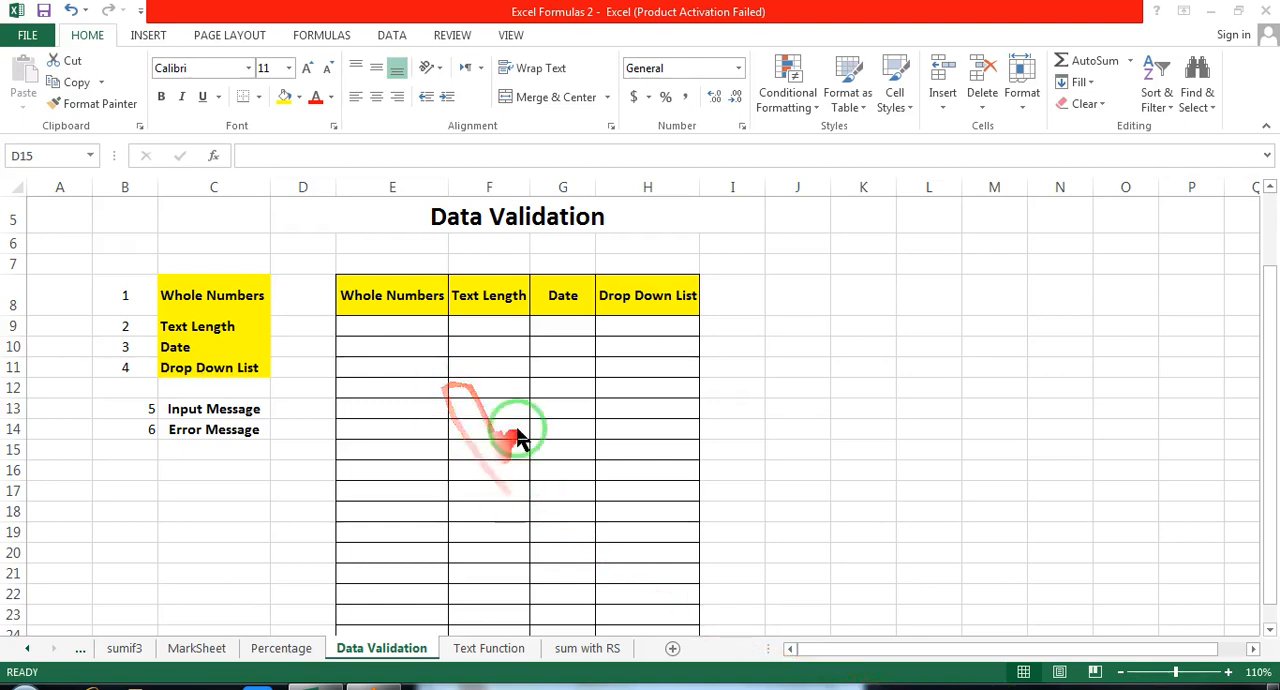
Step: Review the sheet's title, the listed data validation topics and the message types, and the Whole Numbers column header
left_click(512, 217)
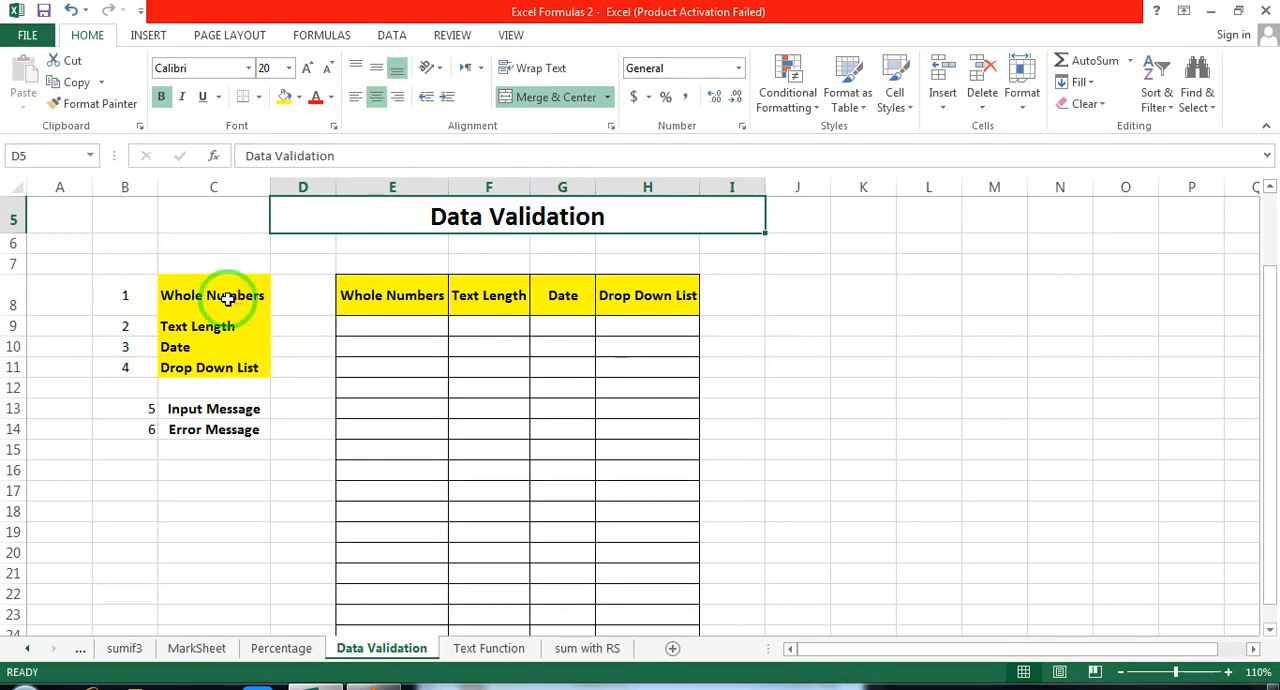
left_click(258, 305)
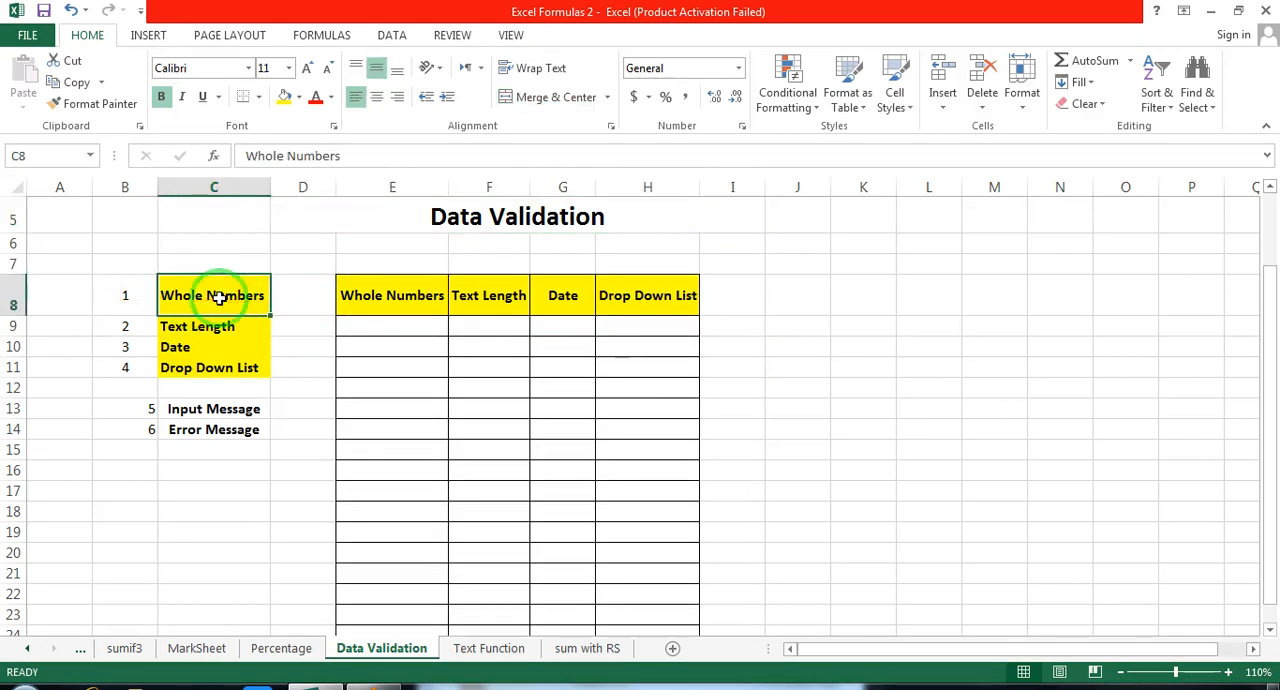
left_click(210, 328)
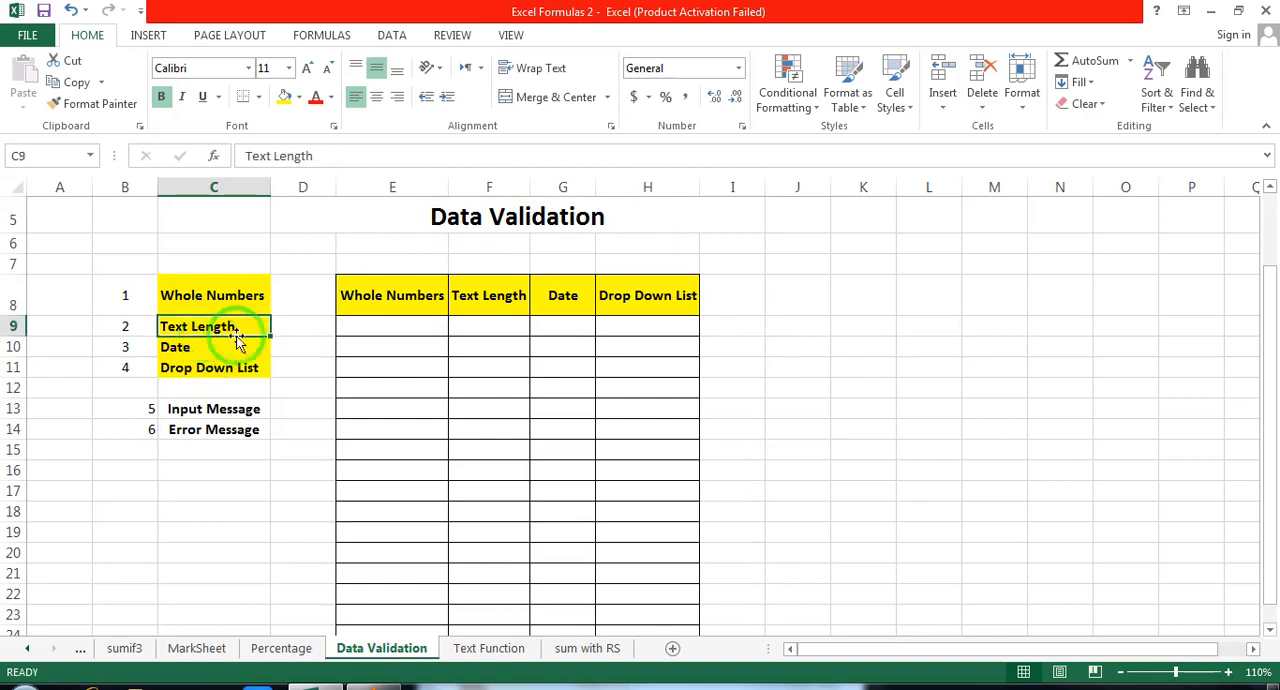
left_click(210, 350)
left_click(225, 371)
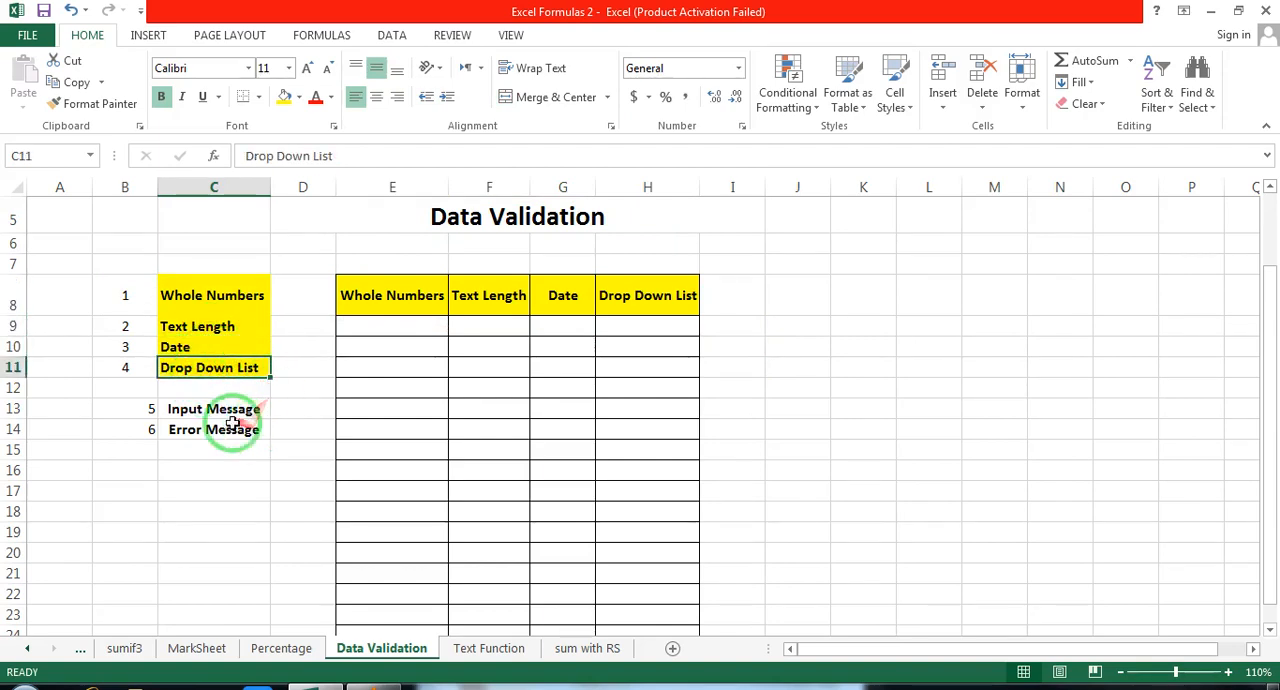
left_click_drag(218, 410, 215, 431)
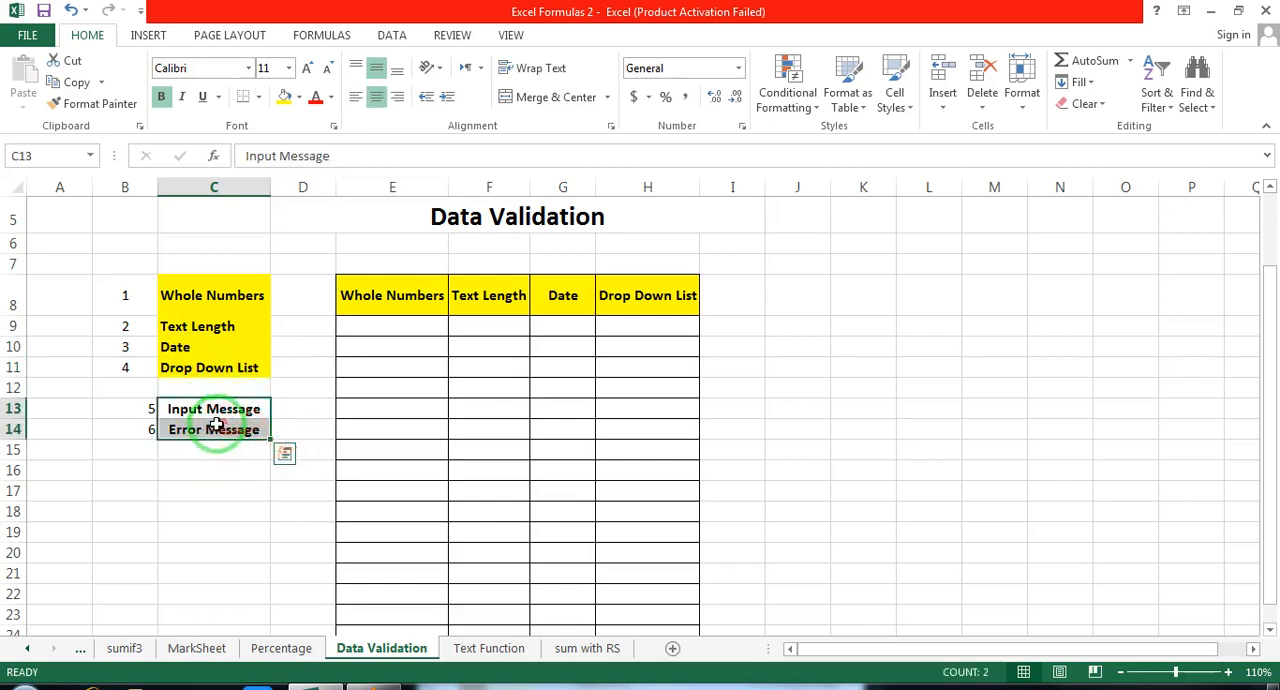
left_click(772, 428)
left_click(405, 295)
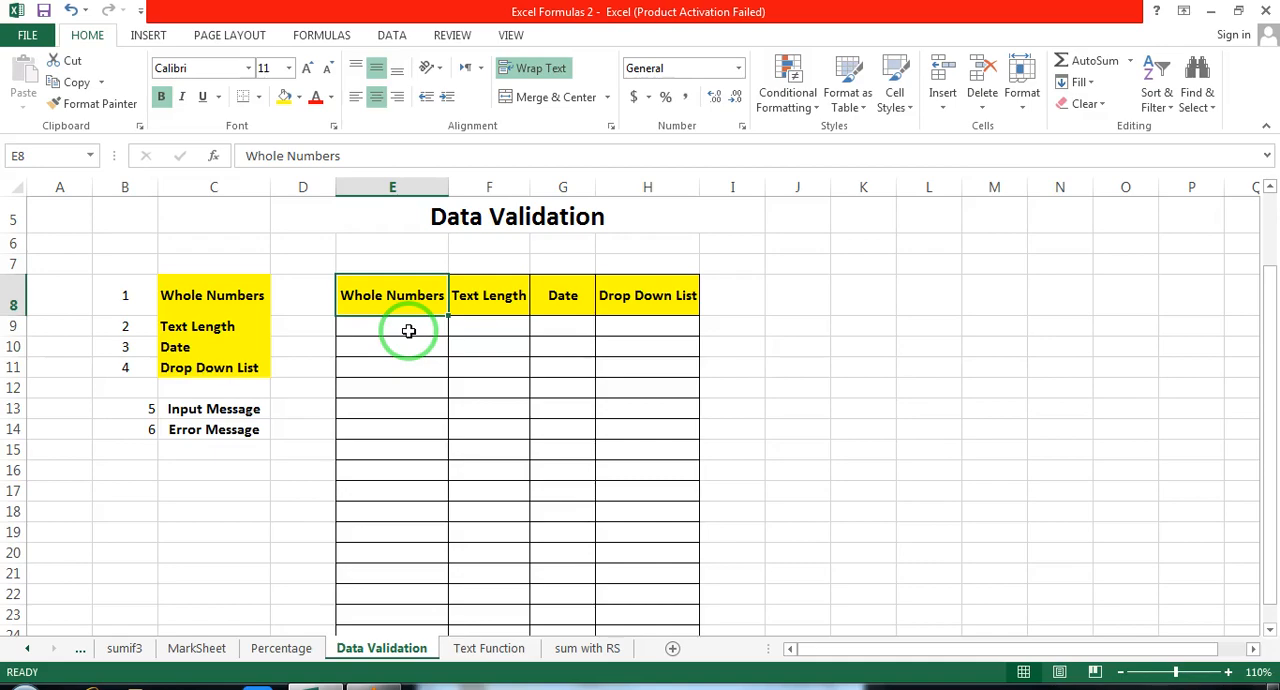
Step: Try entering 4 in cell E9 under Whole Numbers to test the column's existing validation rule
scroll(408, 331, "down", 1)
left_click_drag(383, 256, 371, 558)
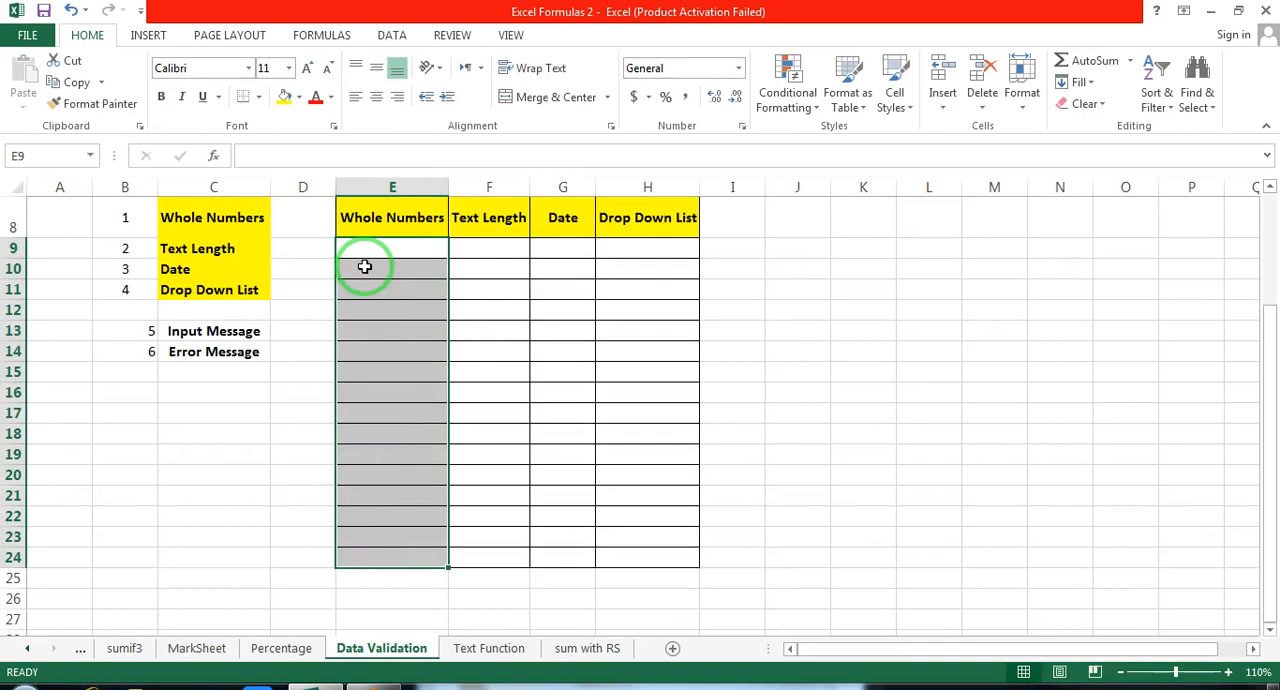
left_click(391, 292)
left_click(391, 253)
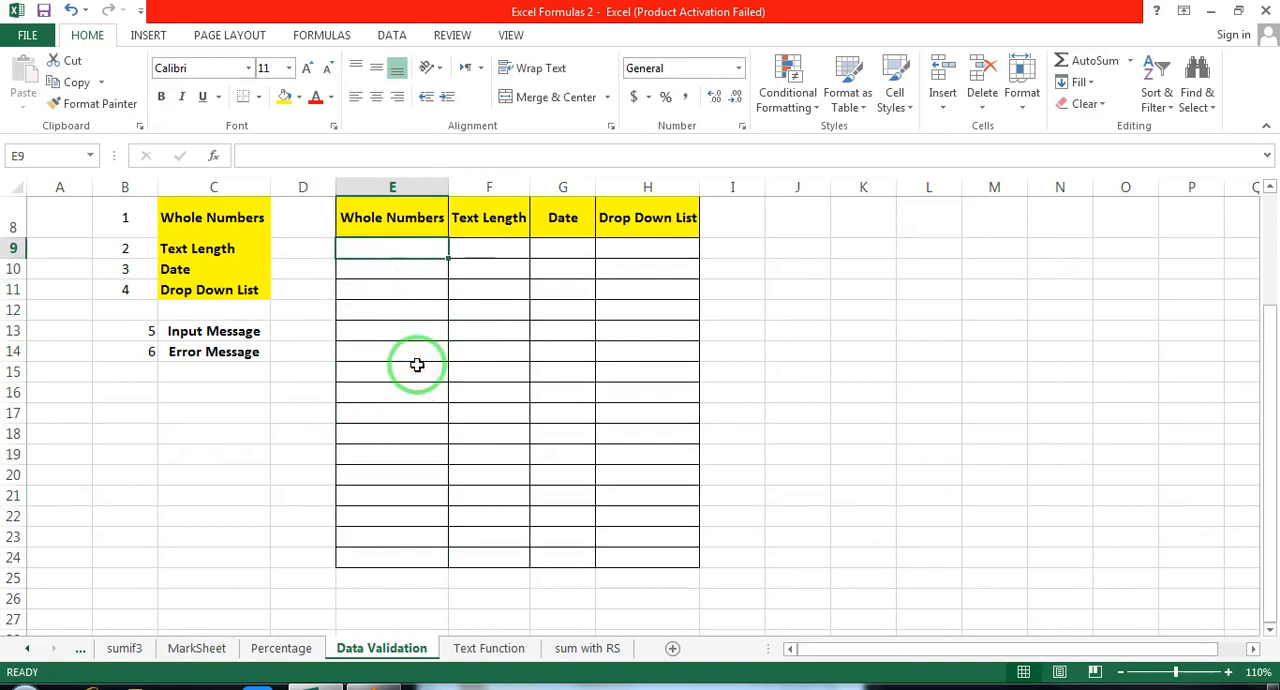
type("4")
key("Return")
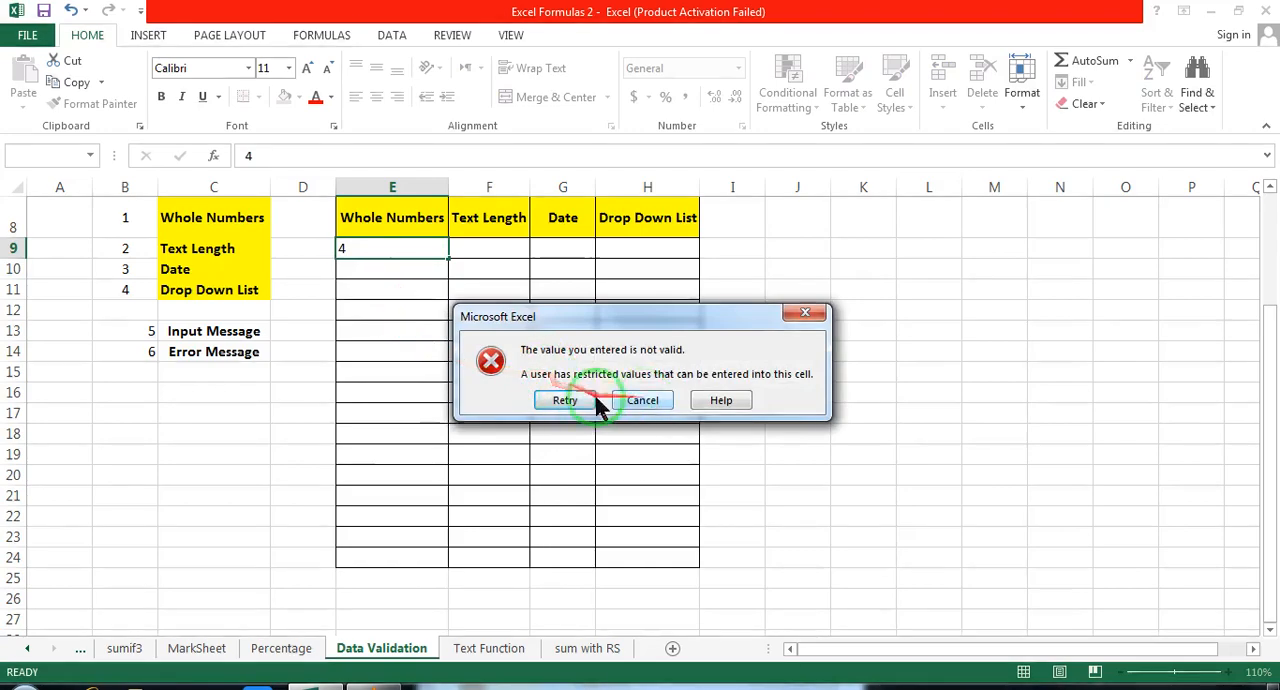
left_click_drag(598, 320, 466, 319)
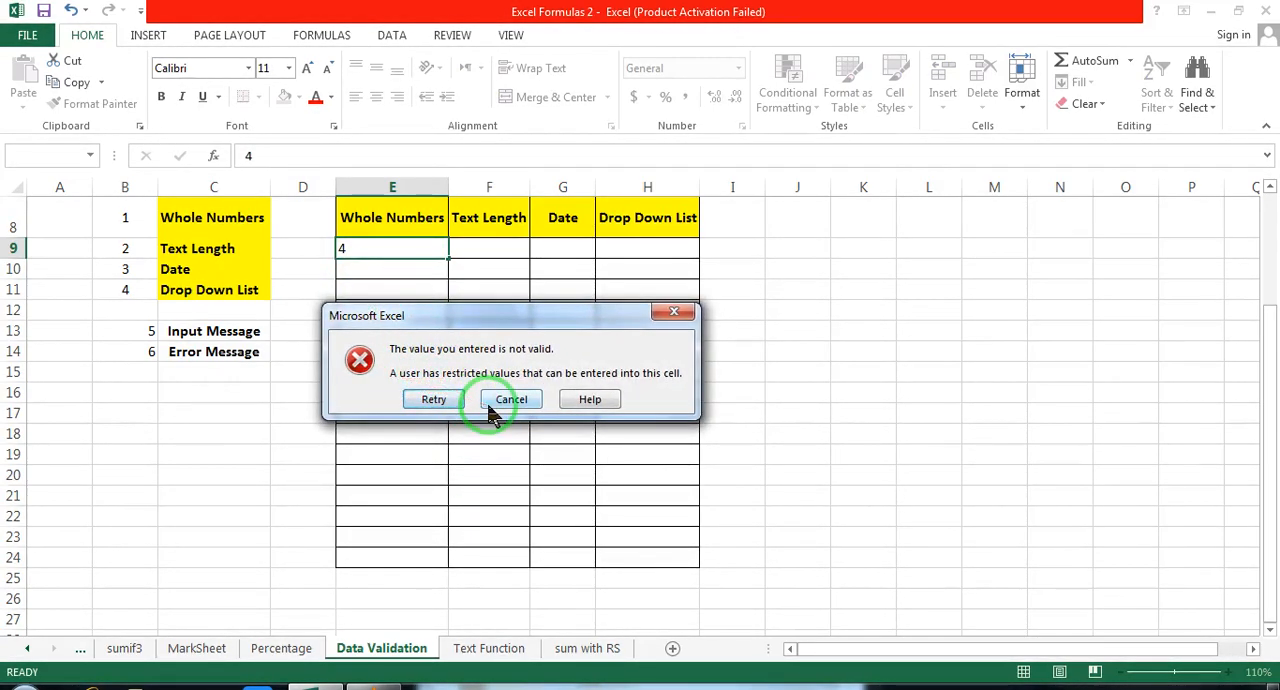
left_click(511, 399)
Step: Enter 4 in cell F9 under Text Length as a test, and clear the cell again
left_click(497, 245)
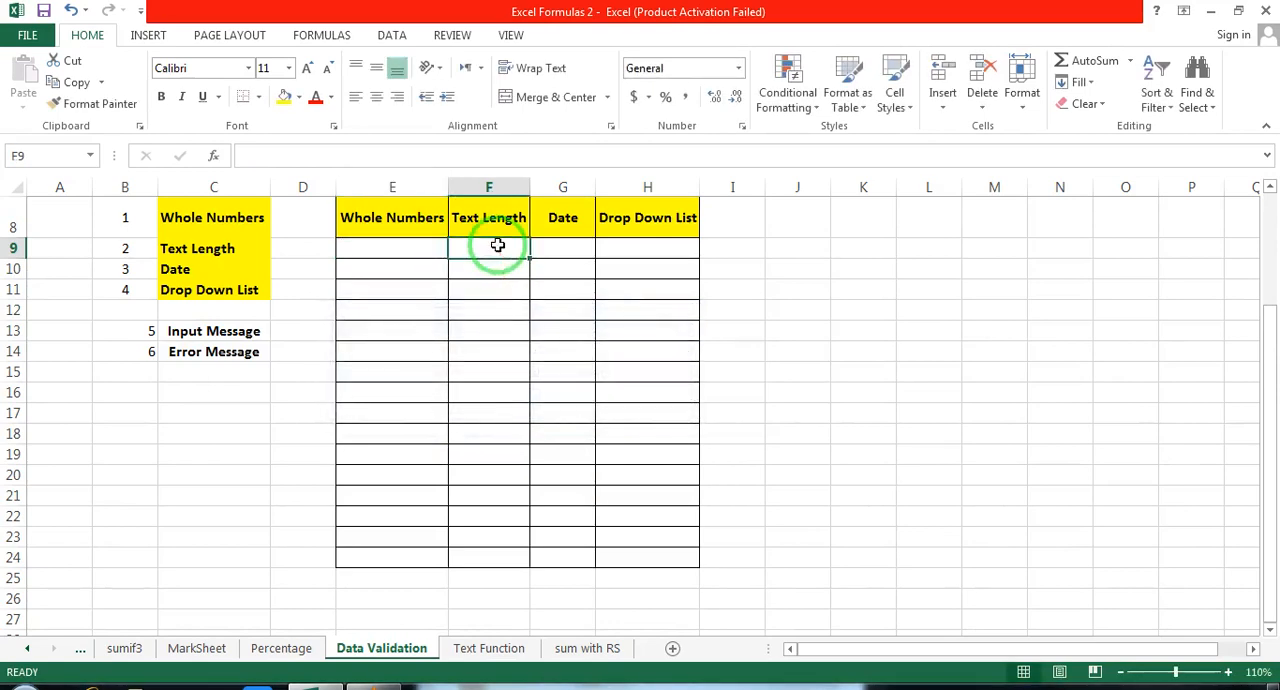
type("4")
left_click(502, 329)
left_click(503, 250)
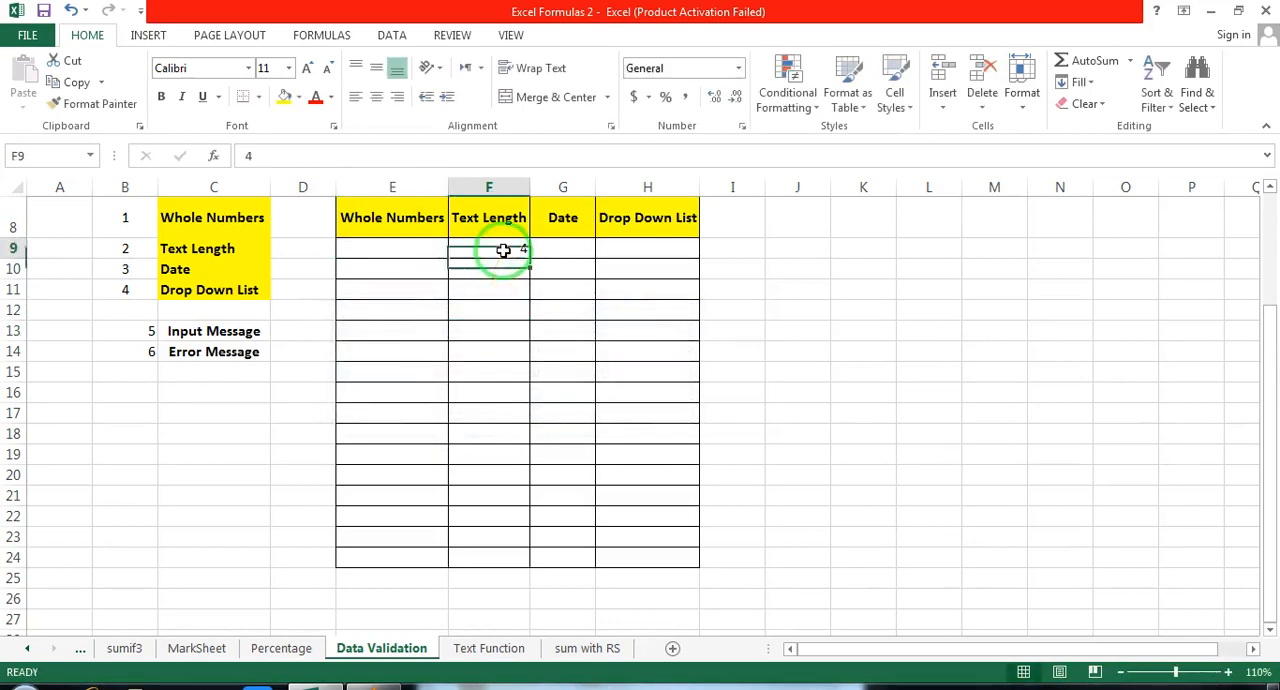
key("Delete")
left_click(380, 250)
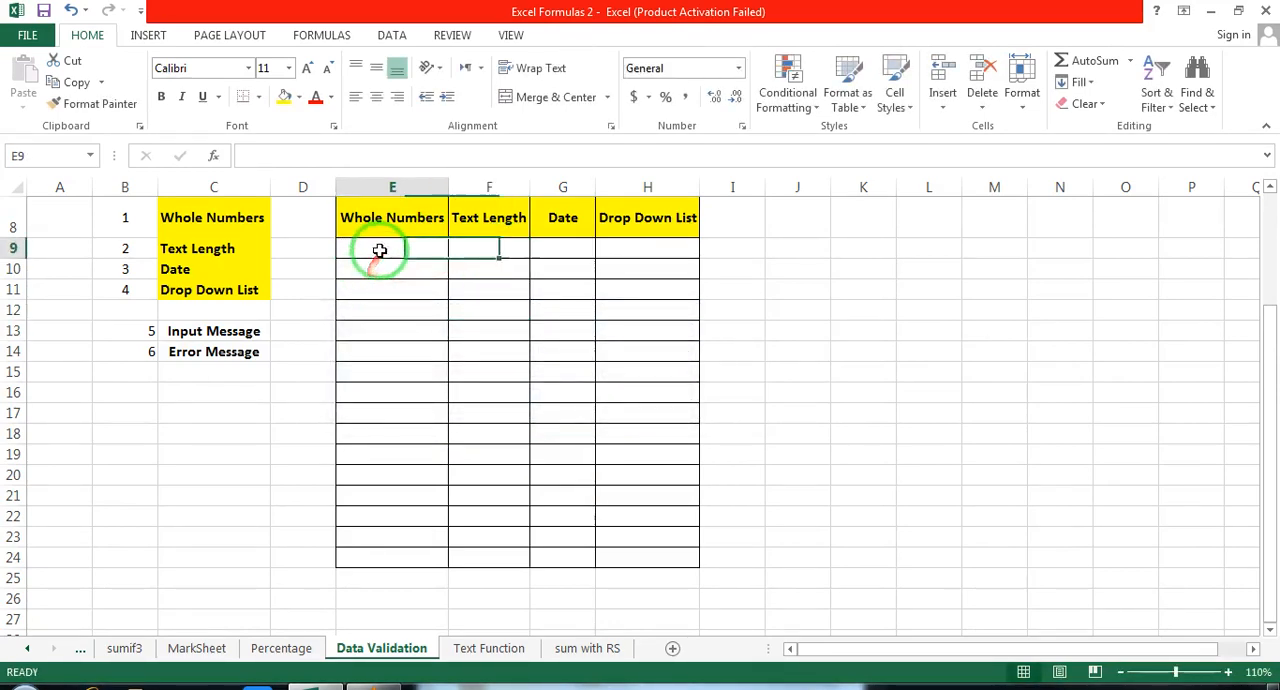
scroll(395, 300, "up", 1)
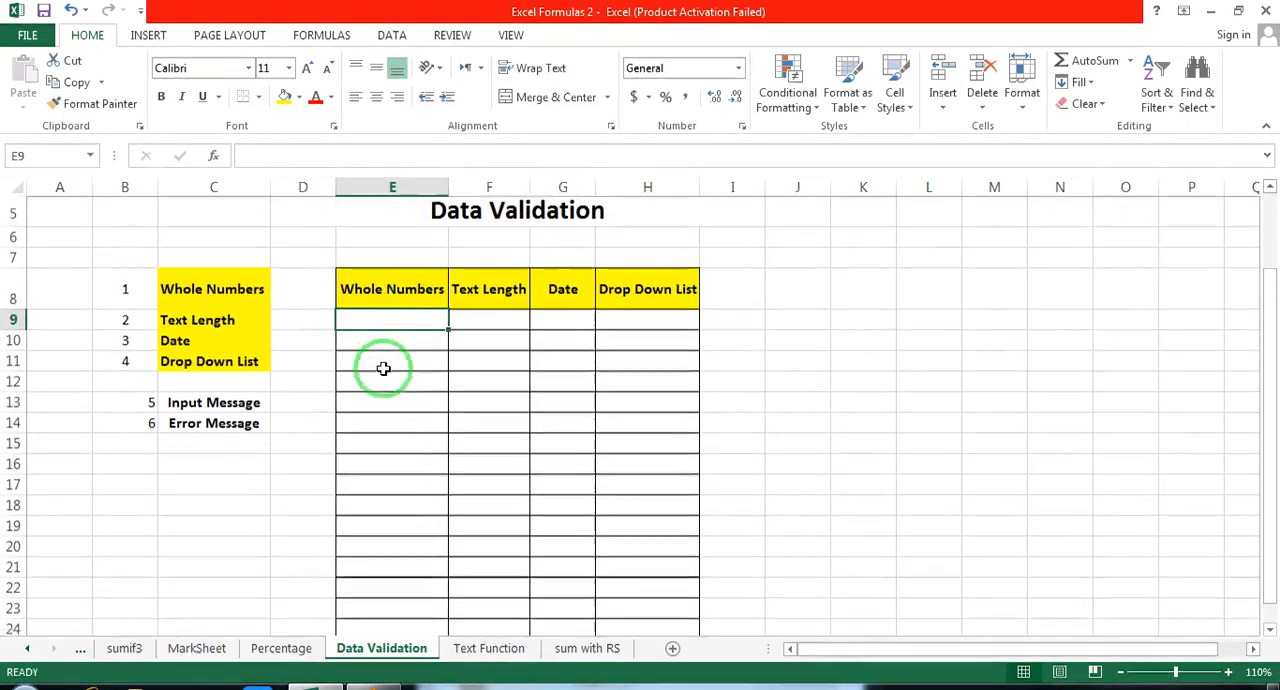
scroll(450, 350, "down", 1)
left_click(602, 309)
scroll(602, 309, "up", 1)
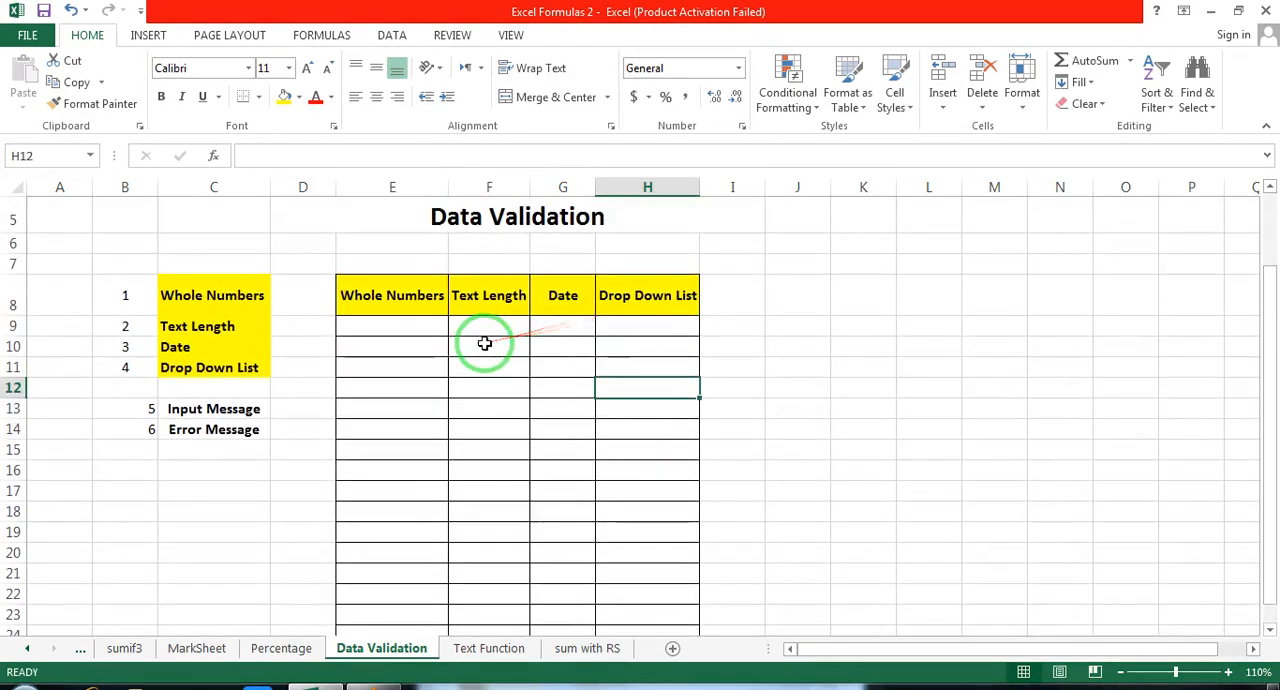
Step: Delete the two blank rows 6 and 7 between the Data Validation title and the tables
left_click(1269, 630)
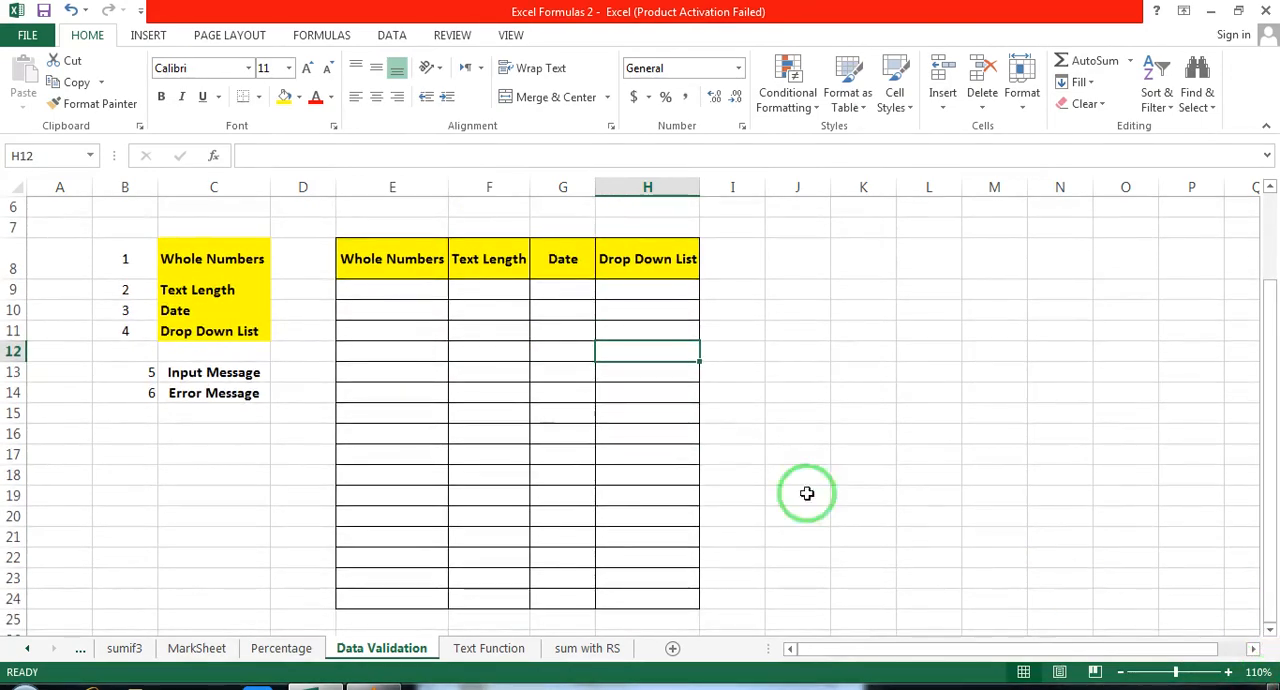
left_click(18, 206)
left_click_drag(18, 206, 15, 224)
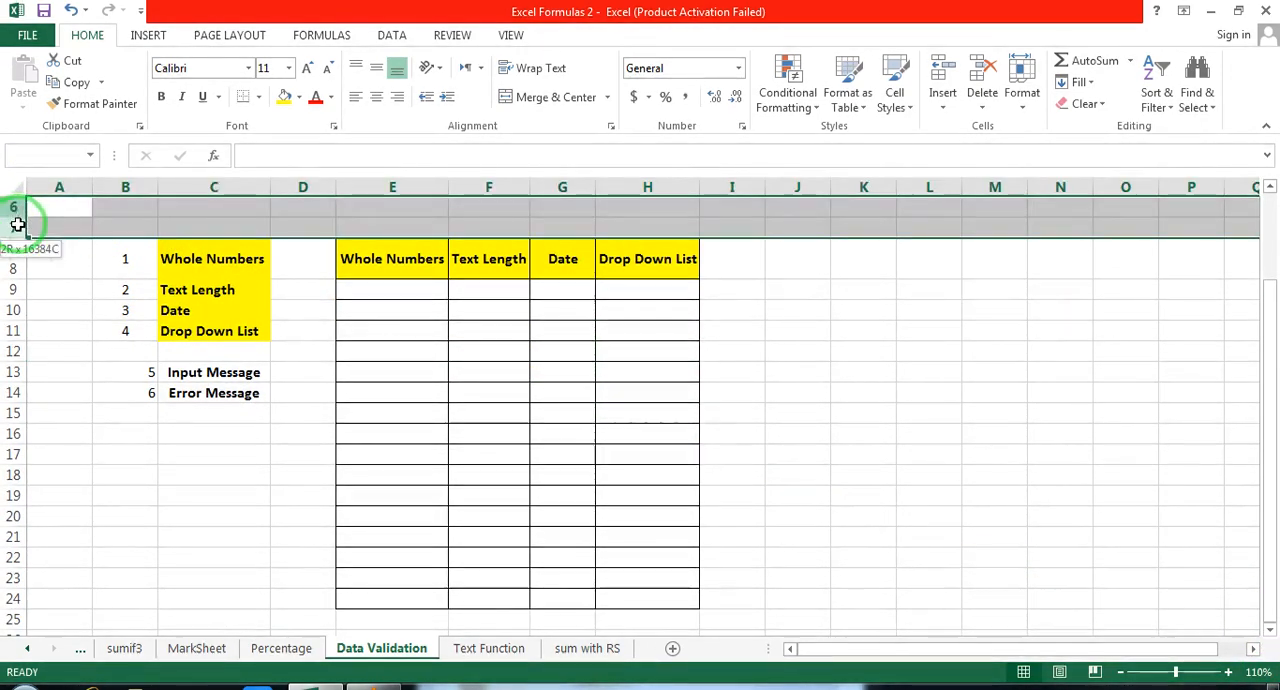
right_click(15, 224)
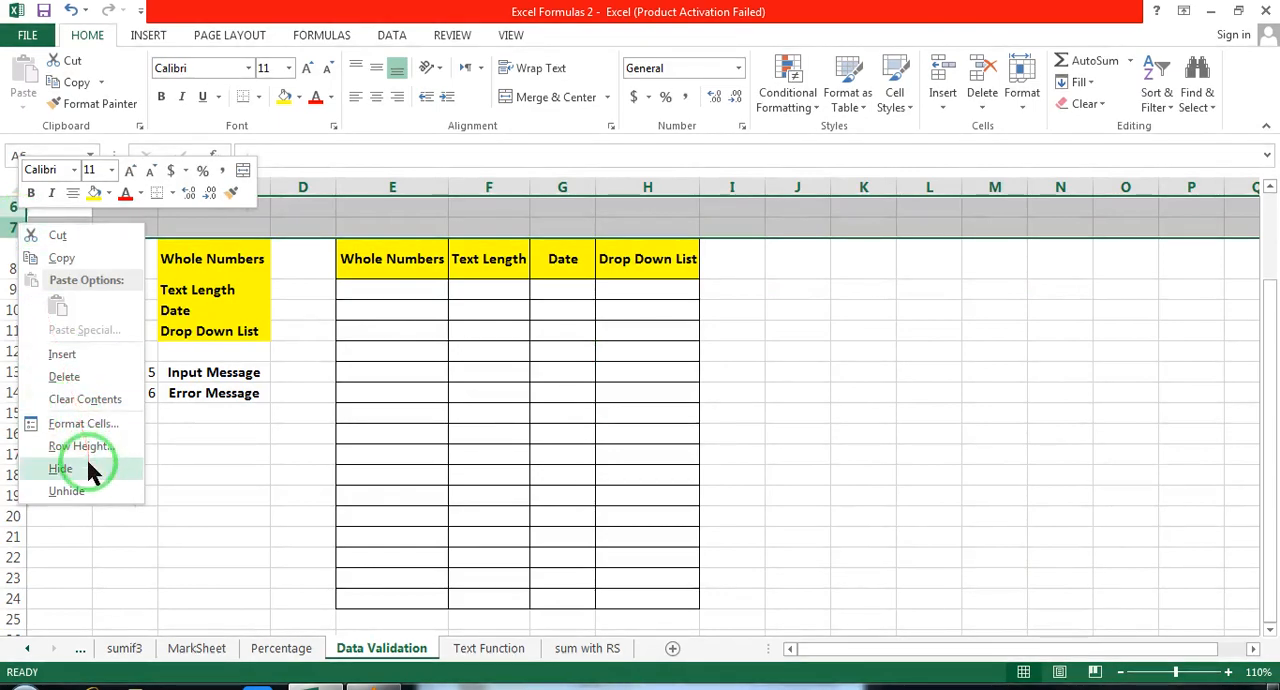
left_click(91, 376)
left_click(849, 335)
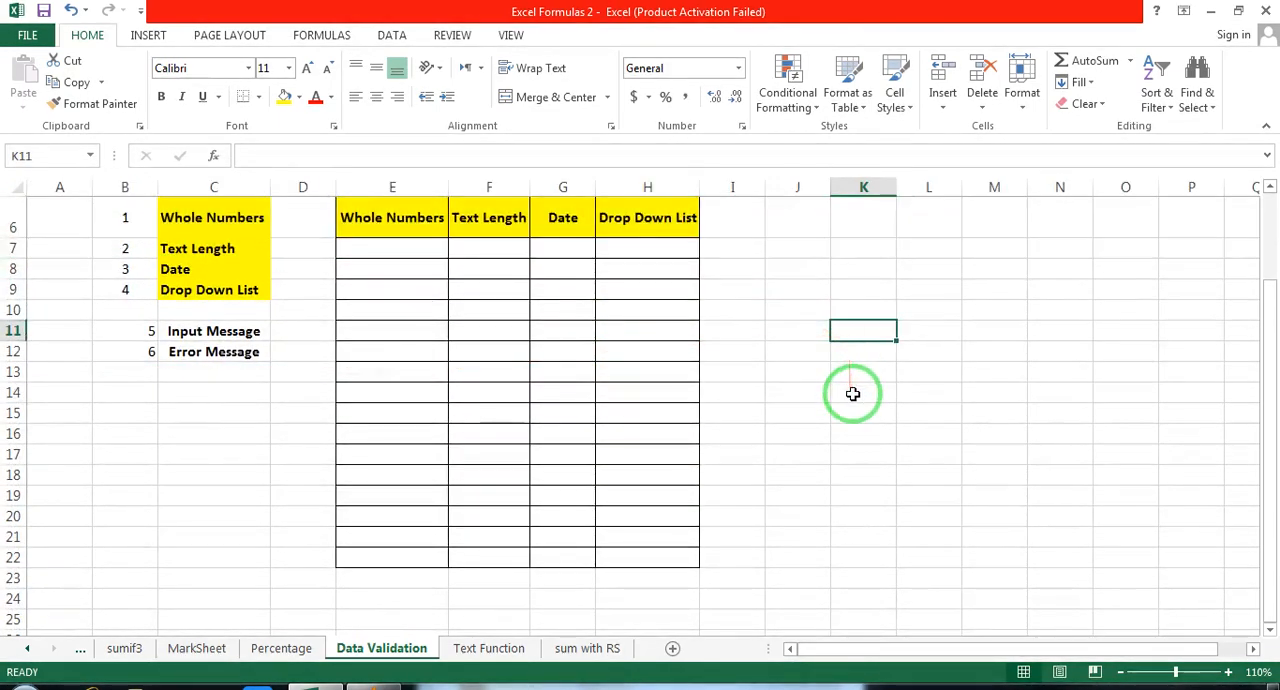
left_click(1269, 188)
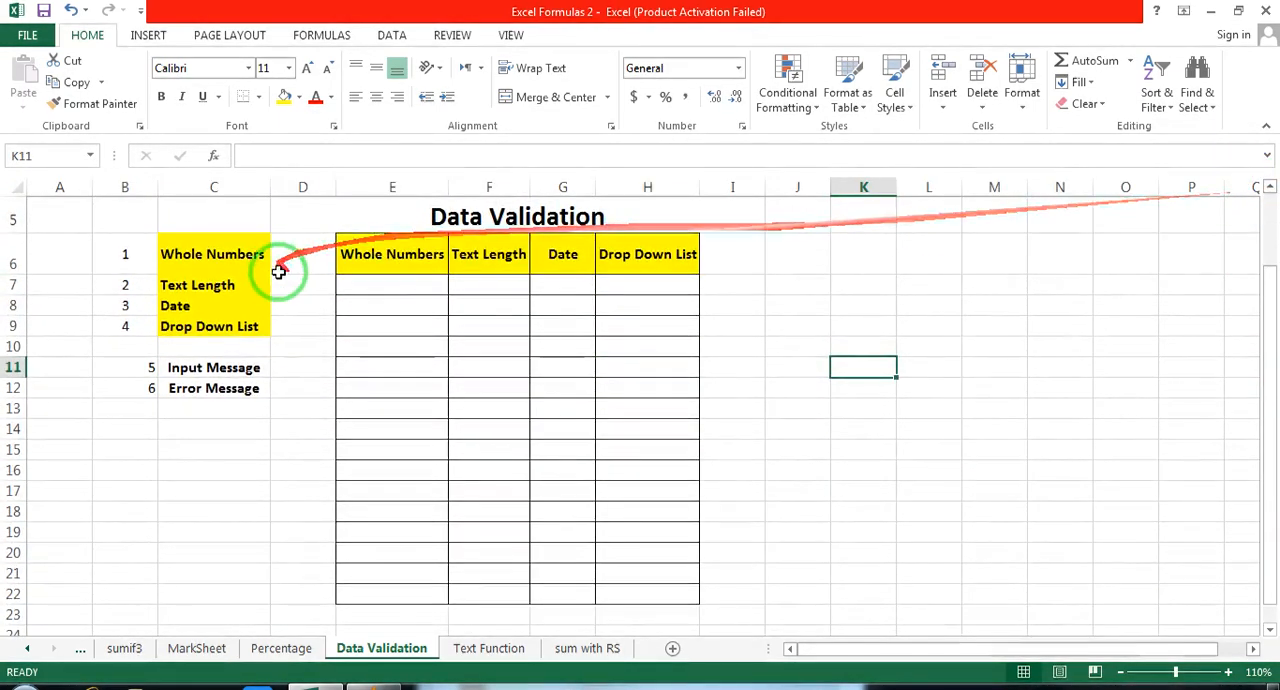
Step: Open the data validation settings for cells E7:E22 under Whole Numbers, with Whole number as the allowed type
left_click_drag(397, 285, 380, 595)
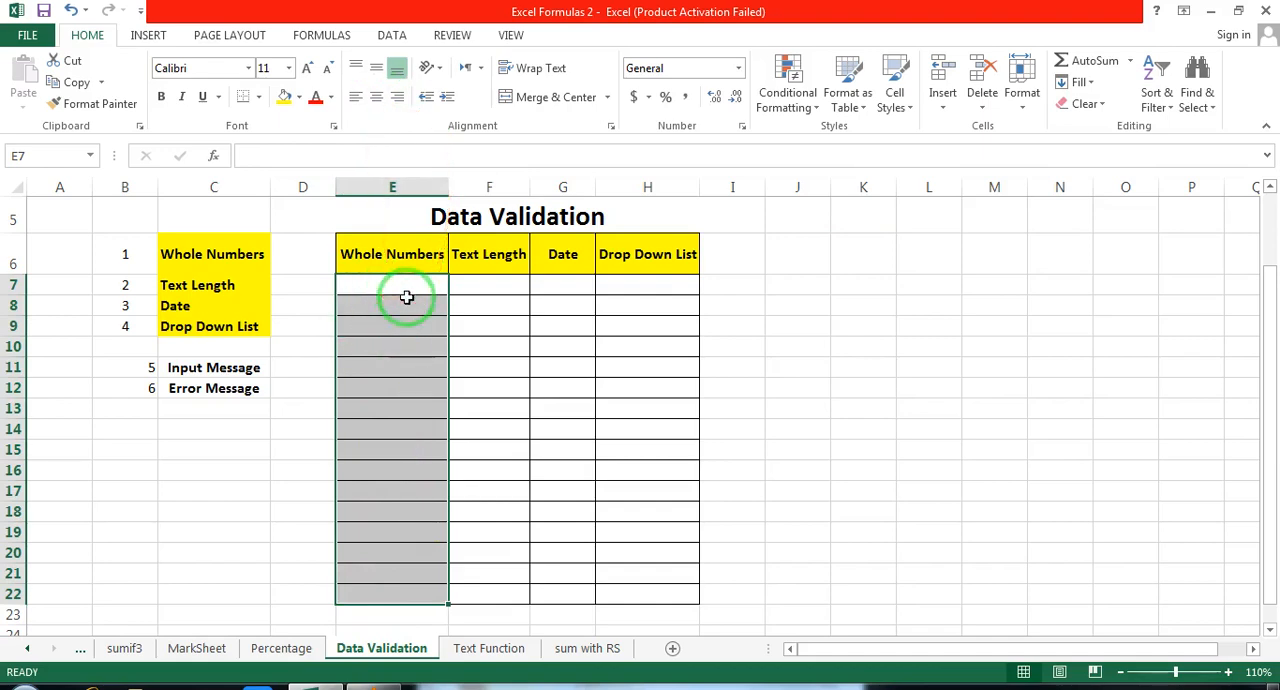
left_click(398, 38)
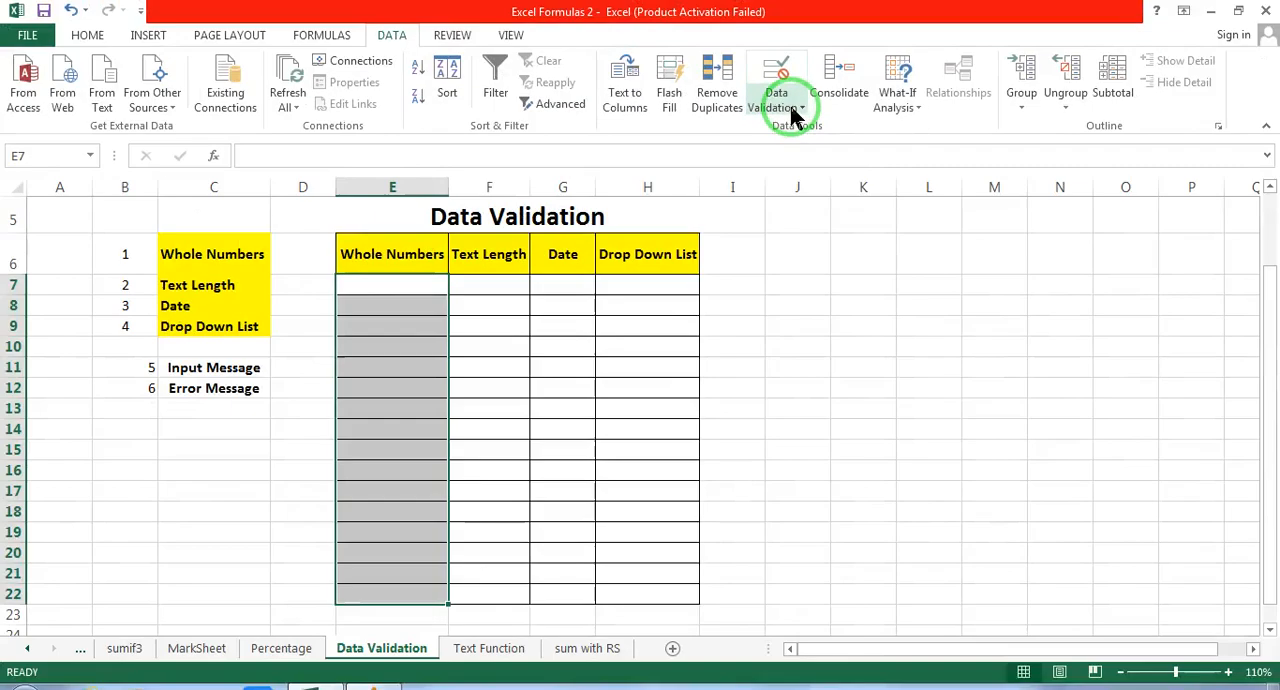
left_click(795, 112)
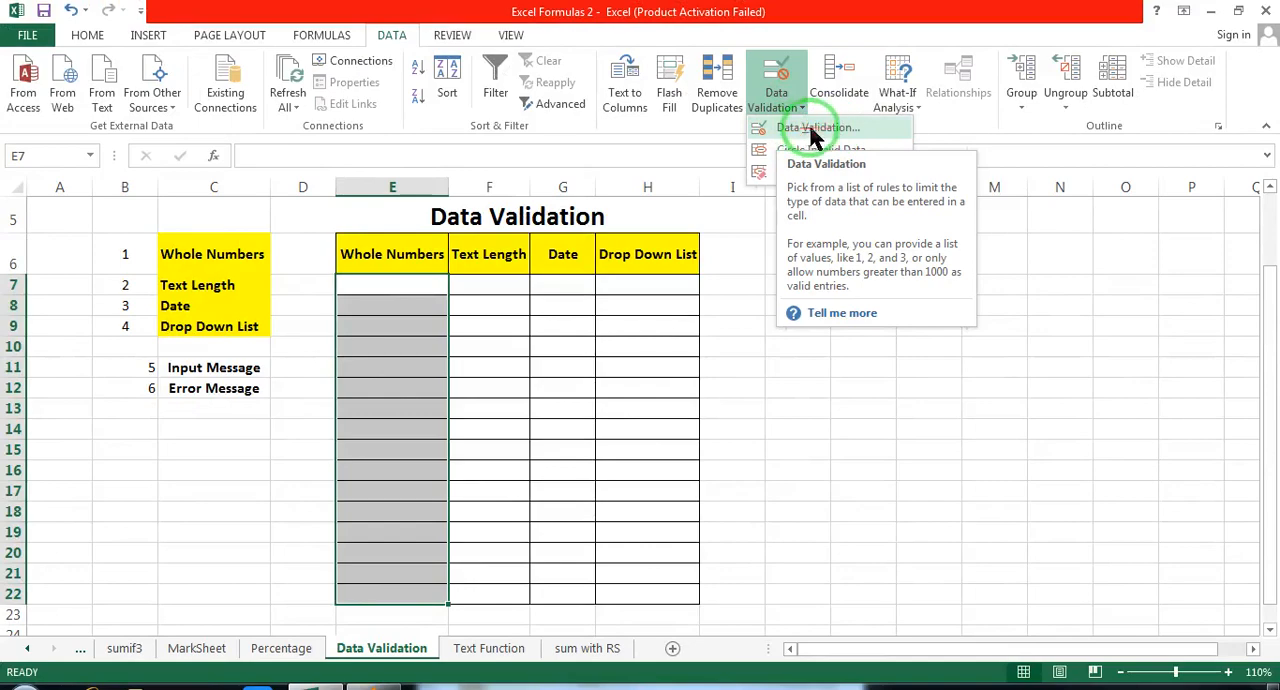
left_click(870, 128)
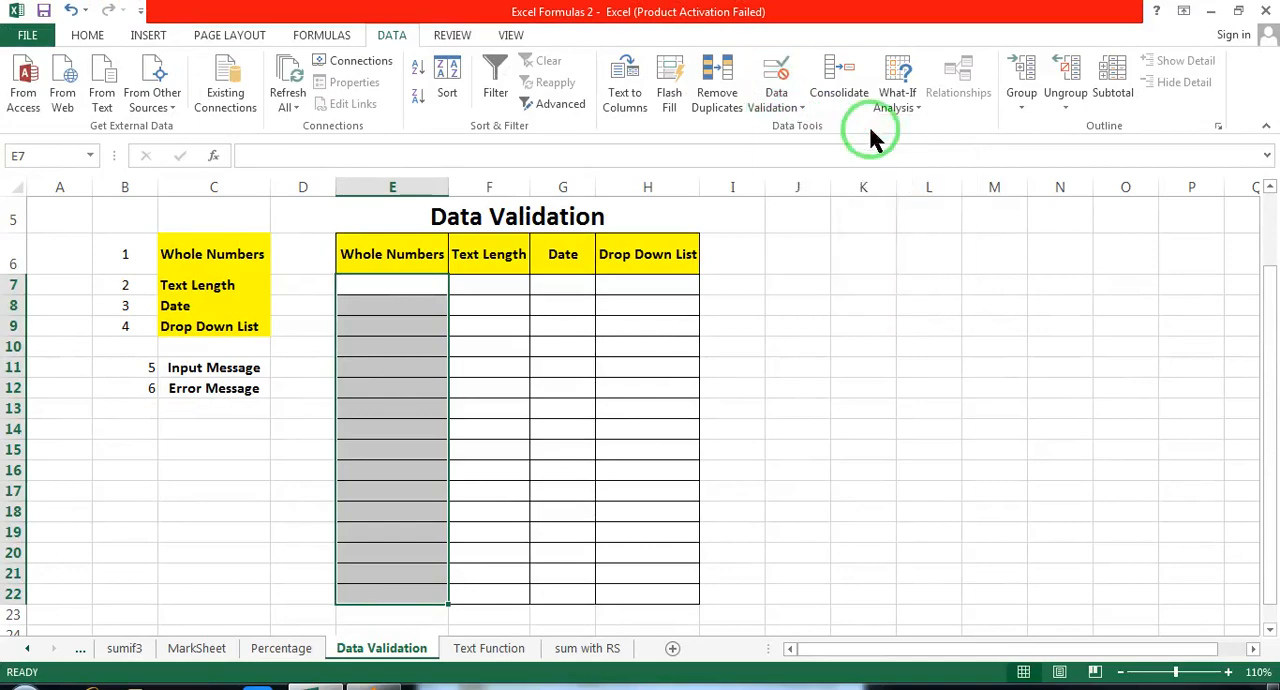
left_click_drag(906, 8, 834, 141)
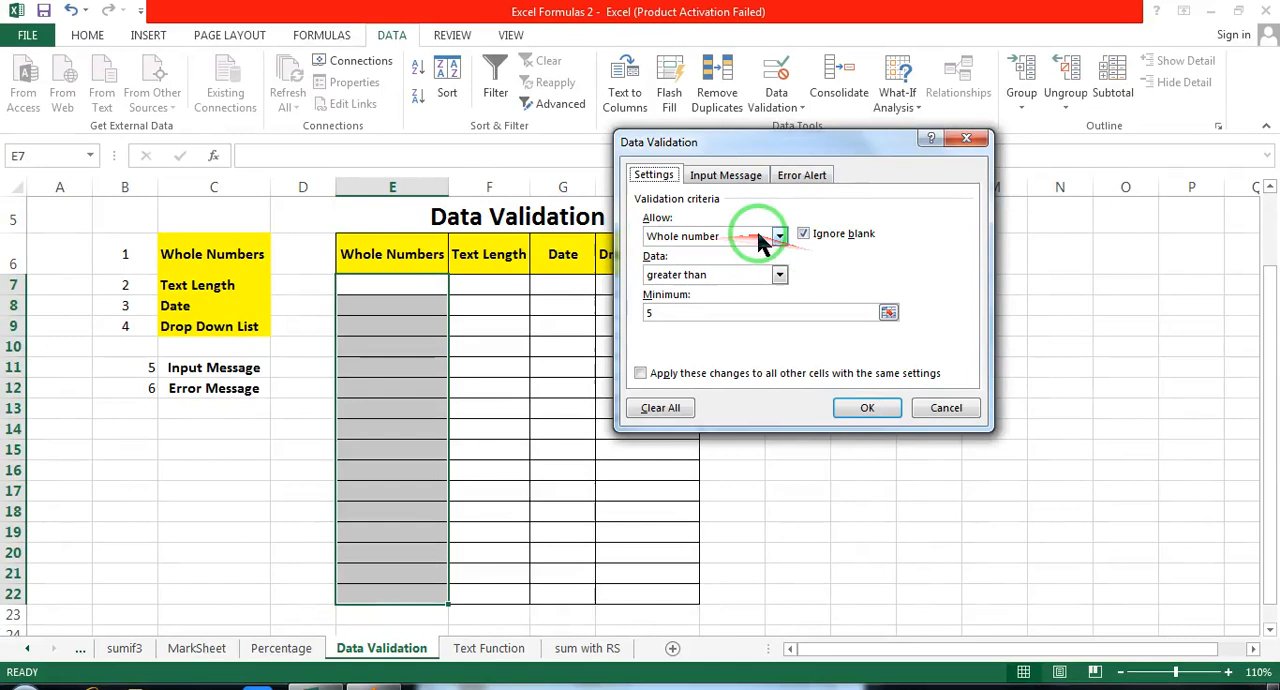
left_click(869, 246)
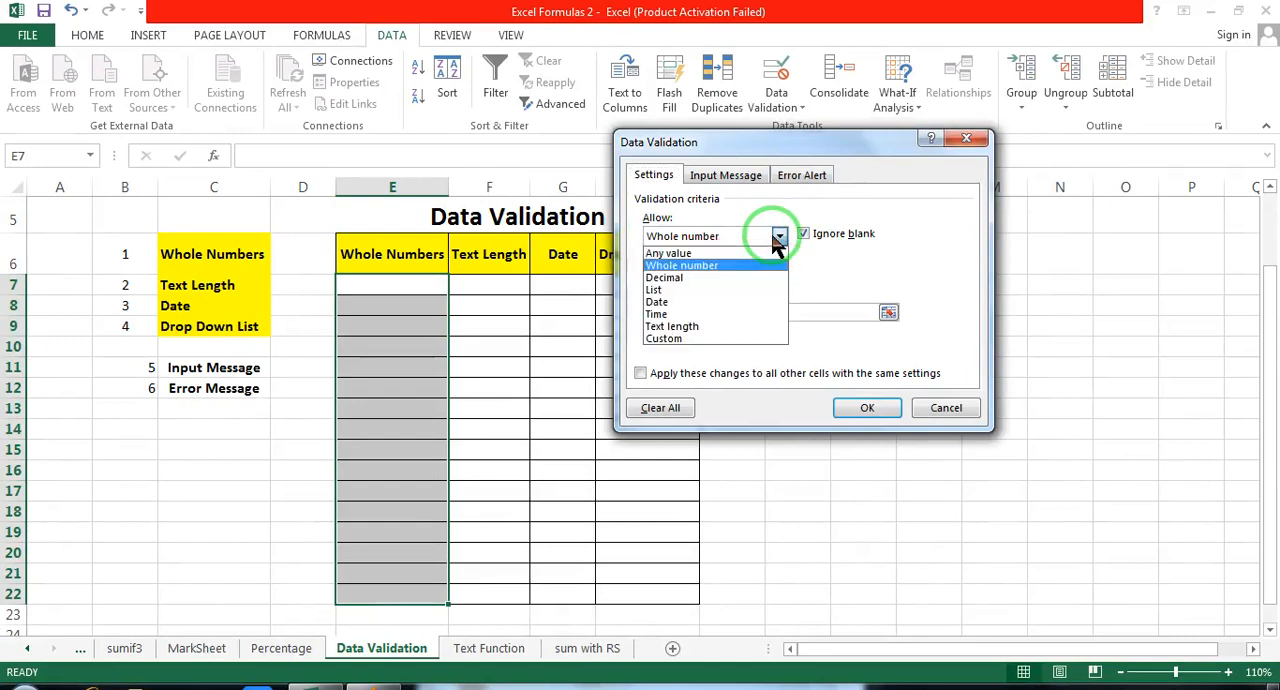
left_click(703, 266)
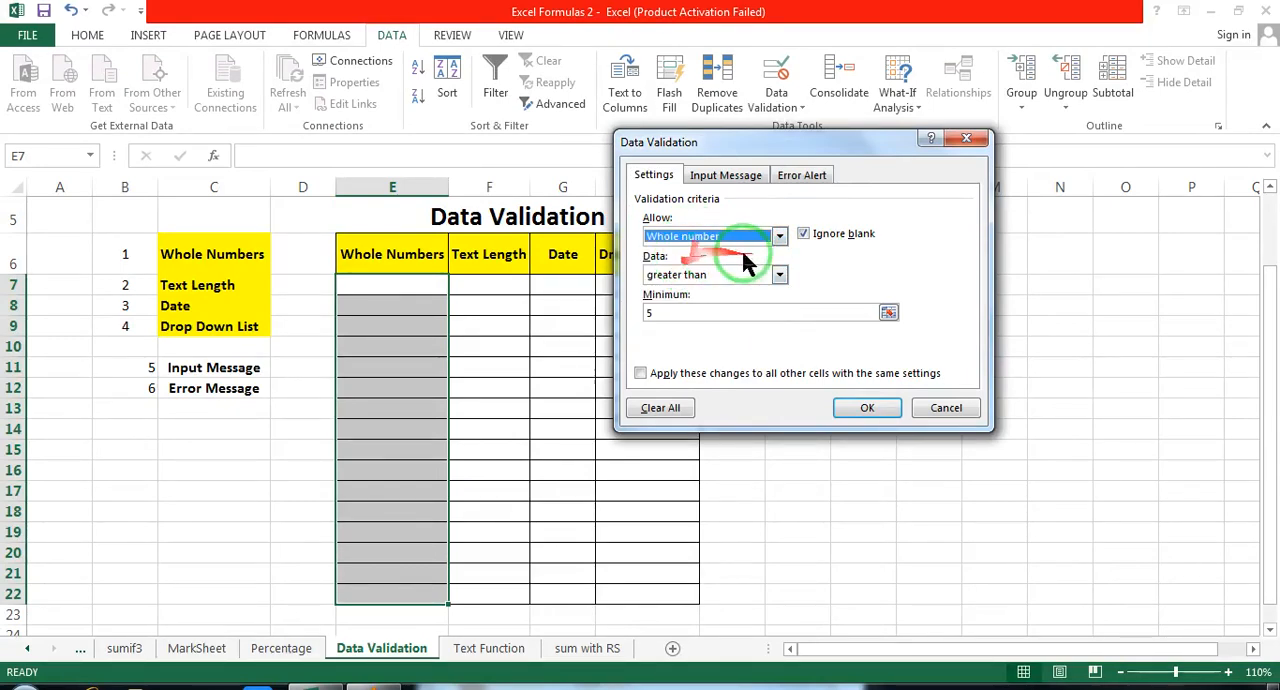
left_click(779, 236)
left_click(779, 236)
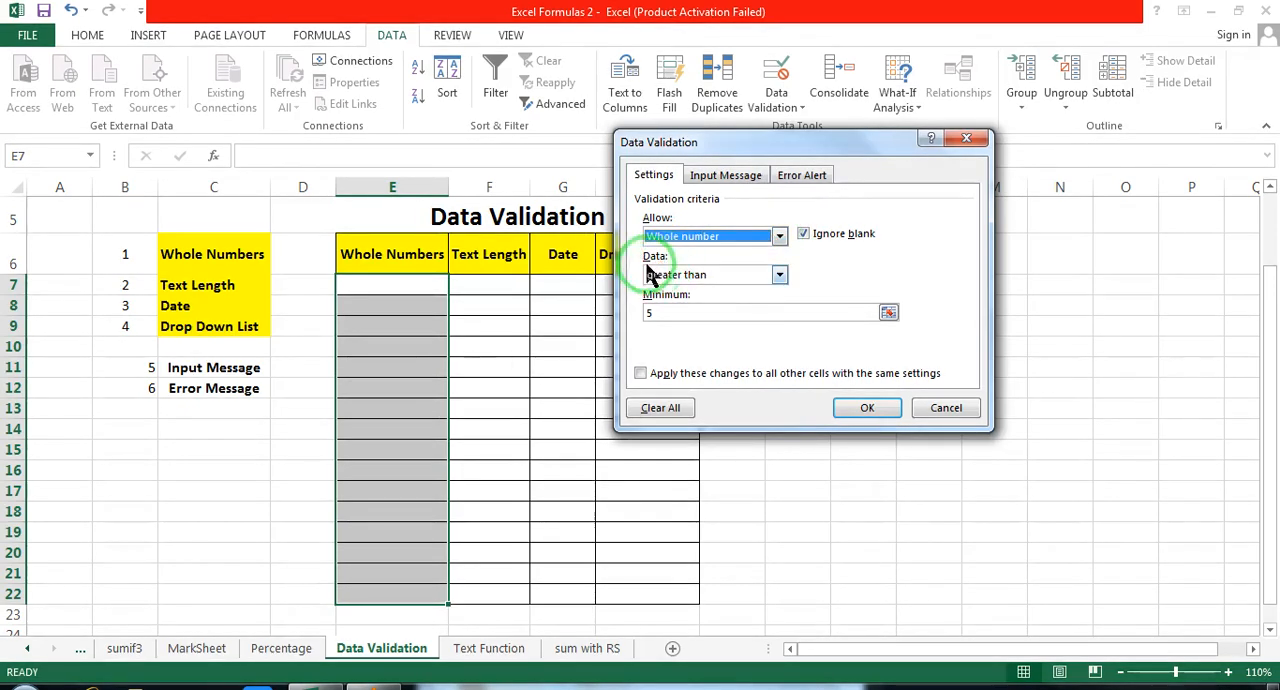
Step: Set the whole-number criteria to between, with a minimum of 7 and a maximum of 23
left_click(779, 275)
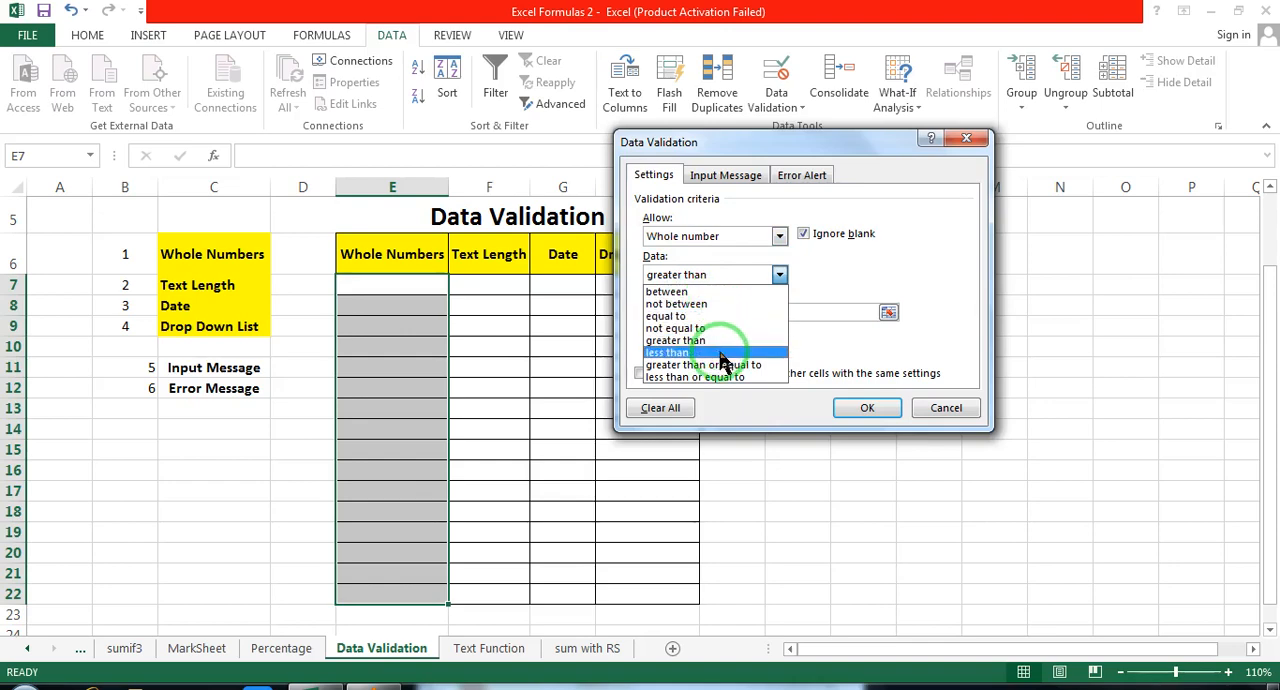
left_click(704, 291)
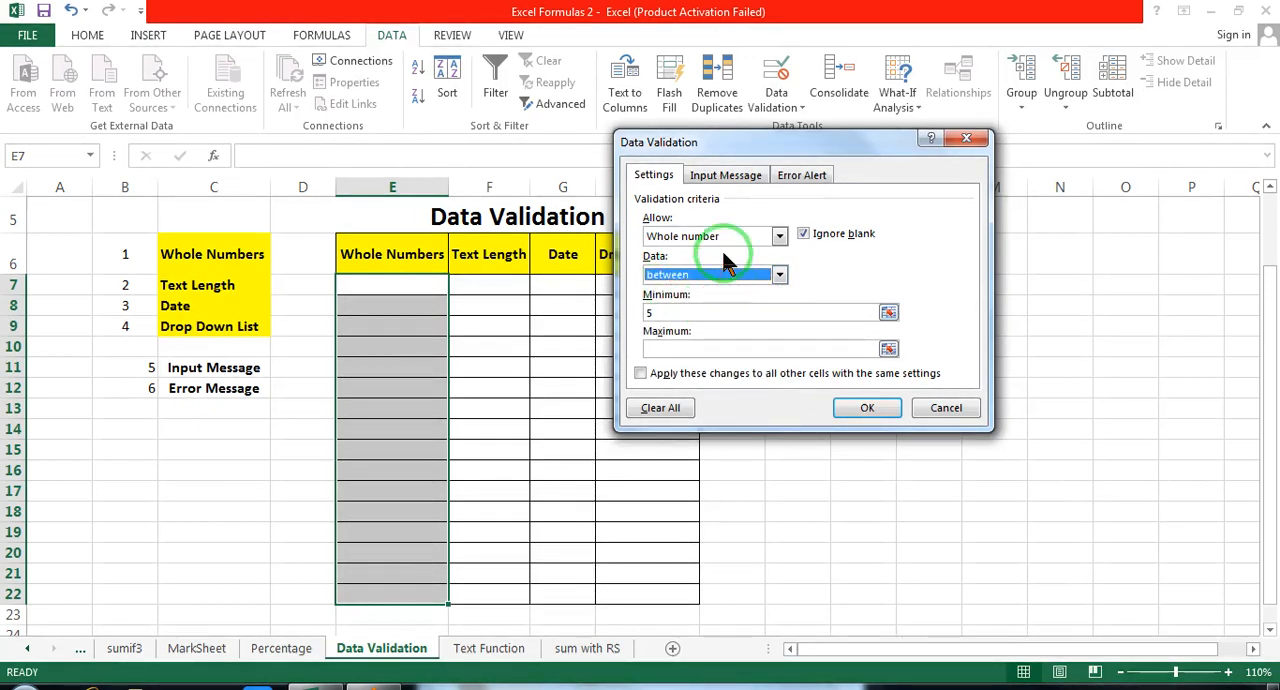
left_click(669, 312)
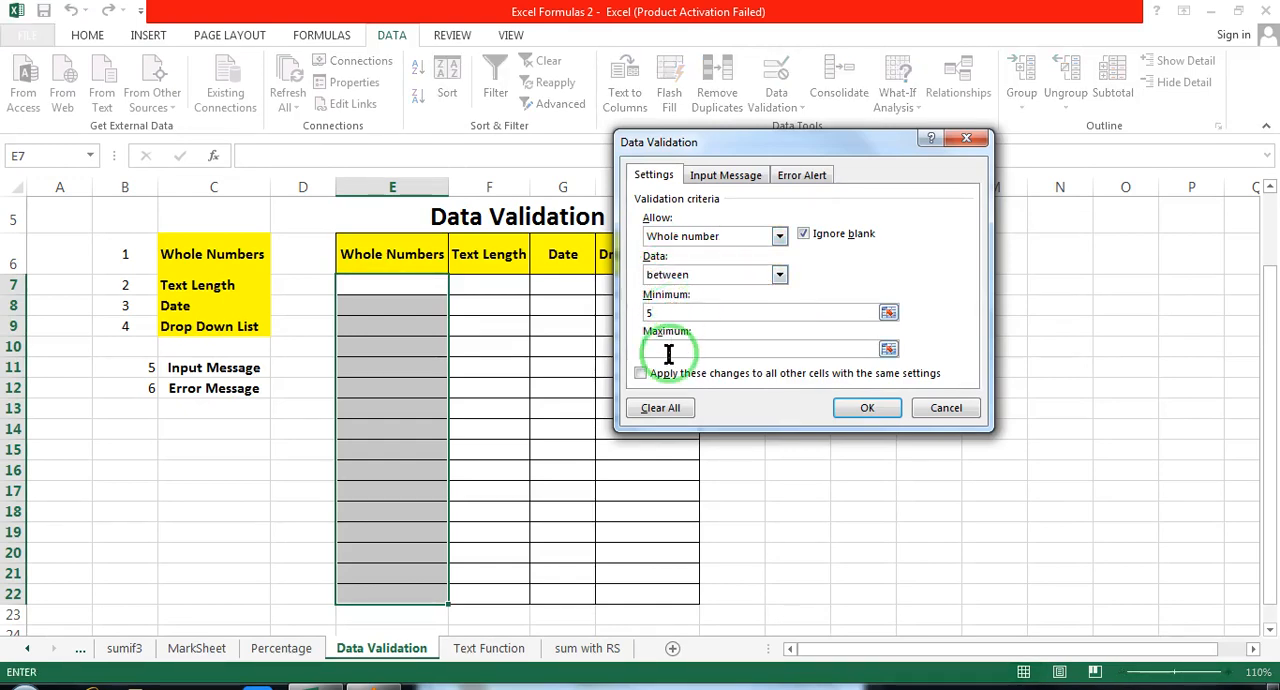
left_click(669, 349)
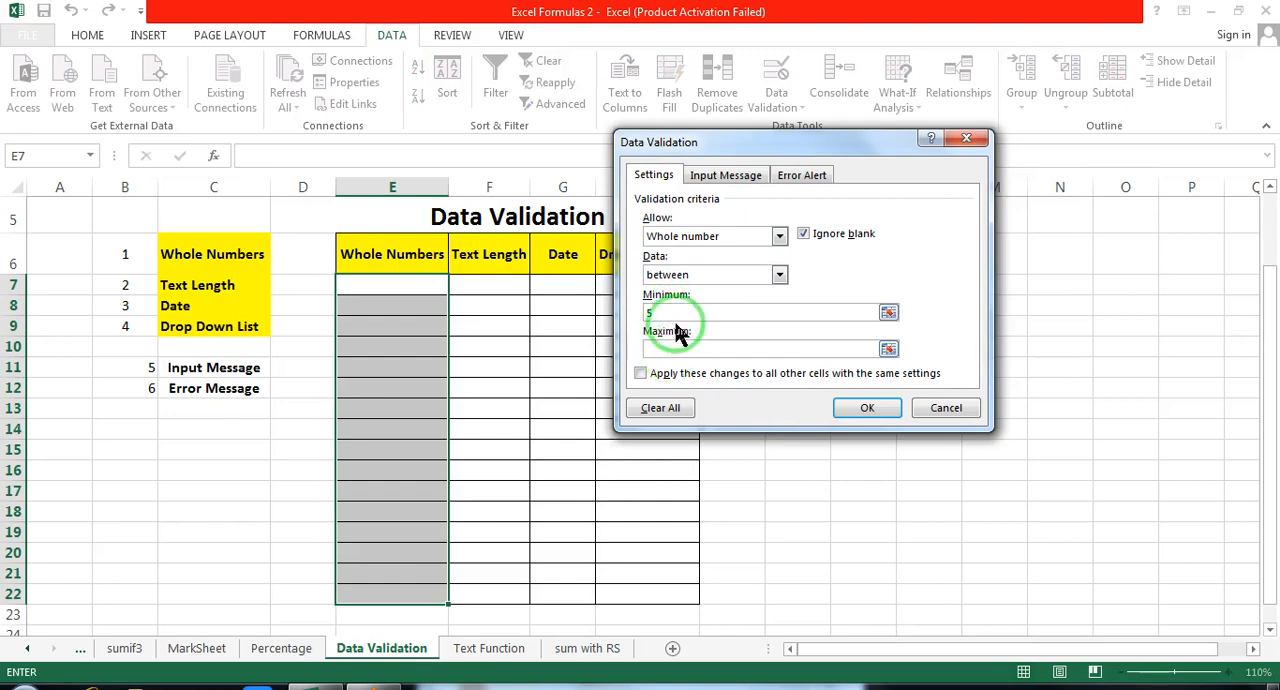
left_click(676, 313)
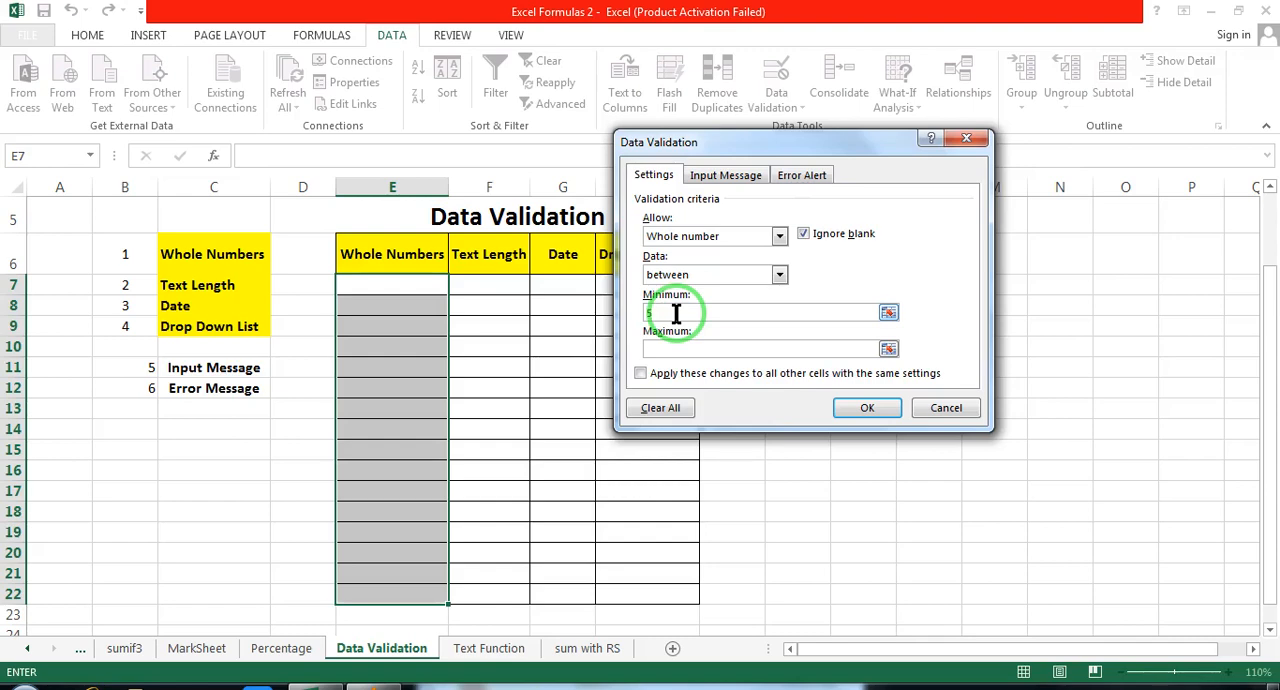
key("BackSpace")
type("7")
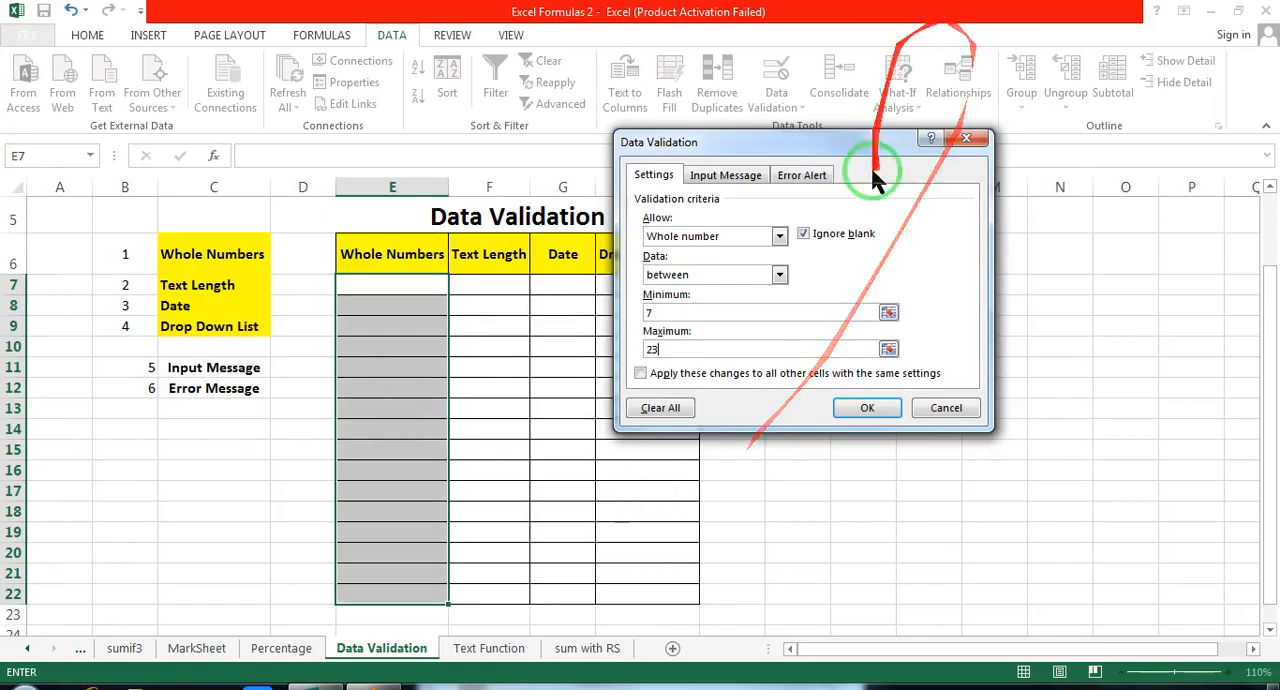
left_click_drag(856, 145, 904, 136)
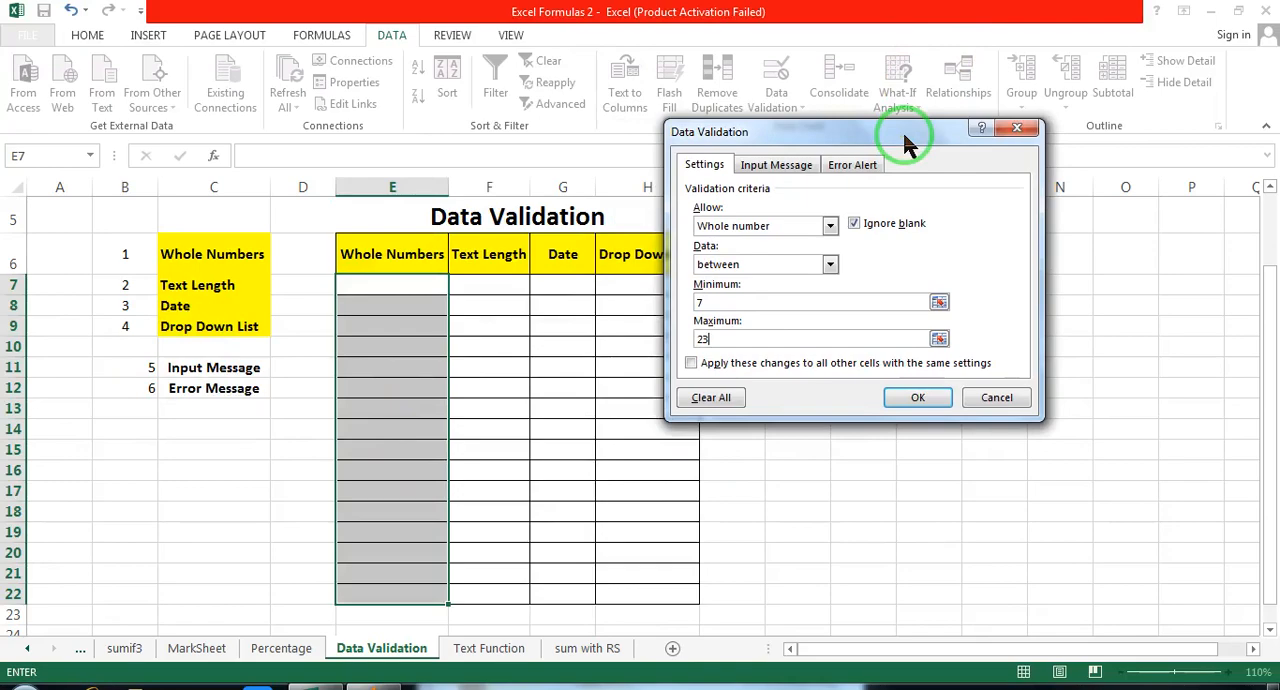
Step: Apply the whole-number validation rule and enter 7 in cell E7 as a test
left_click(918, 400)
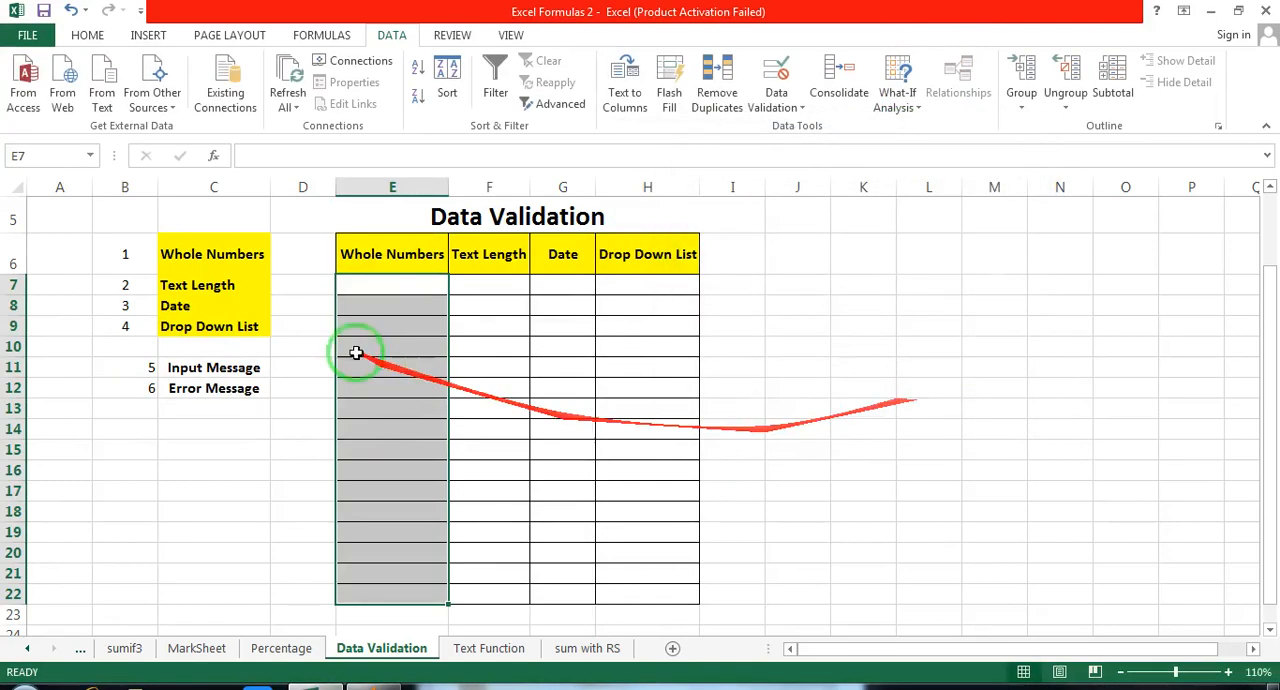
left_click(383, 284)
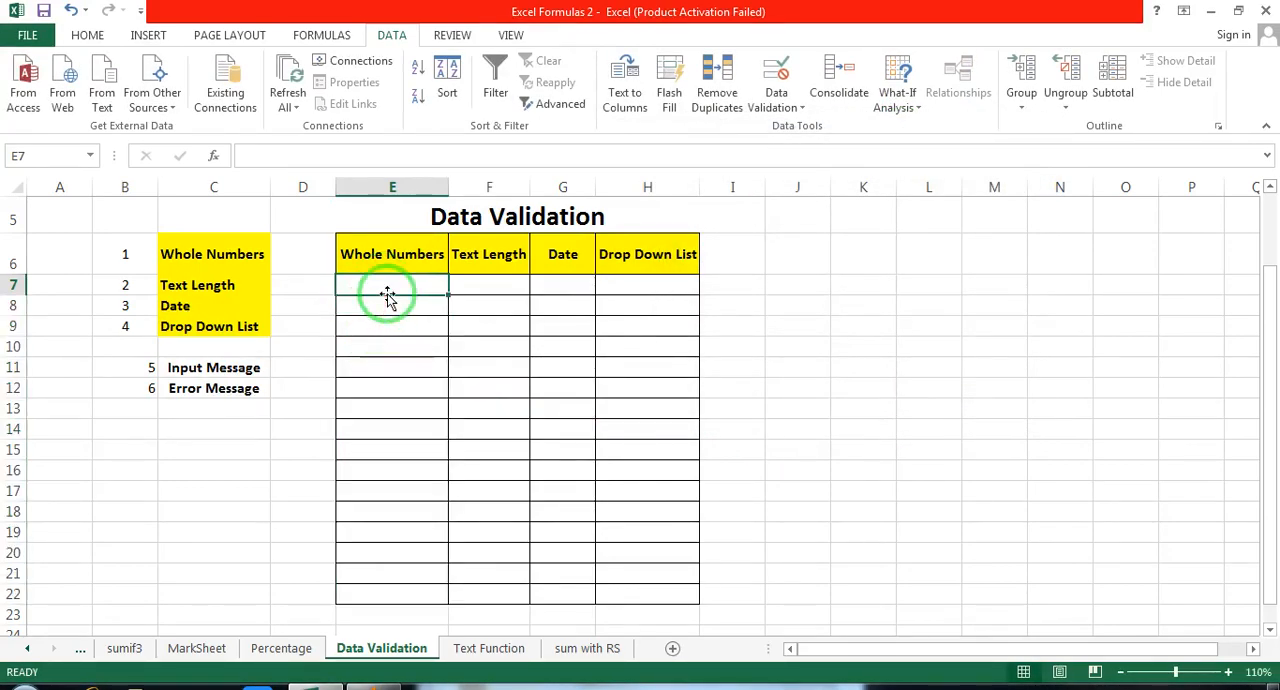
type("7")
key("Return")
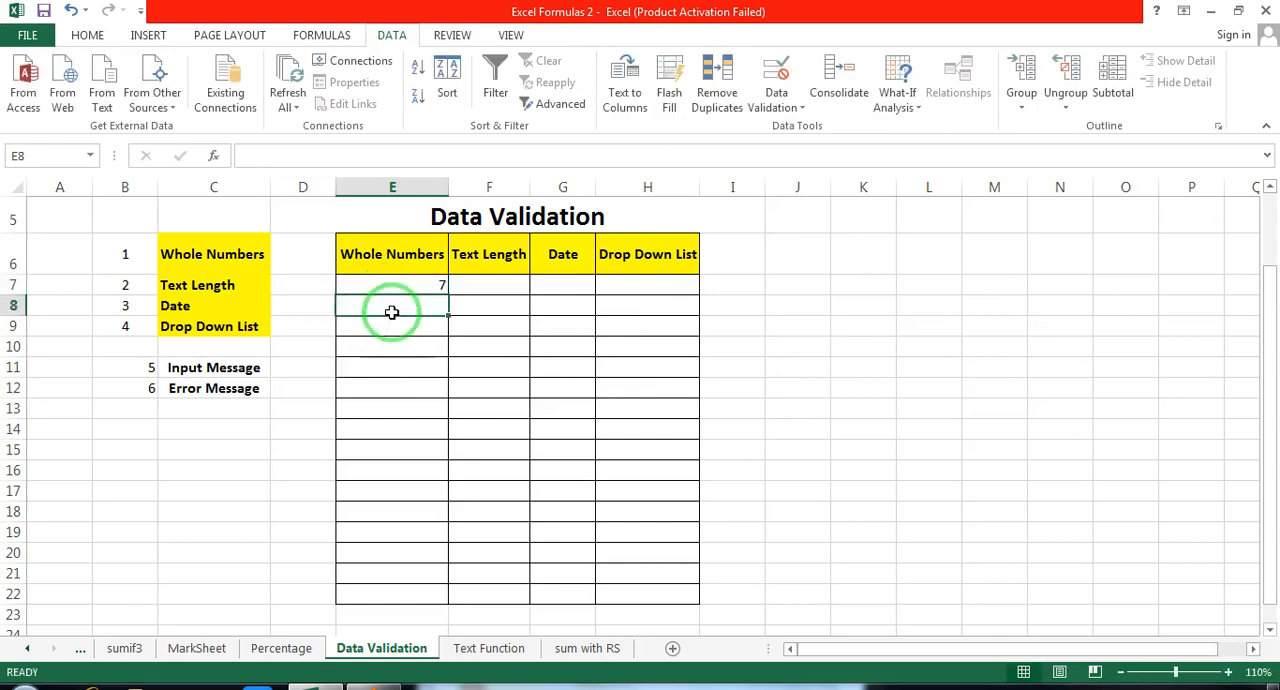
Step: Try to enter 6 in cell E8 under Whole Numbers, and cancel the entry
left_click_drag(470, 300, 357, 285)
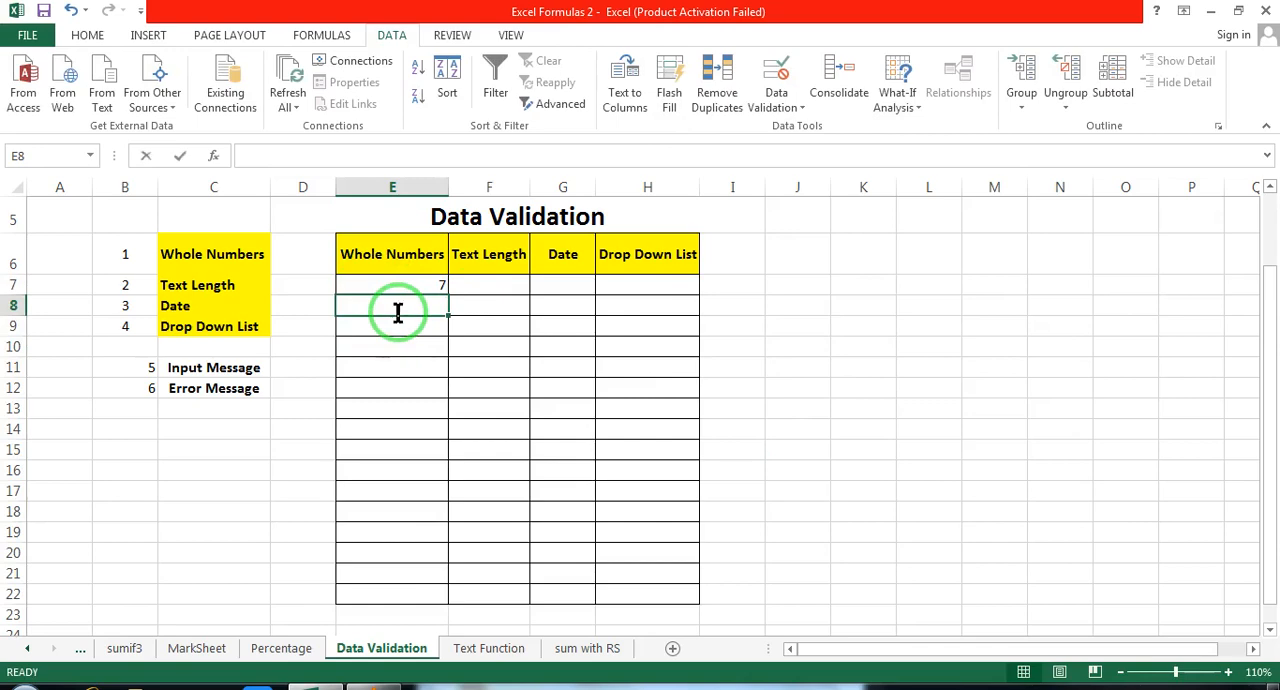
type("6")
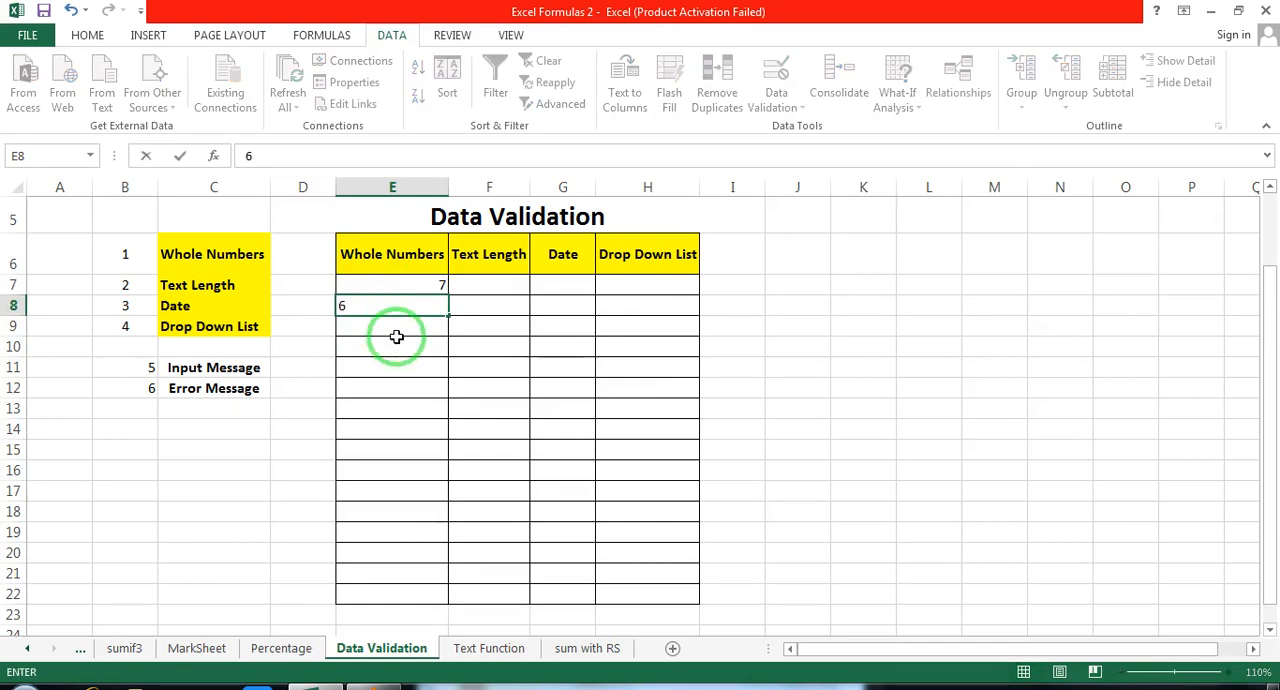
key("Return")
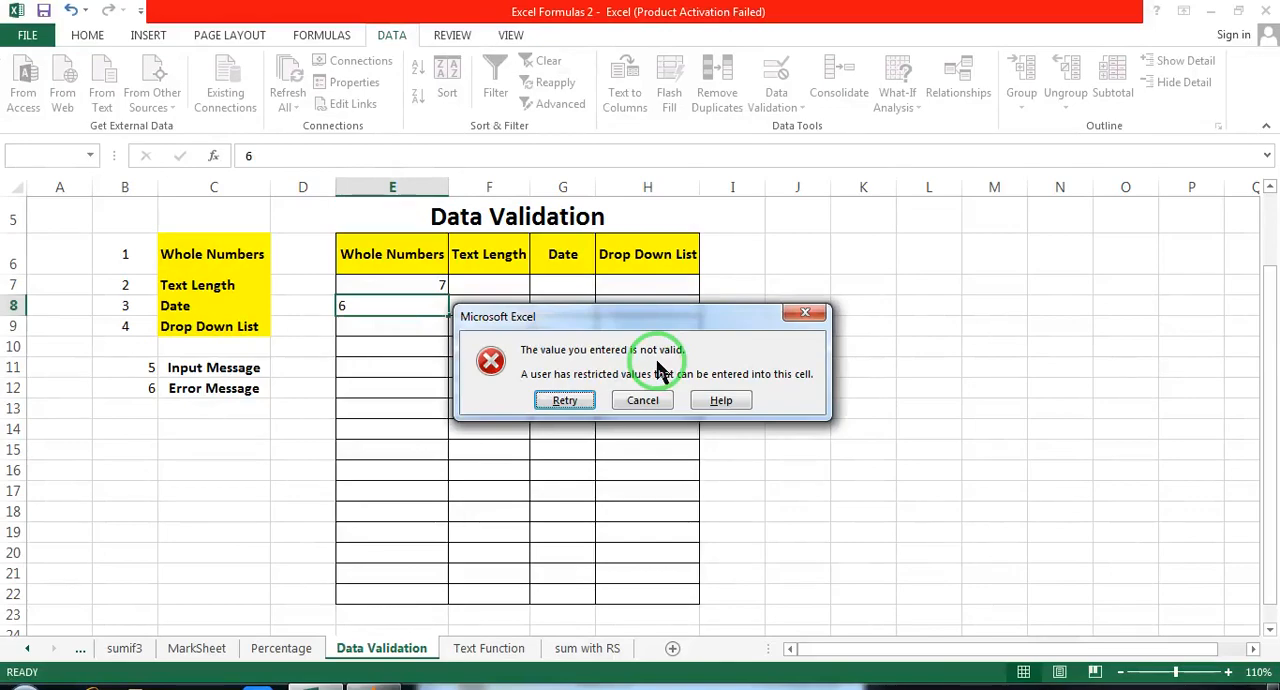
key("Escape")
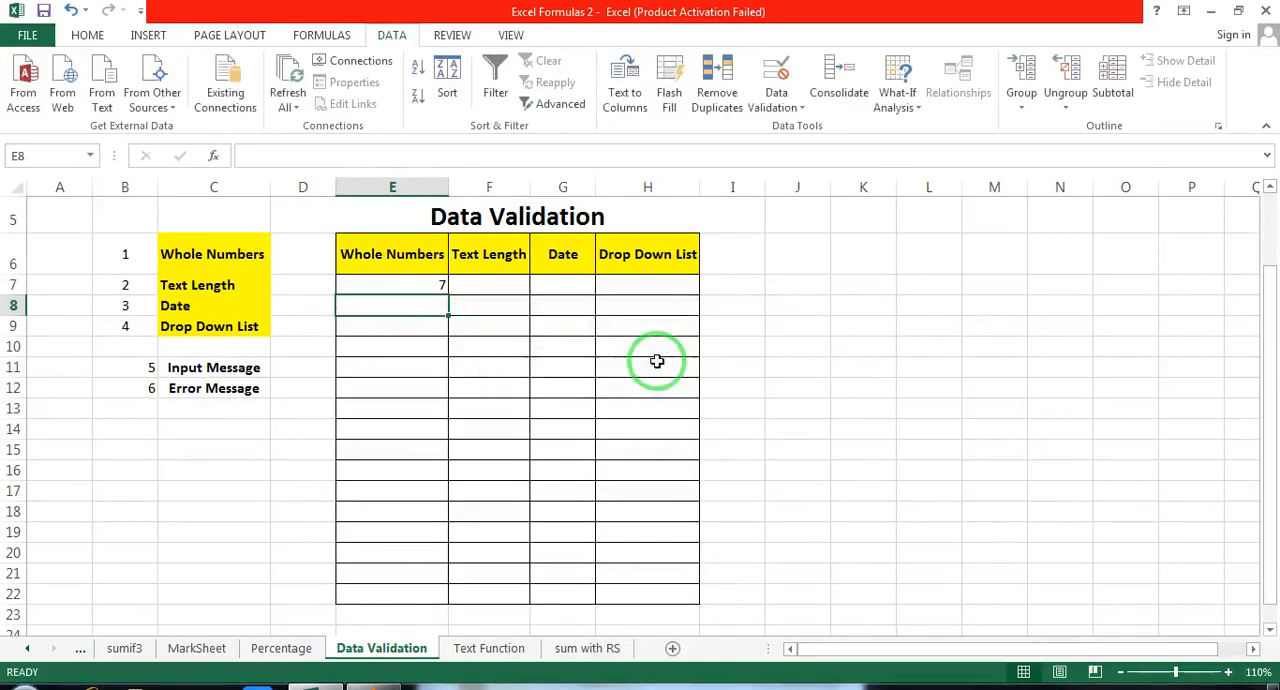
Step: Enter 22 in cell E8 and 23 in cell E9 to test the upper limit
type("22")
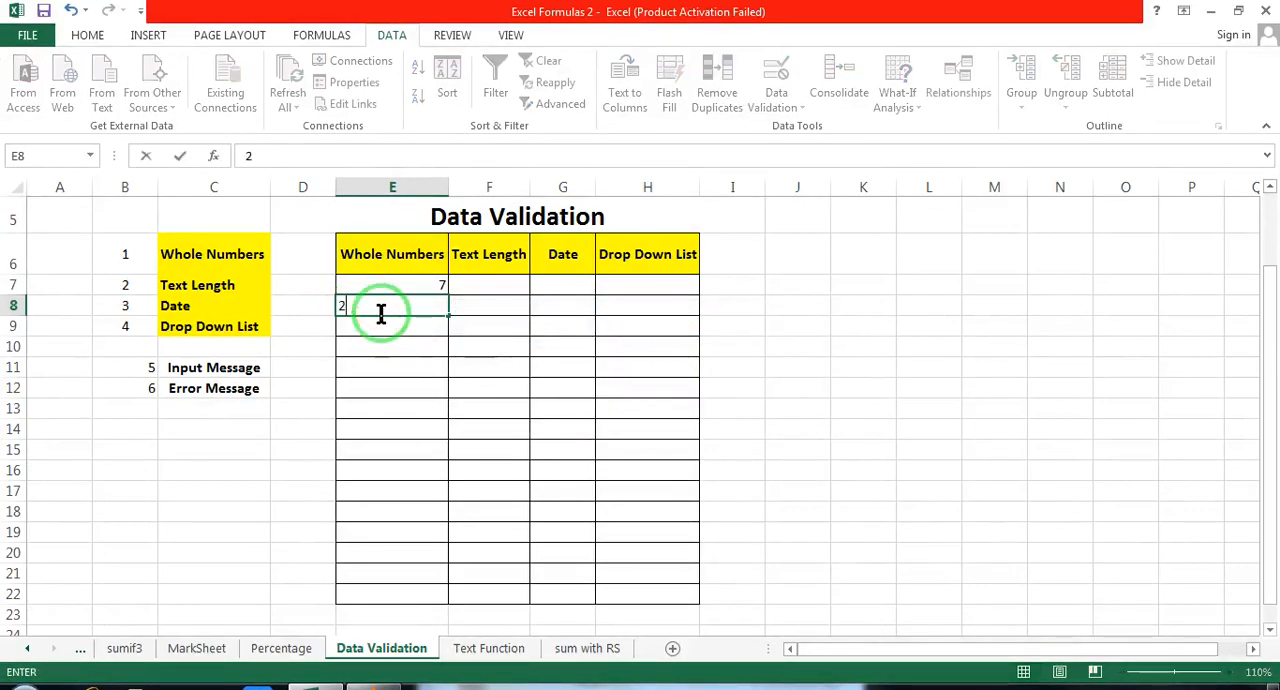
key("Return")
type("23")
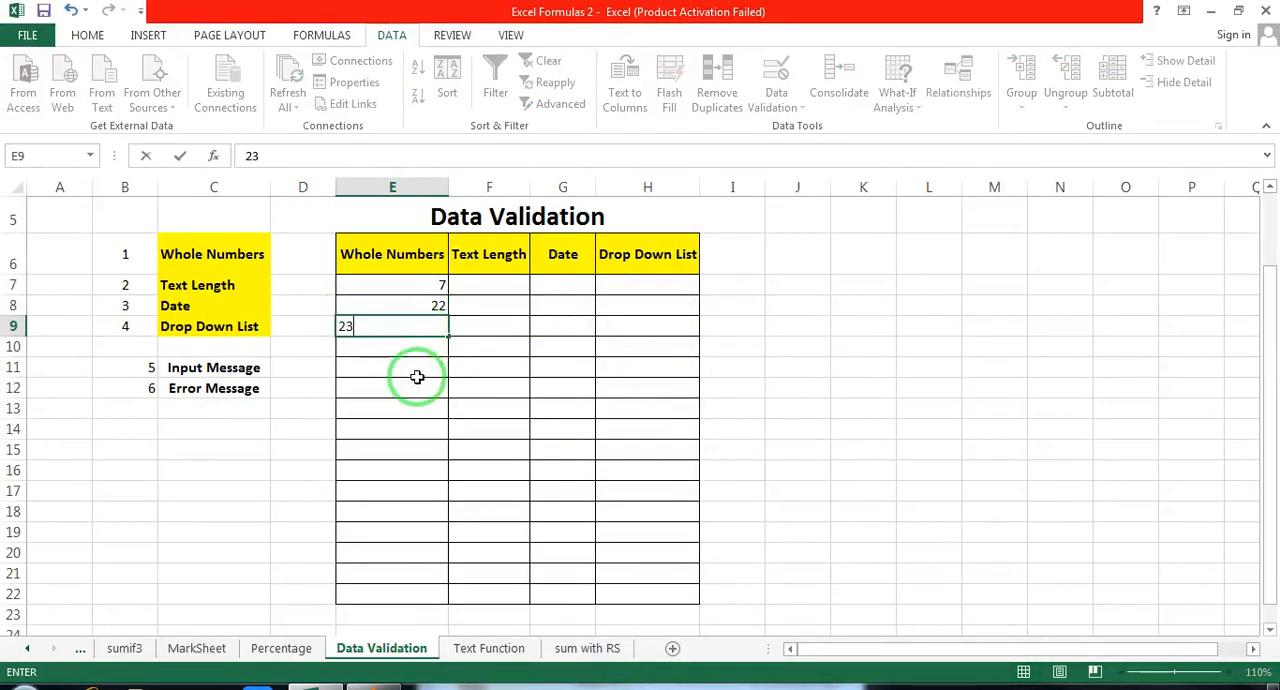
key("Return")
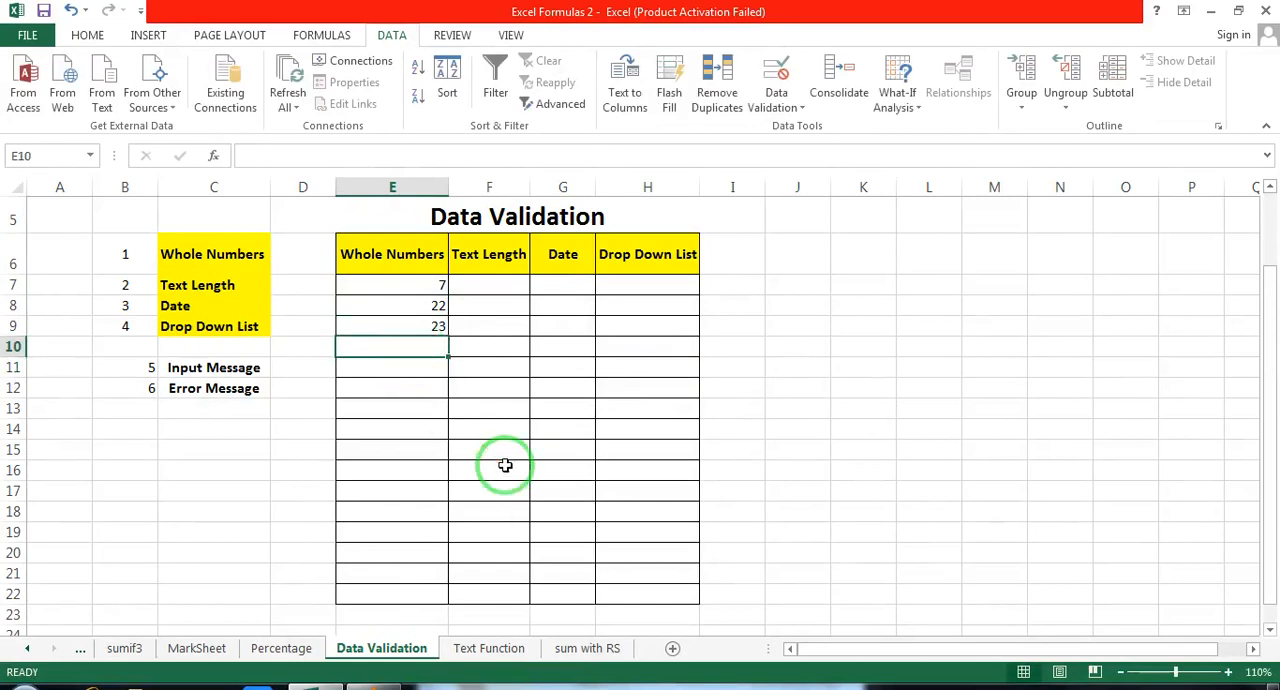
Step: Try to enter 24 in cell E10 under Whole Numbers, and cancel the entry
type("24")
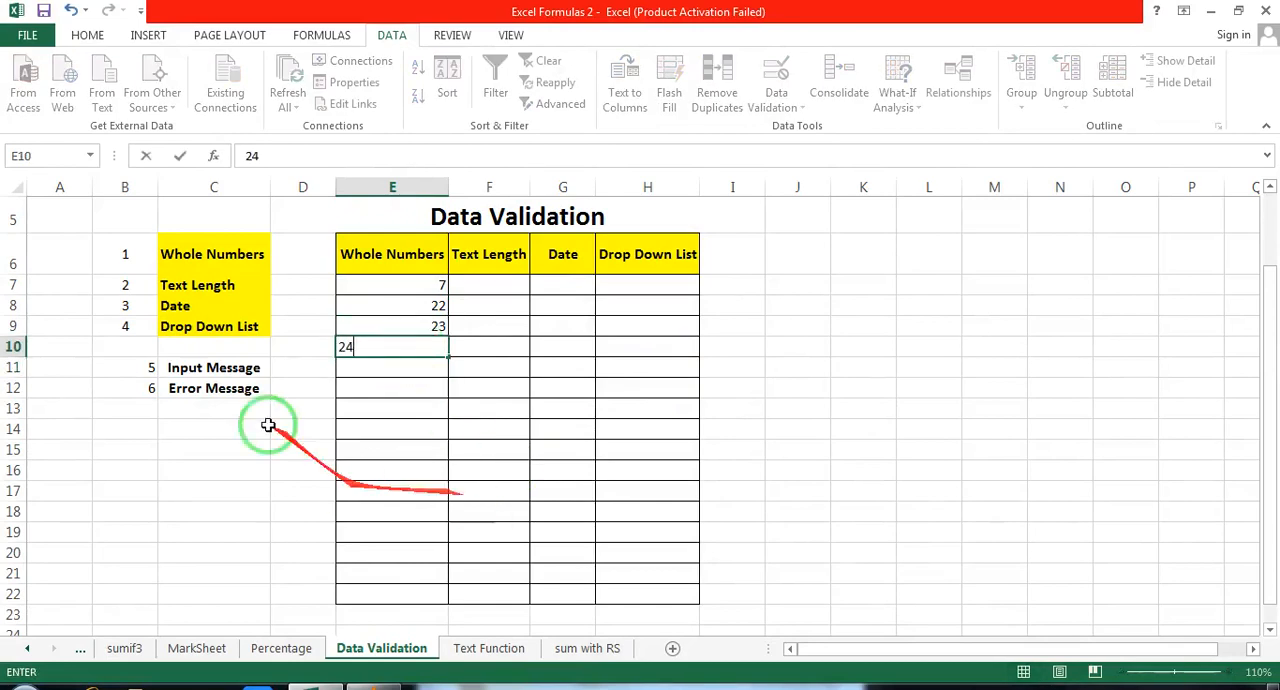
key("Return")
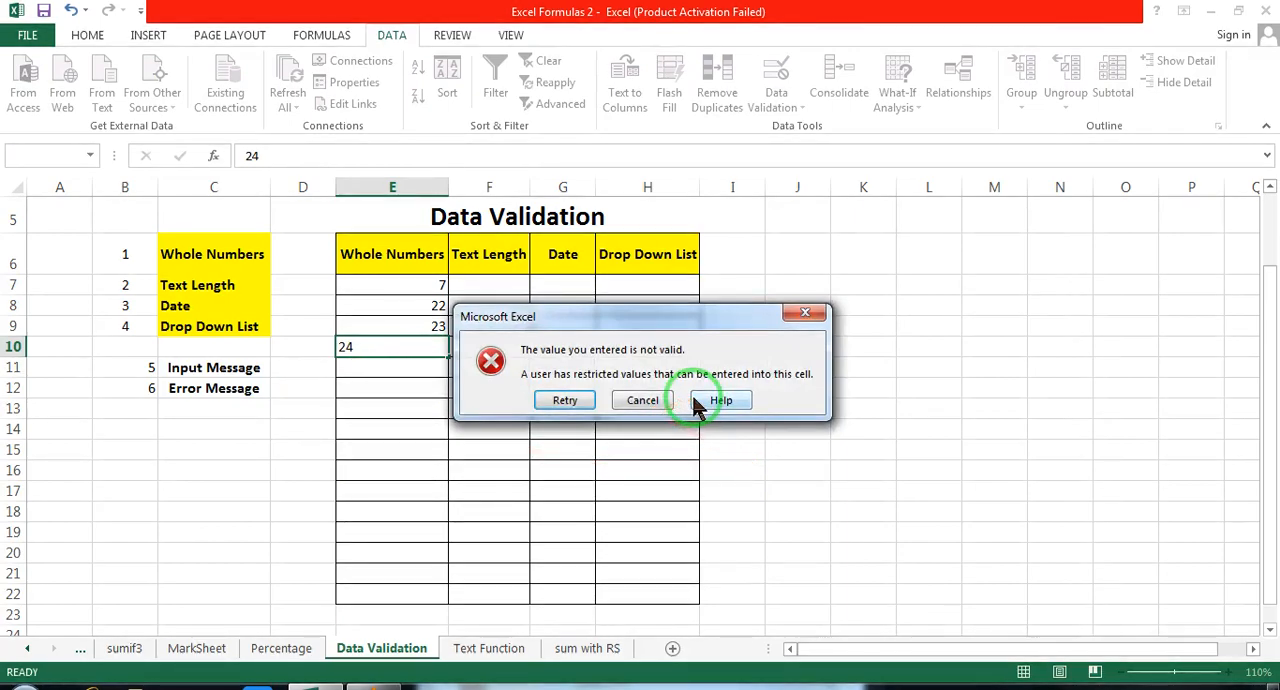
left_click(583, 399)
left_click(395, 290)
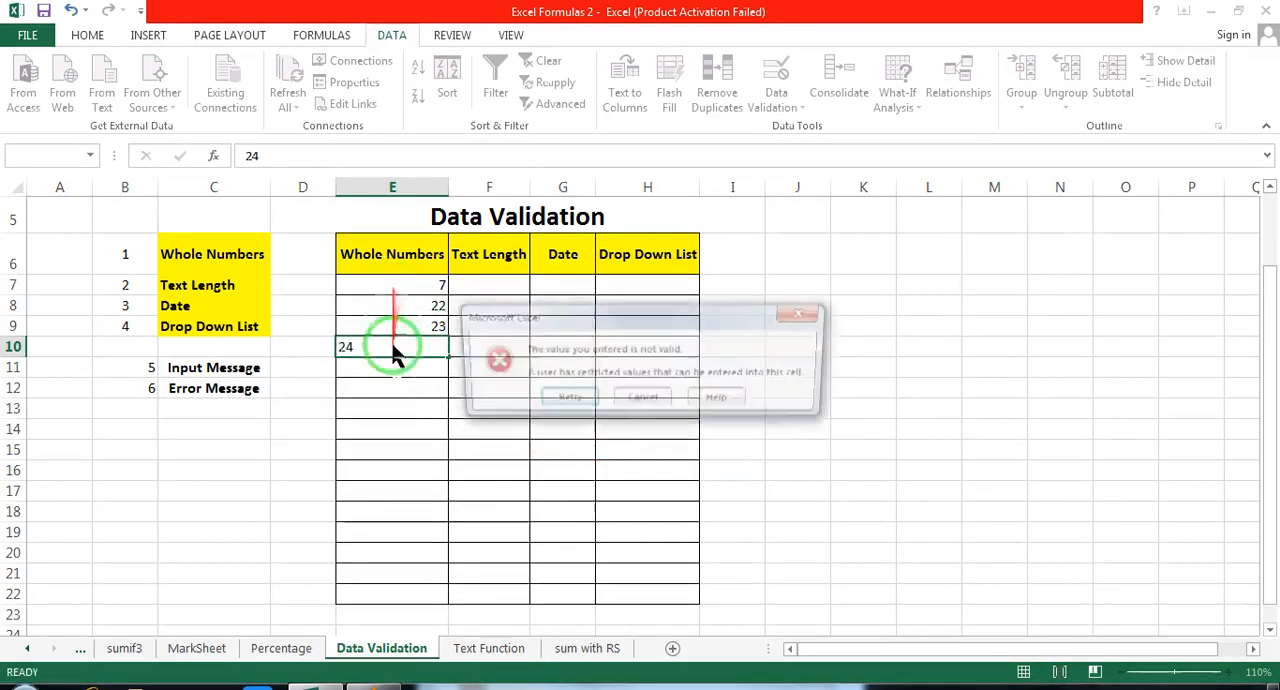
left_click(640, 400)
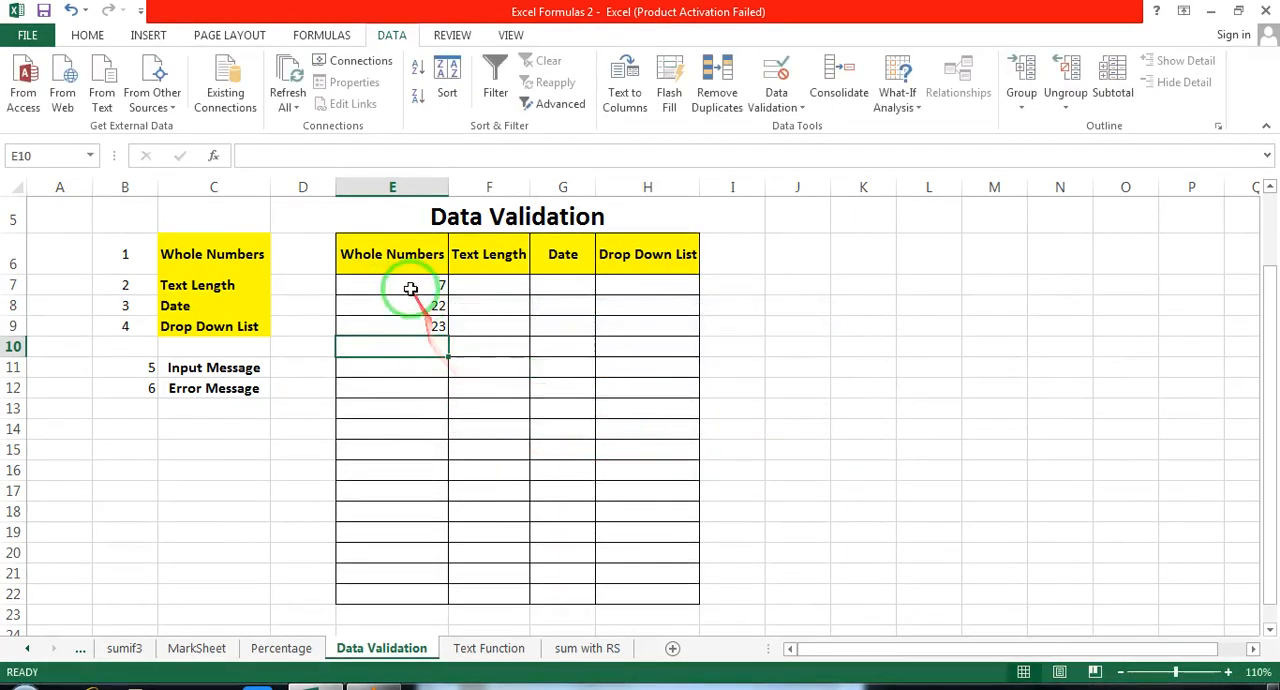
Step: Clear the test values from cells E7:E22 in the Whole Numbers column
left_click_drag(414, 286, 399, 592)
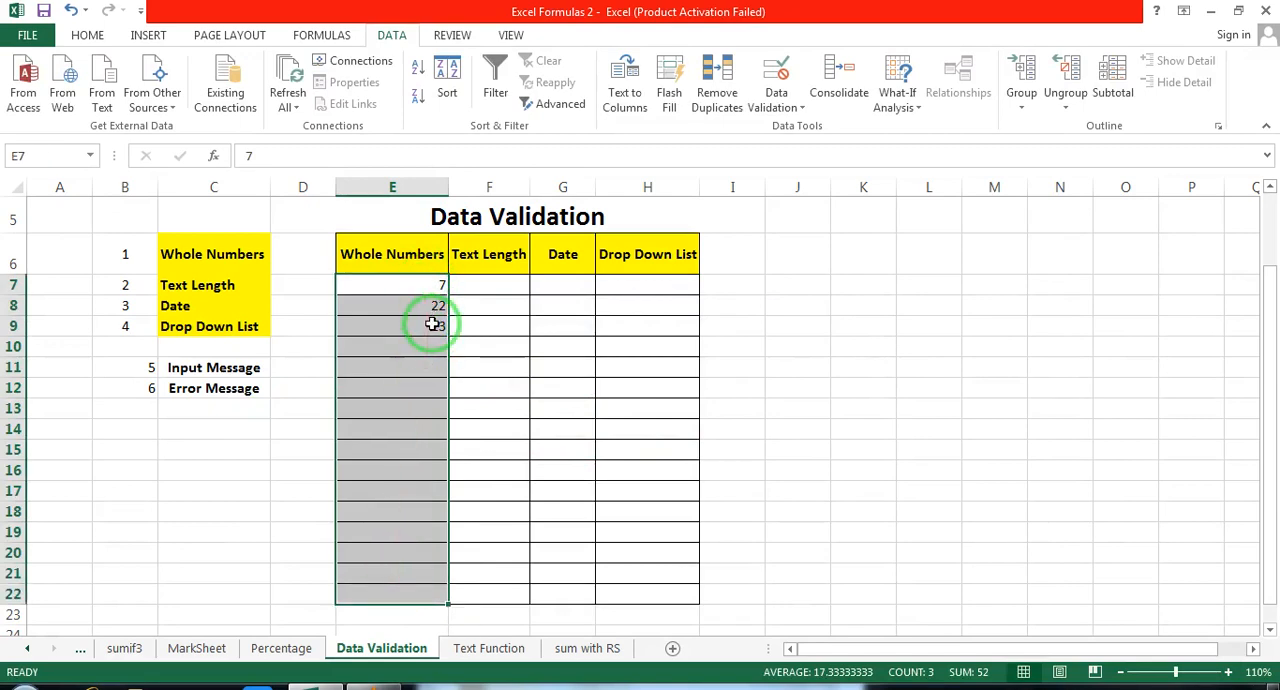
key("Delete")
left_click(420, 334)
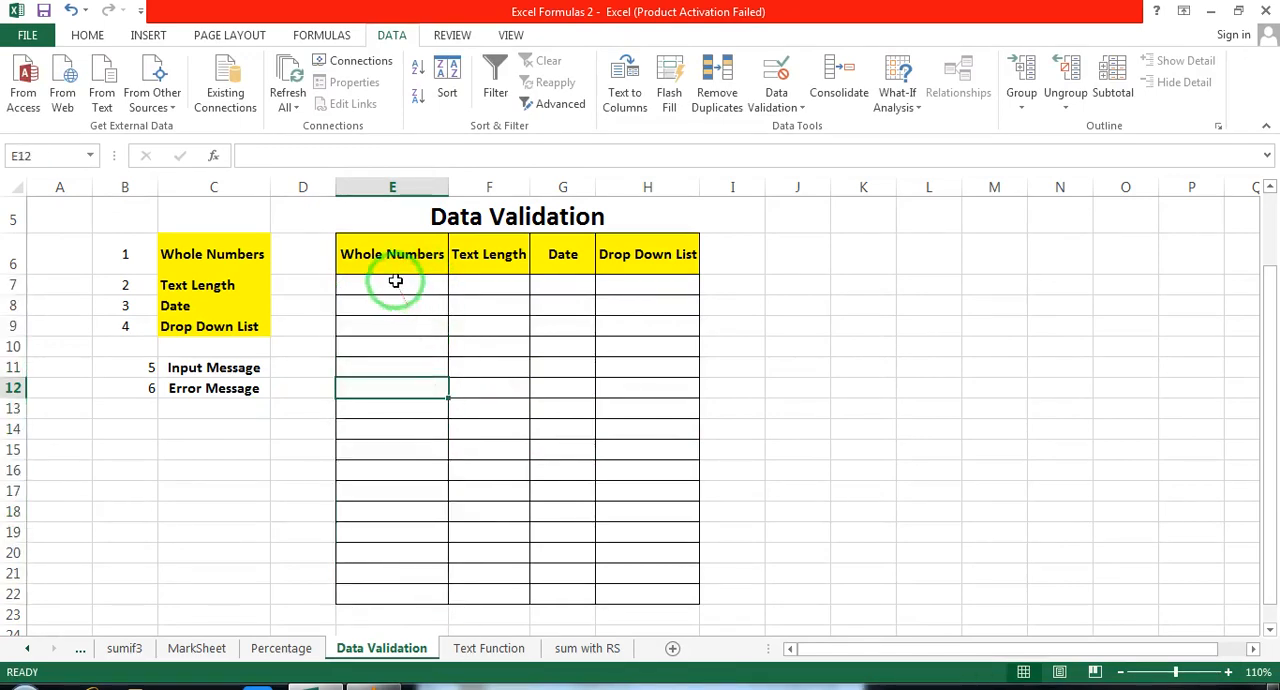
Step: Change the whole-number validation of cells E7:E22 to a minimum of 1 and a maximum of 30
left_click_drag(390, 280, 386, 590)
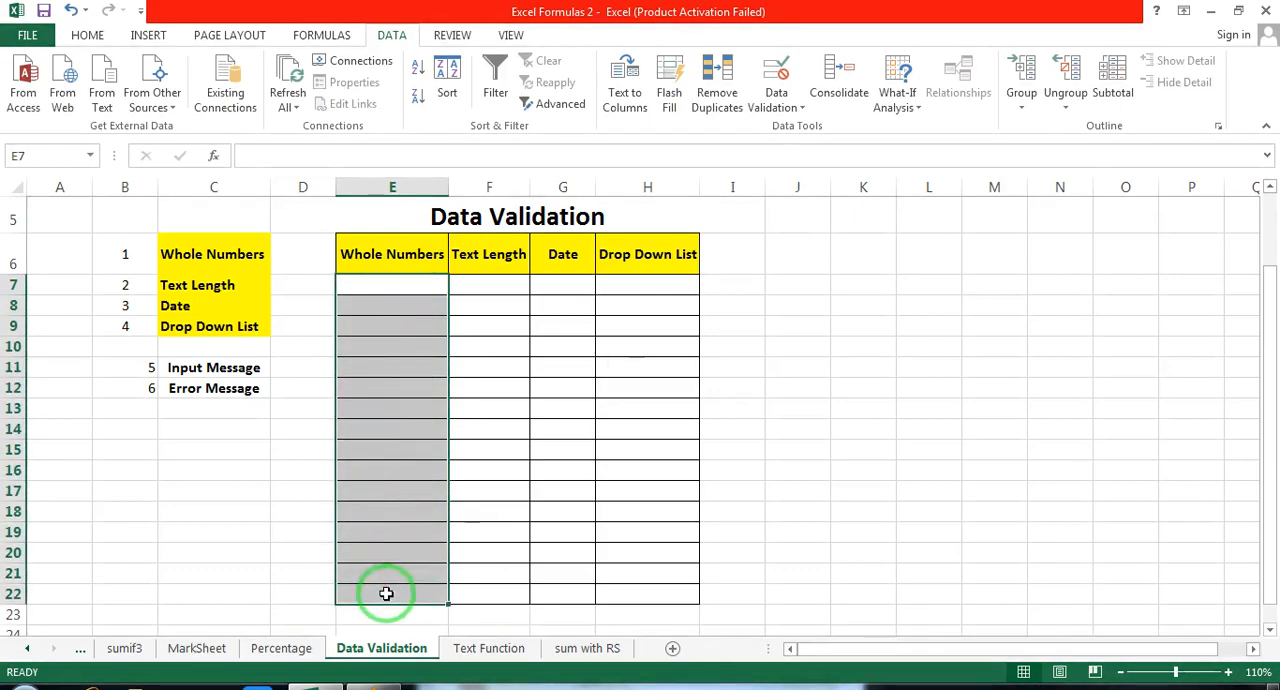
left_click(788, 105)
left_click(812, 127)
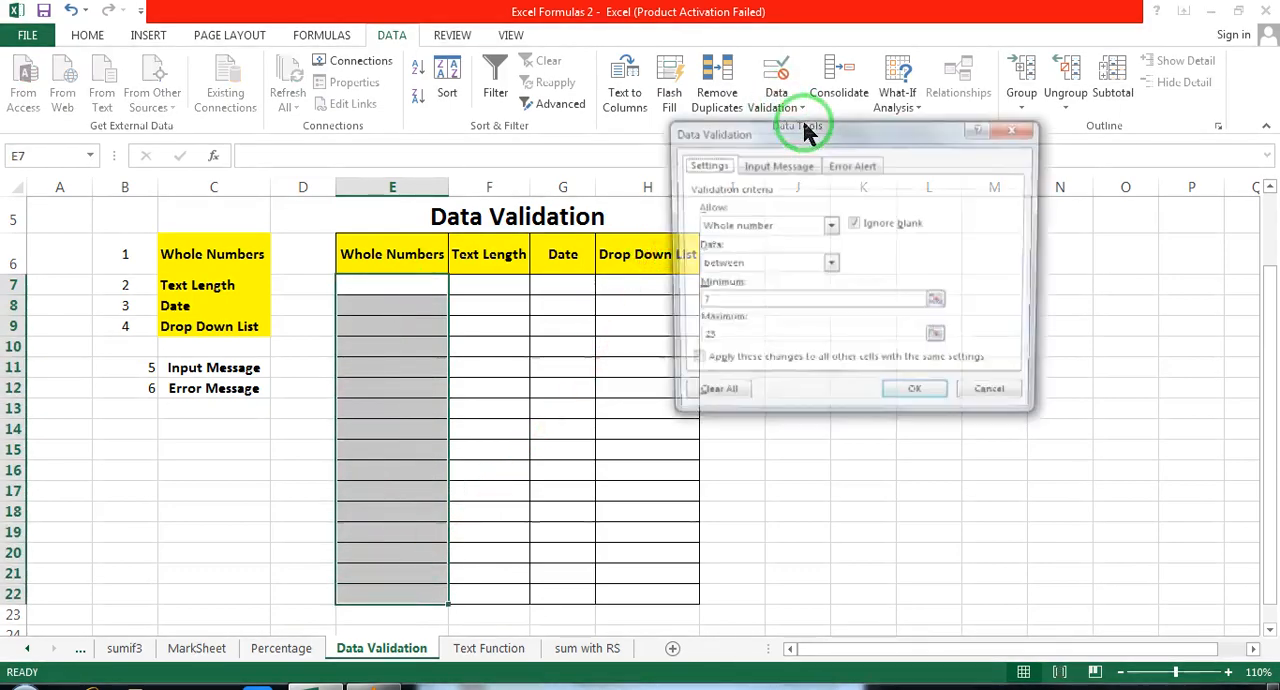
left_click(730, 303)
double_click(729, 304)
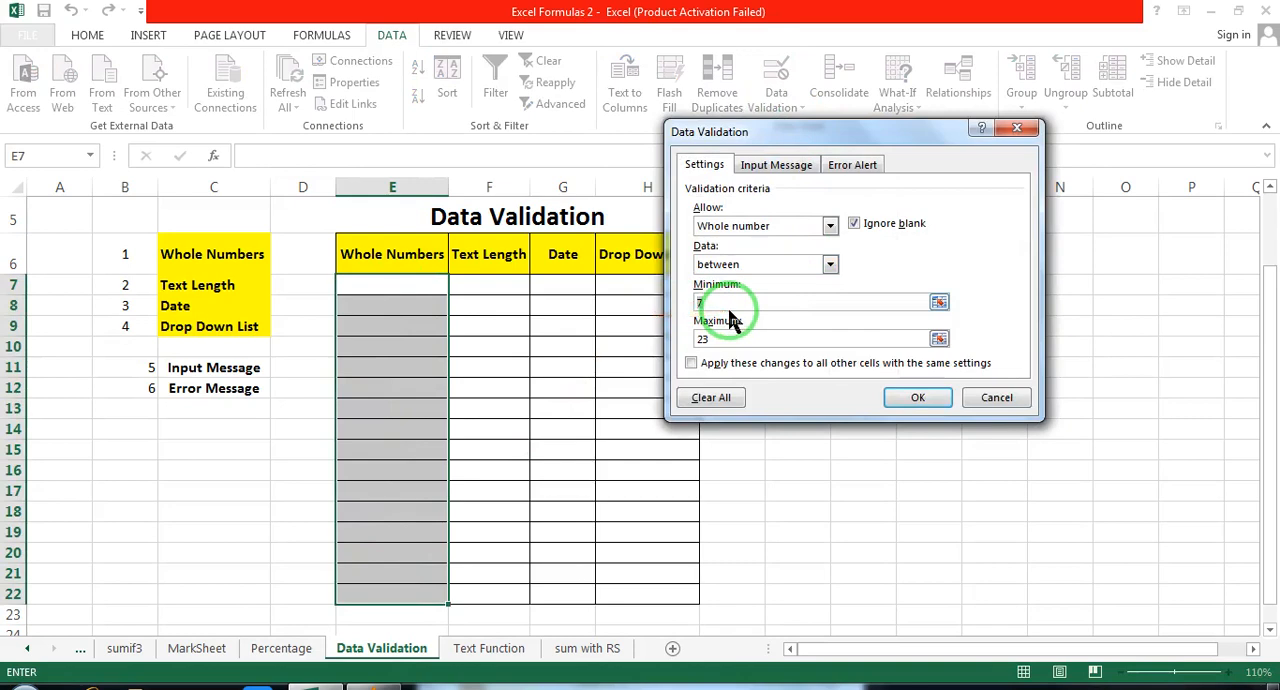
type("1")
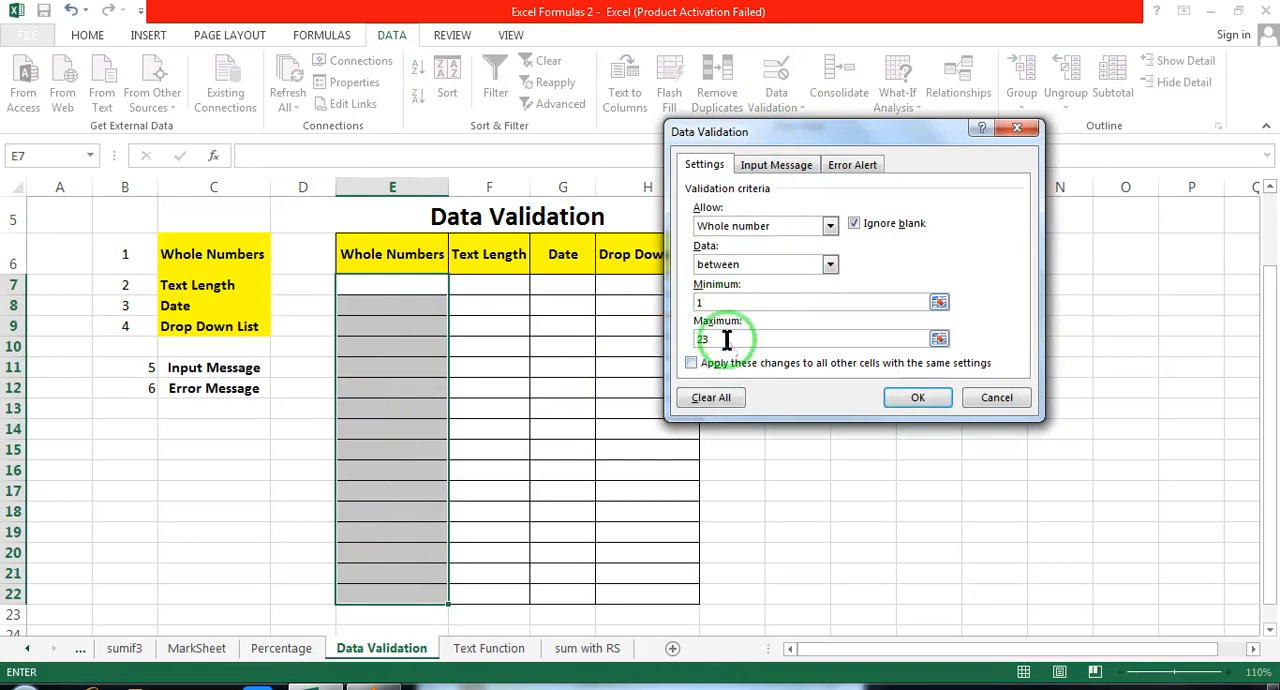
double_click(729, 338)
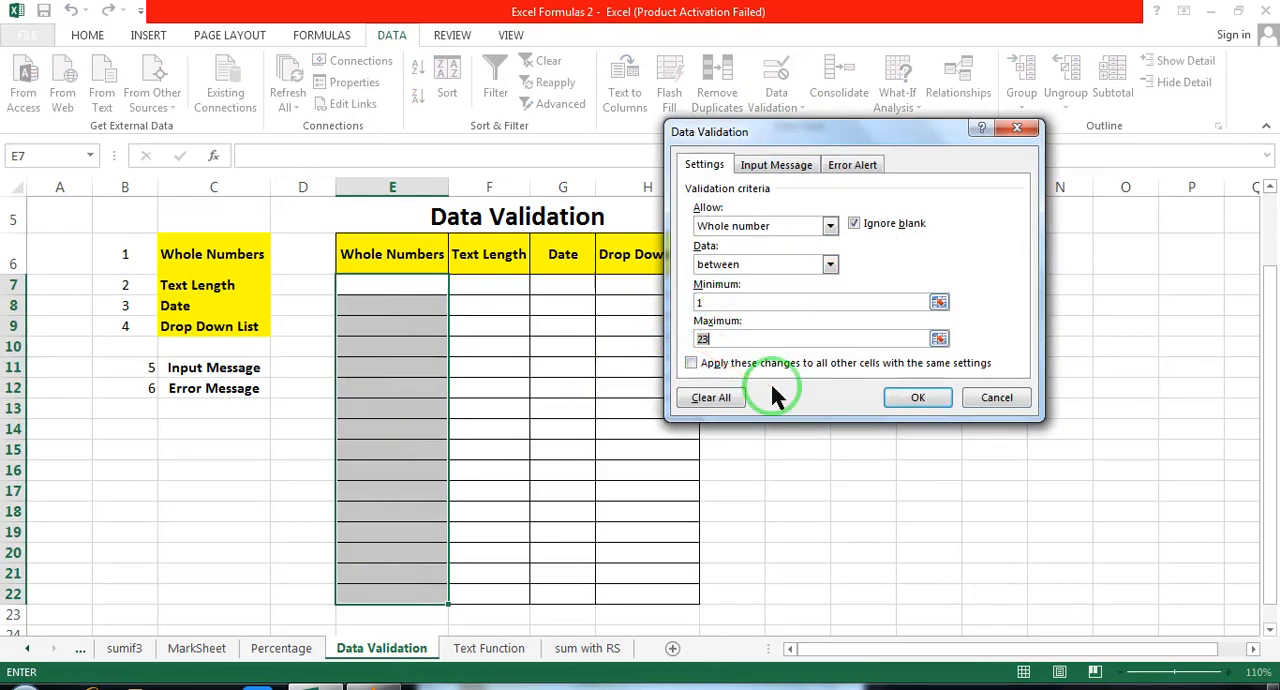
type("30")
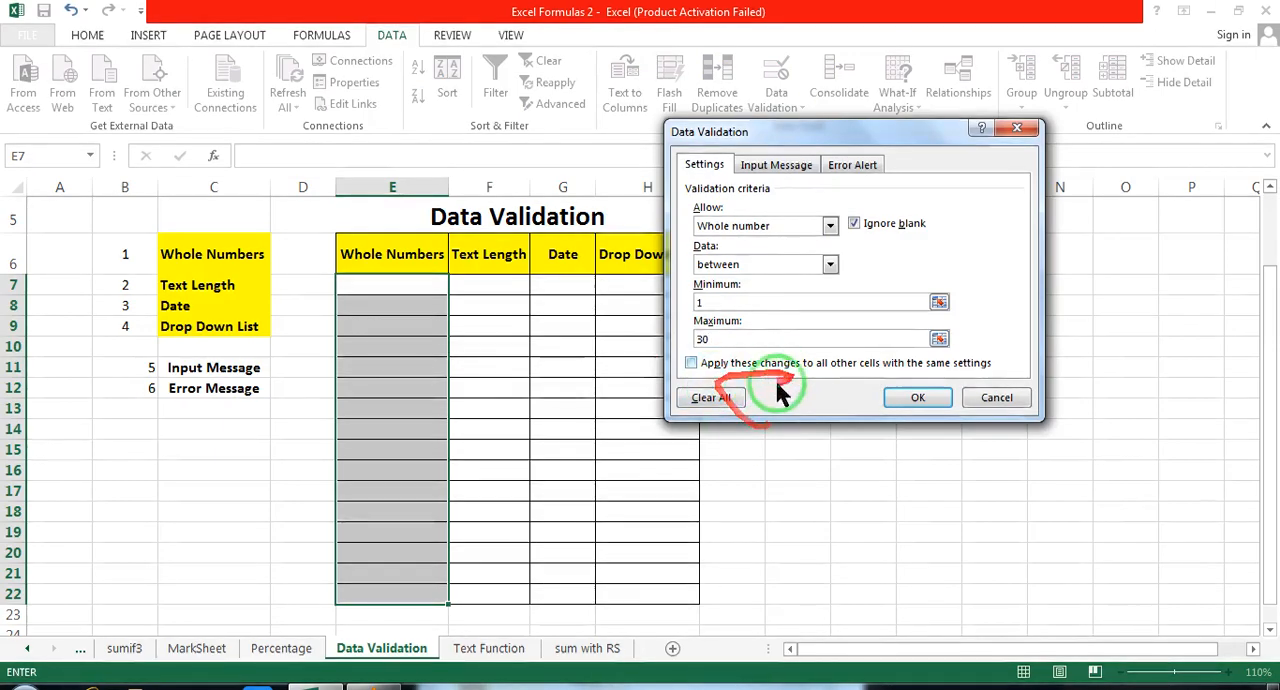
left_click(918, 398)
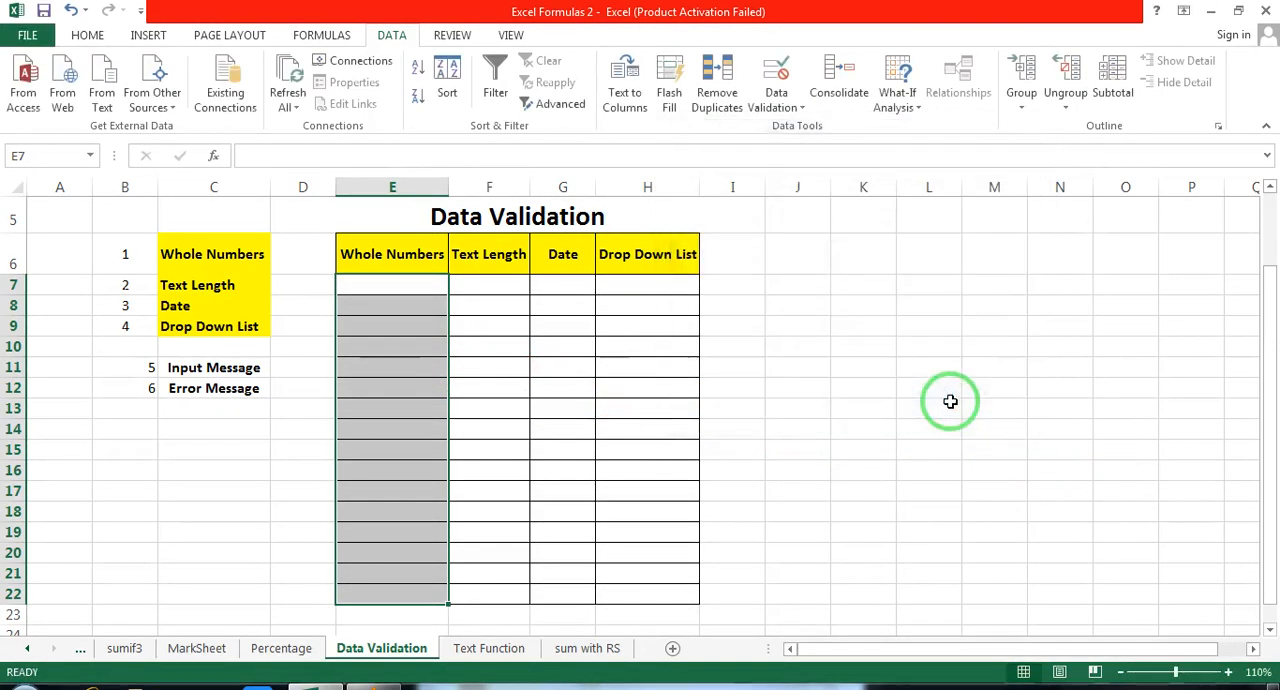
Step: Test the new limits by entering 2 in E7, 3 in E10, 5 in E12 and 30 in E16
left_click(390, 291)
type("2")
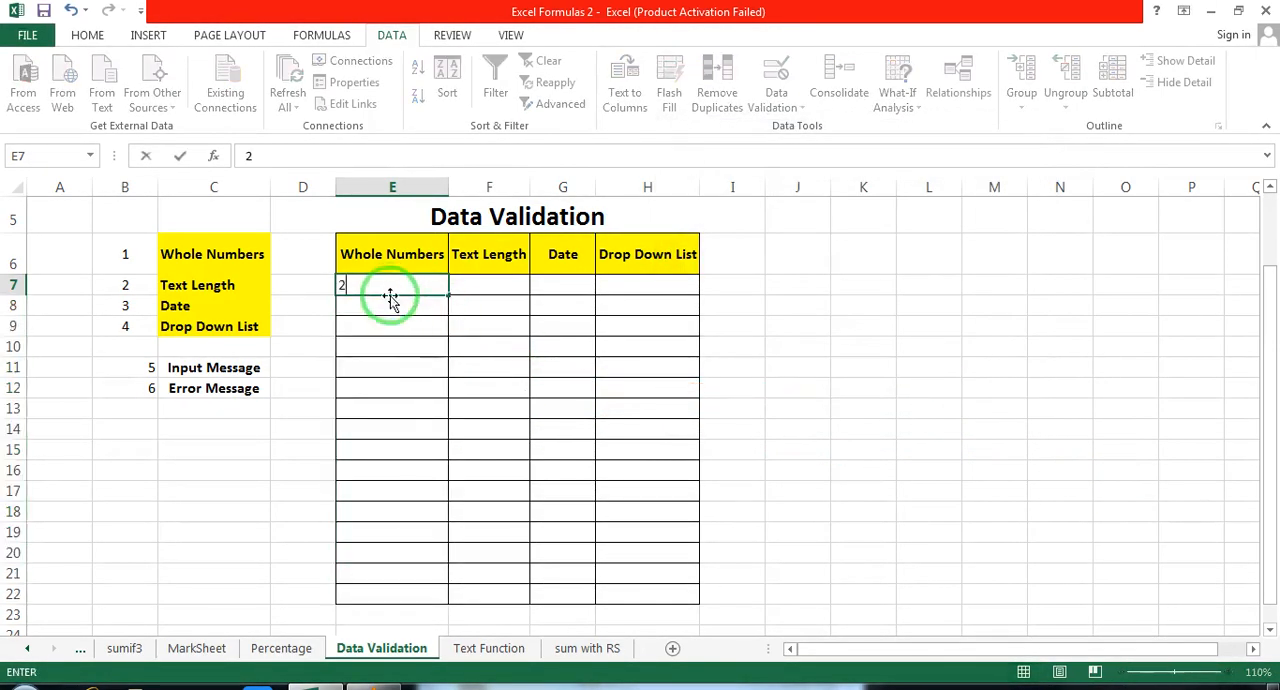
left_click(412, 347)
type("3")
left_click(410, 388)
type("5")
left_click(400, 470)
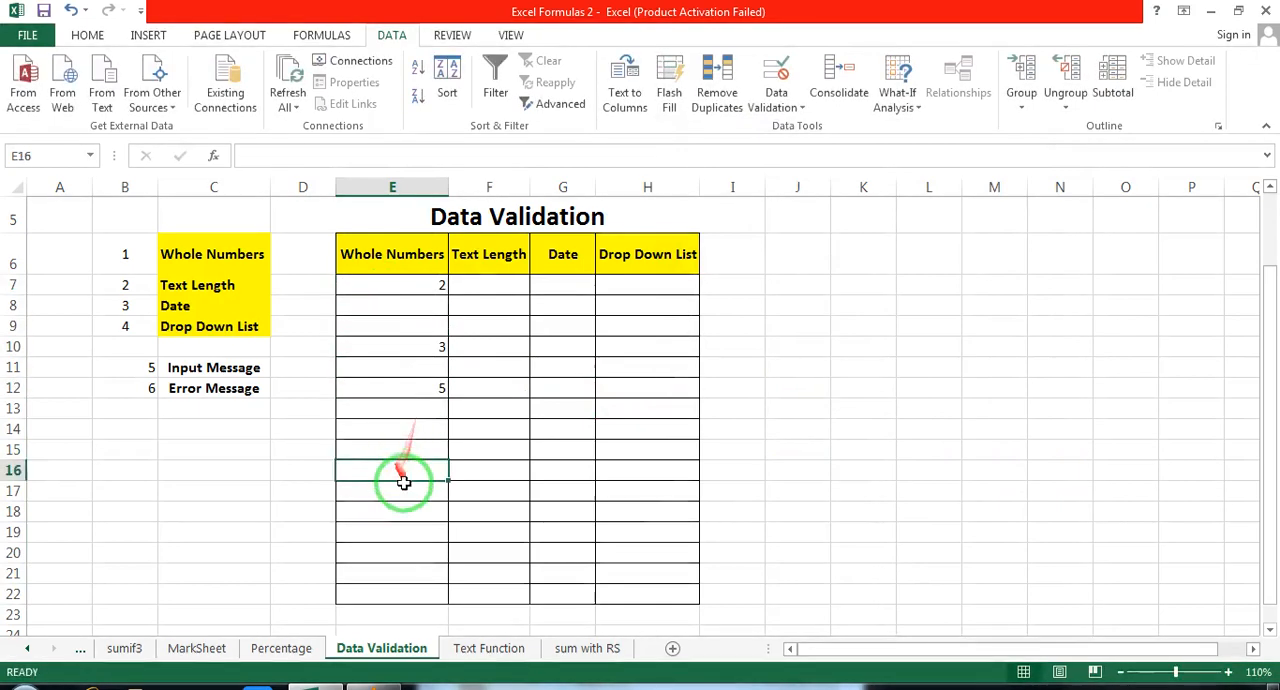
type("3")
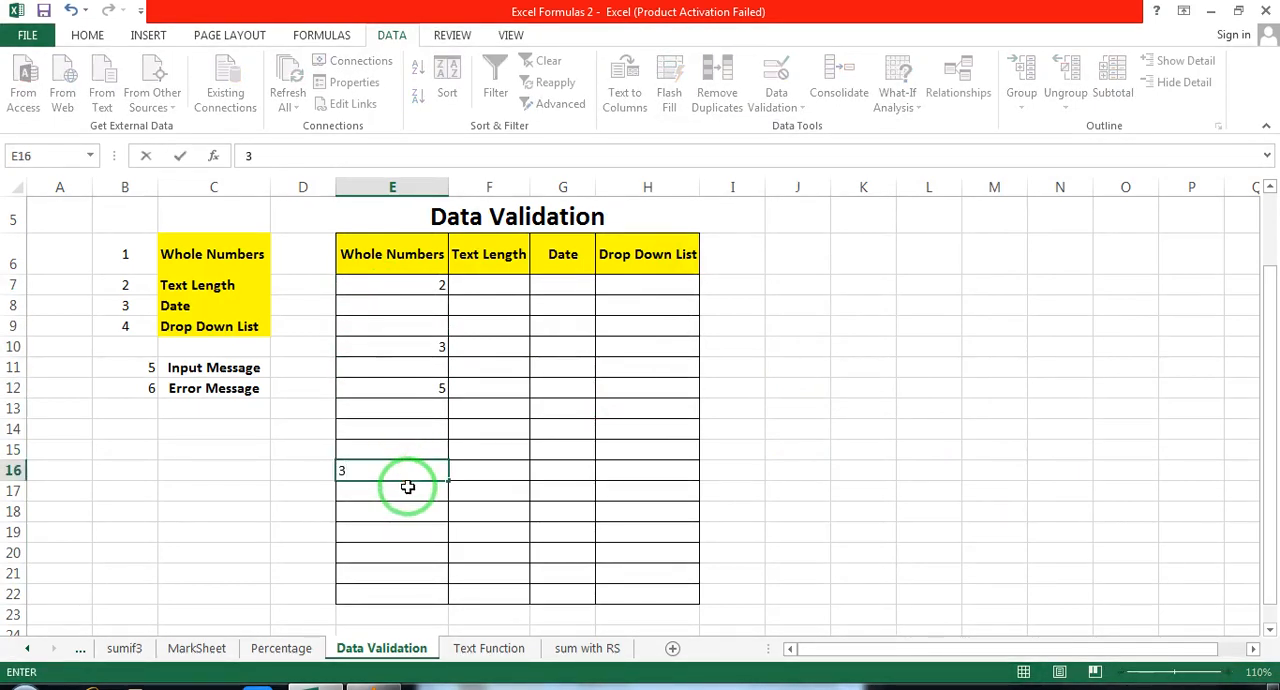
type("0")
Step: Try to enter 31 in cell E18 under Whole Numbers, and discard the entry
left_click(414, 514)
type("3")
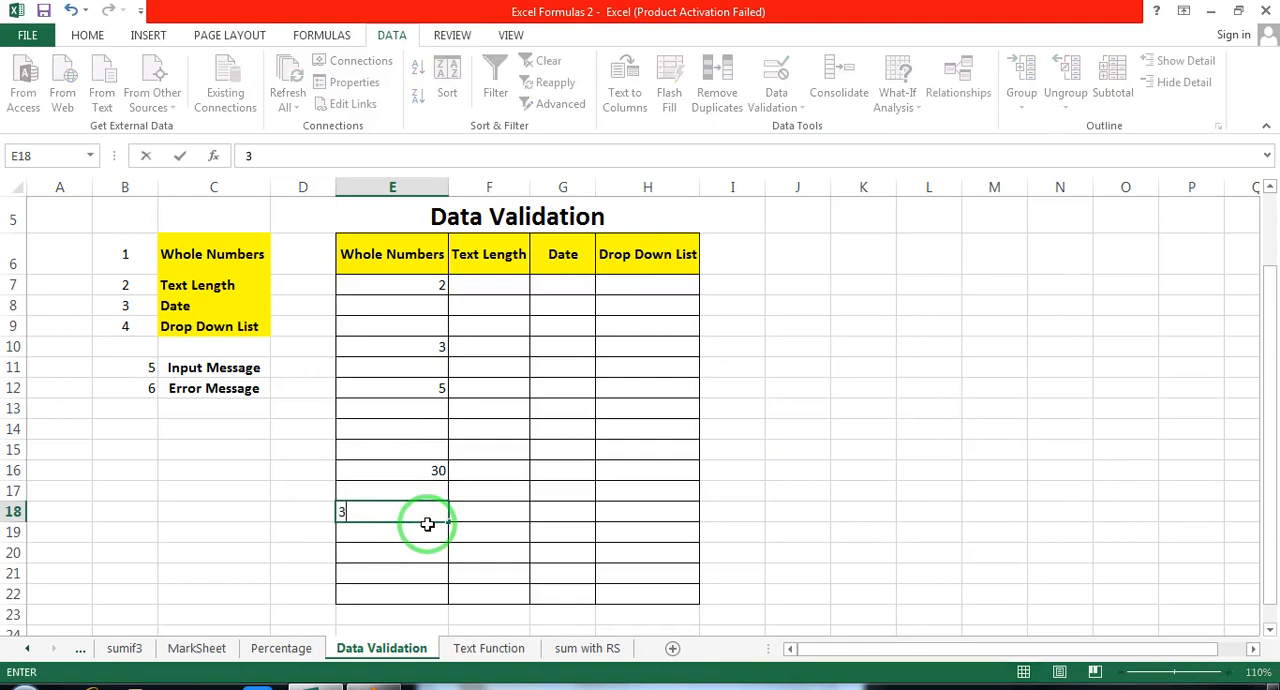
type("1")
left_click(427, 524)
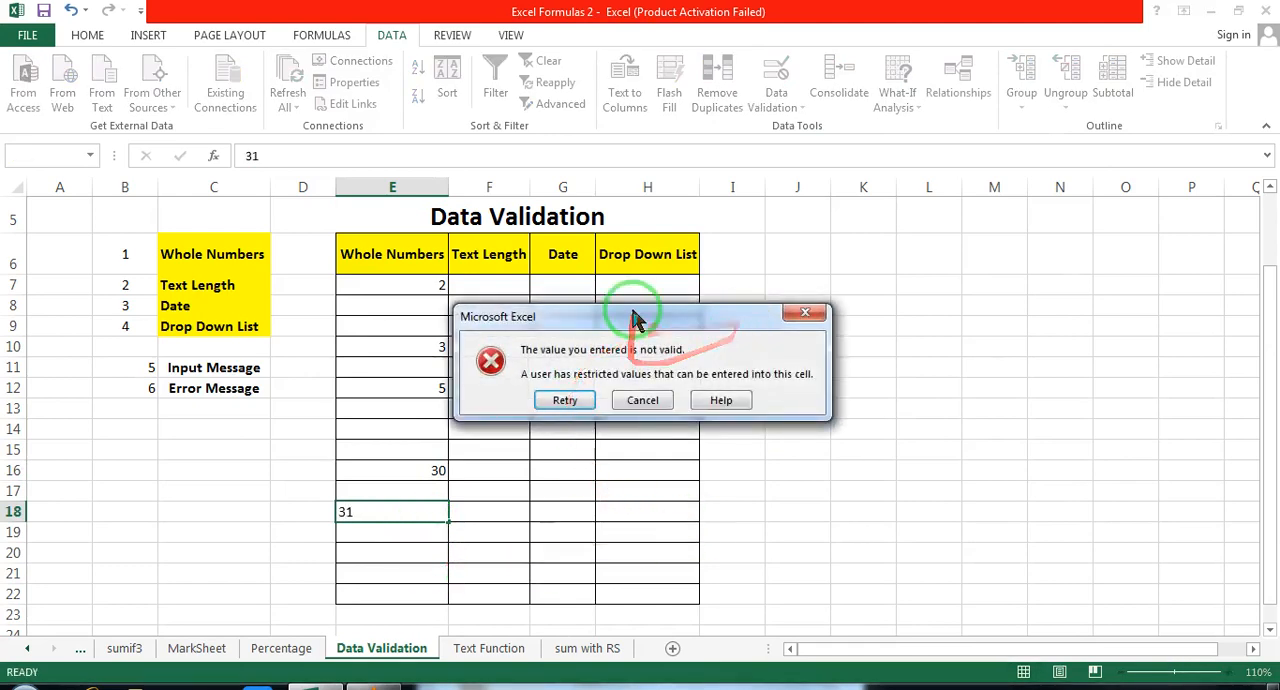
left_click(565, 401)
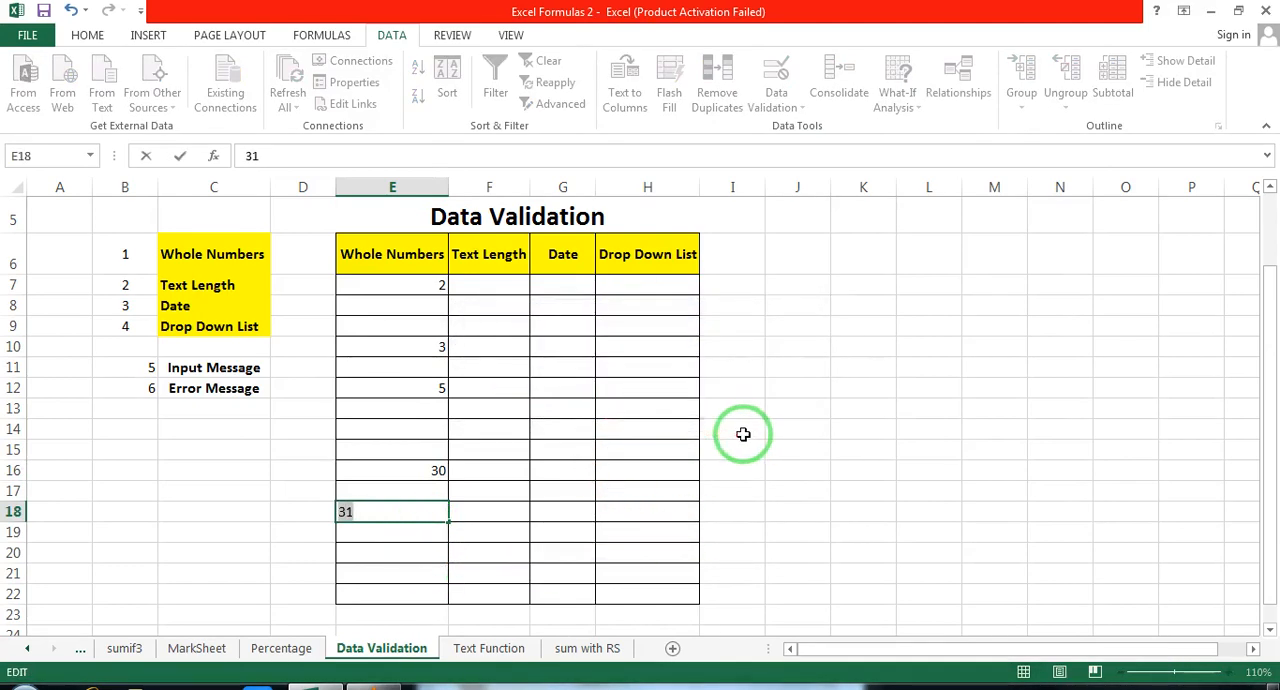
key("Escape")
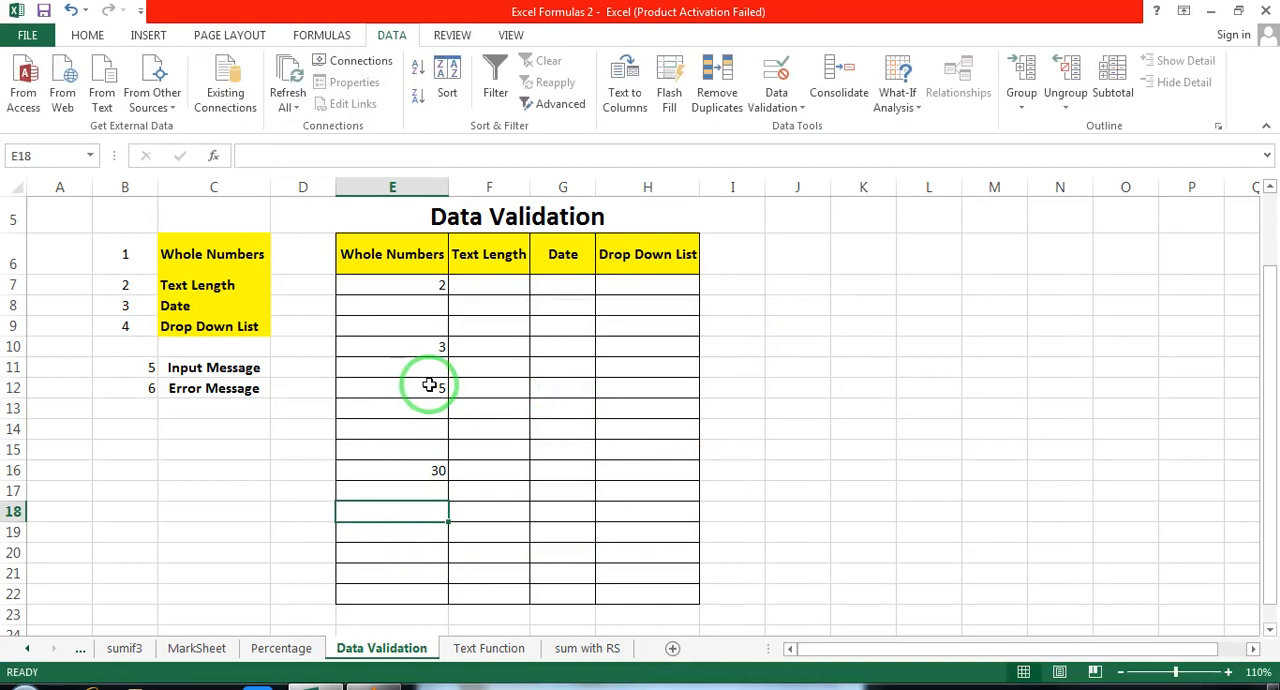
Step: Delete the test numbers in the Whole Numbers column, cells E7:E22
left_click(405, 290)
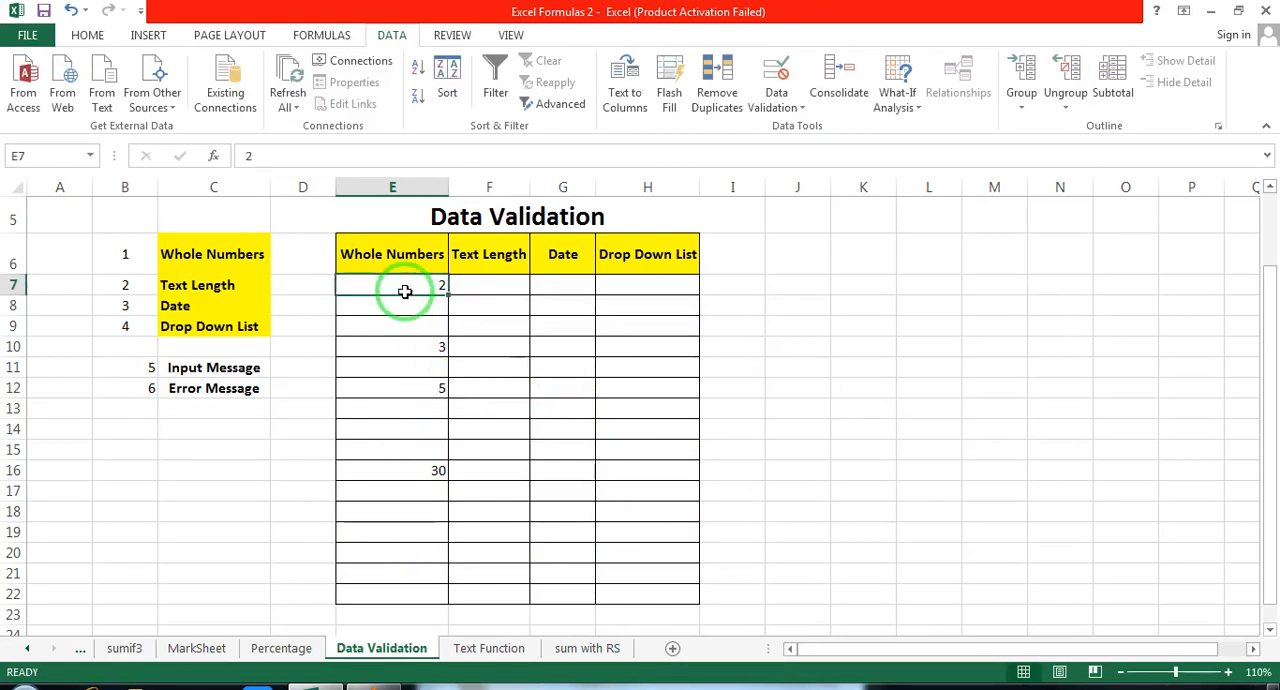
left_click_drag(389, 280, 387, 599)
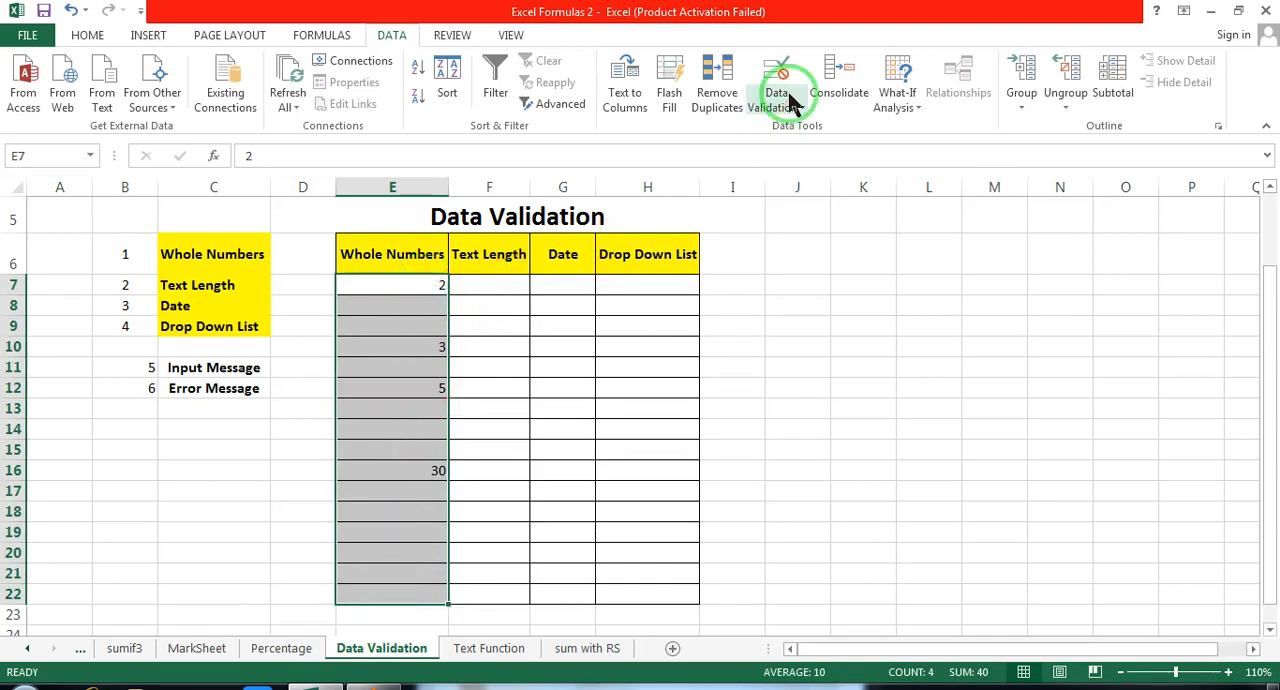
key("Delete")
Step: Change the whole-number validation of cells E7:E22 to the condition less than, with a maximum of 5
left_click_drag(406, 283, 380, 592)
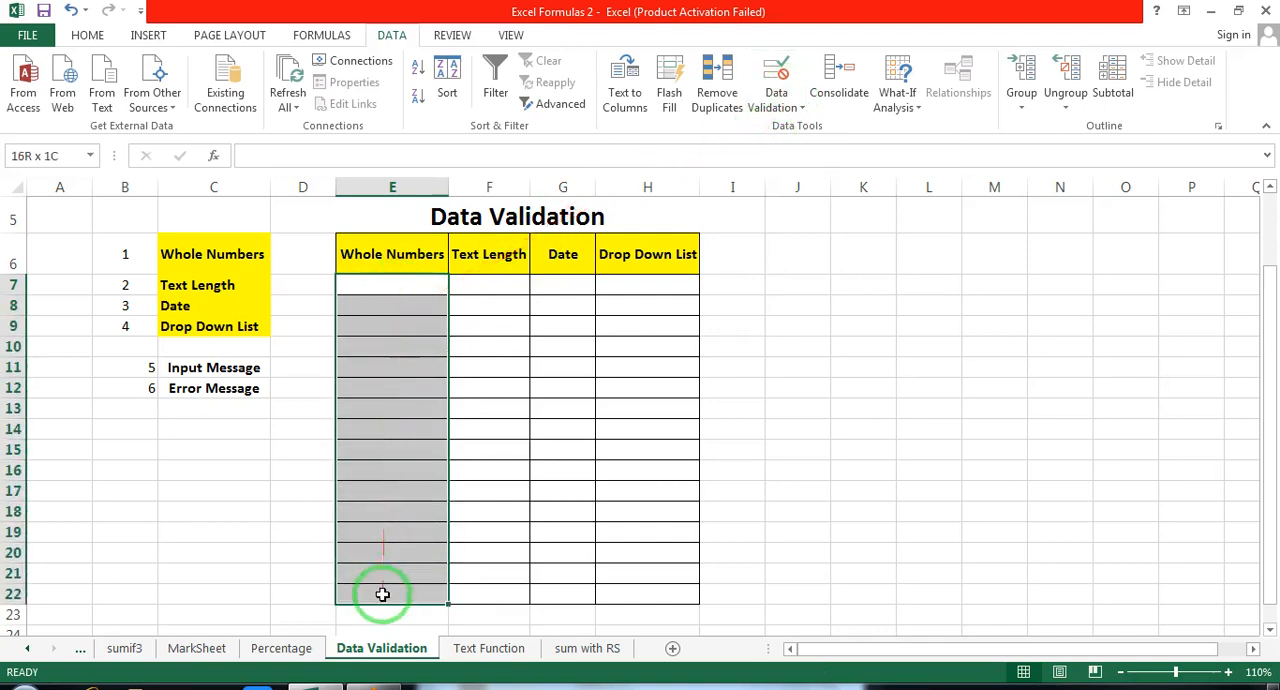
left_click(792, 113)
left_click(808, 131)
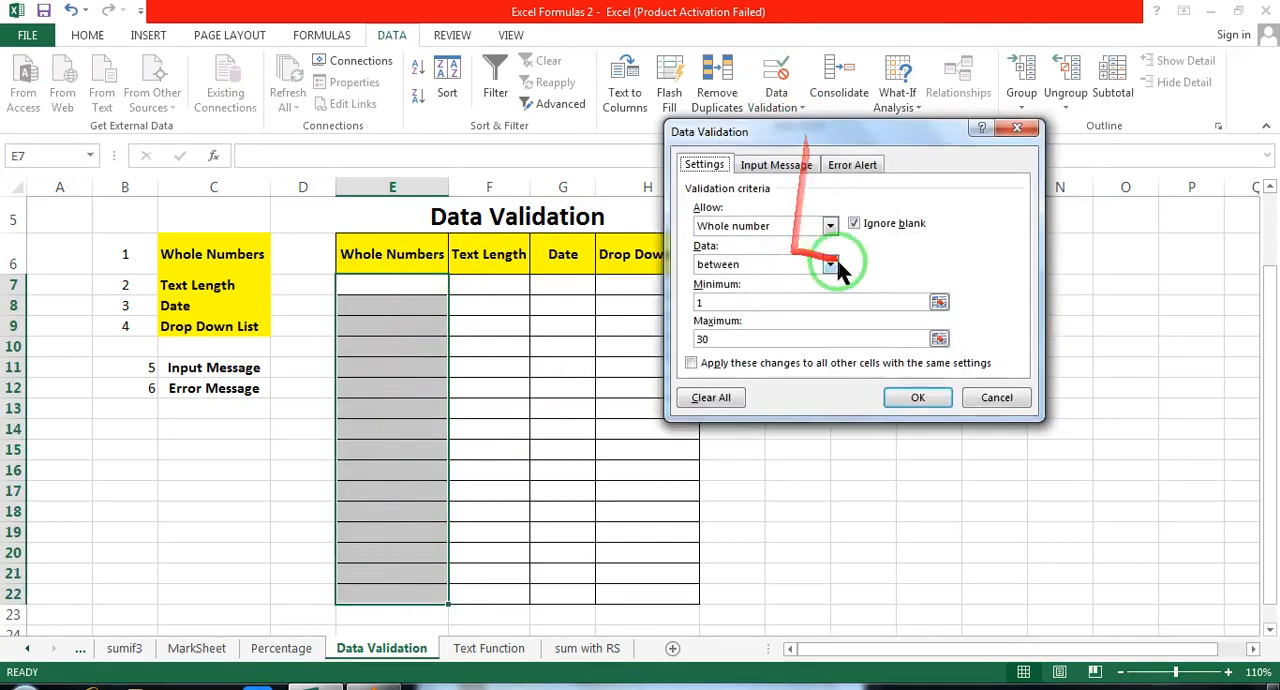
left_click(831, 266)
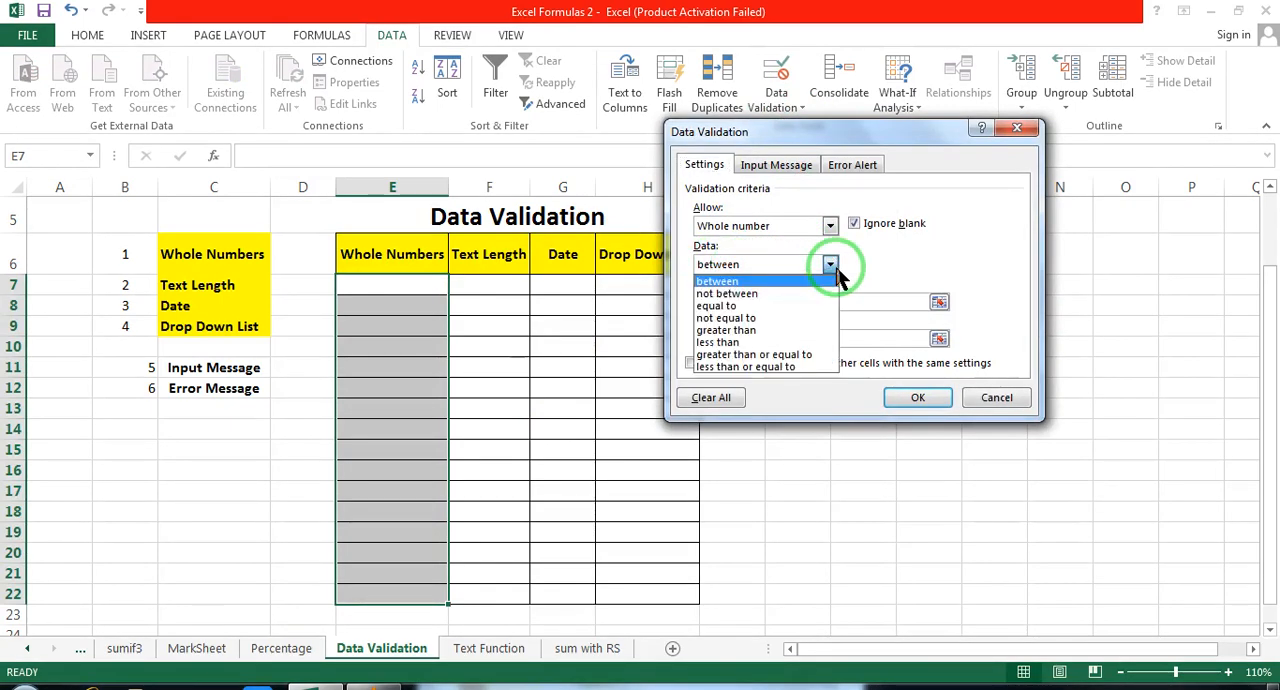
left_click(798, 342)
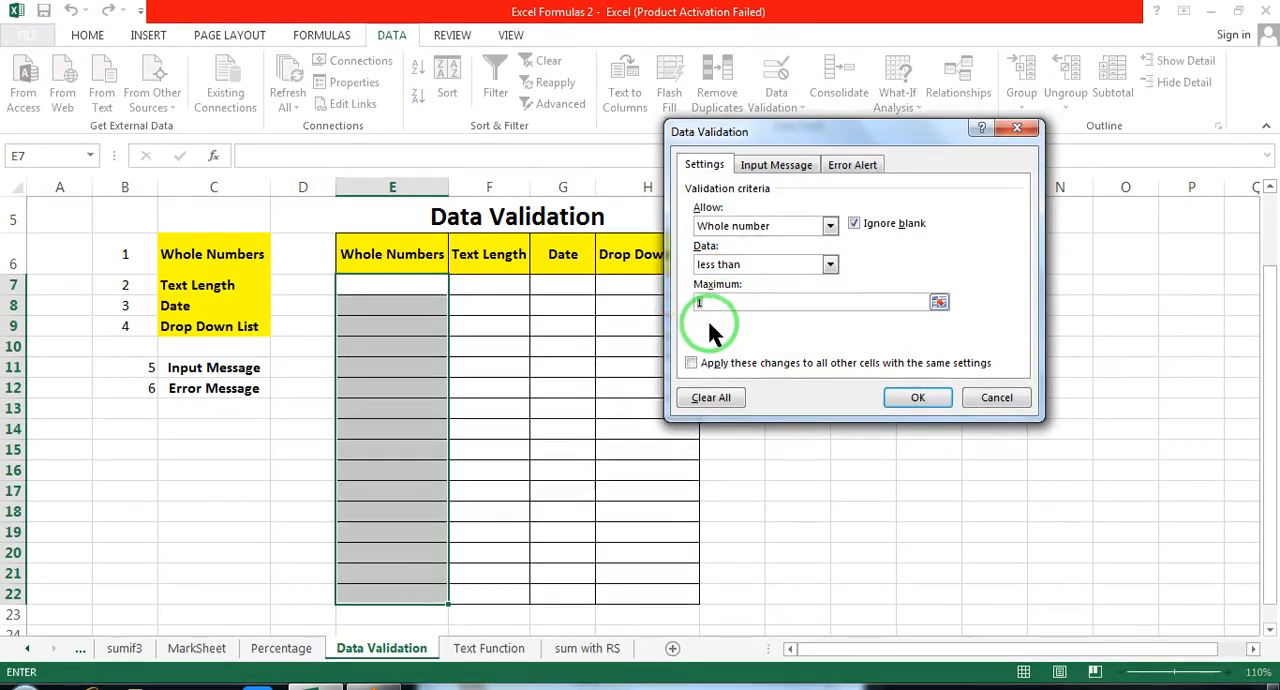
type("5")
left_click(935, 398)
Step: Try to enter 6 and 5 in cell E7 under Whole Numbers, discarding each entry
left_click(404, 296)
type("6")
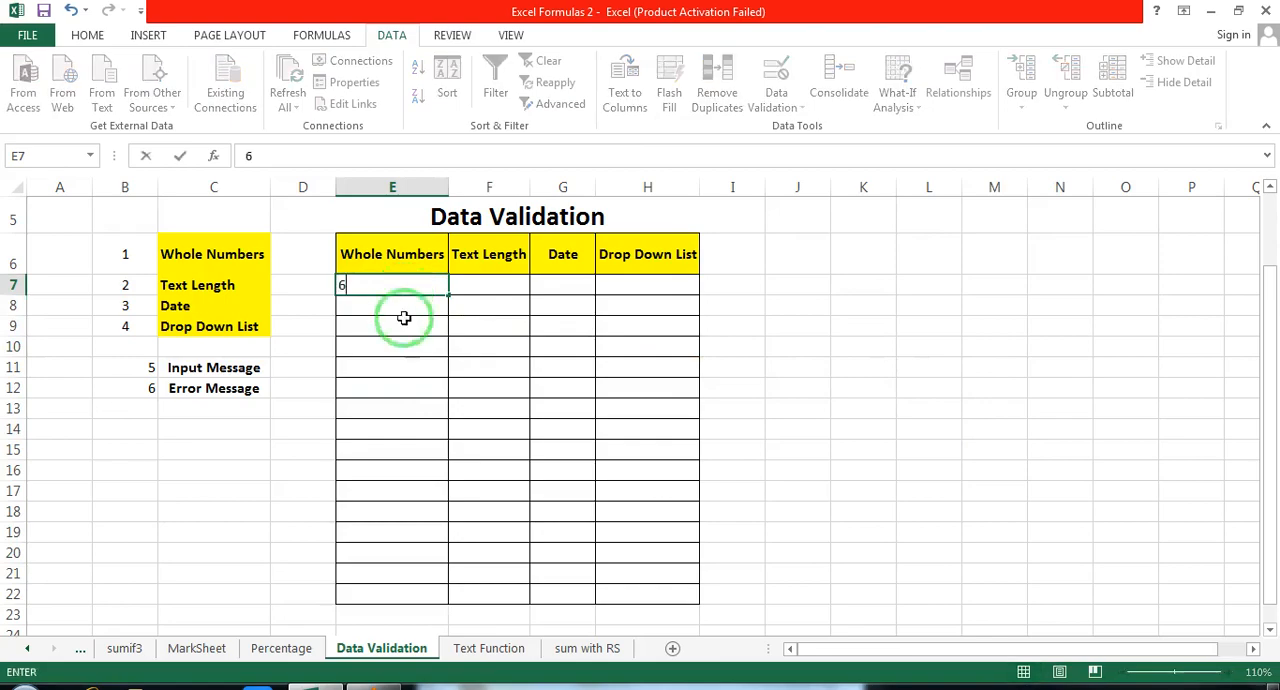
key("Return")
left_click(655, 397)
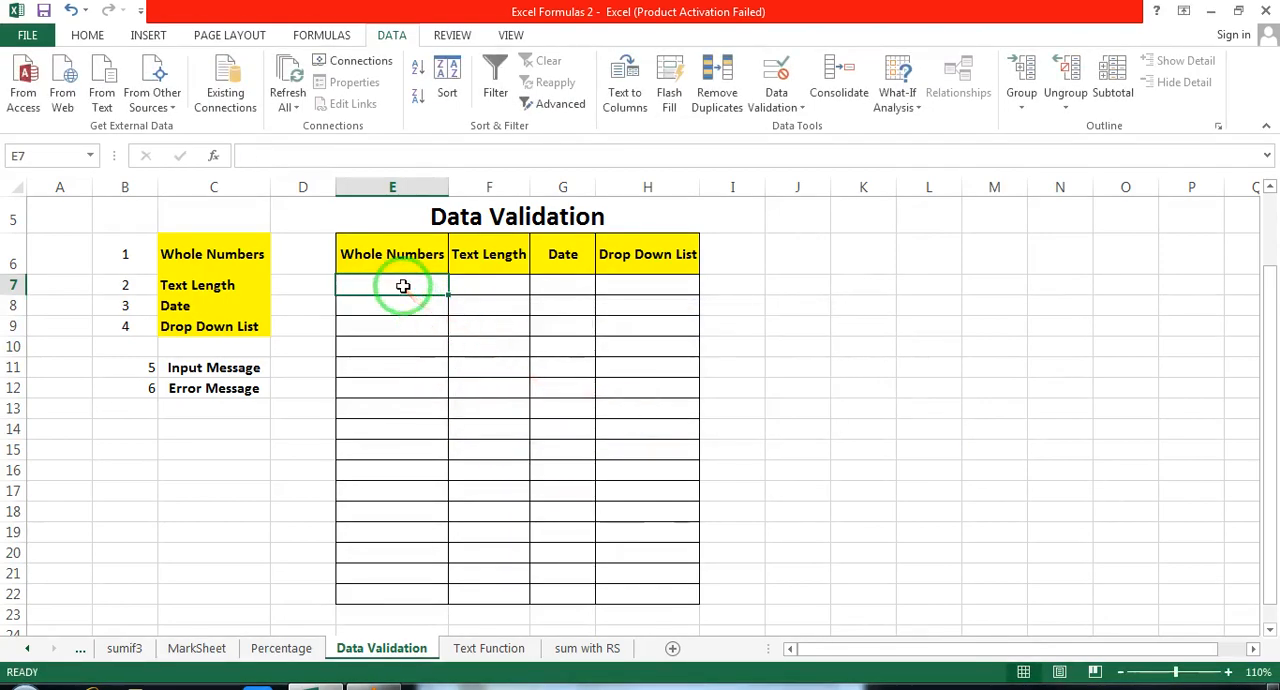
type("5")
key("Return")
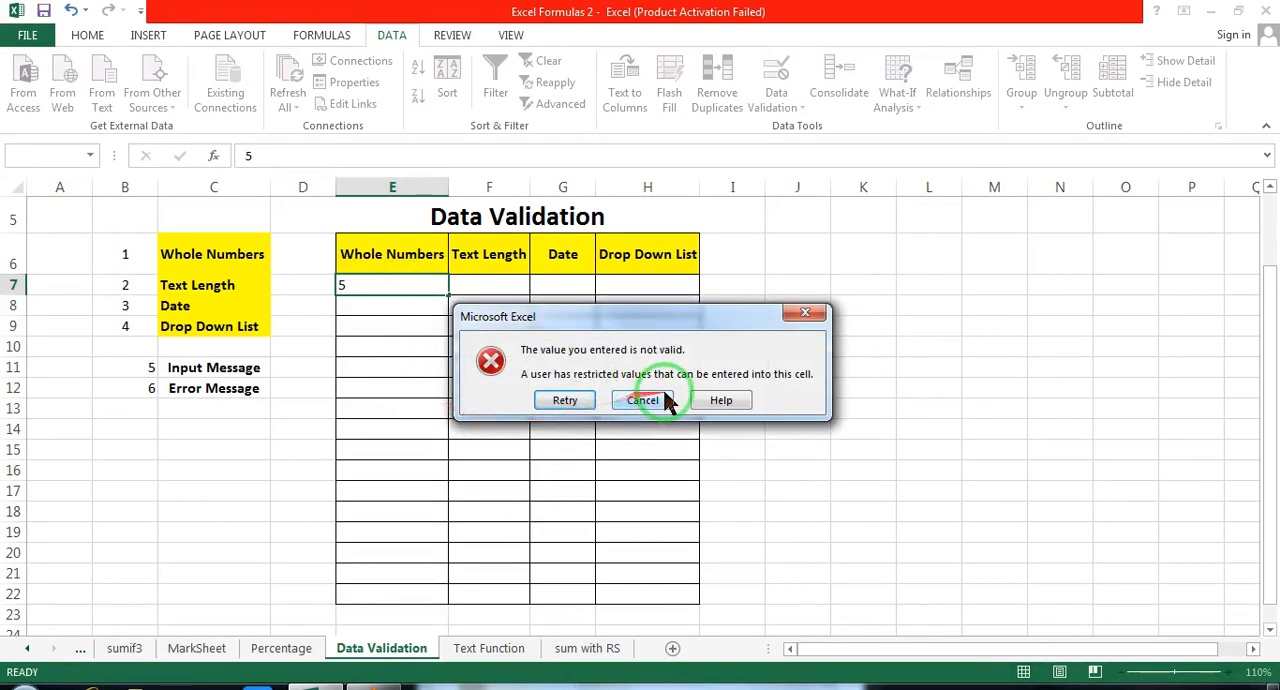
left_click(657, 397)
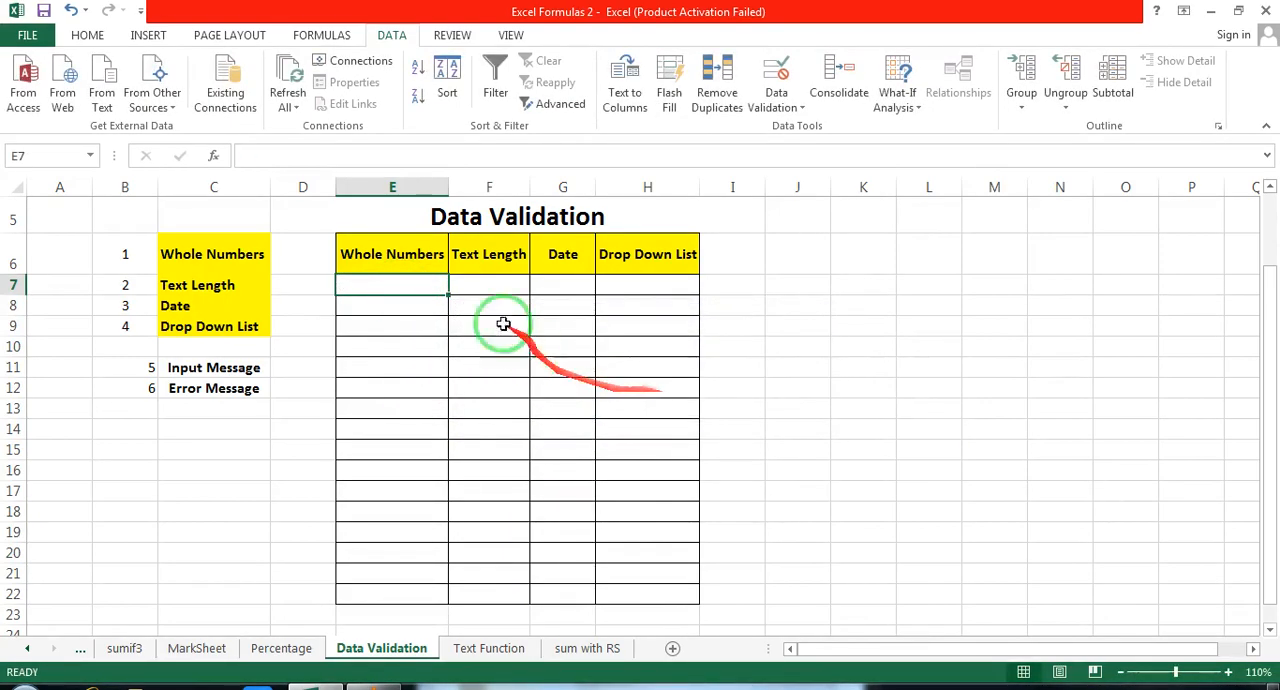
Step: Test the less-than rule by entering 4 in E8, 3 in E10 and 2 in E13
left_click(431, 311)
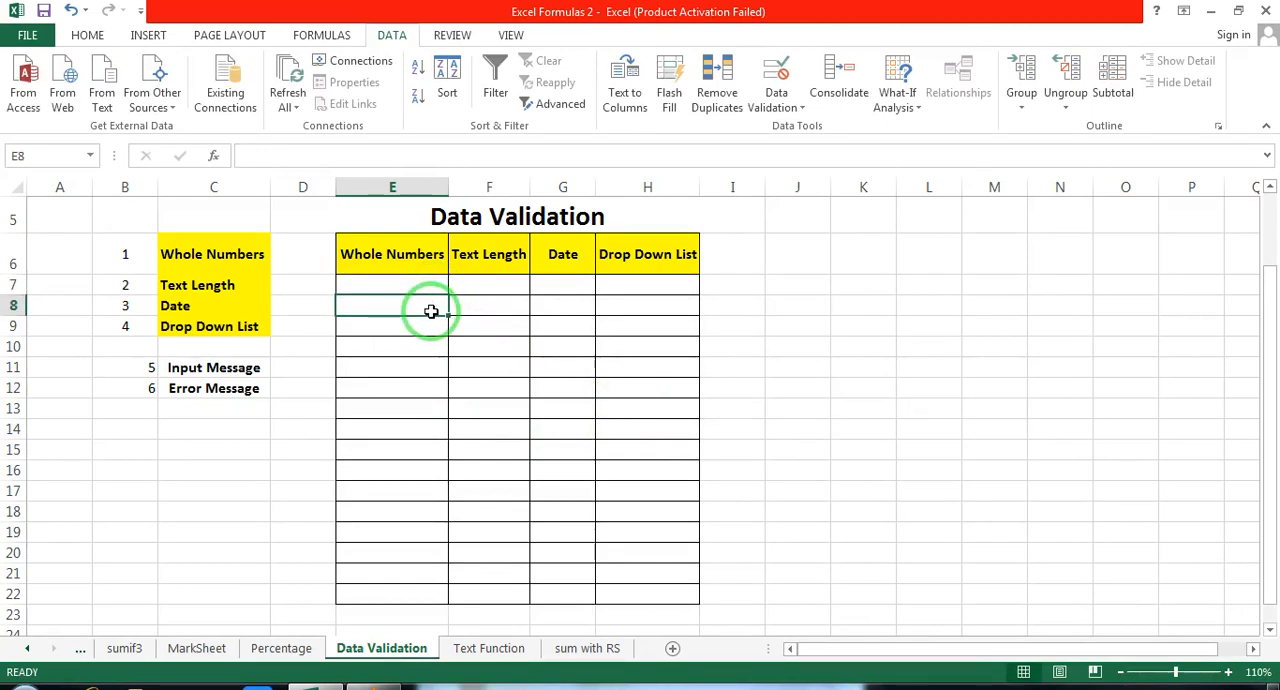
type("4")
left_click(430, 346)
type("3")
key("Return")
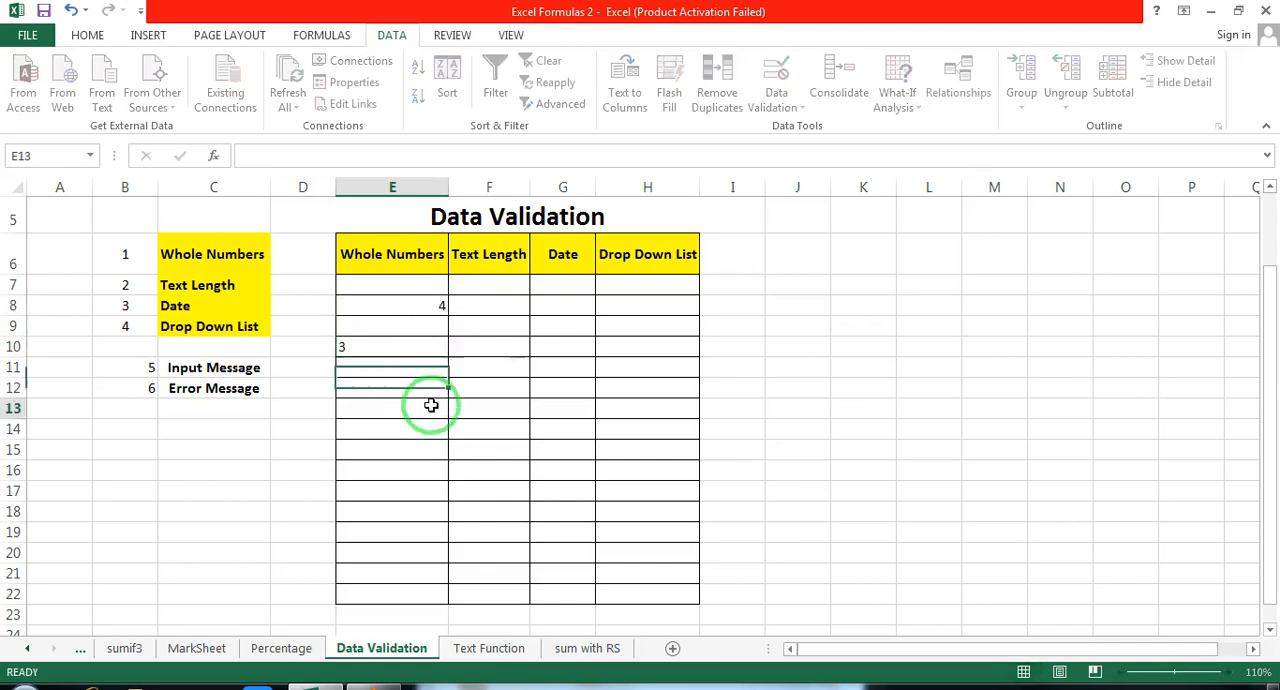
type("2")
left_click_drag(417, 449, 424, 462)
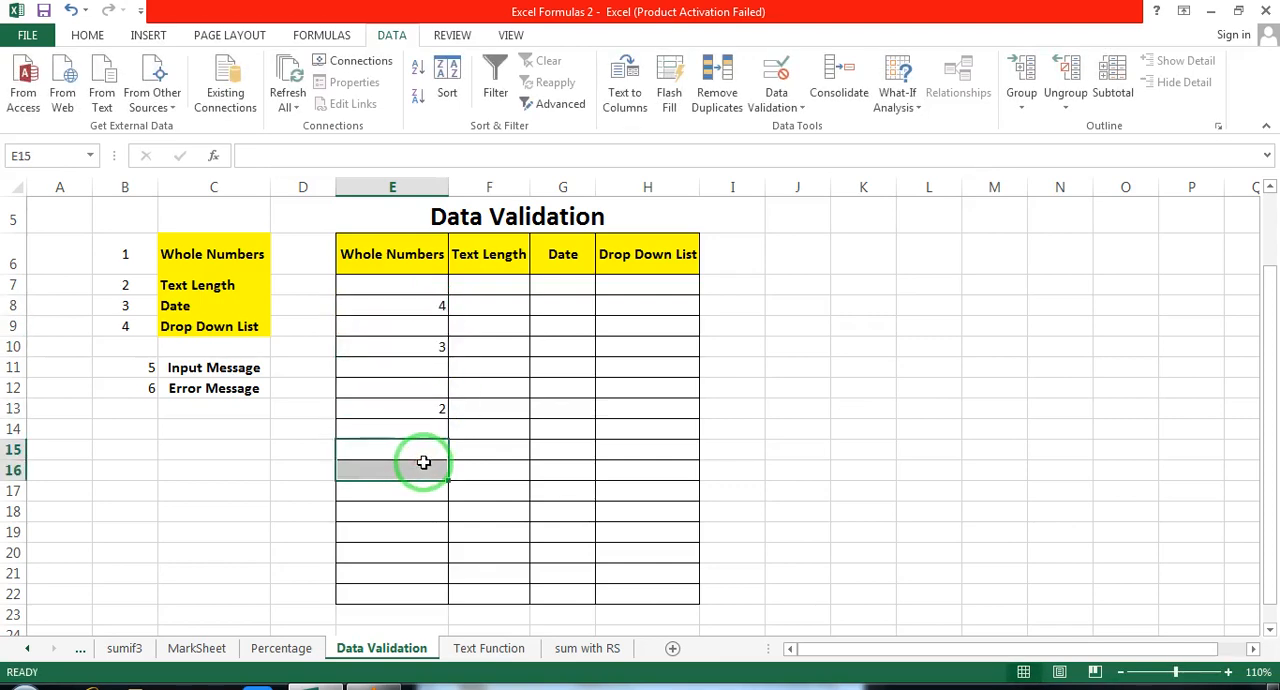
Step: Delete the test numbers in E7:E22 and switch the range's whole-number validation condition to equal to, with value 5
left_click_drag(380, 285, 380, 601)
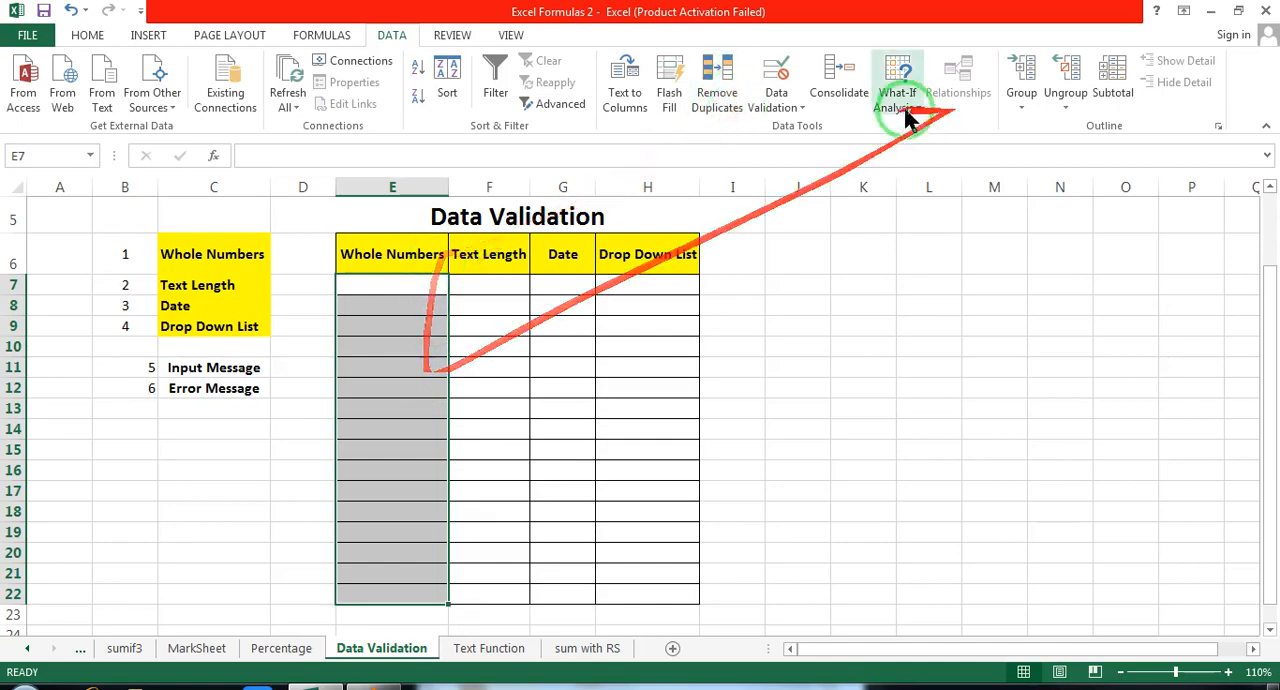
left_click(790, 106)
left_click(805, 130)
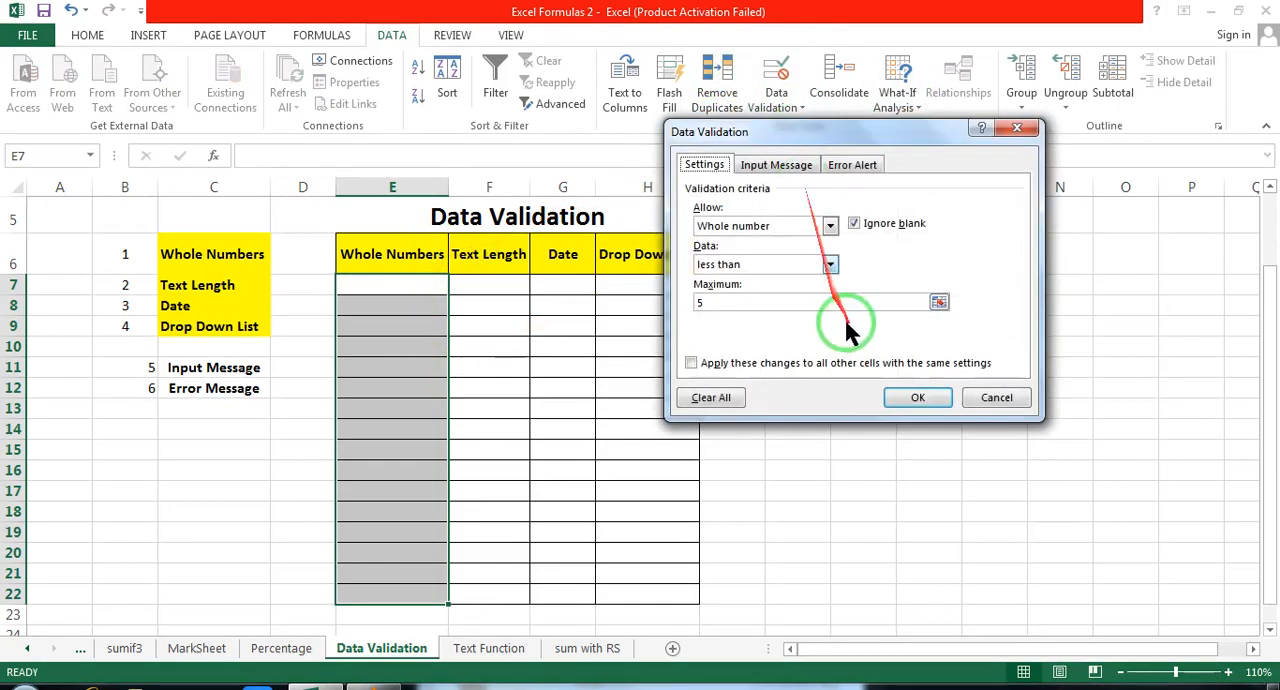
left_click(830, 264)
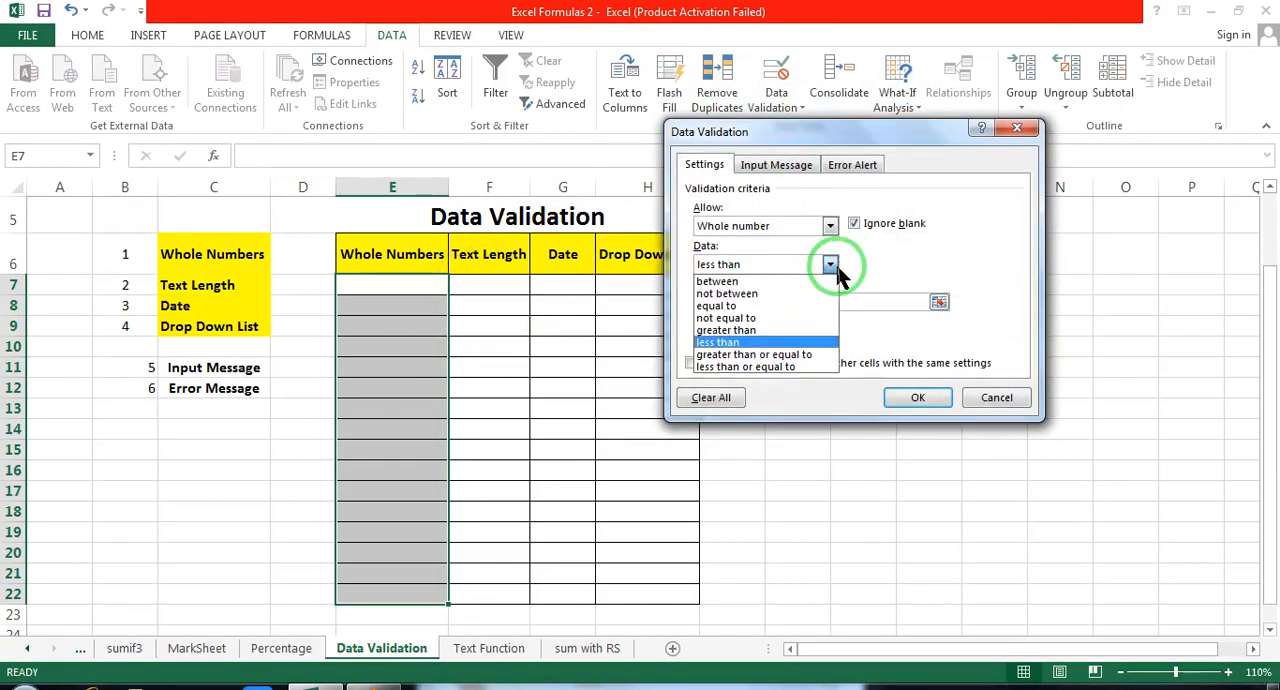
left_click(776, 305)
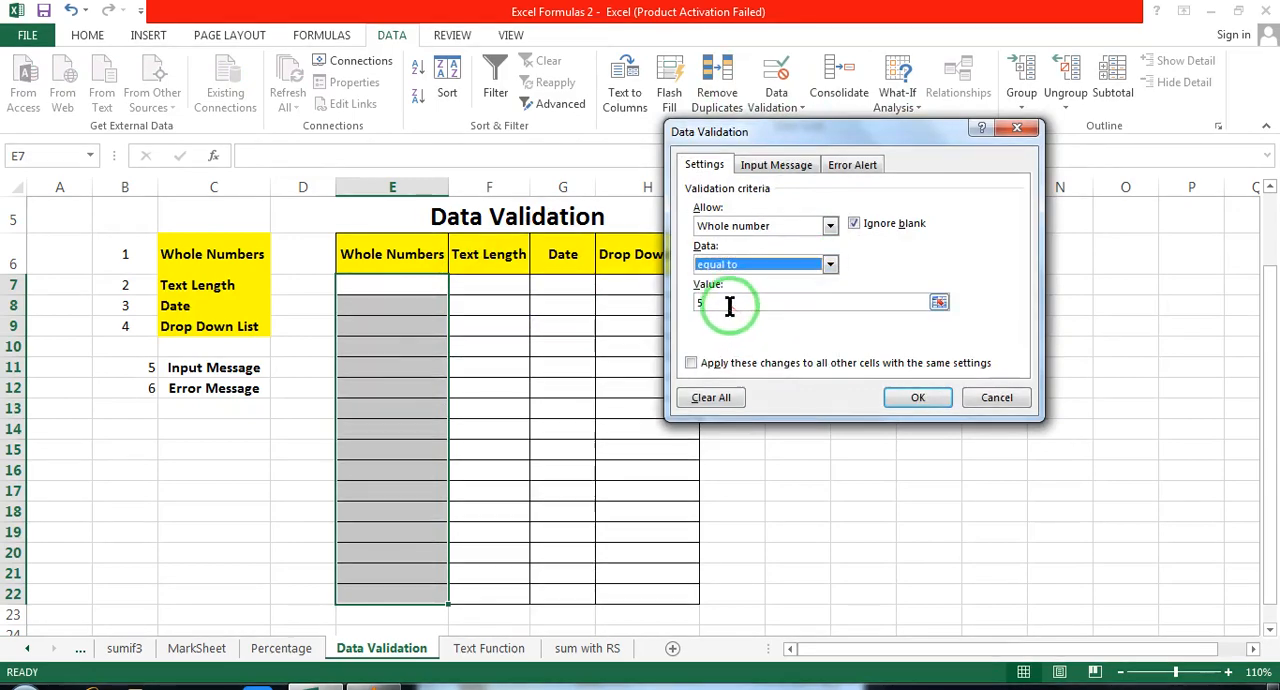
left_click(729, 303)
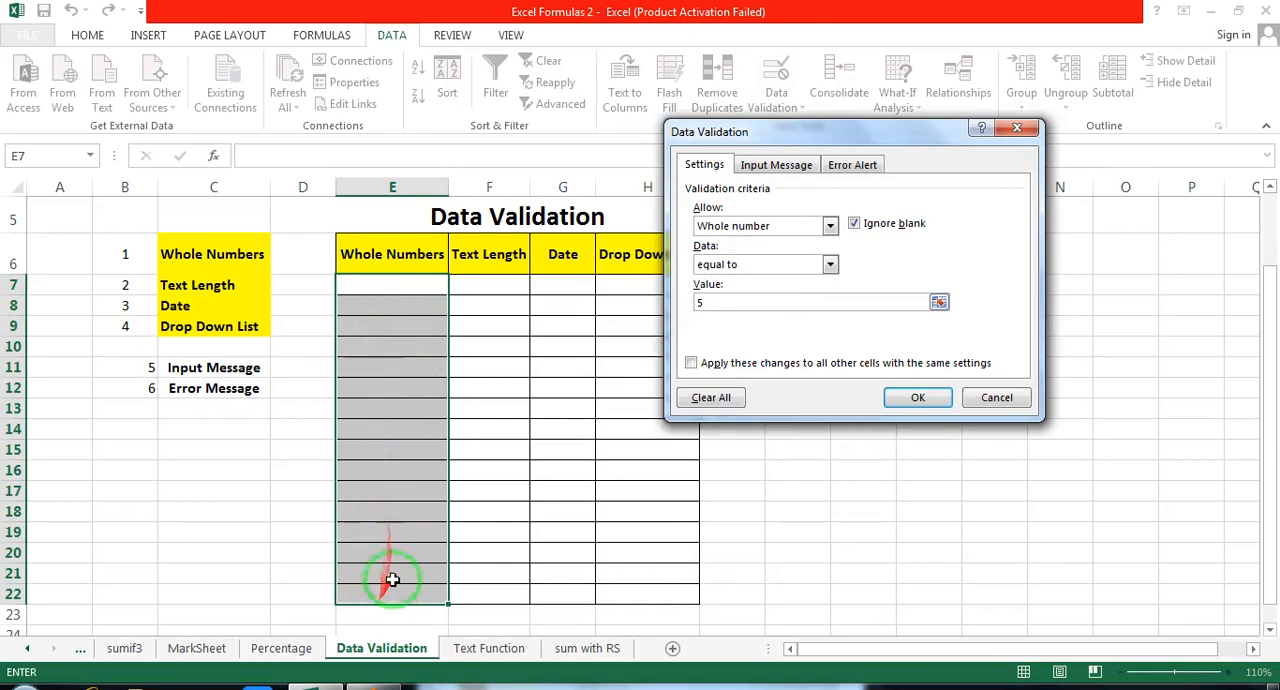
Step: Try the greater than condition with a minimum of 5 in the validation settings for E7:E22
left_click(830, 264)
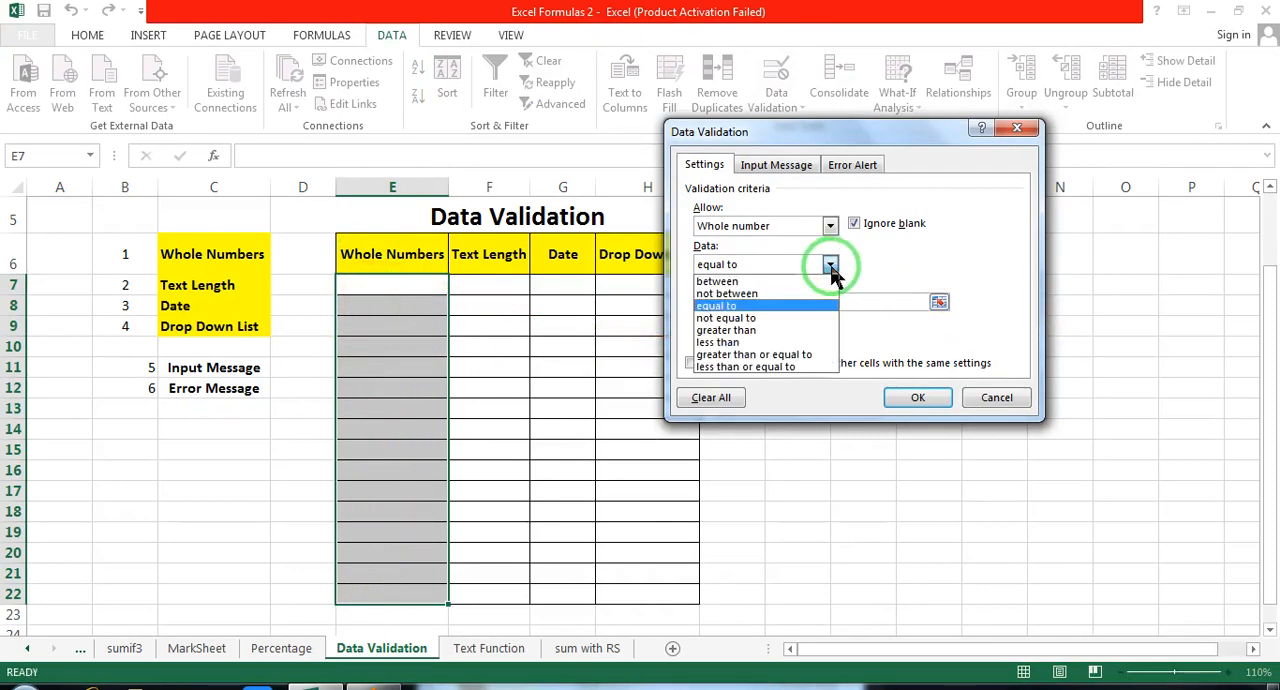
left_click(787, 332)
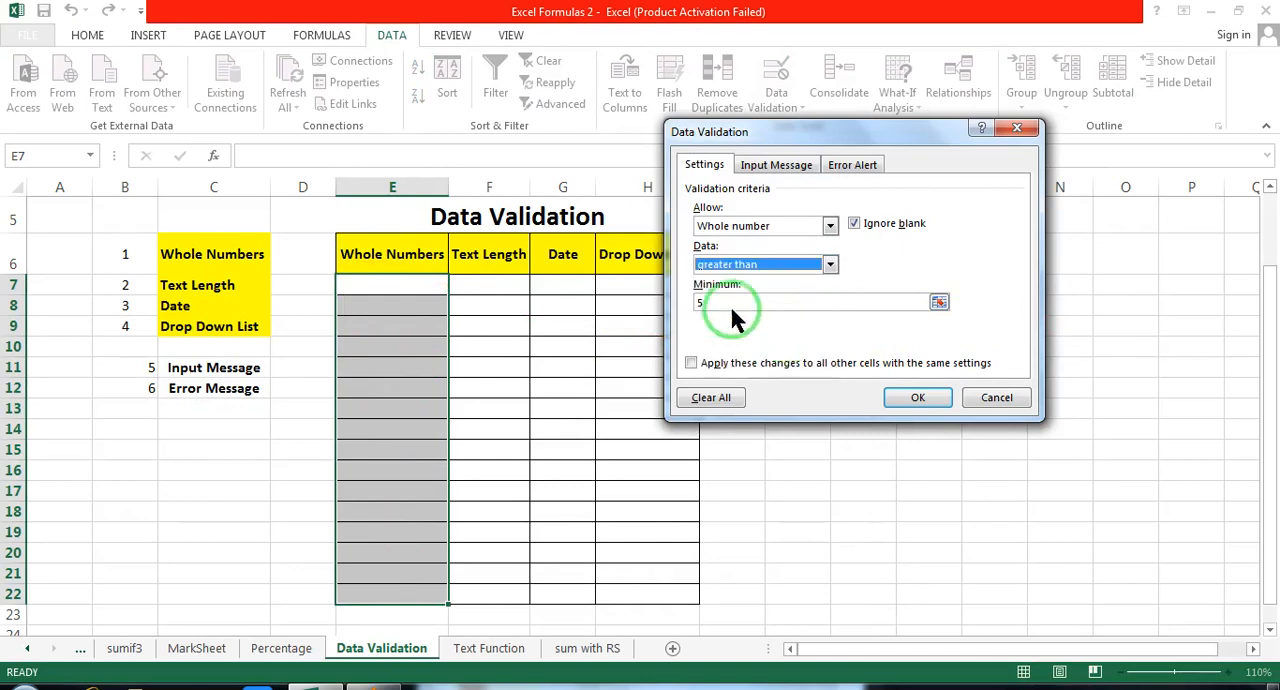
left_click(709, 301)
type("5")
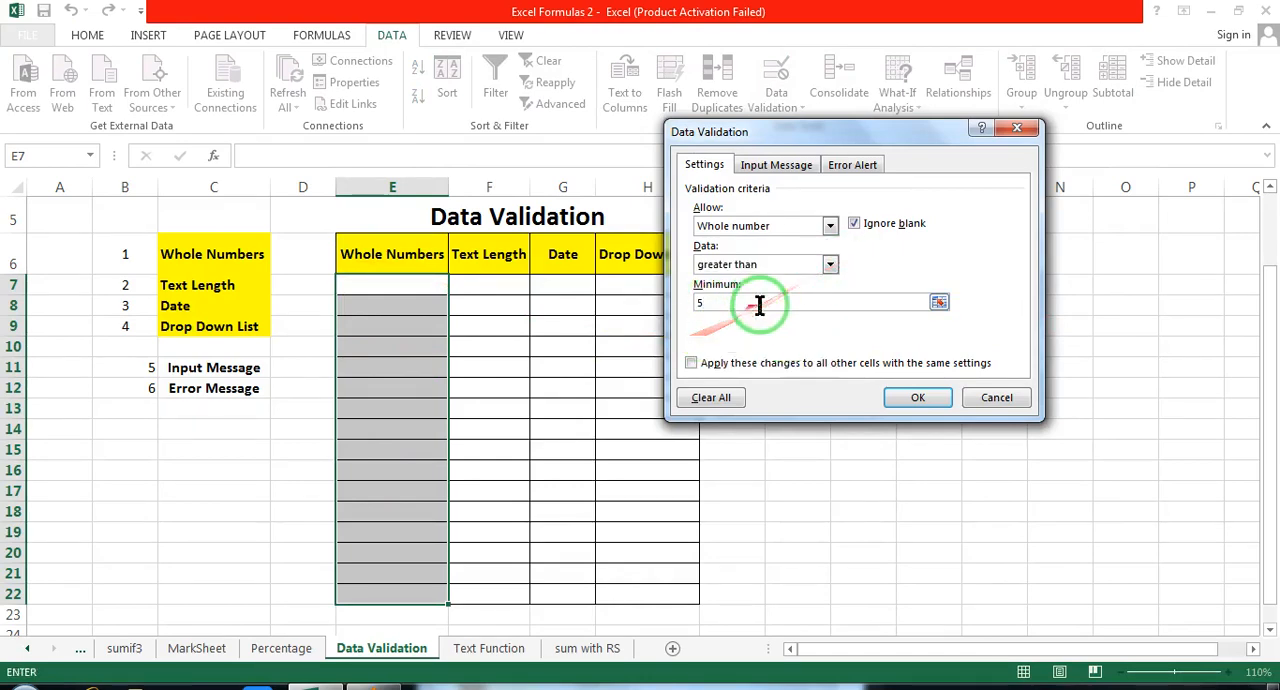
Step: Apply the less than or equal to condition with a maximum of 5 to the whole-number validation of E7:E22
left_click(830, 264)
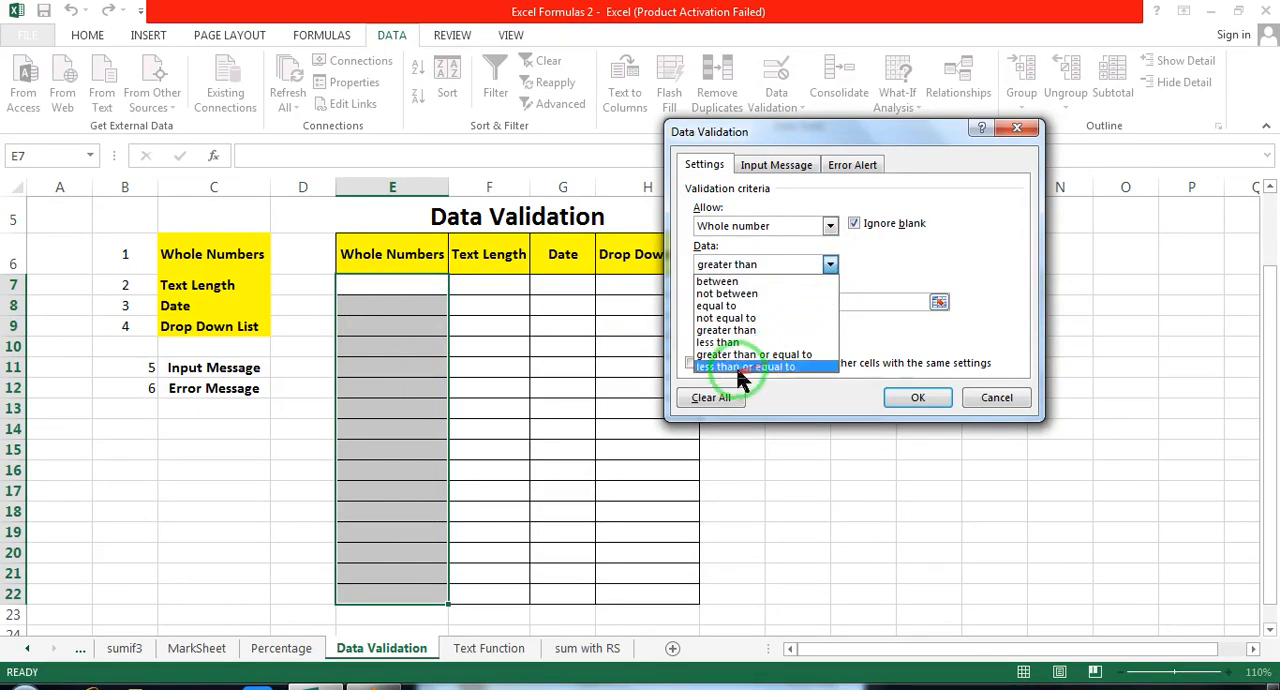
left_click(780, 365)
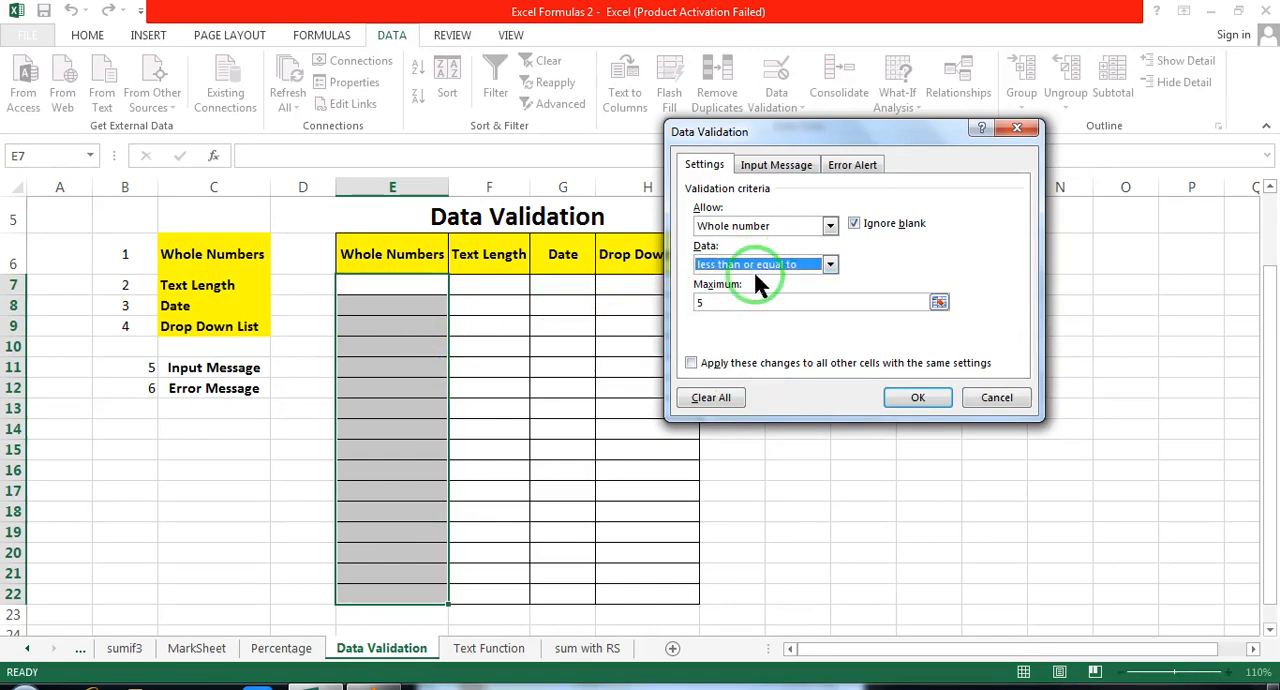
left_click(740, 269)
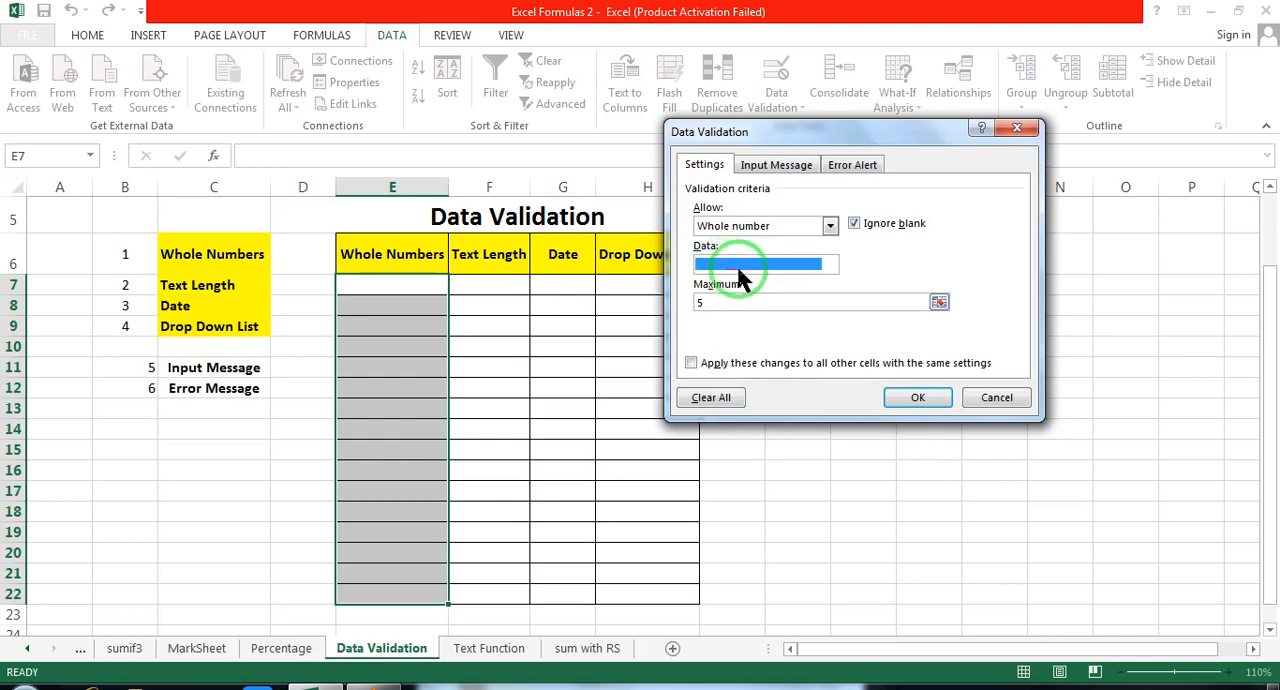
left_click(735, 343)
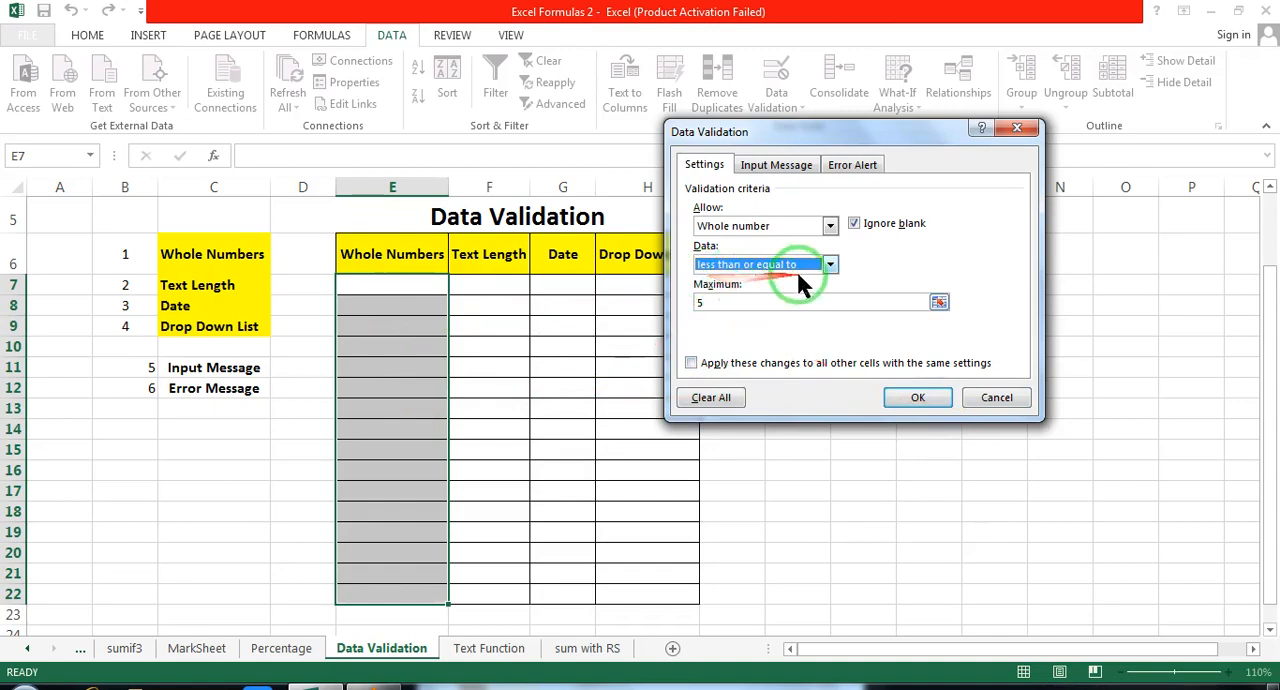
left_click(912, 399)
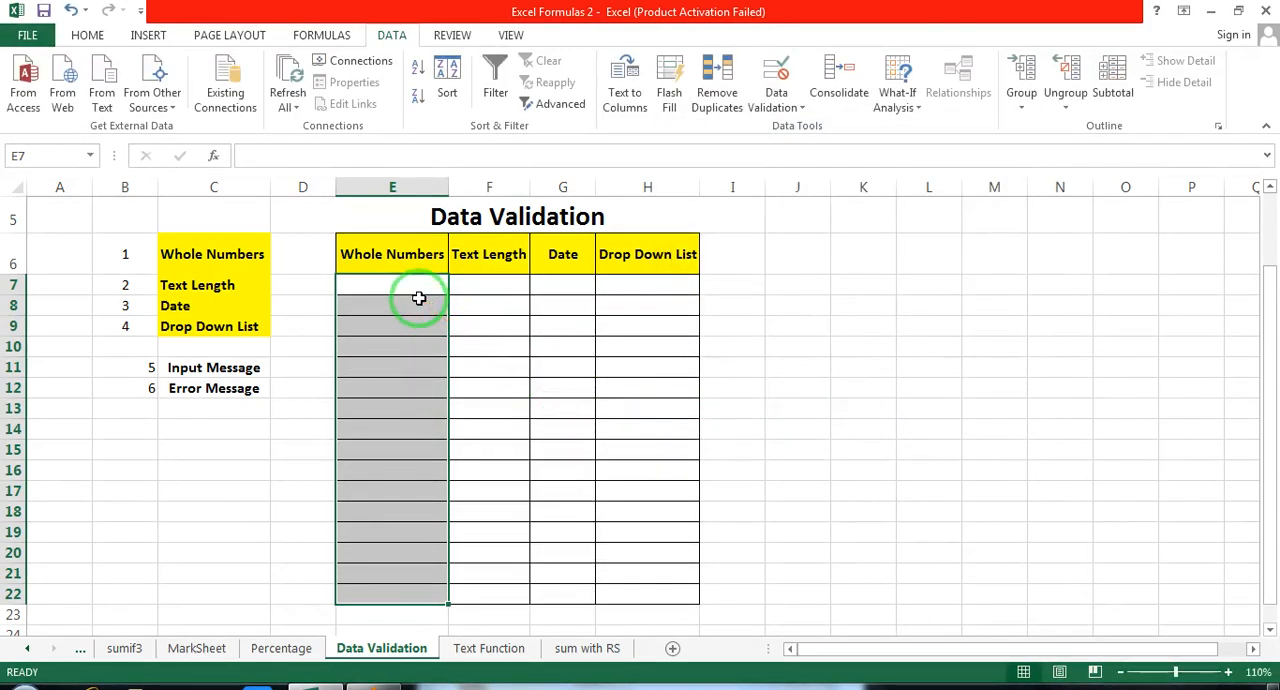
Step: Fill cells E7:E12 under Whole Numbers with 5, 5, 5, 4, 3 and 2
type("5")
left_click(419, 298)
type("5")
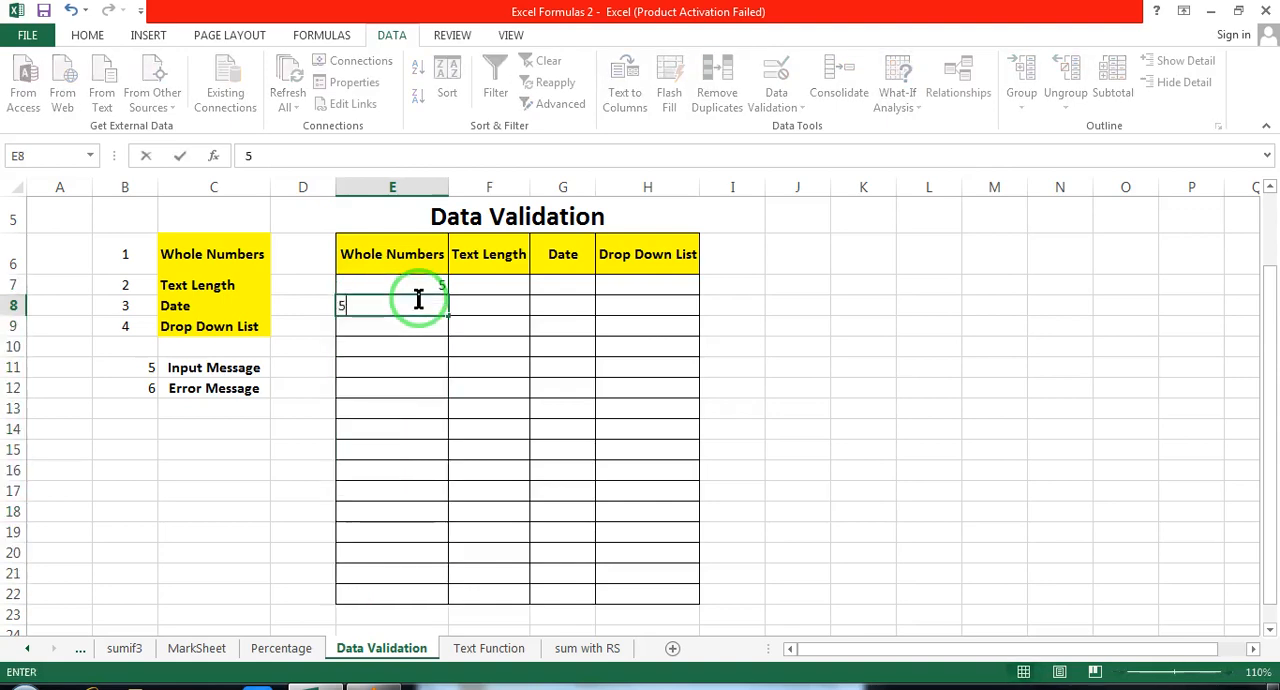
key("Return")
type("5")
key("Return")
type("4")
key("Return")
type("3")
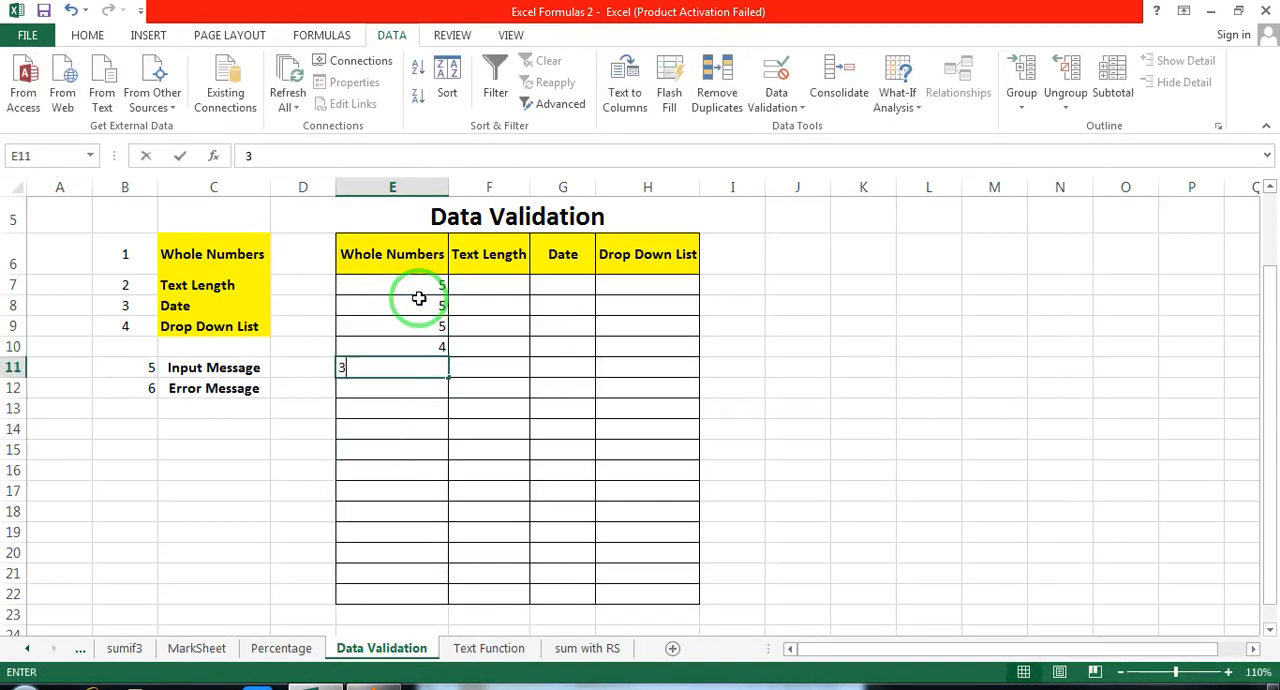
key("Return")
type("2")
key("Return")
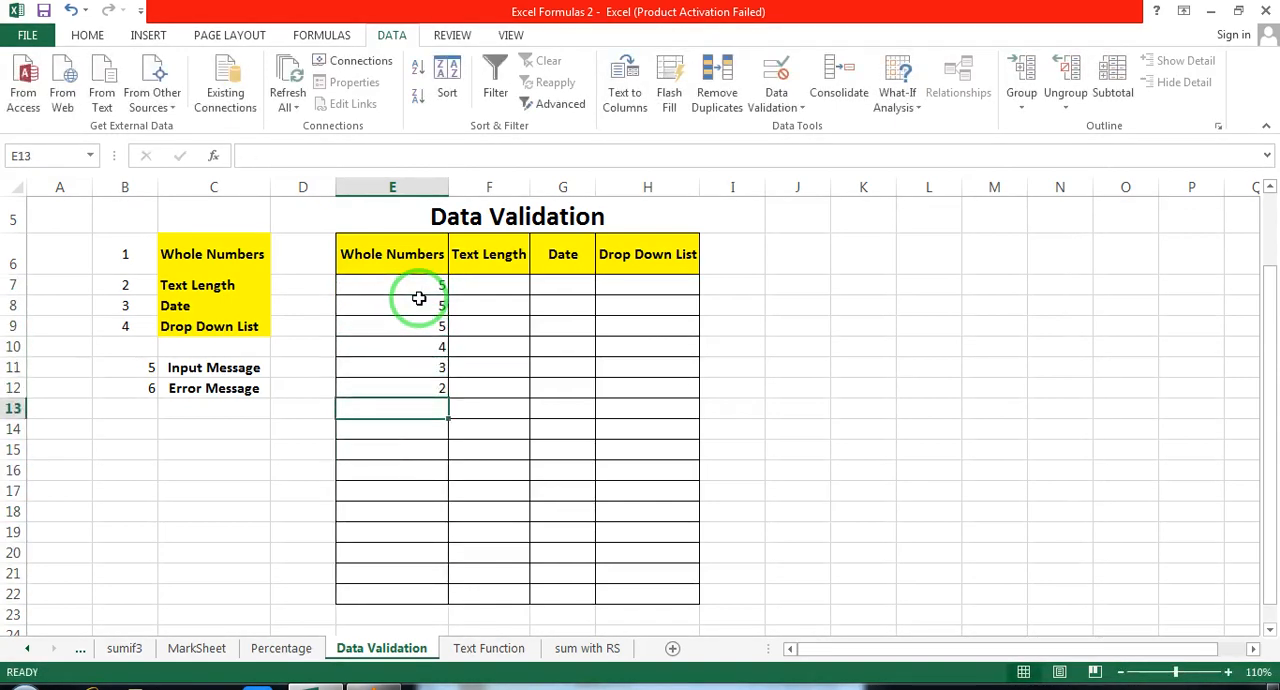
Step: Try to enter 6 in cell E13 under Whole Numbers, and discard the entry
type("6")
key("Return")
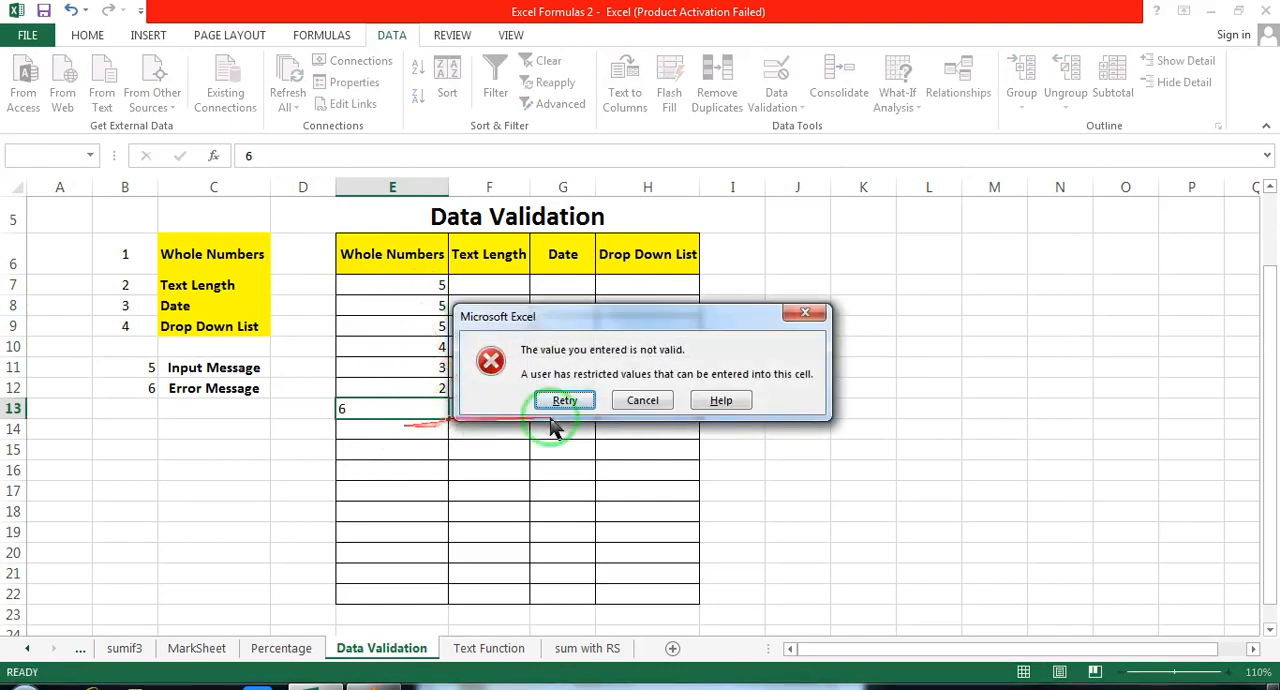
left_click(641, 400)
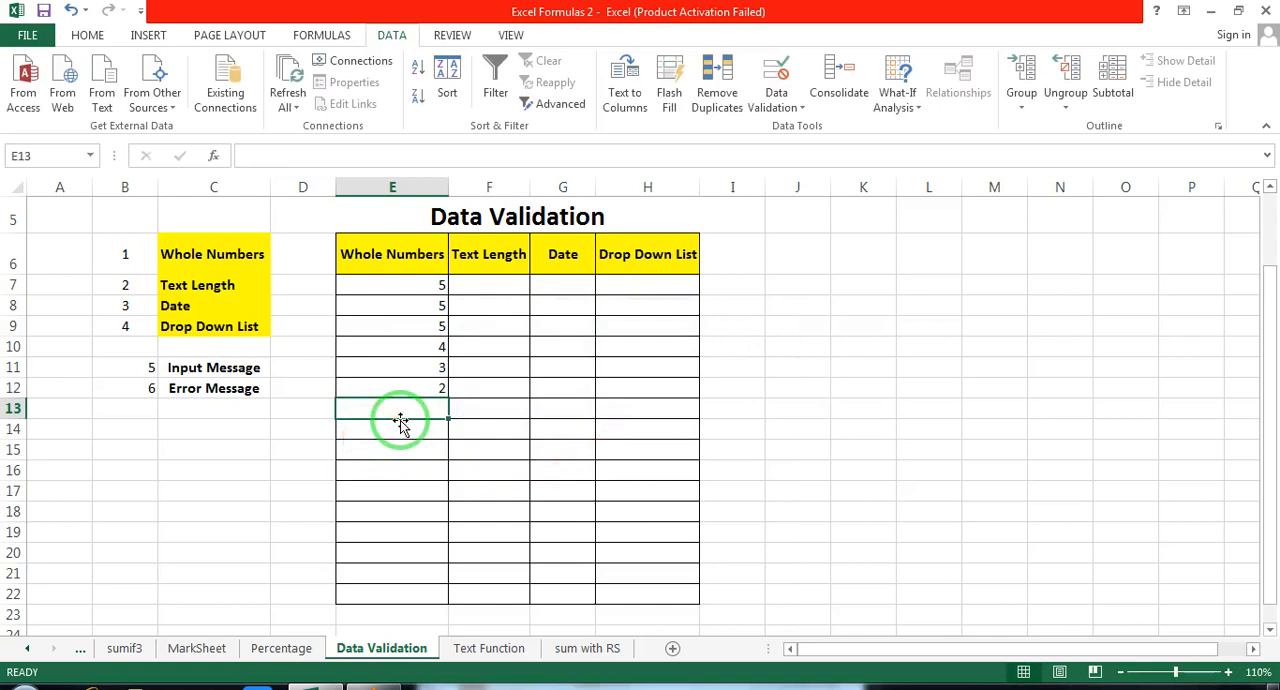
Step: Center the numbers in cells E7:E12 of the Whole Numbers column horizontally
left_click_drag(394, 285, 400, 382)
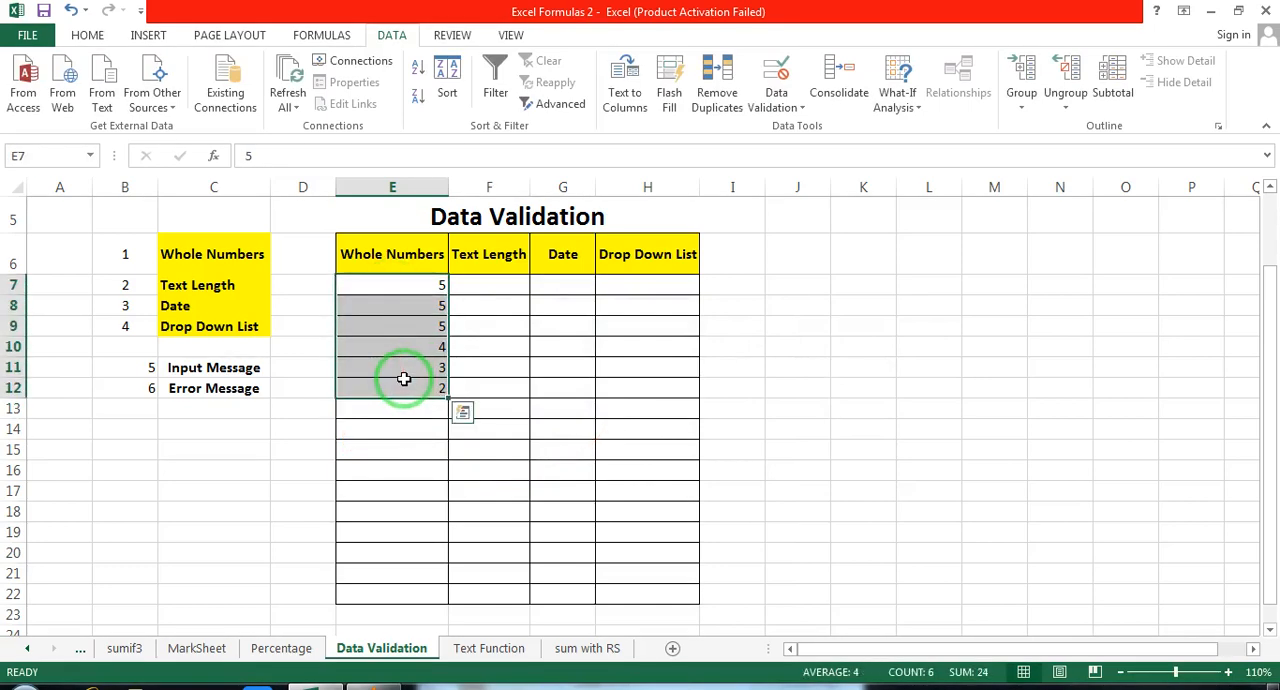
left_click(88, 35)
left_click(376, 96)
Step: Restrict cells F7:F22 under Text Length to the Text length validation type
left_click(498, 285)
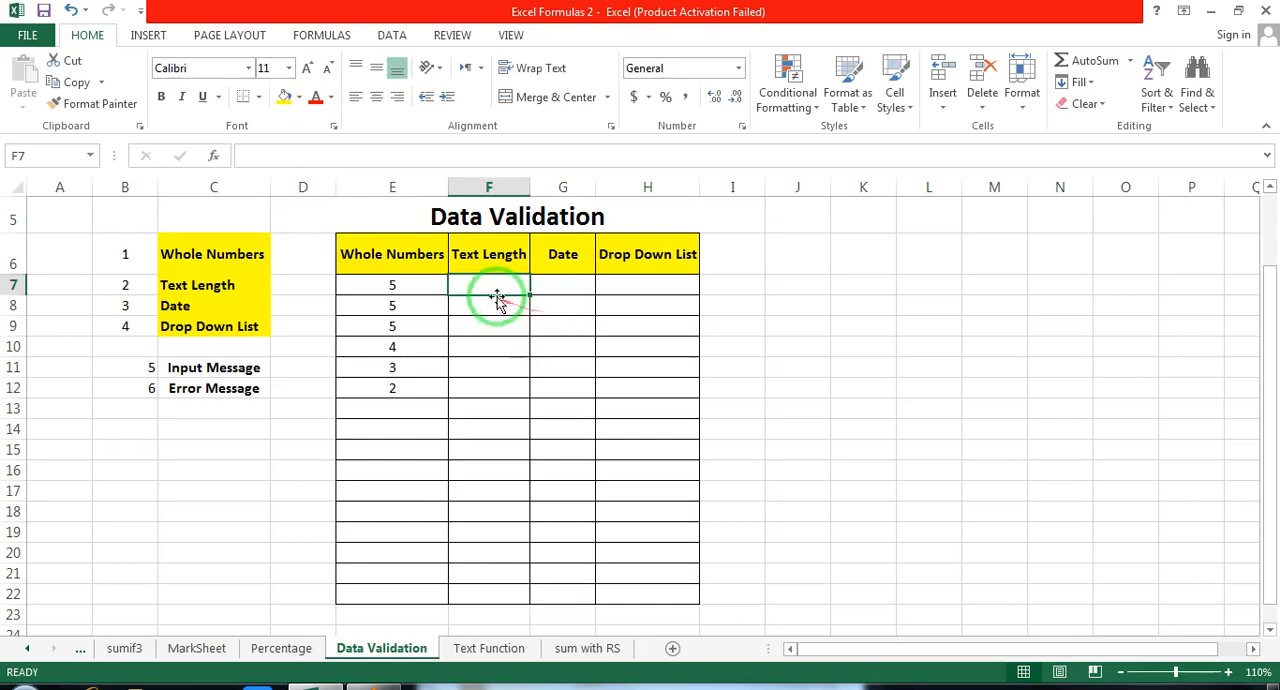
left_click_drag(491, 286, 492, 596)
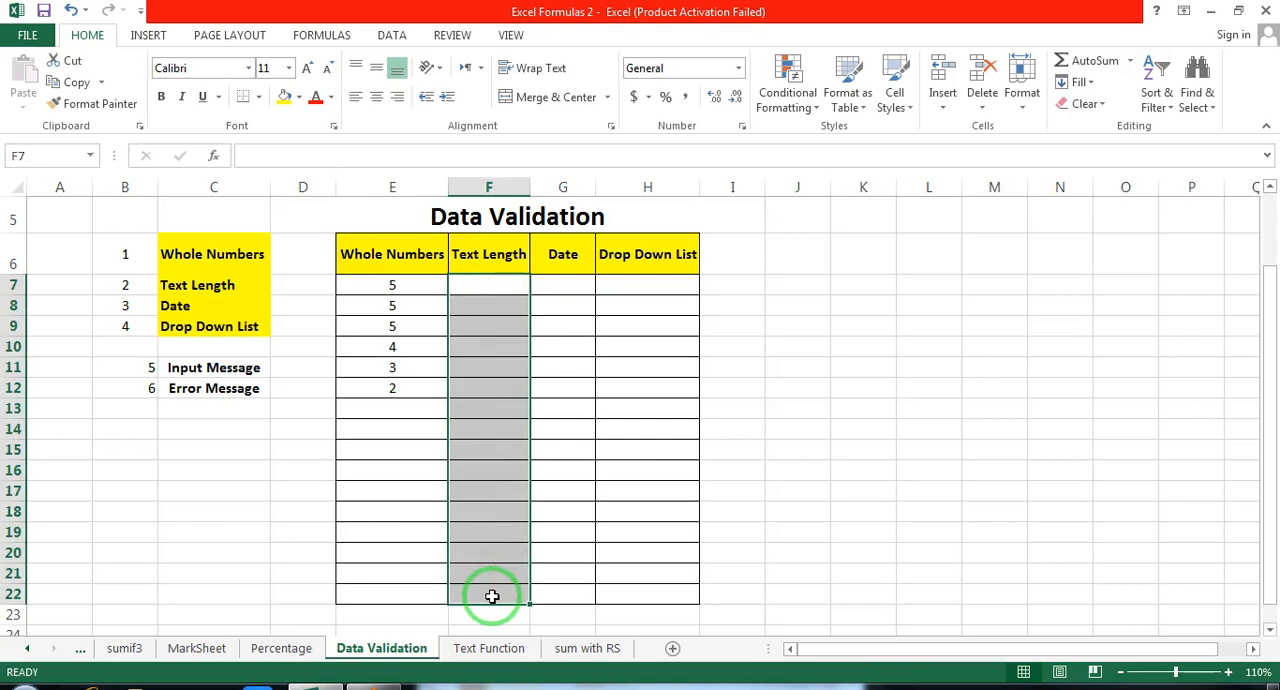
left_click_drag(489, 287, 492, 587)
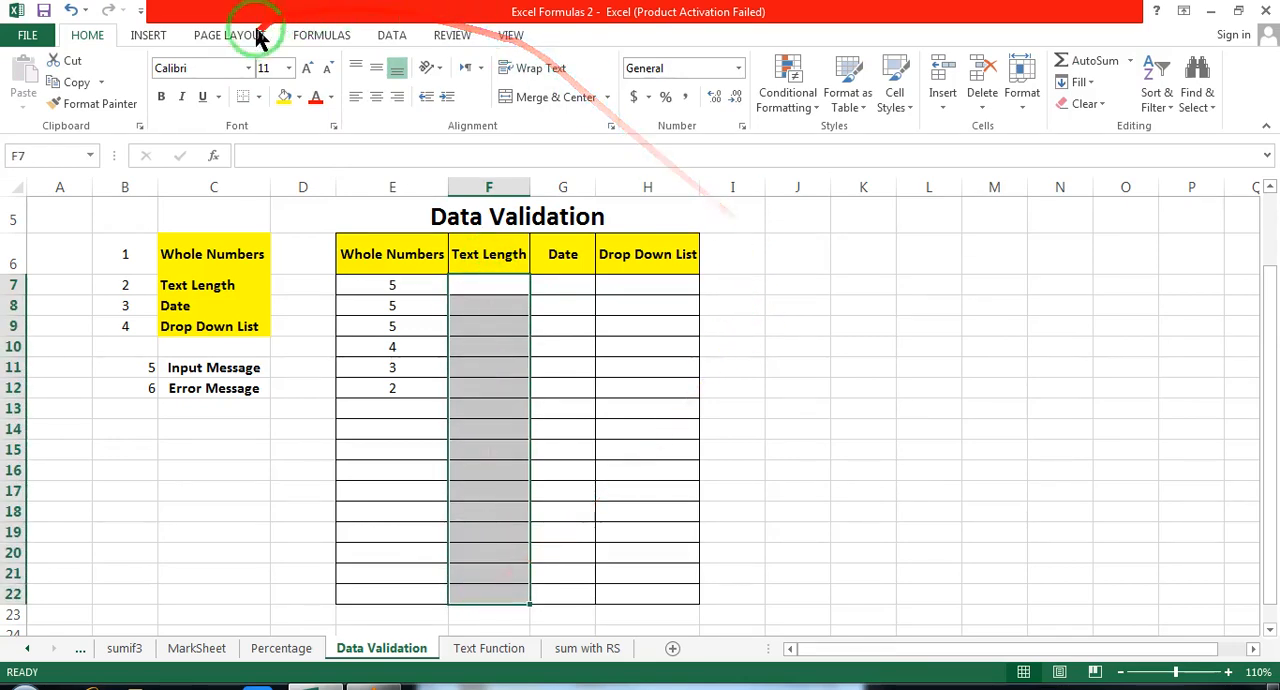
left_click(391, 38)
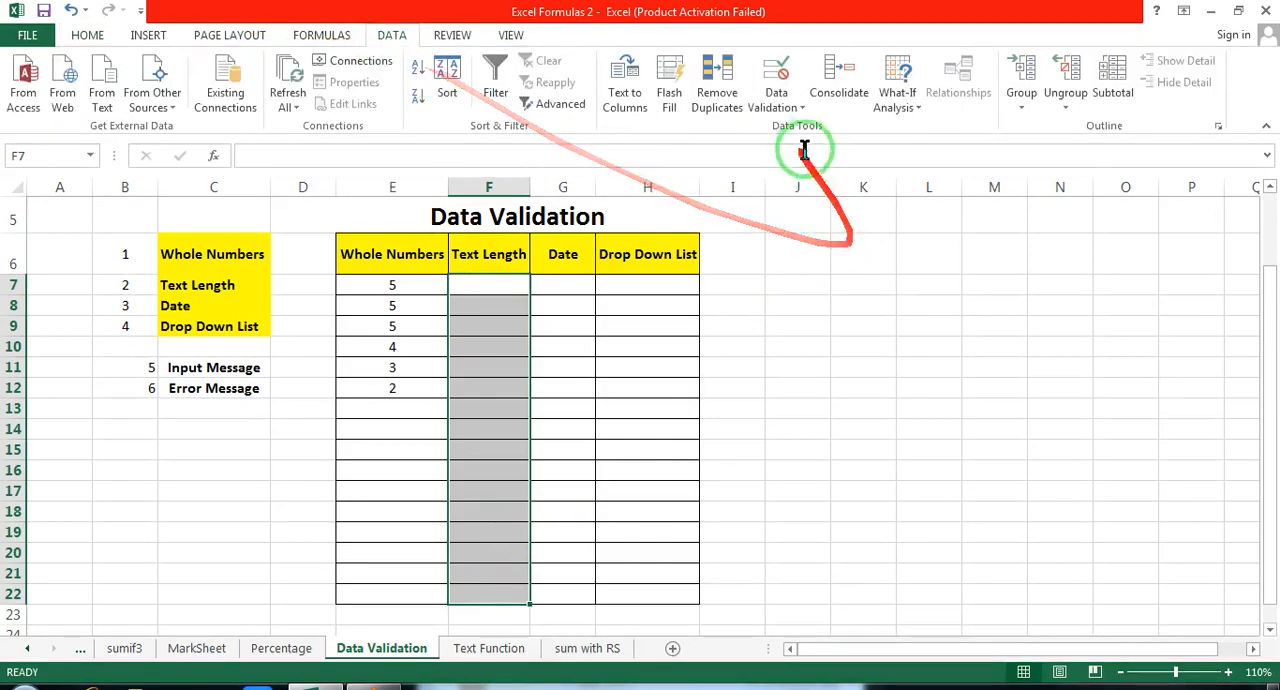
left_click(788, 108)
left_click(789, 129)
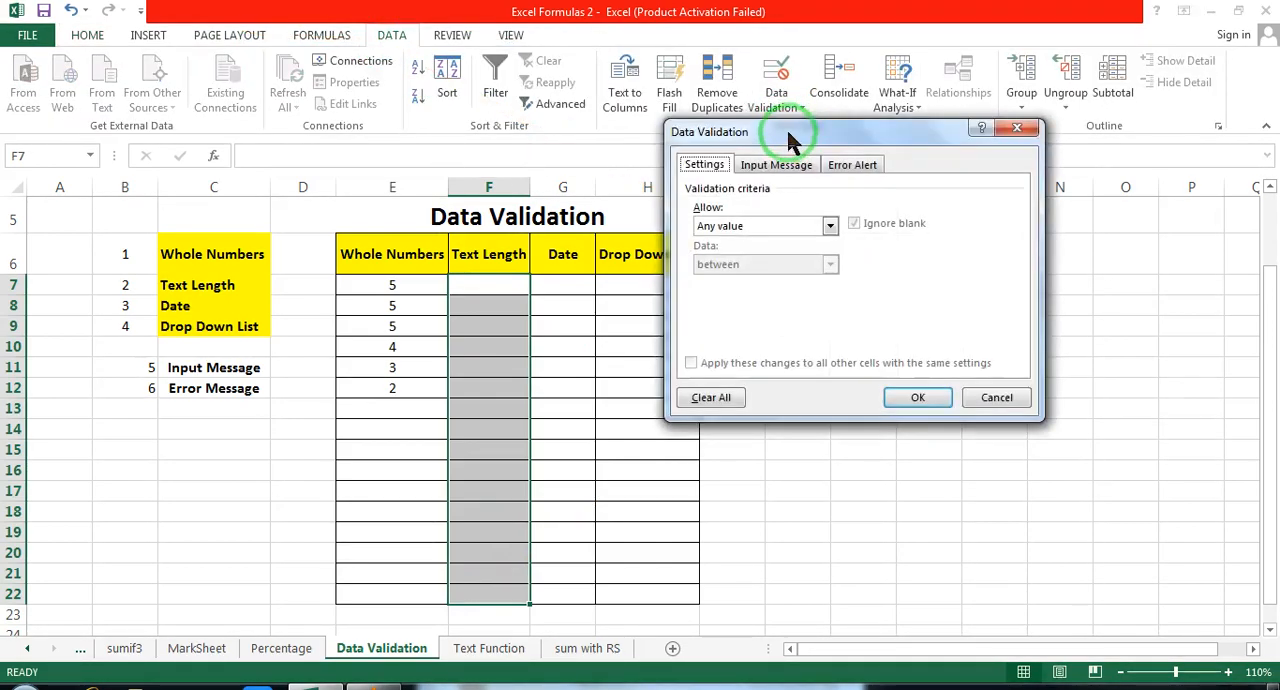
left_click_drag(786, 126, 902, 106)
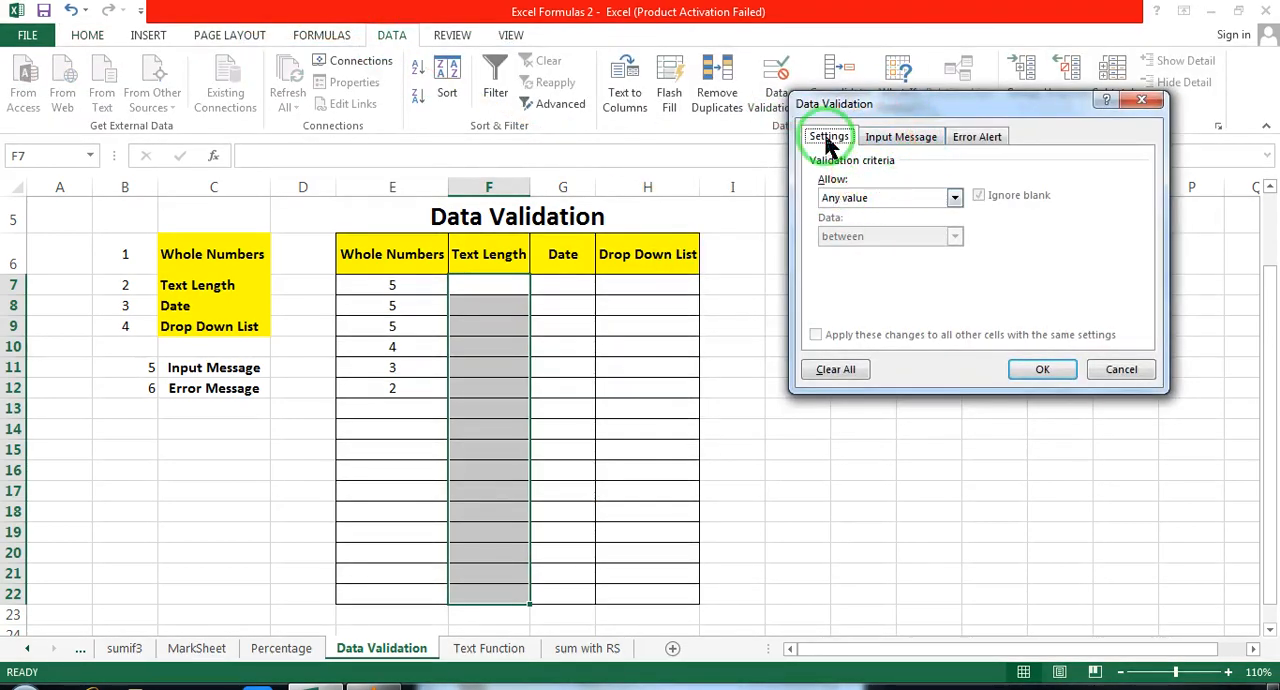
left_click(955, 199)
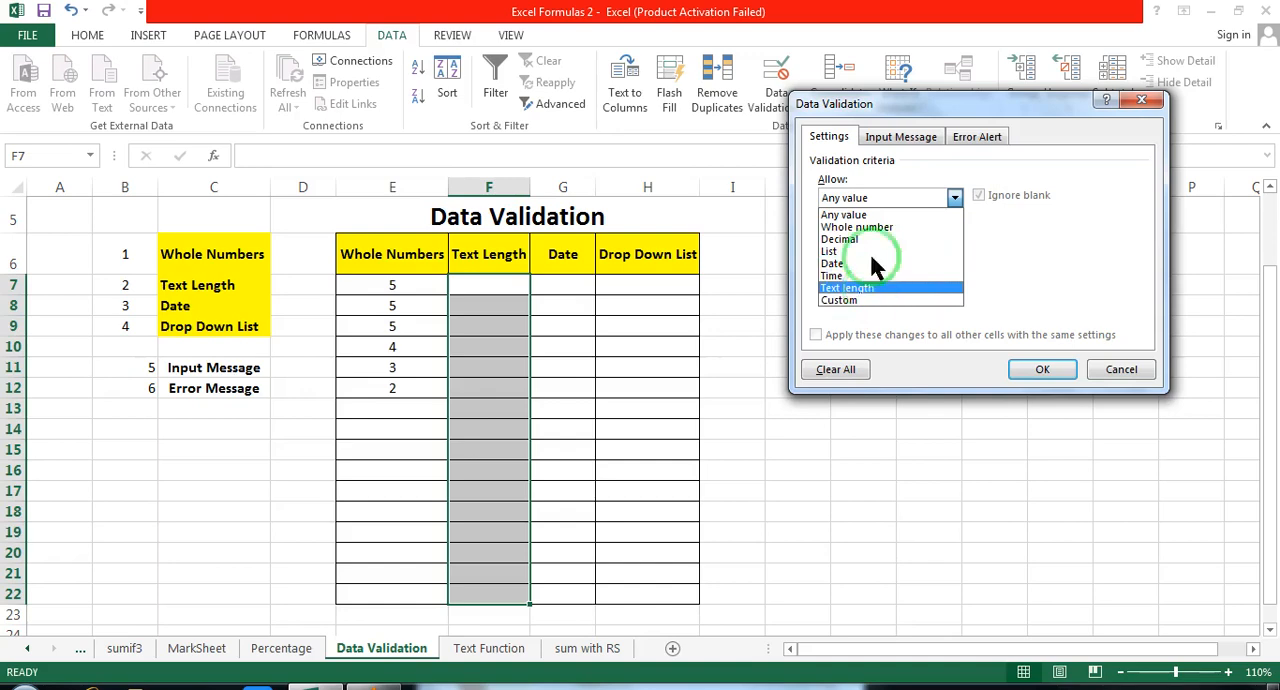
left_click(876, 198)
left_click(890, 199)
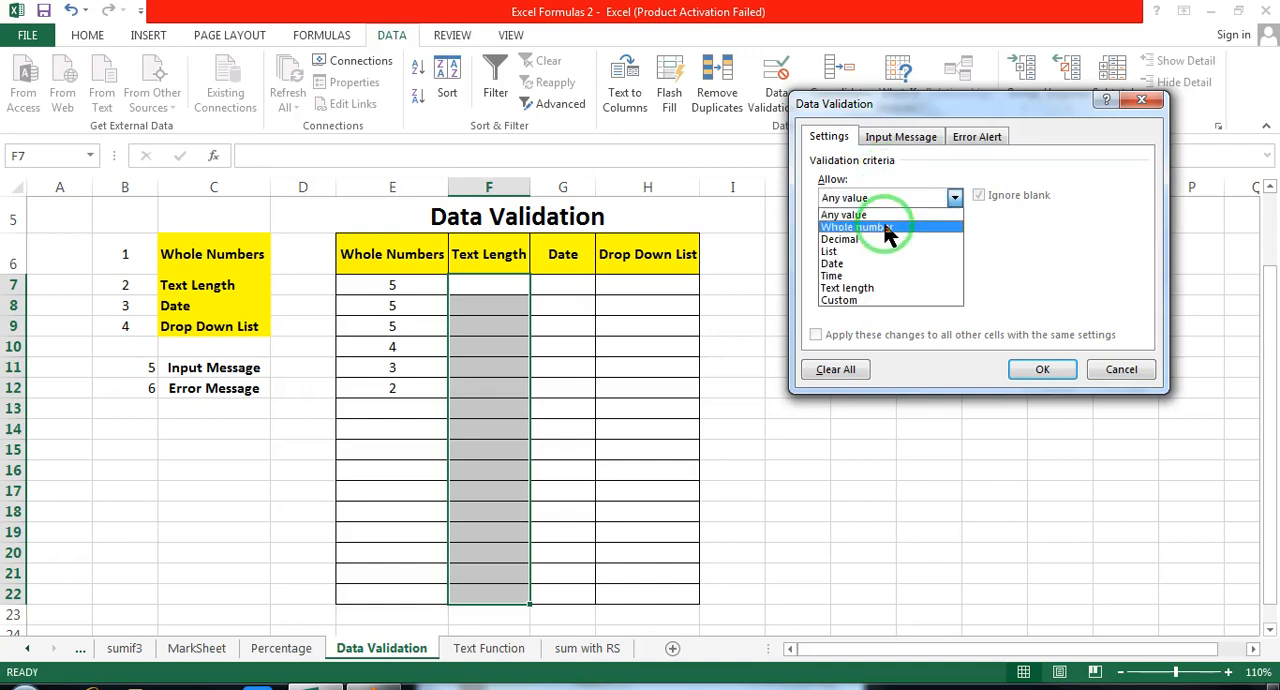
left_click(880, 287)
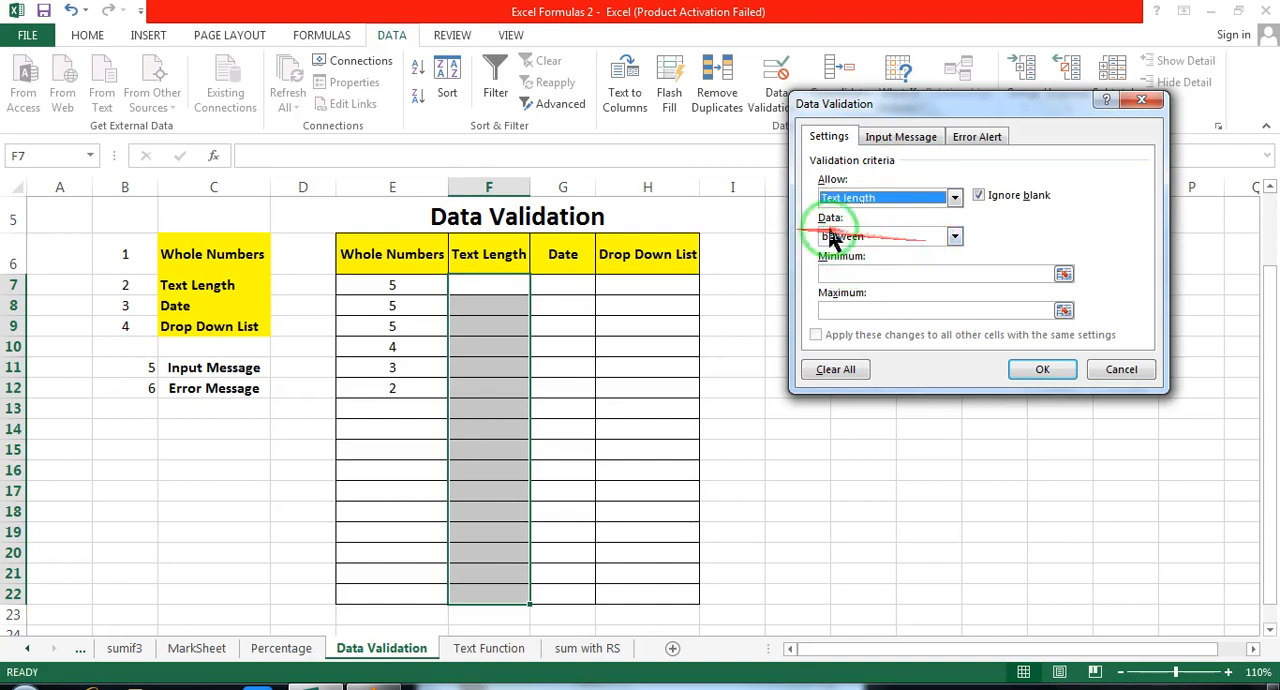
Step: Apply the equal to condition with a length of 5 to the text-length validation of F7:F22
left_click(955, 237)
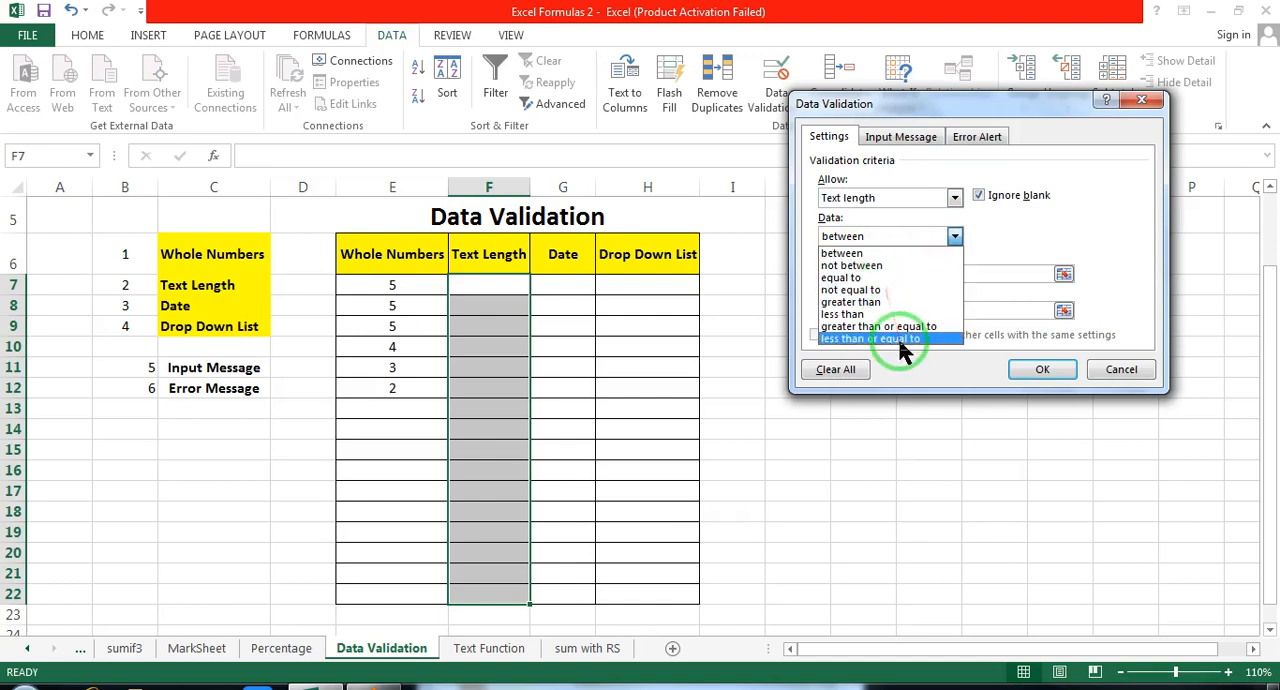
left_click(848, 278)
left_click(843, 273)
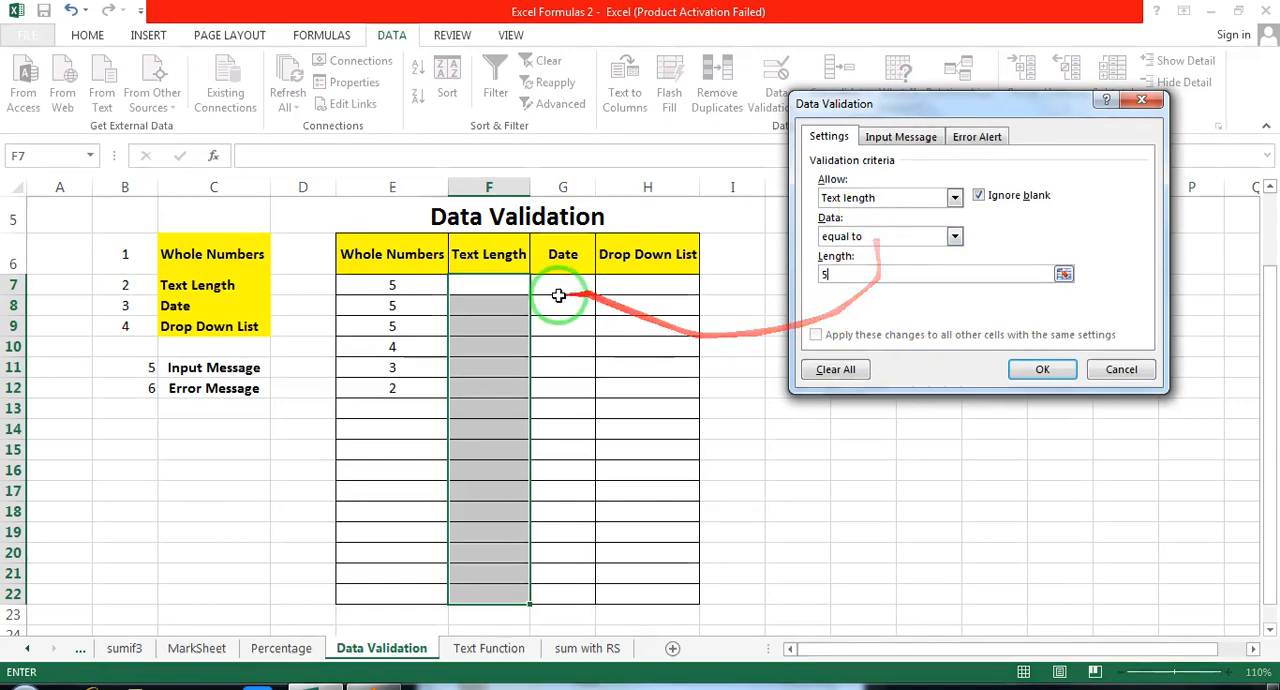
left_click(1040, 372)
Step: Enter abcde in cell F7 under Text Length
left_click(491, 290)
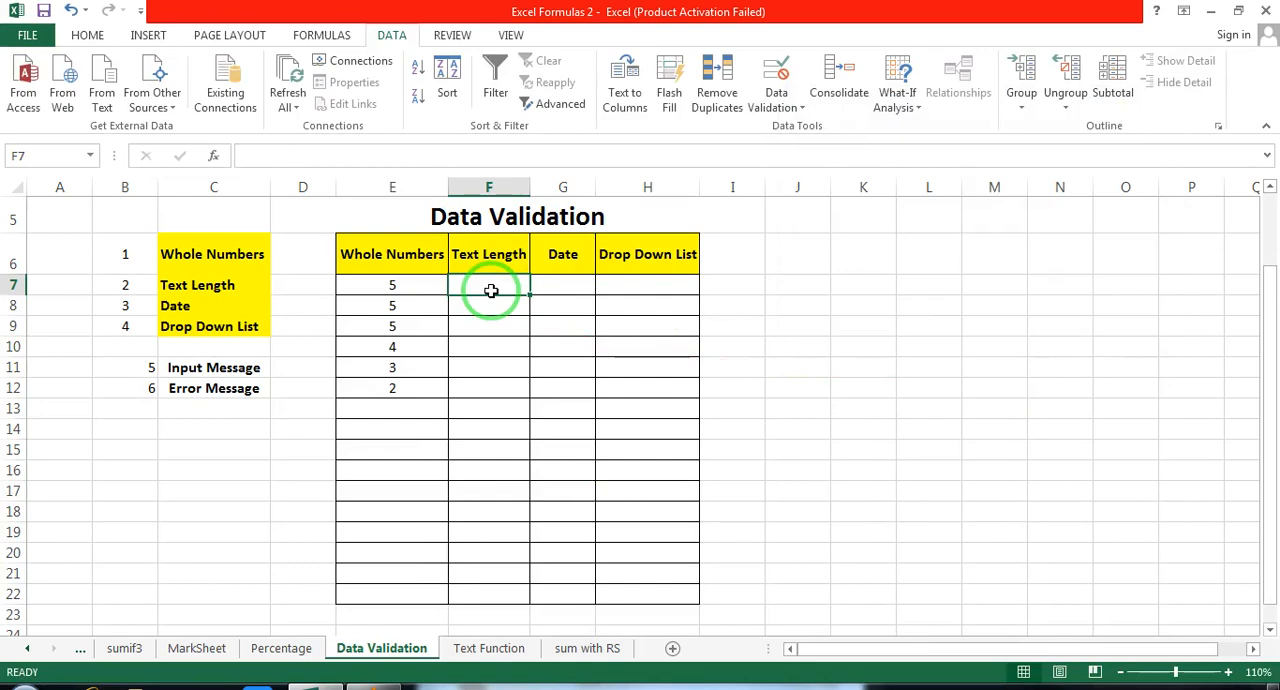
type("abcde")
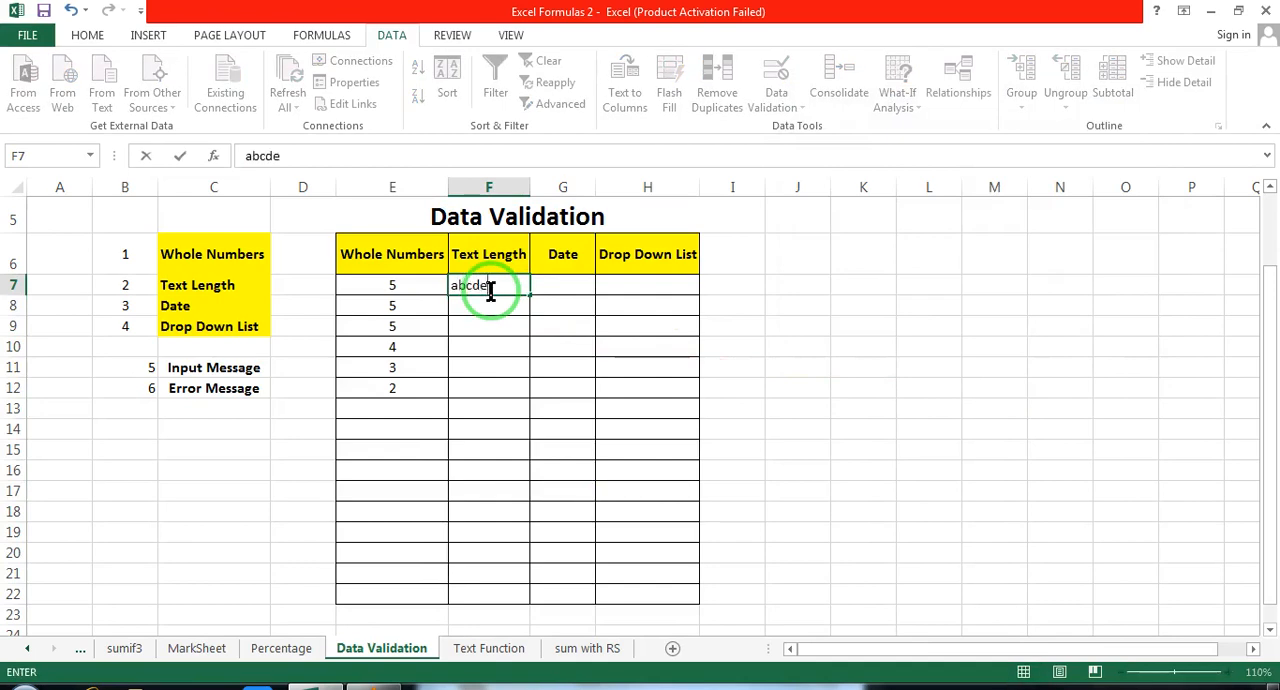
left_click(497, 345)
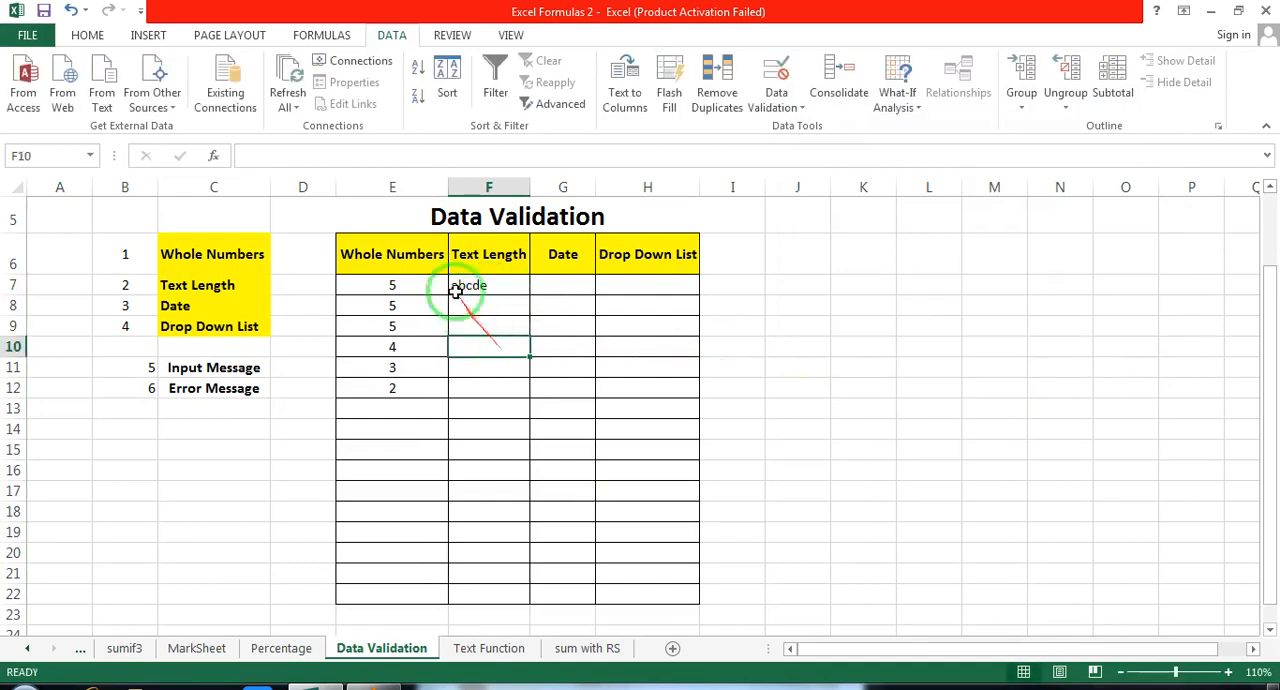
Step: Try to enter abcdef in cell F8 under Text Length, and discard the entry
left_click(488, 312)
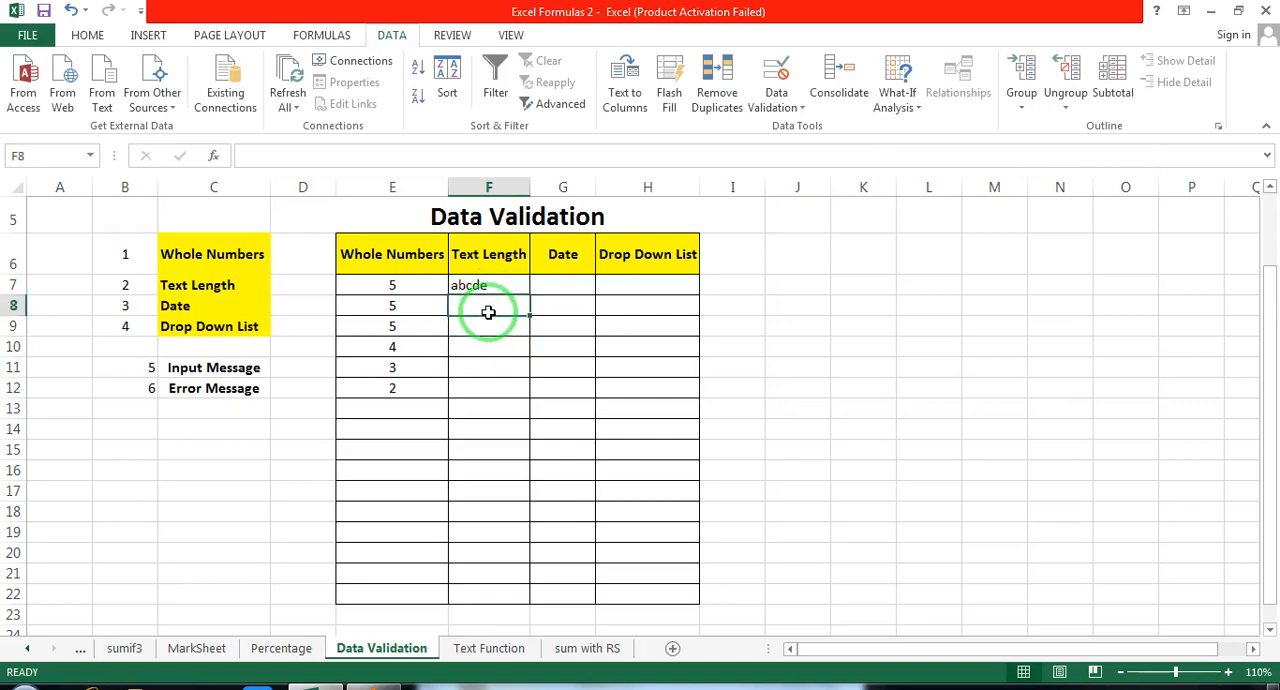
type("abcdef")
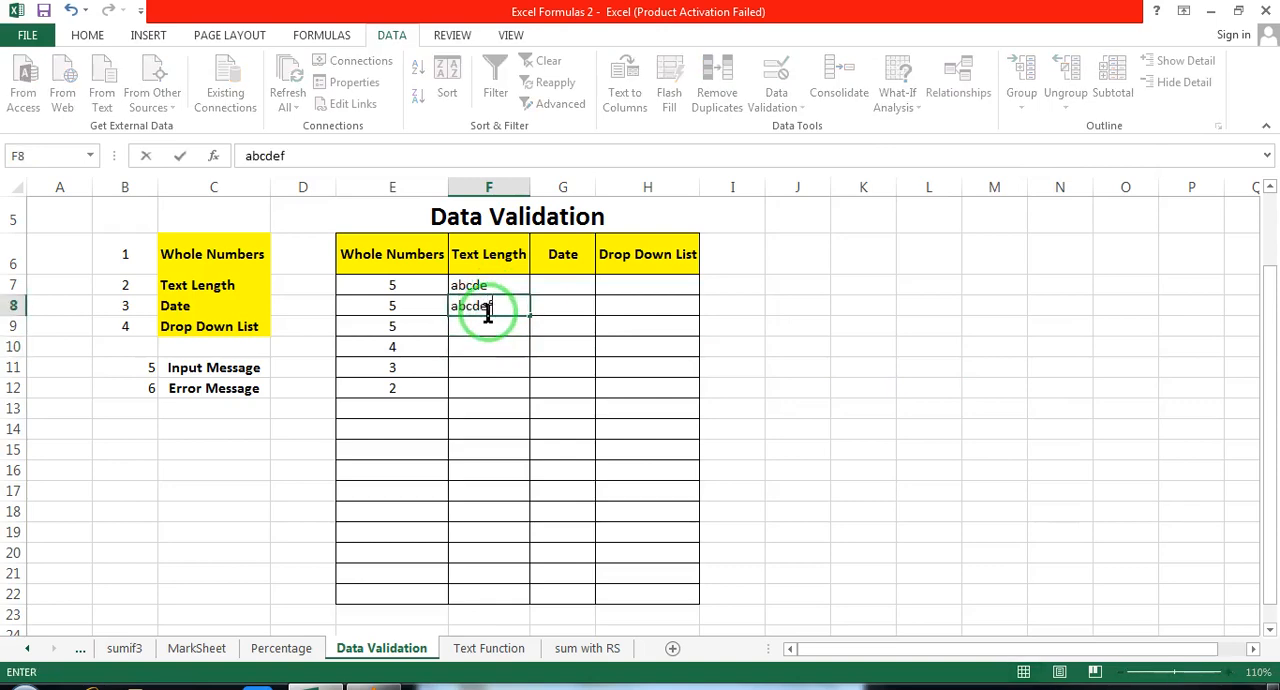
left_click(514, 377)
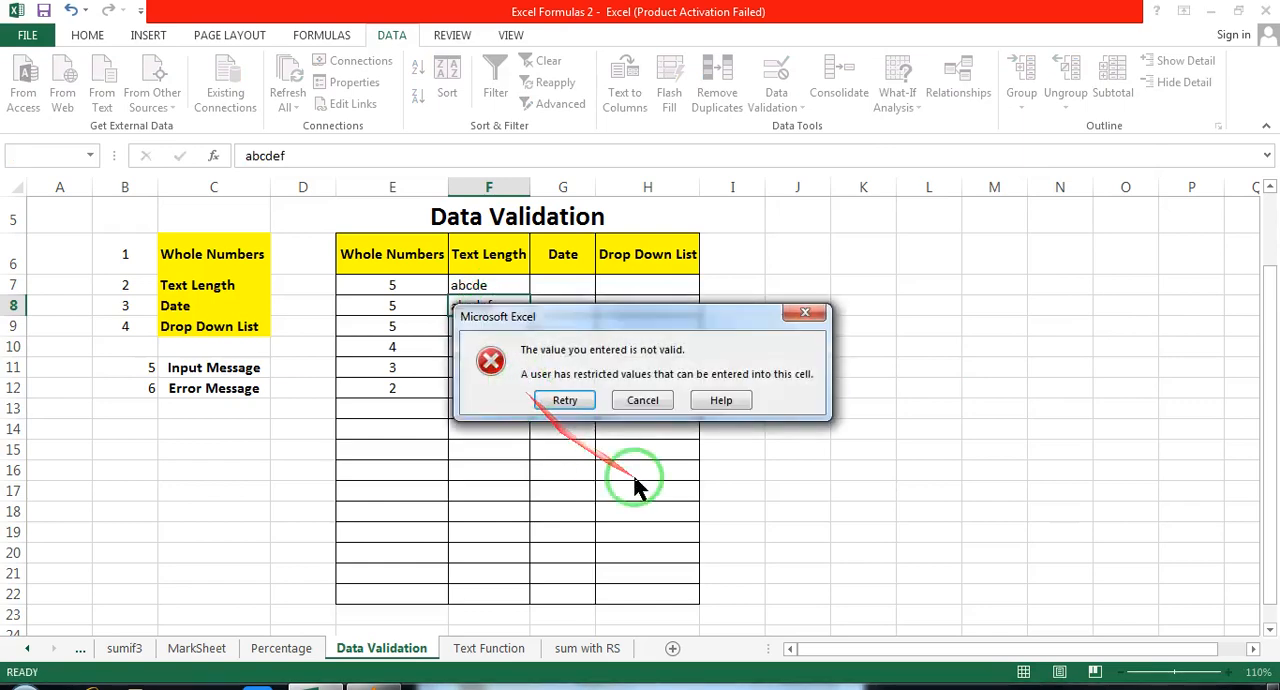
left_click(641, 401)
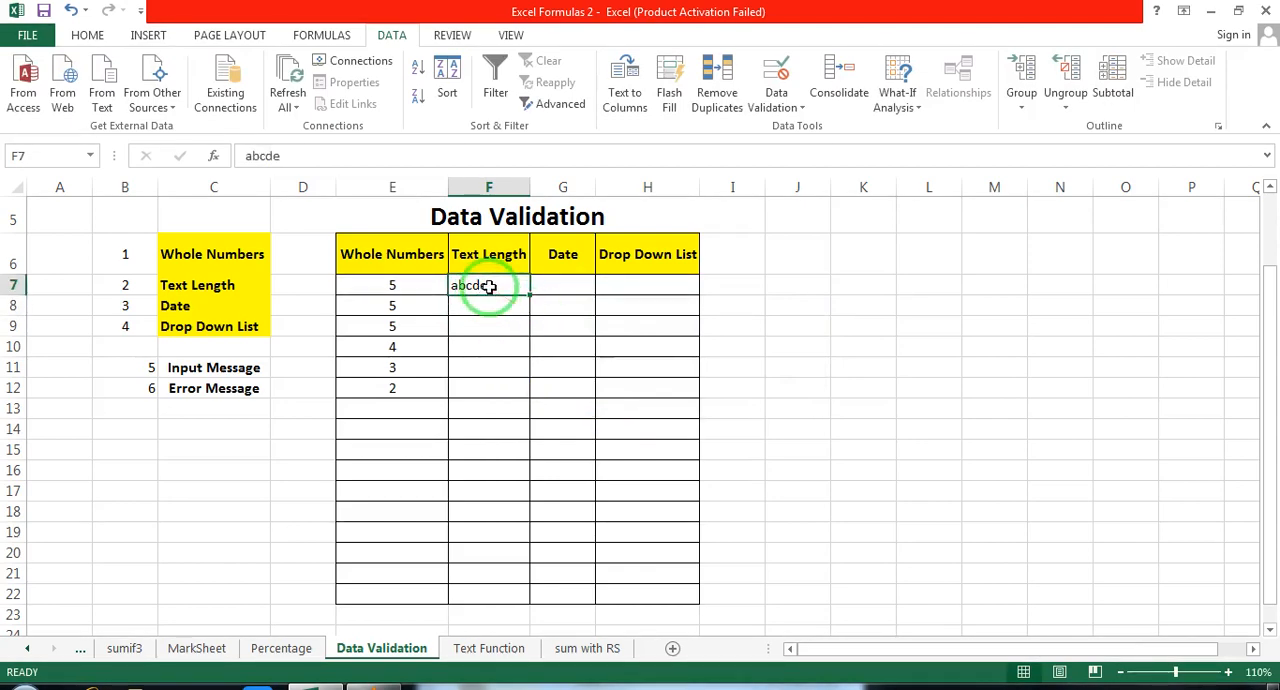
Step: Clear cells F7:F22 under Text Length and change their text-length validation to greater than with a minimum of 3
left_click_drag(489, 287, 491, 590)
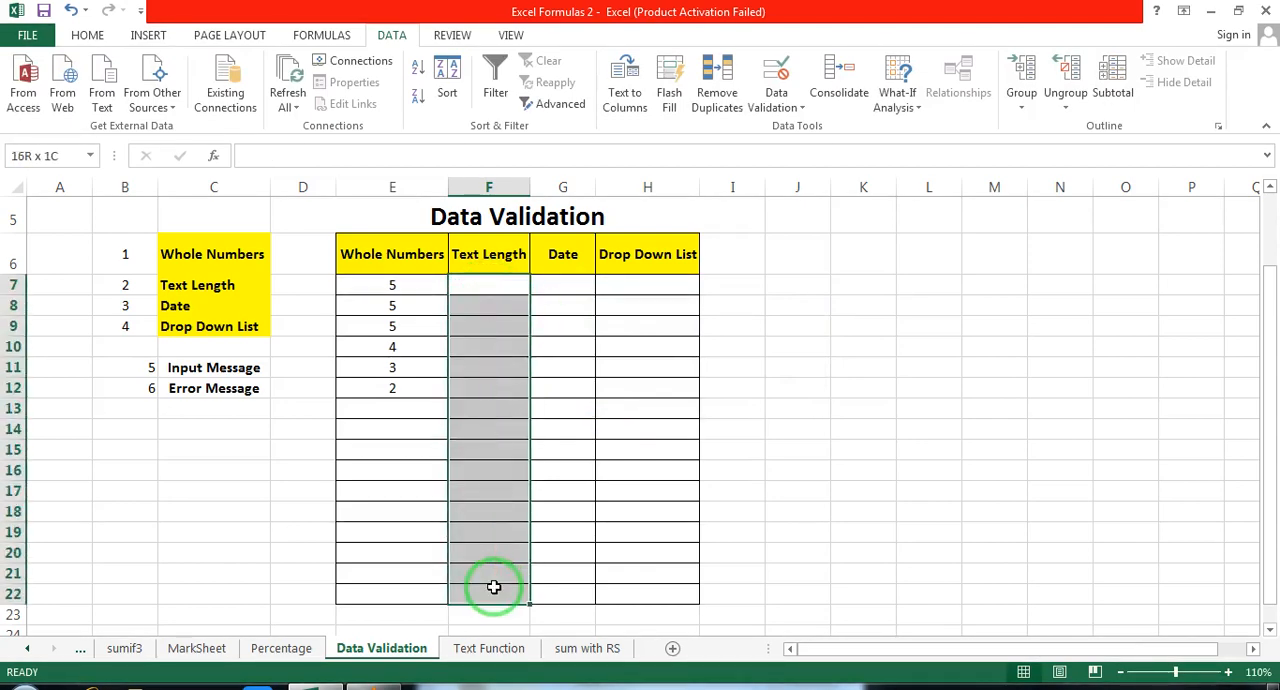
left_click(392, 37)
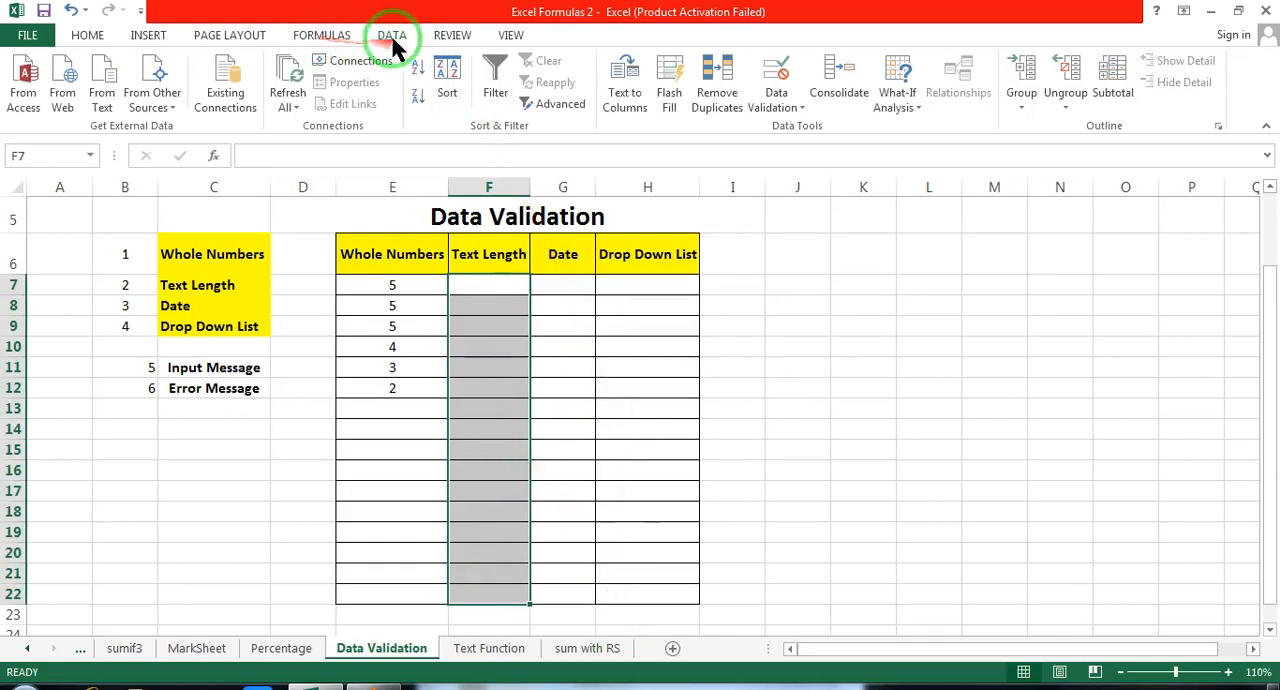
left_click(776, 104)
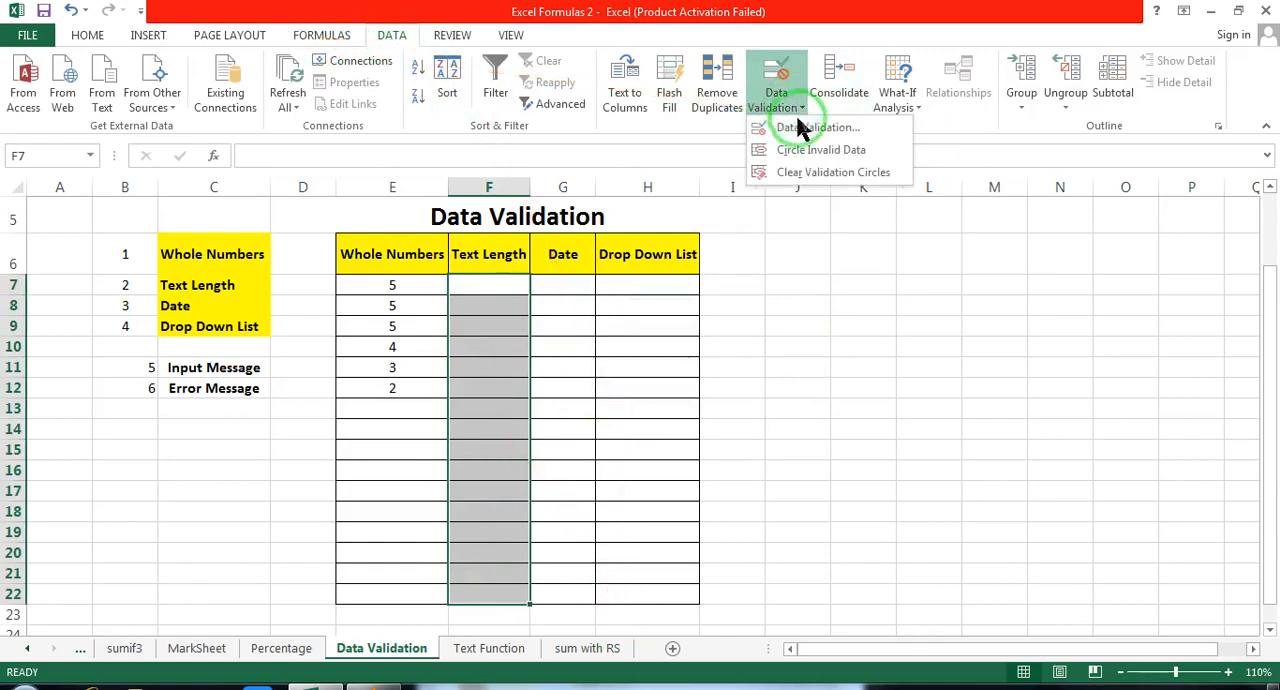
left_click(800, 128)
mouse_move(918, 96)
left_mouse_down()
mouse_move(852, 22)
mouse_move(811, 97)
left_mouse_up()
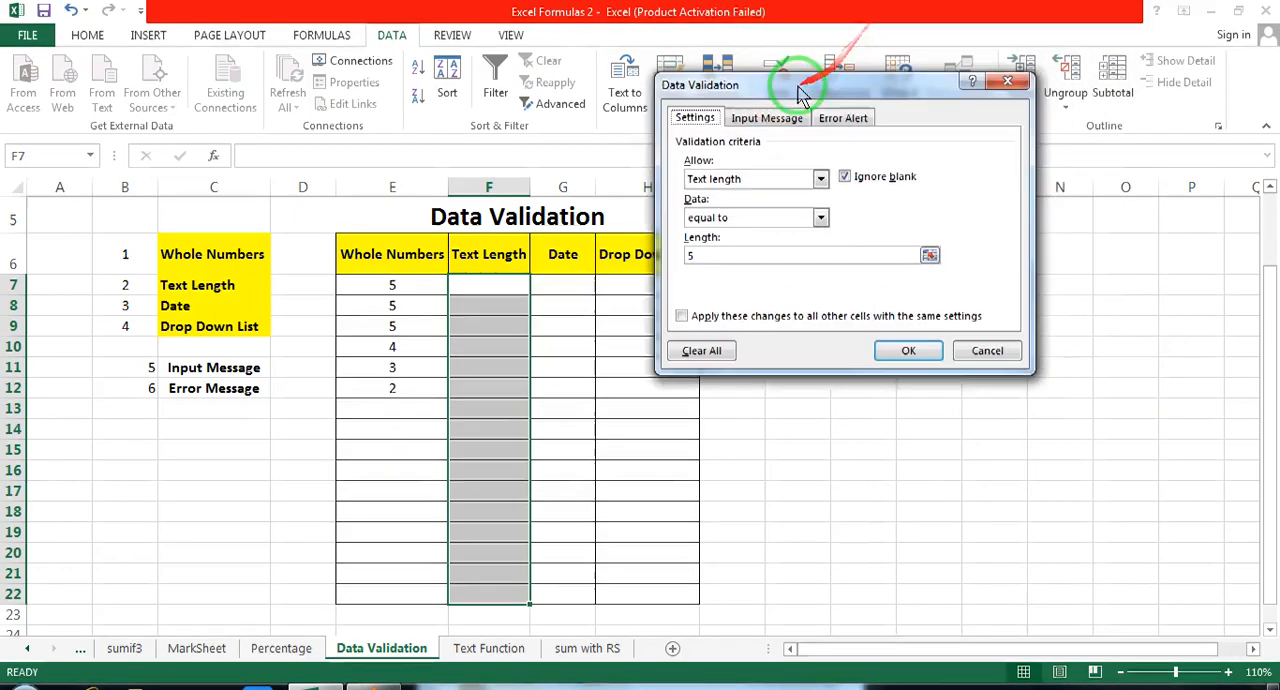
left_click(821, 218)
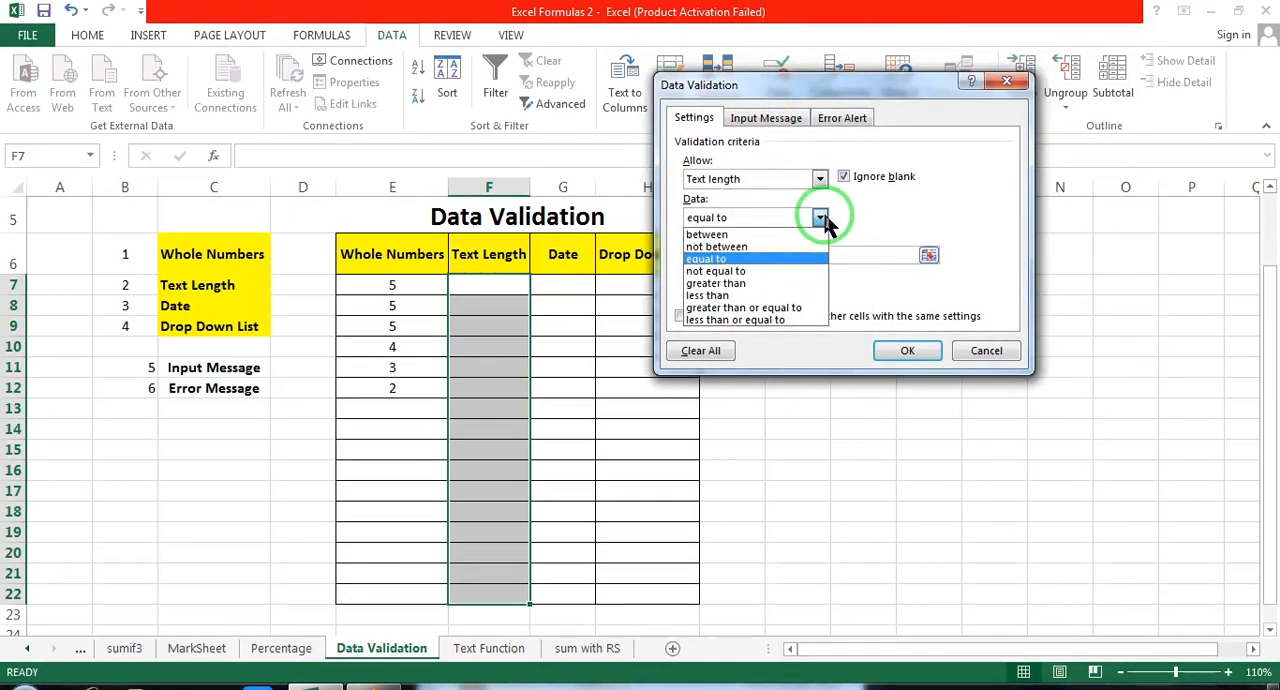
left_click(783, 285)
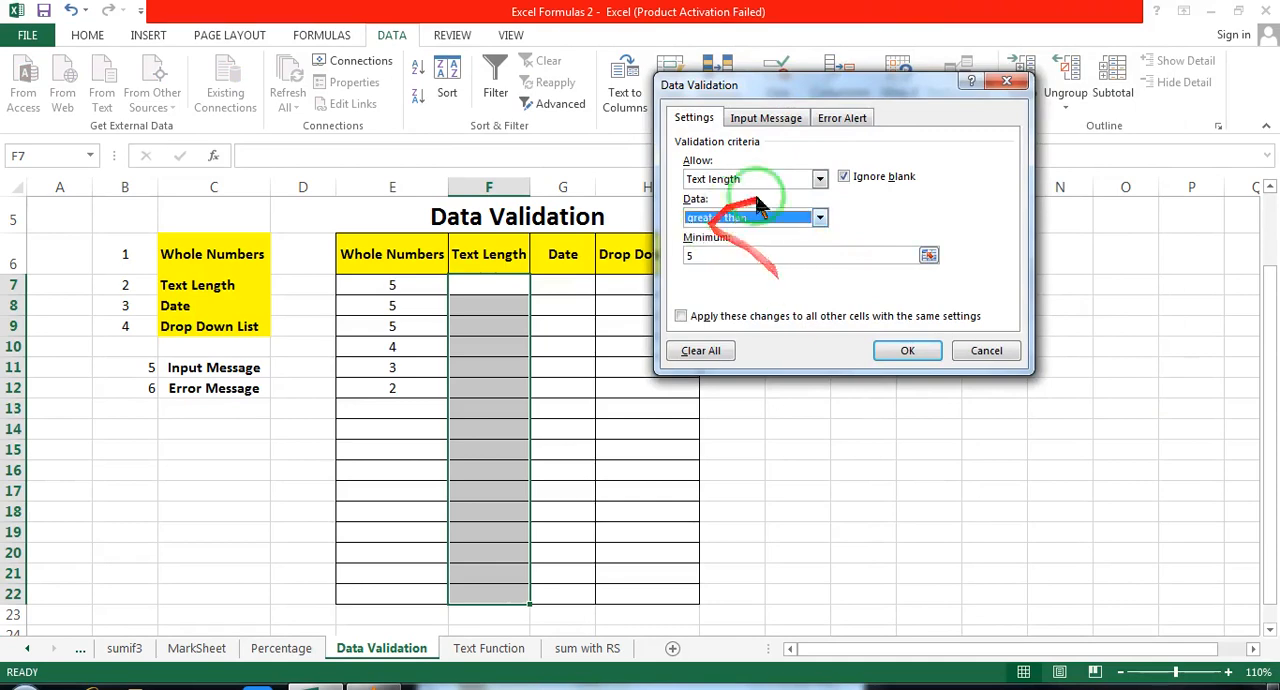
left_click_drag(704, 256, 681, 255)
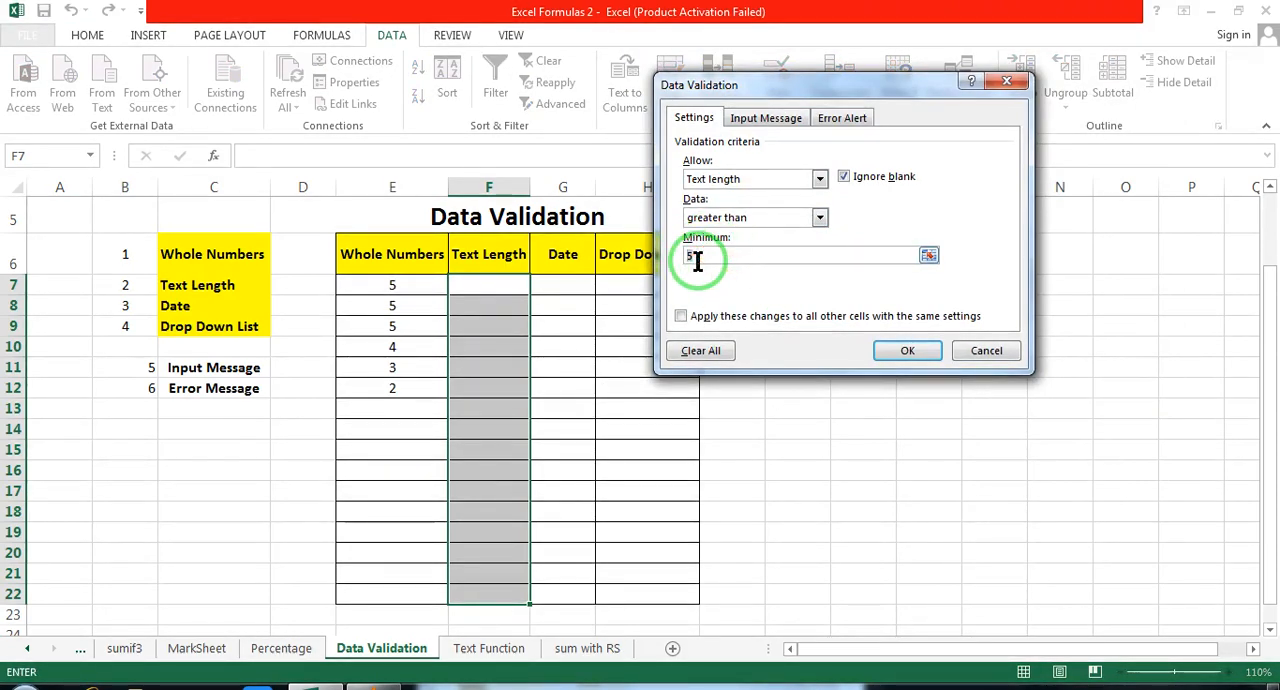
type("3")
left_click(910, 356)
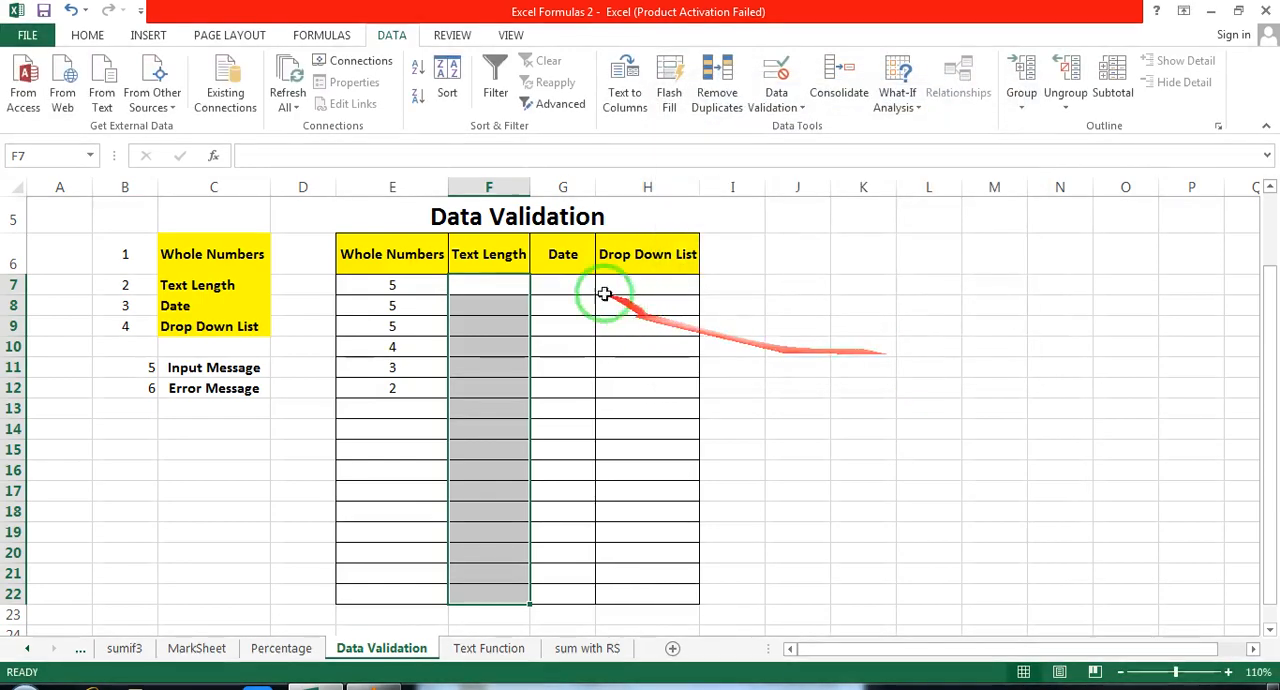
Step: Fill the Text Length column with abcd in F7, abfsdkfkds in F8, dfdasf in F10 and dsfsa in F13
left_click(491, 289)
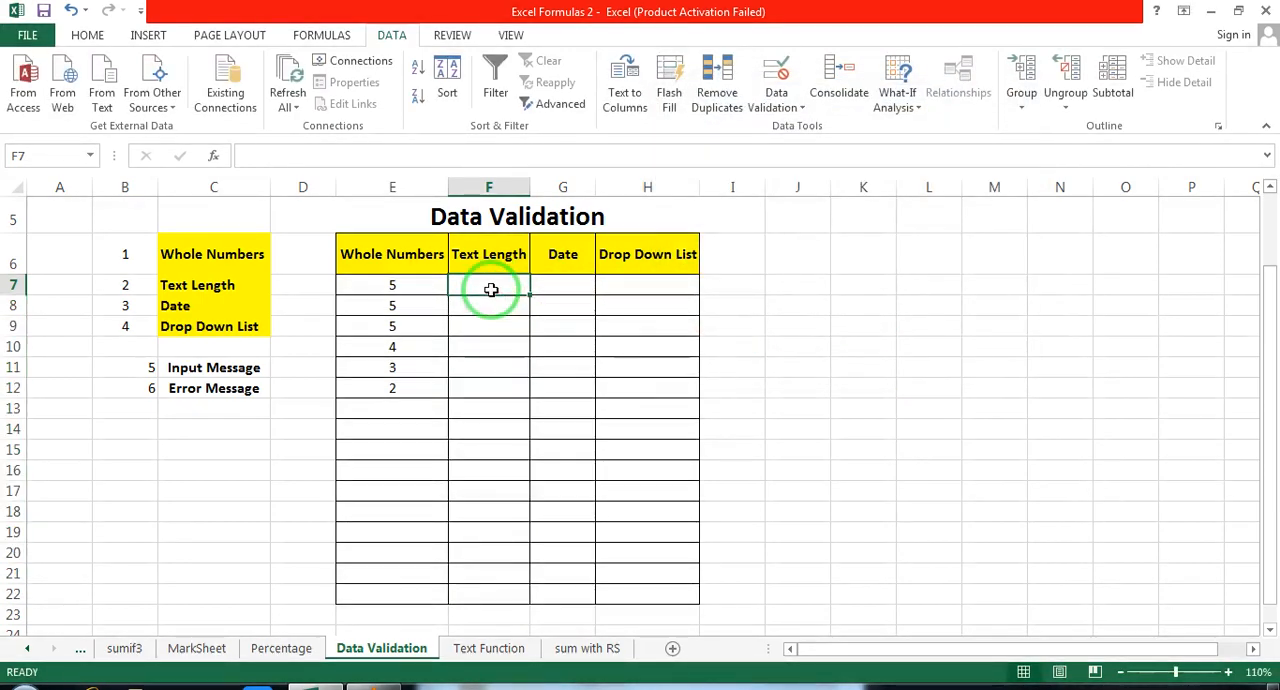
type("abcd")
left_click(491, 342)
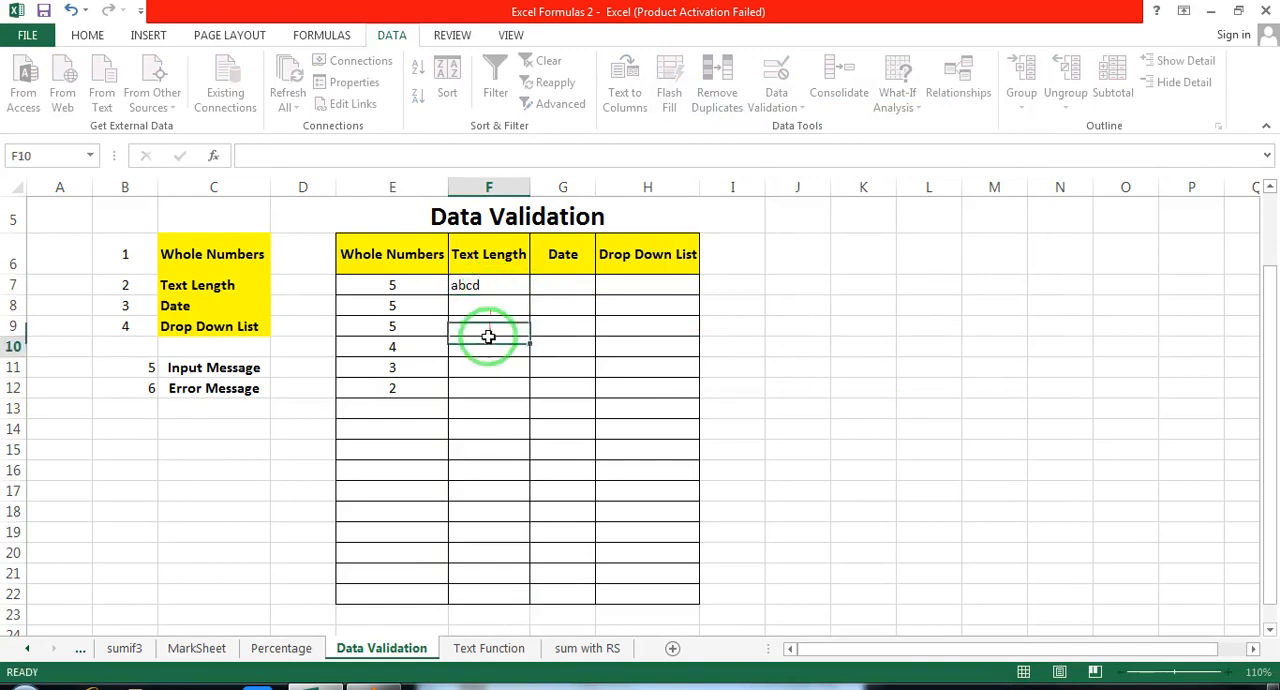
left_click(487, 300)
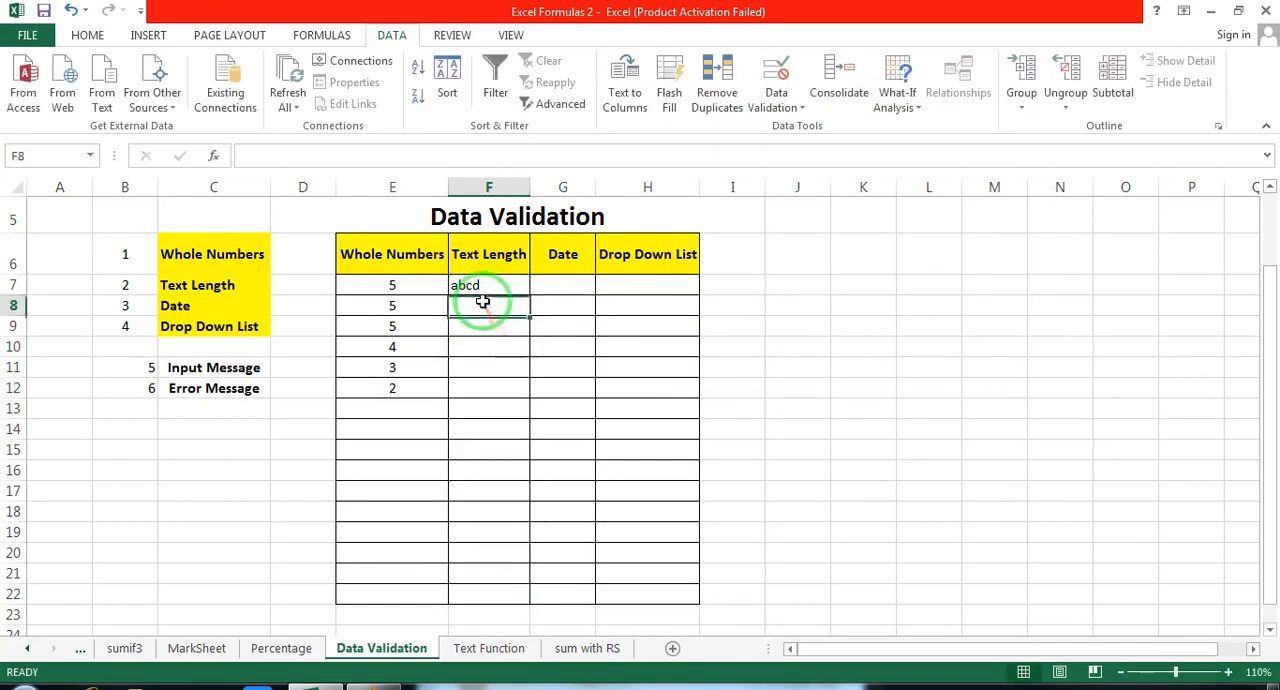
type("abfsdkfkds")
left_click(518, 338)
type("dfdasf")
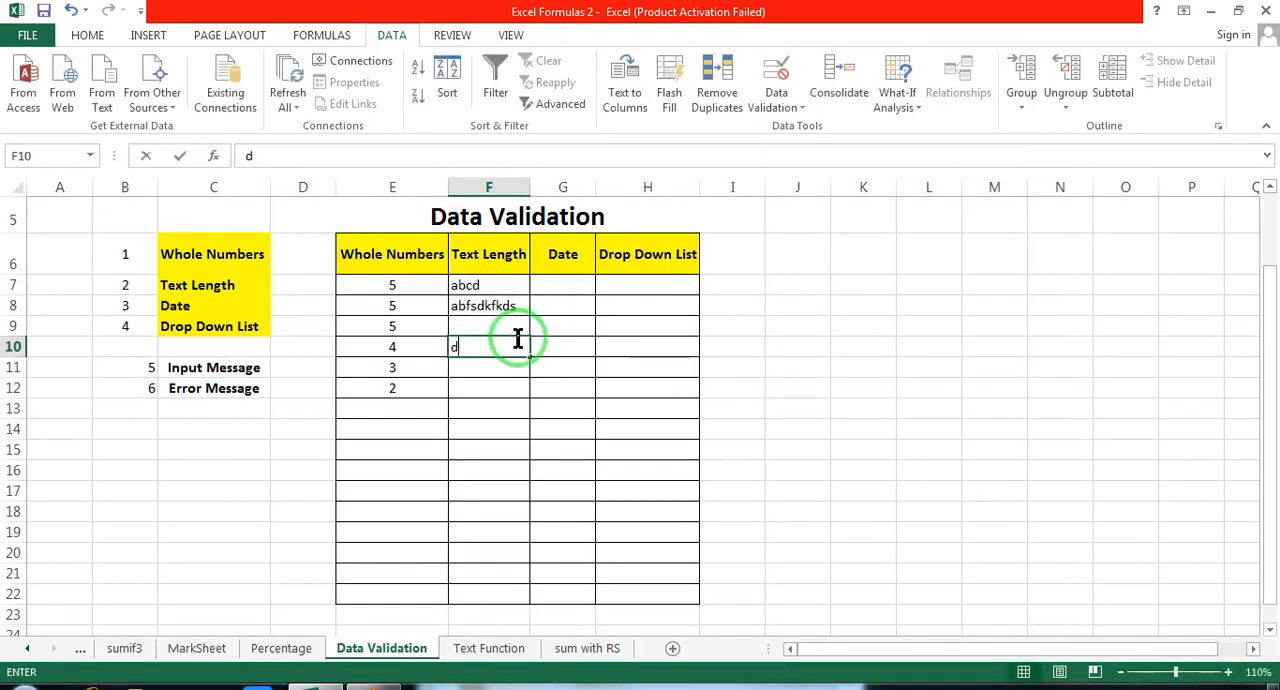
left_click(508, 405)
type("dsfsa")
Step: Try to enter ab in cell F15 under Text Length, and discard the entry
left_click(506, 452)
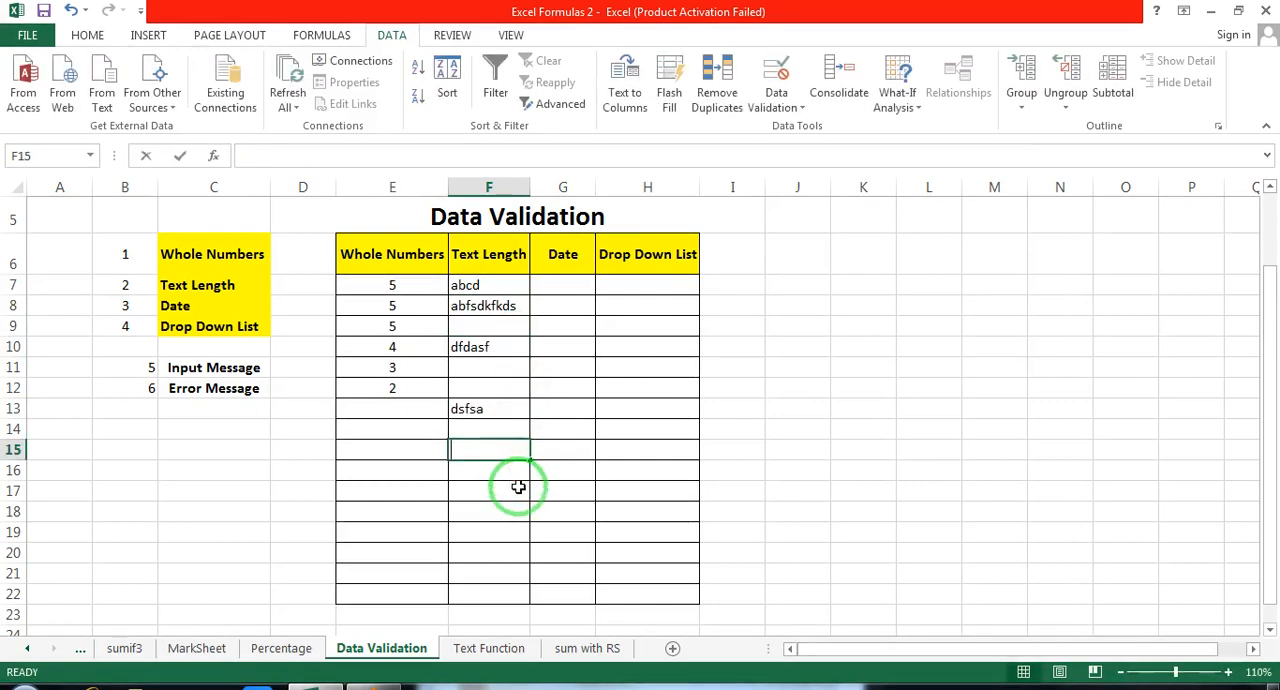
type("ab")
left_click(500, 496)
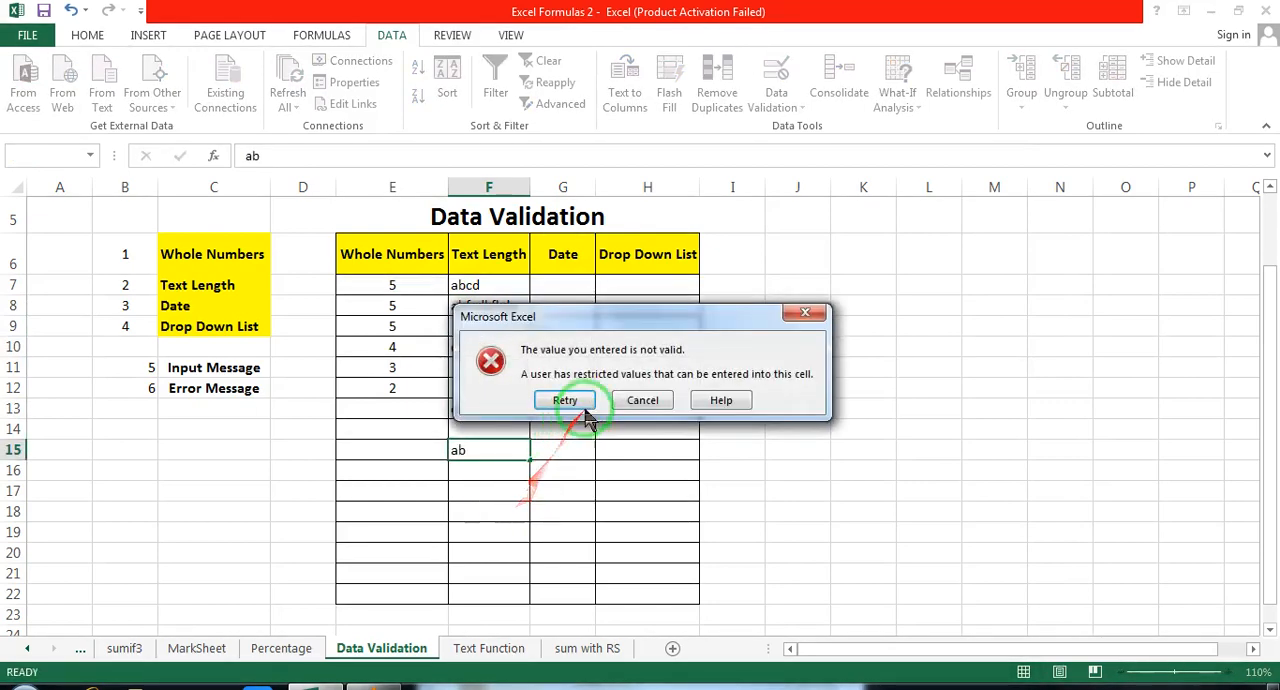
left_click(642, 400)
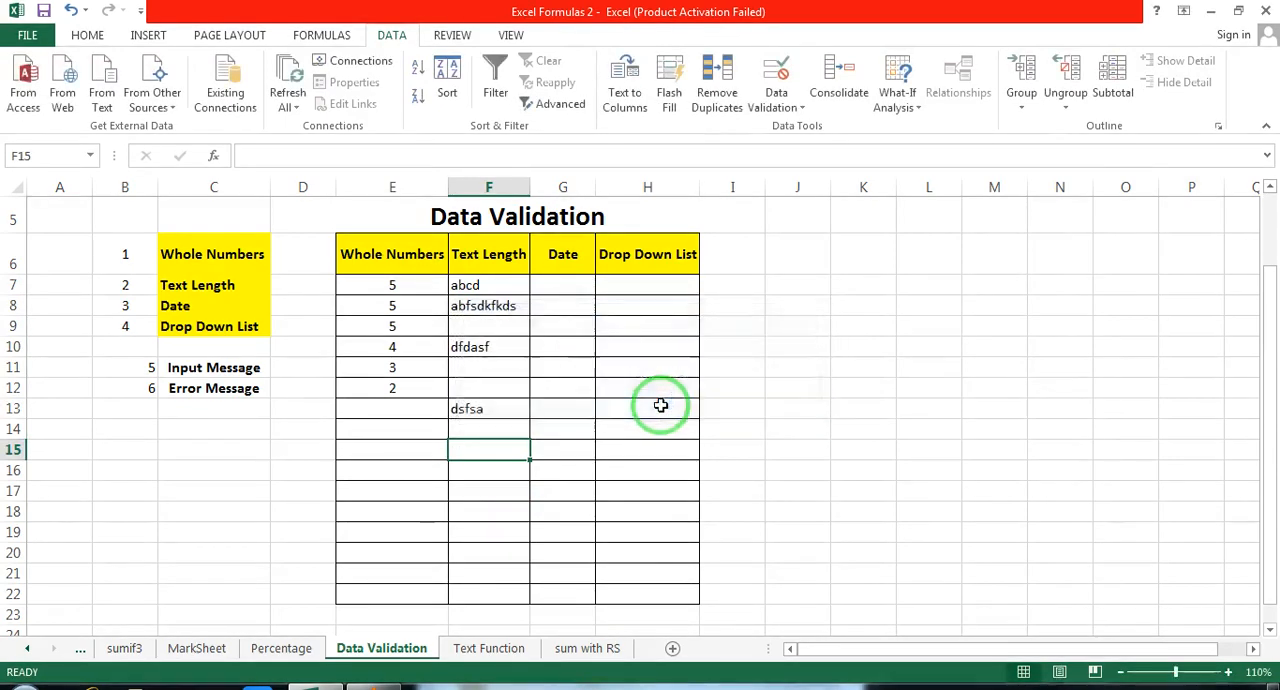
Step: Open data validation for cells G7:G22 under Date and restrict the allowed entries to dates
left_click(484, 287)
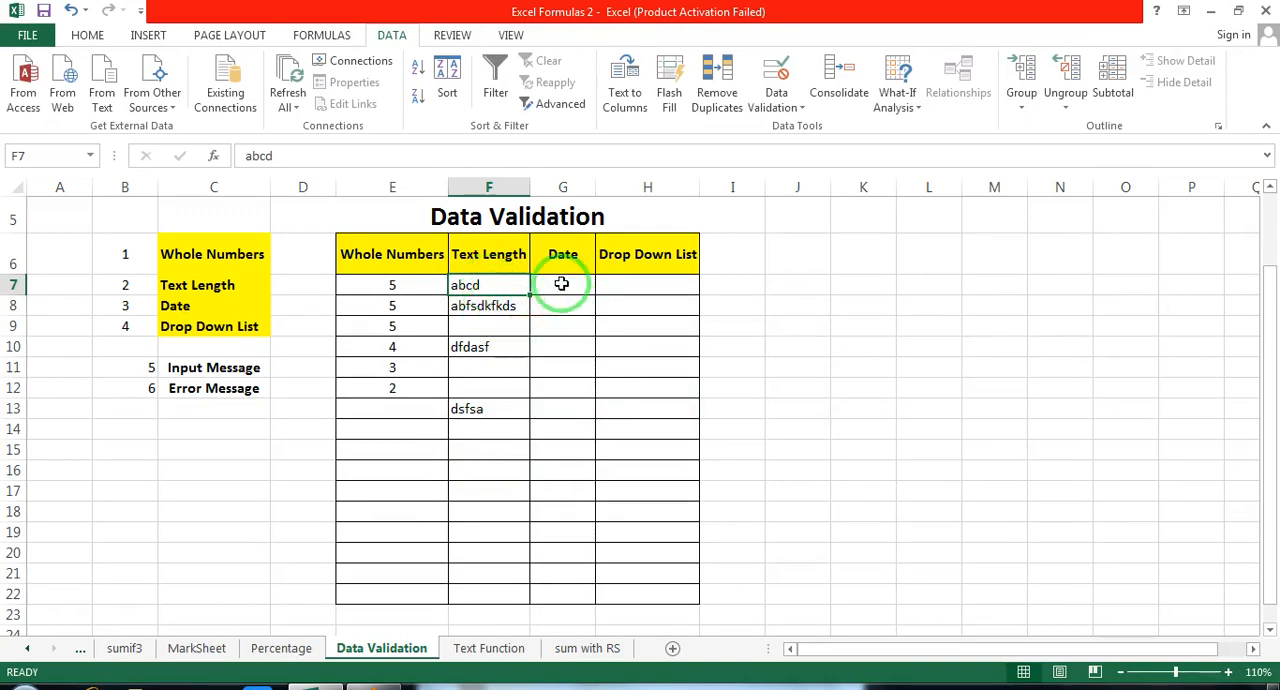
left_click_drag(562, 285, 566, 598)
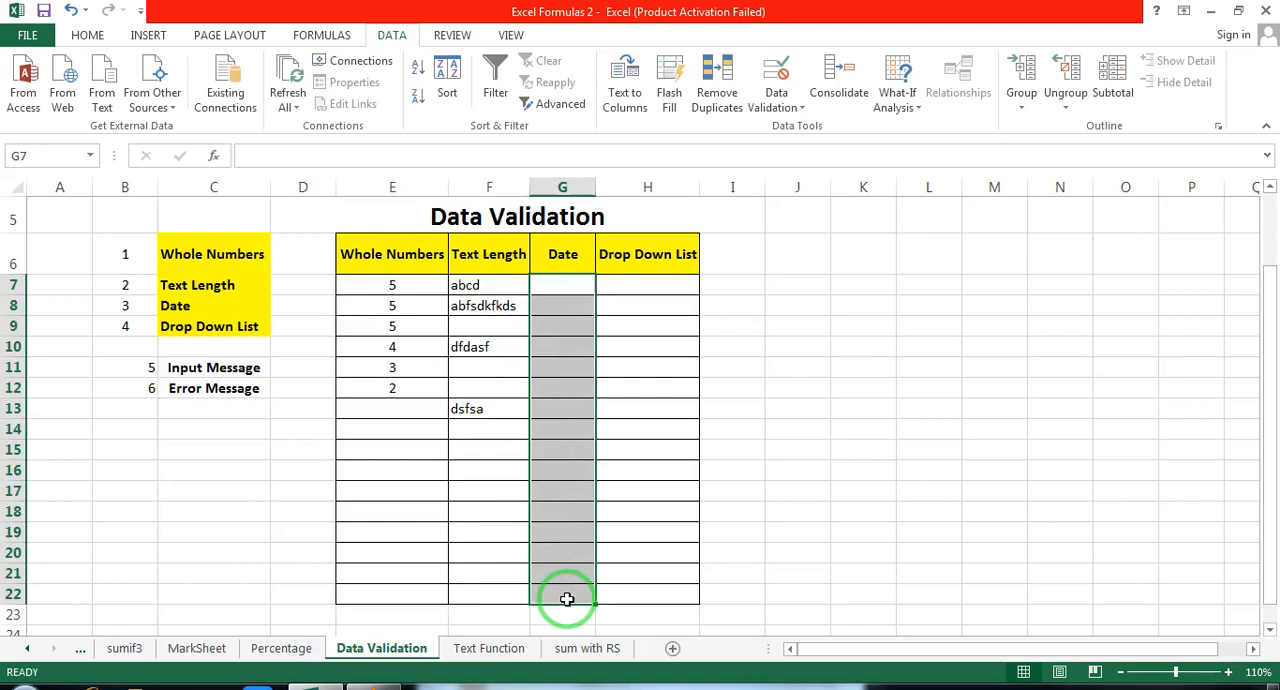
left_click(561, 287)
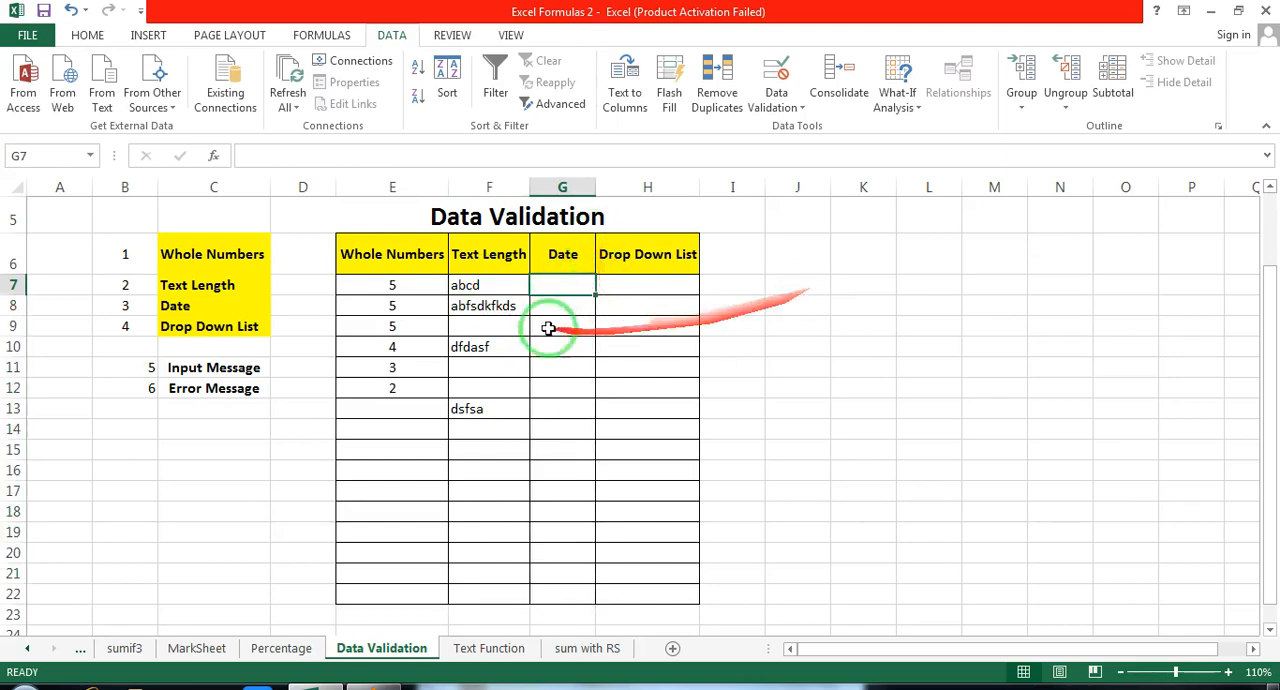
left_click_drag(554, 284, 560, 586)
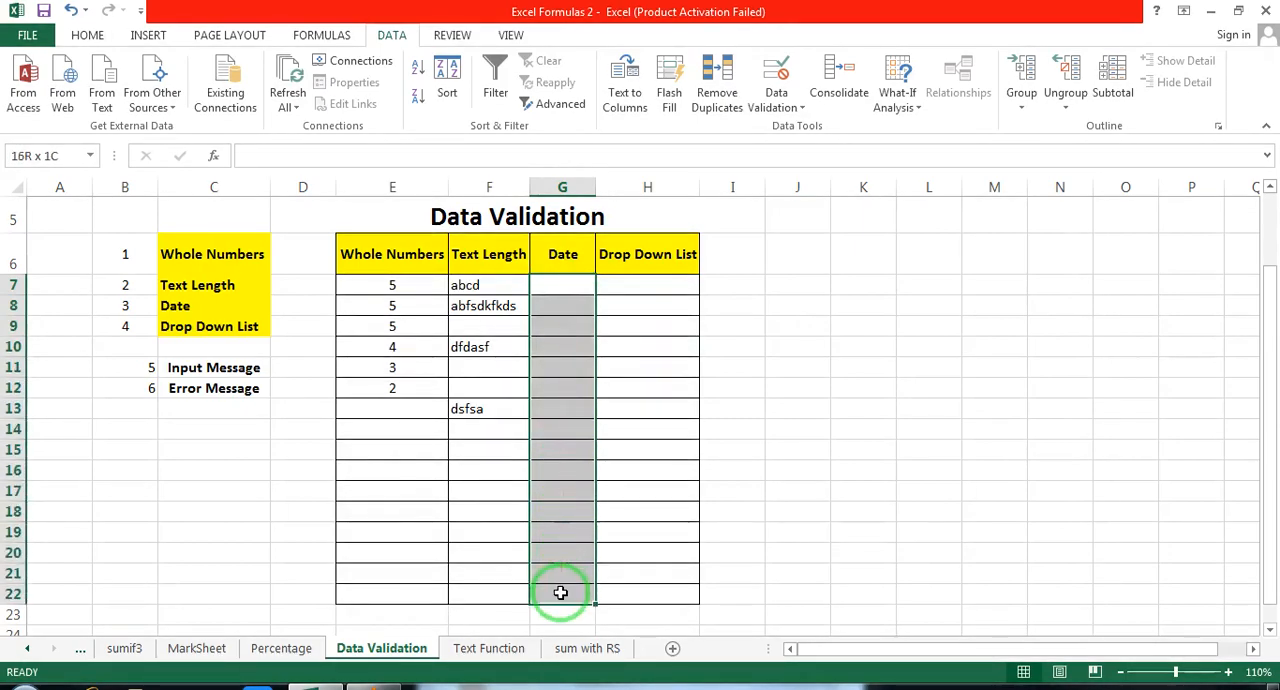
left_click(804, 116)
left_click(816, 127)
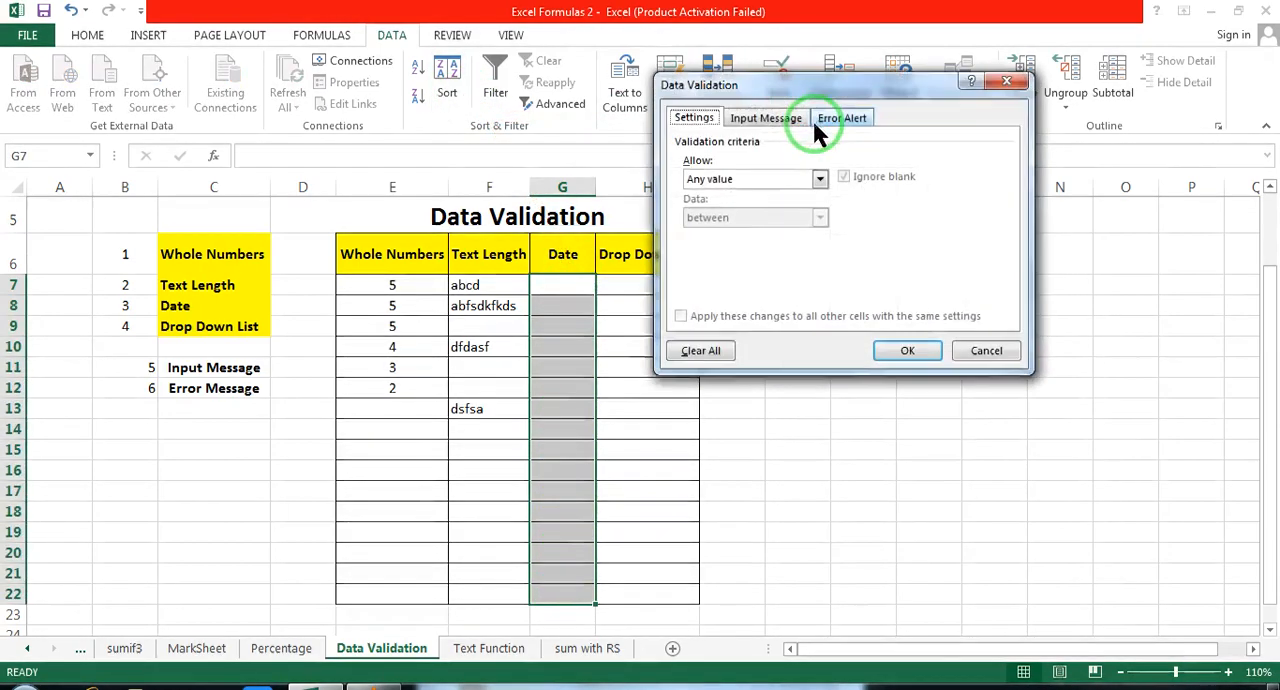
left_click_drag(797, 67, 741, 59)
left_click(770, 146)
left_click(770, 146)
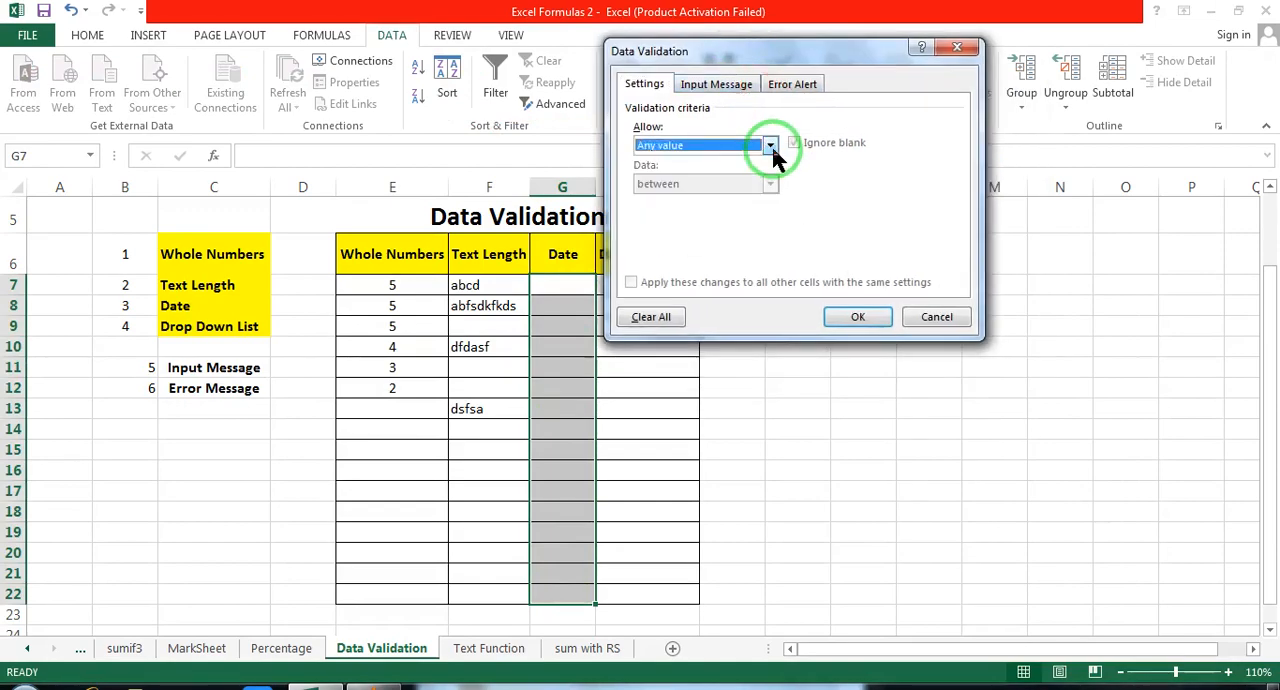
left_click(770, 146)
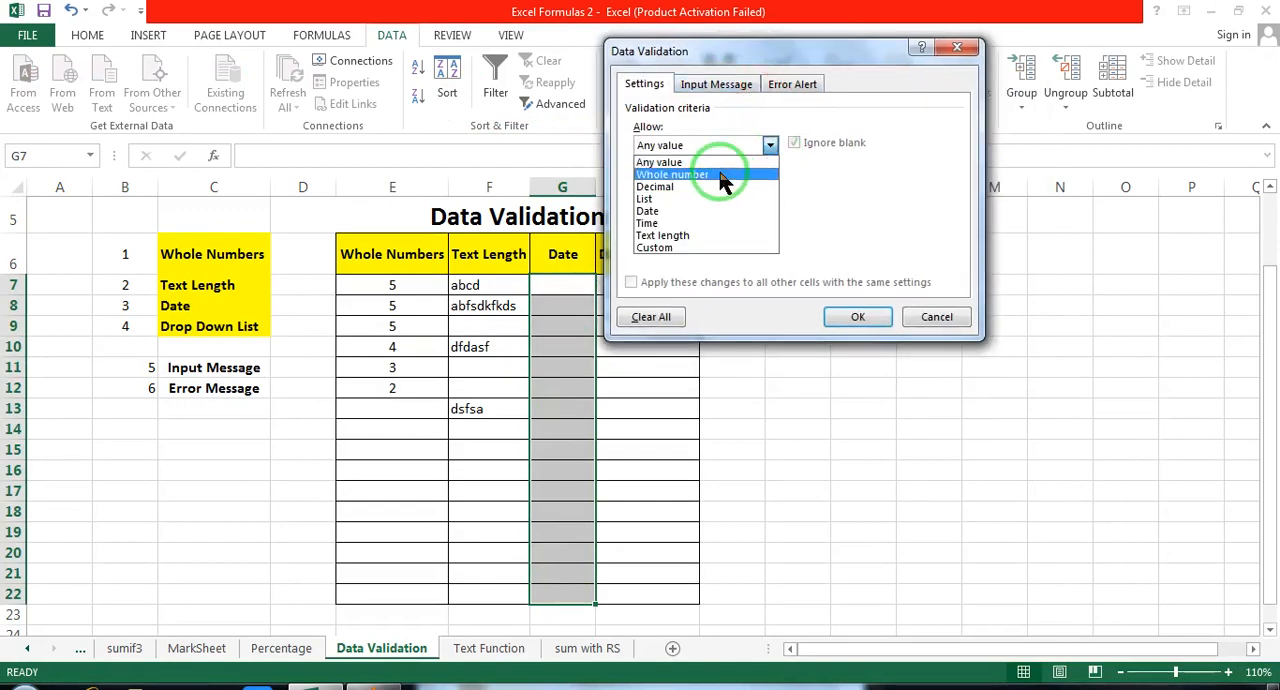
left_click(655, 211)
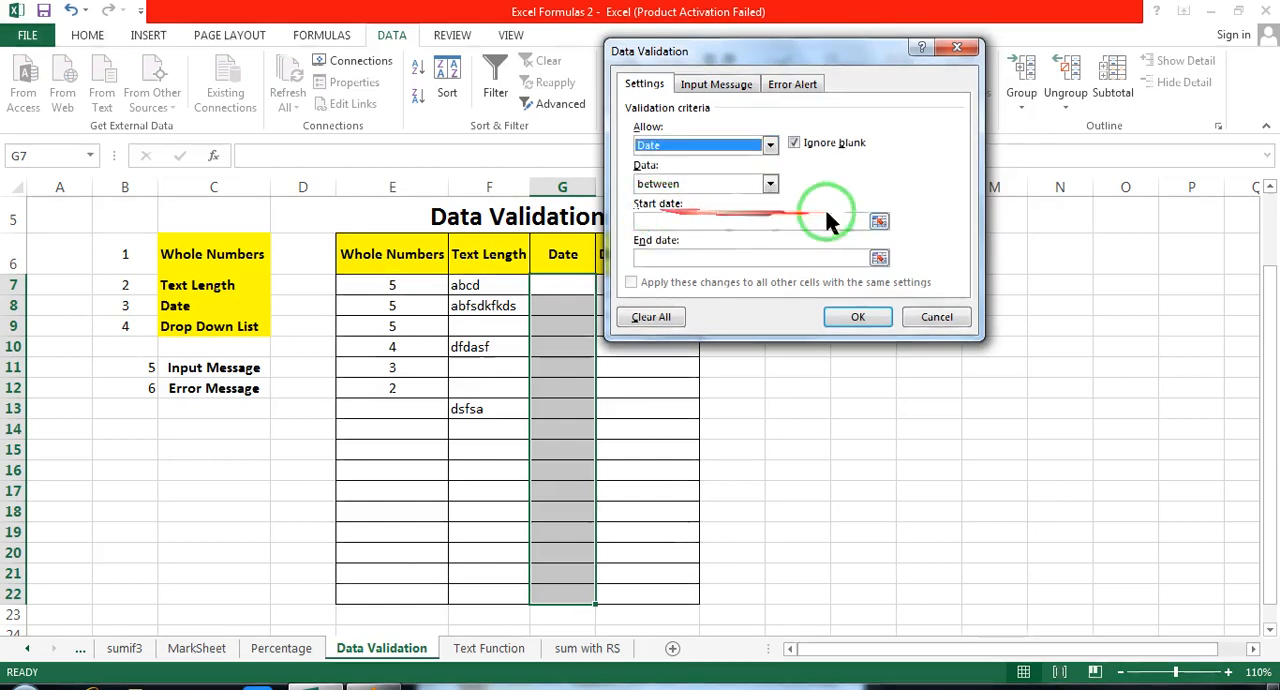
Step: Limit the date validation to between 1/2/2010 and 1/2/2011 and apply it to the Date column
left_click(770, 185)
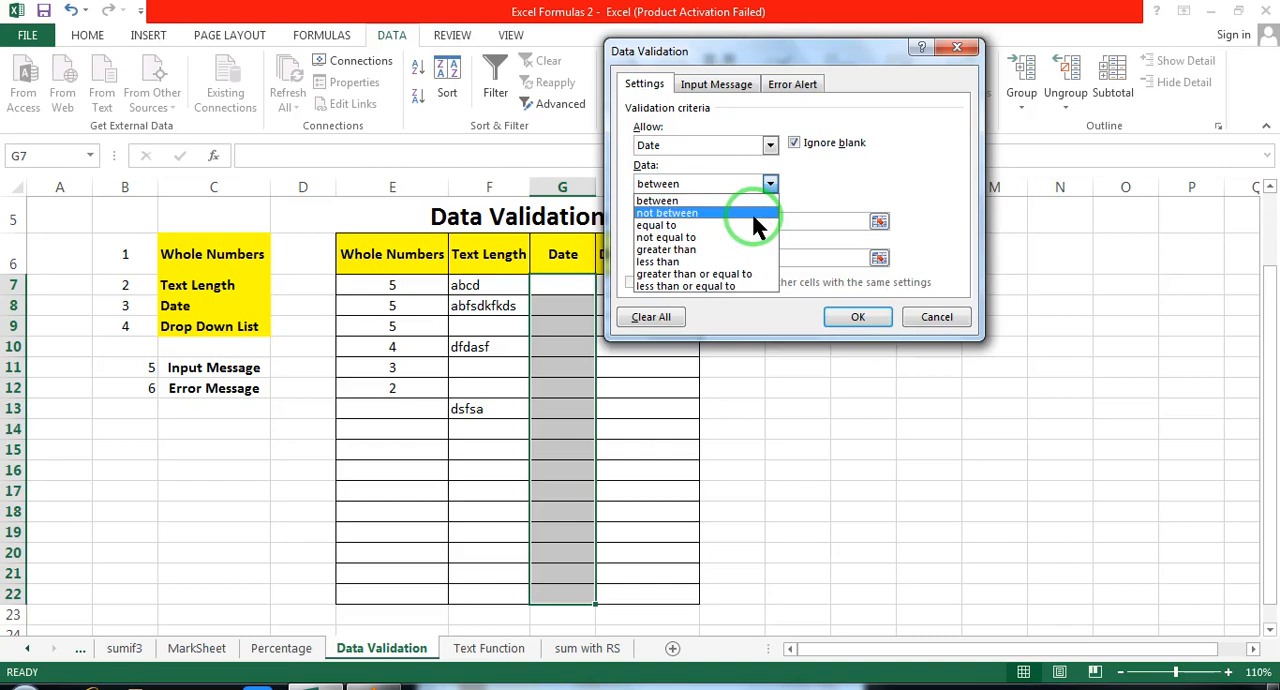
left_click(781, 184)
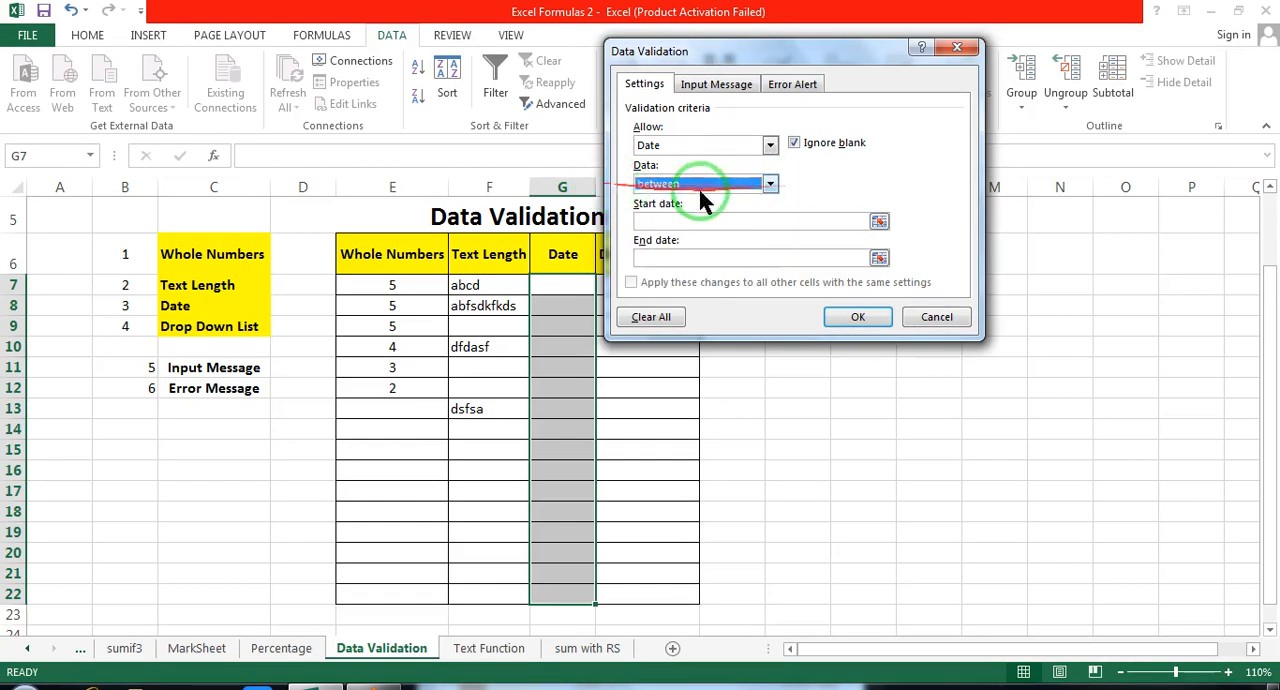
left_click(688, 222)
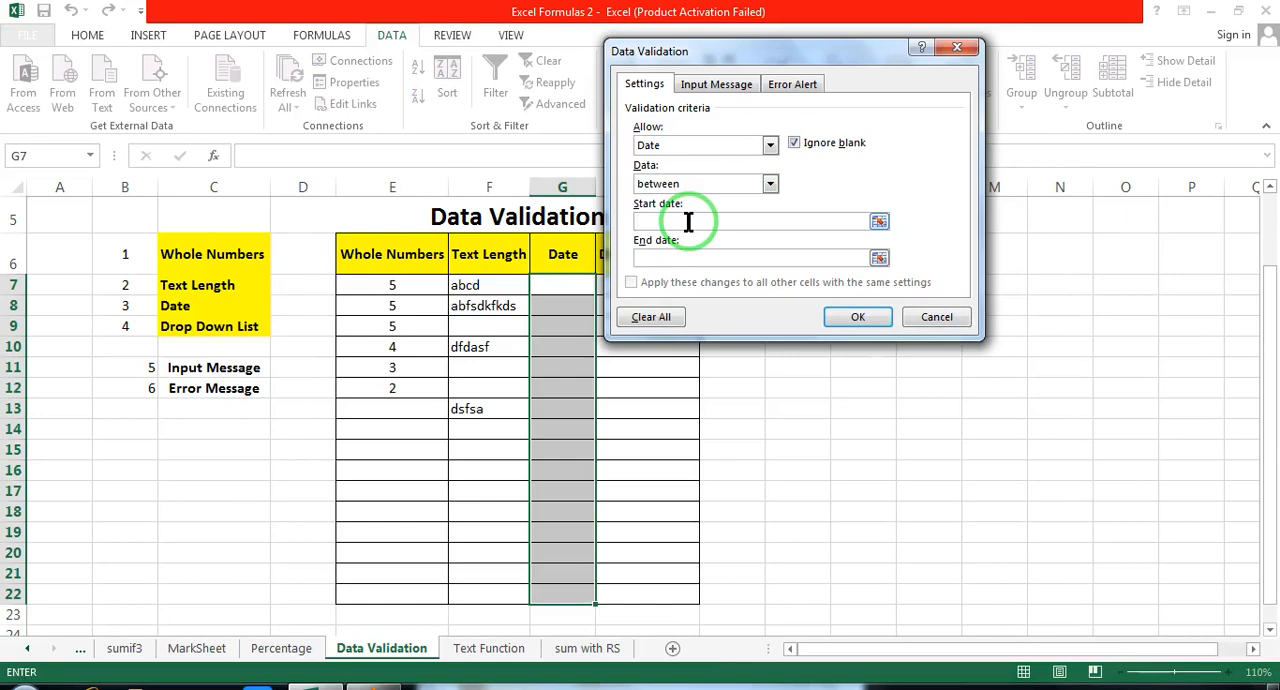
type("1/2/2010")
left_click(655, 258)
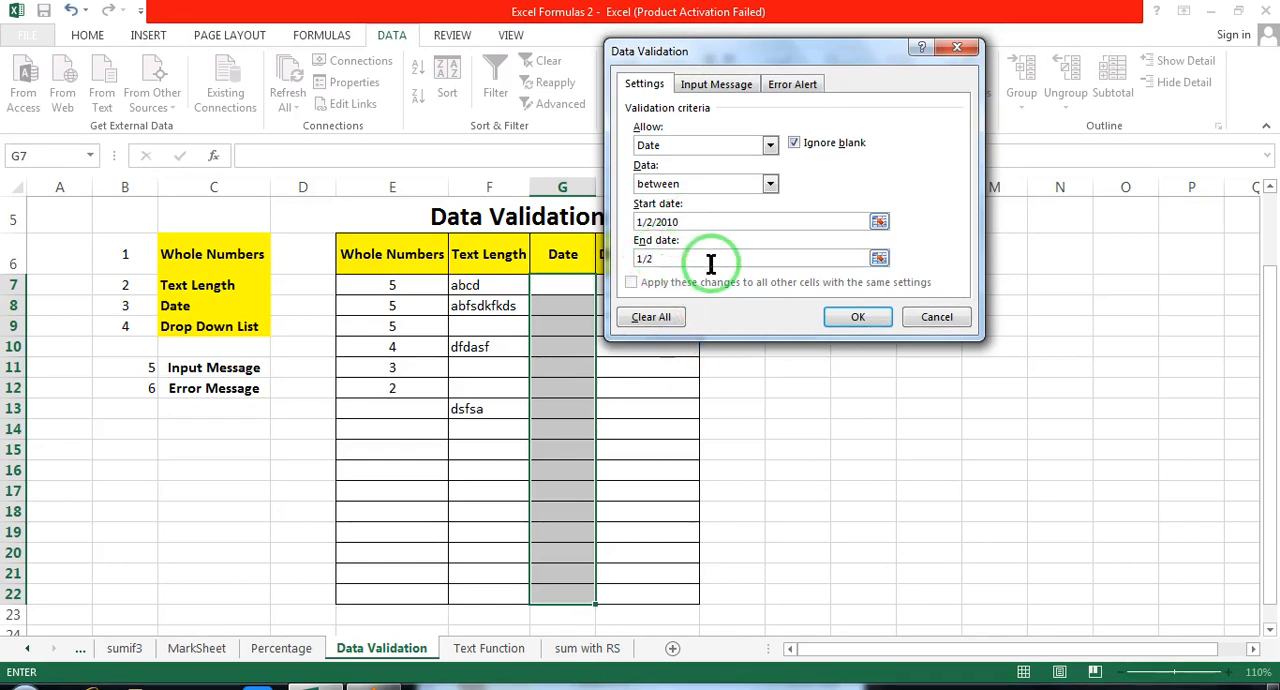
type("1/2/2011")
left_click(648, 252)
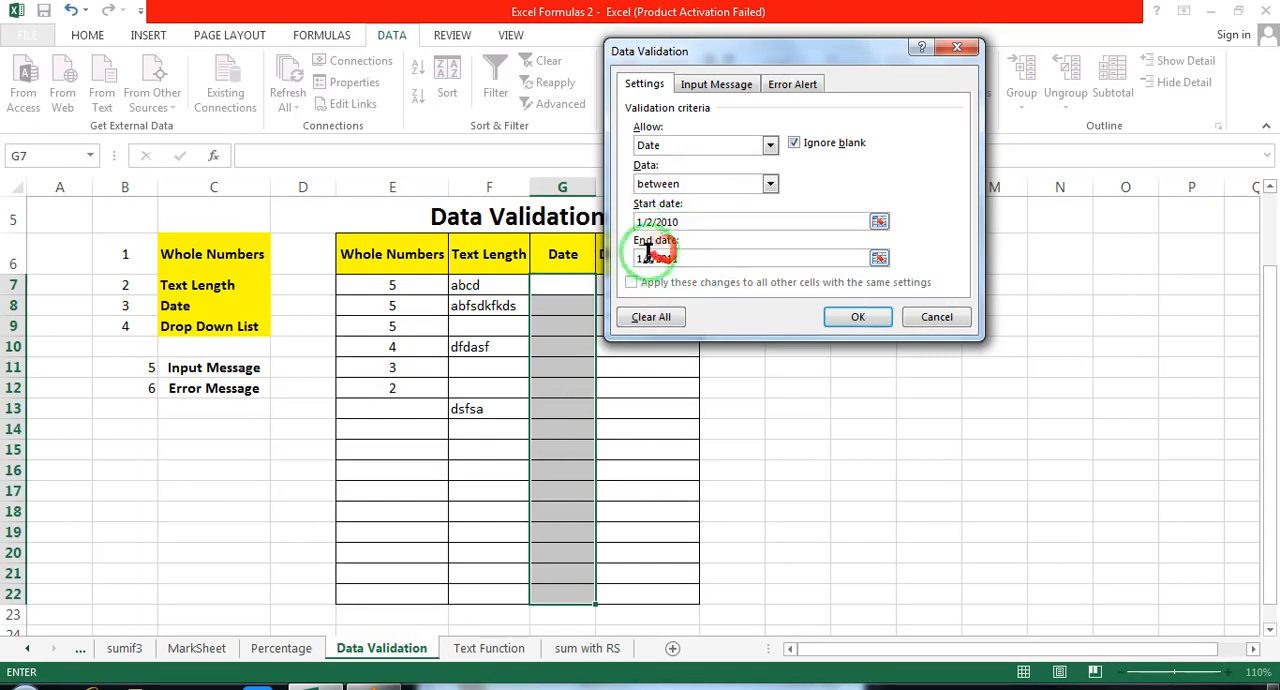
left_click(858, 316)
Step: Try to enter 1/2/2012 in cell G11 under Date, and discard the entry
left_click(563, 362)
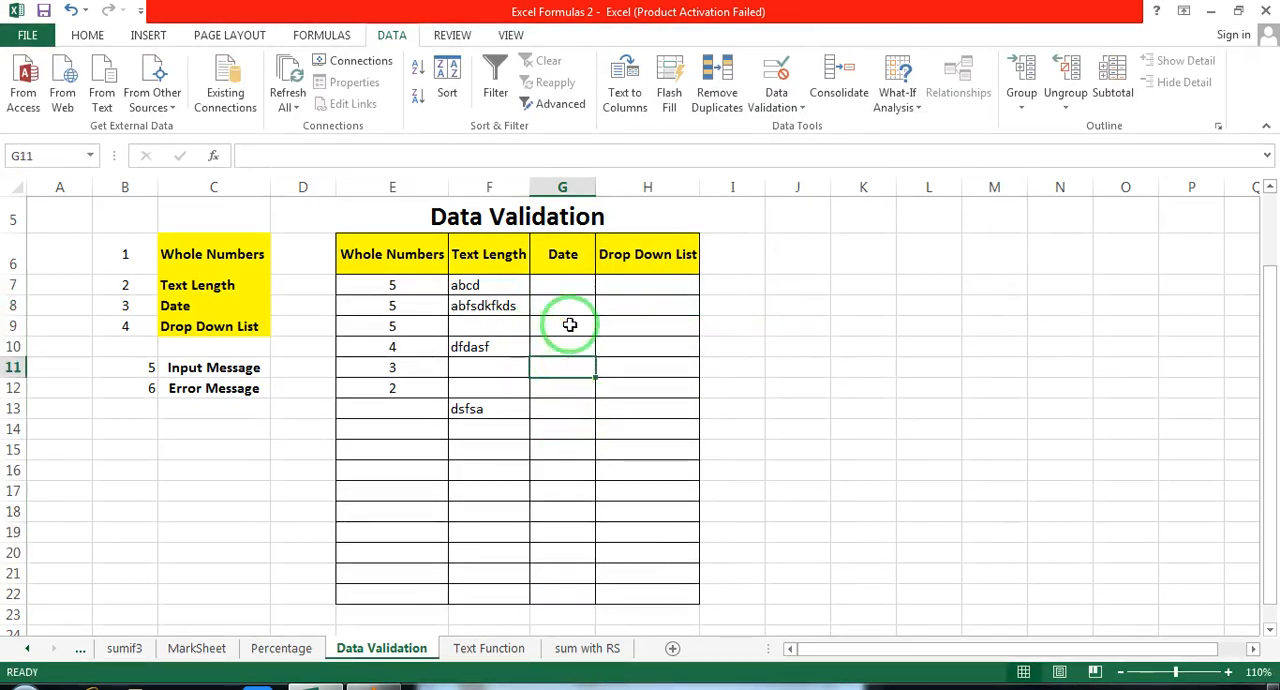
type("1/2/")
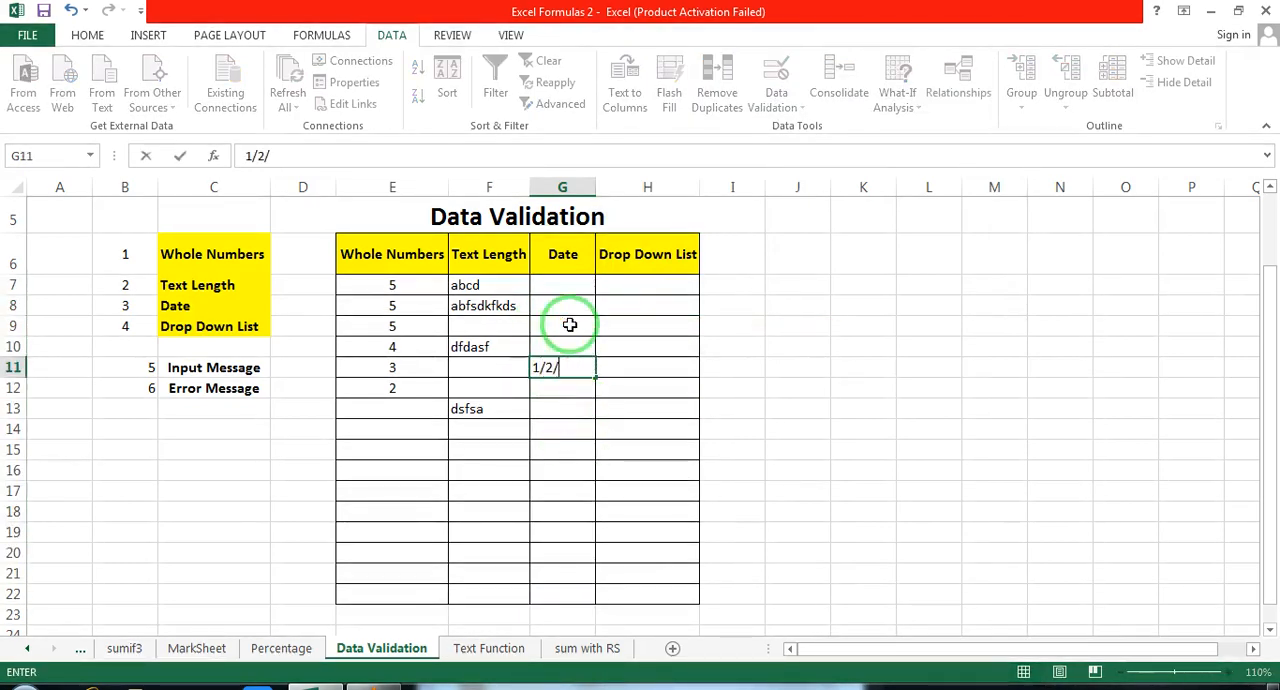
type("2012")
left_click(569, 325)
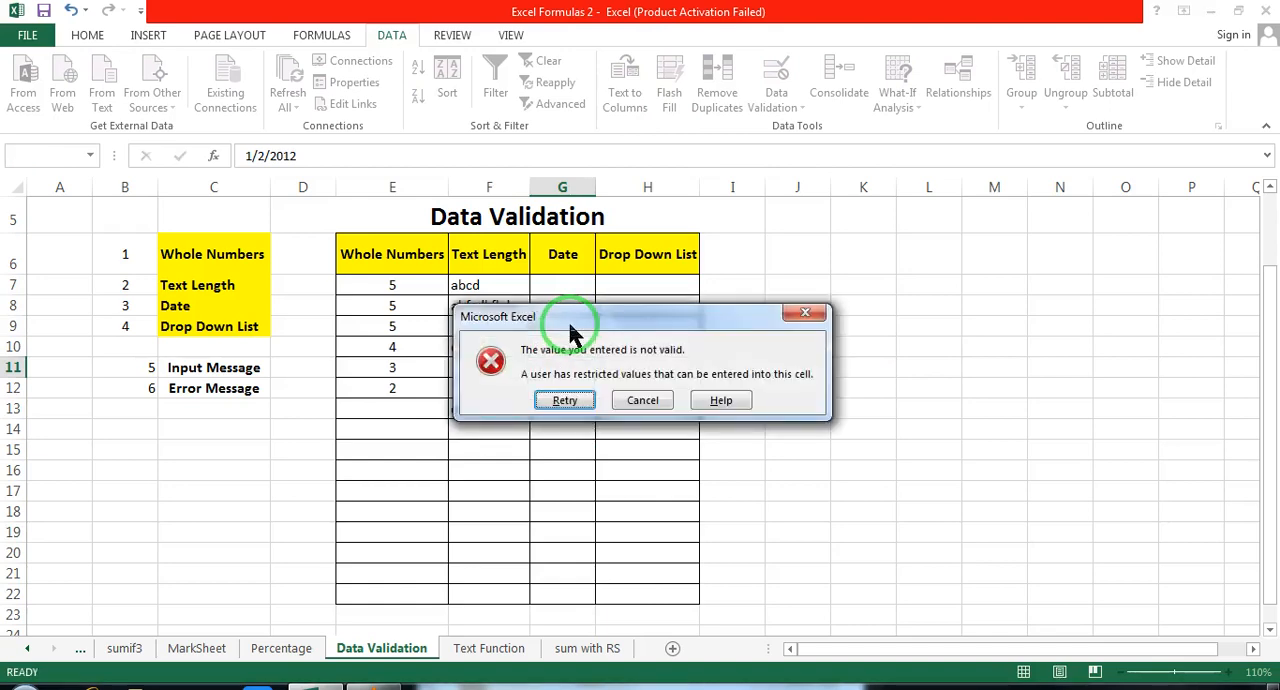
key("Escape")
left_click(565, 369)
Step: Enter the date 1/3/2010 in cell G9 under Date
left_click(562, 333)
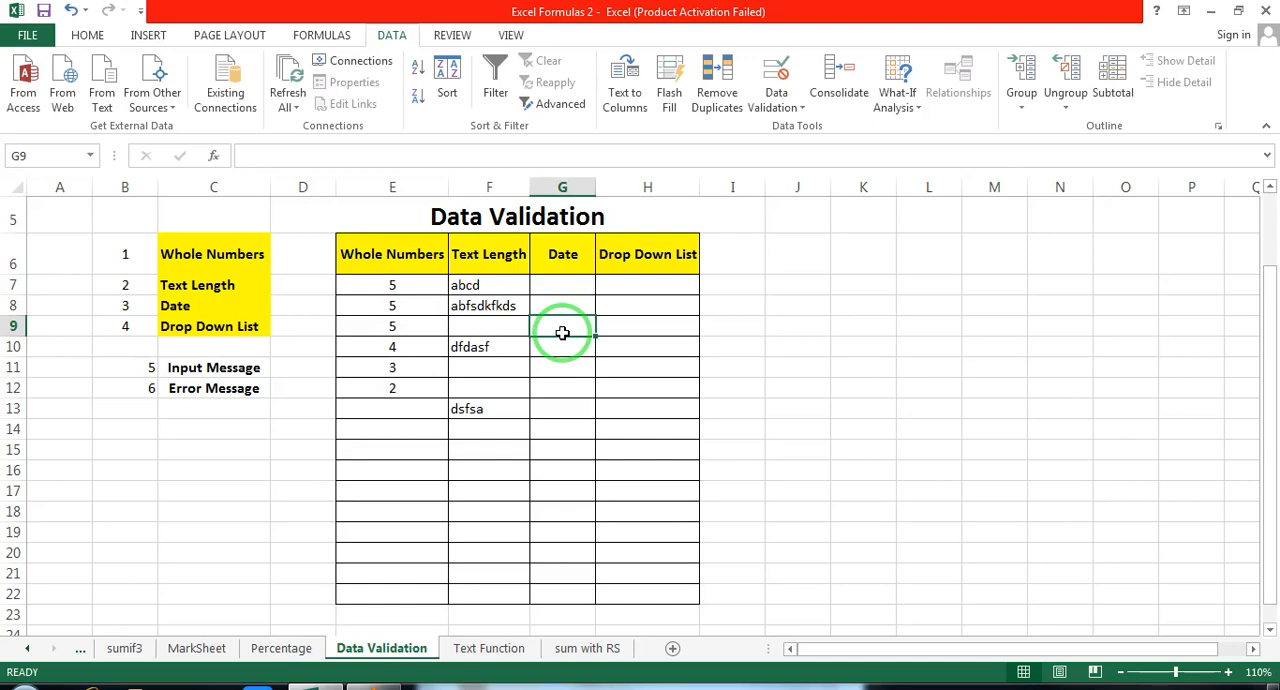
type("1/3/")
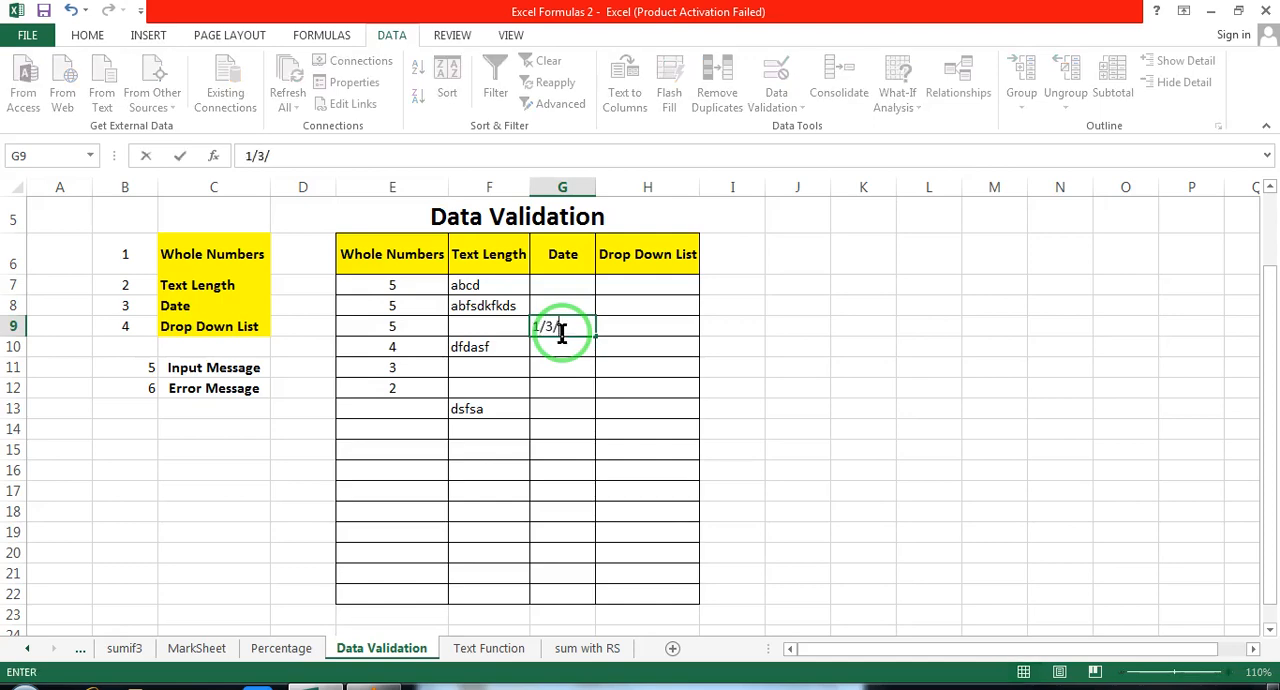
type("2010")
key("Return")
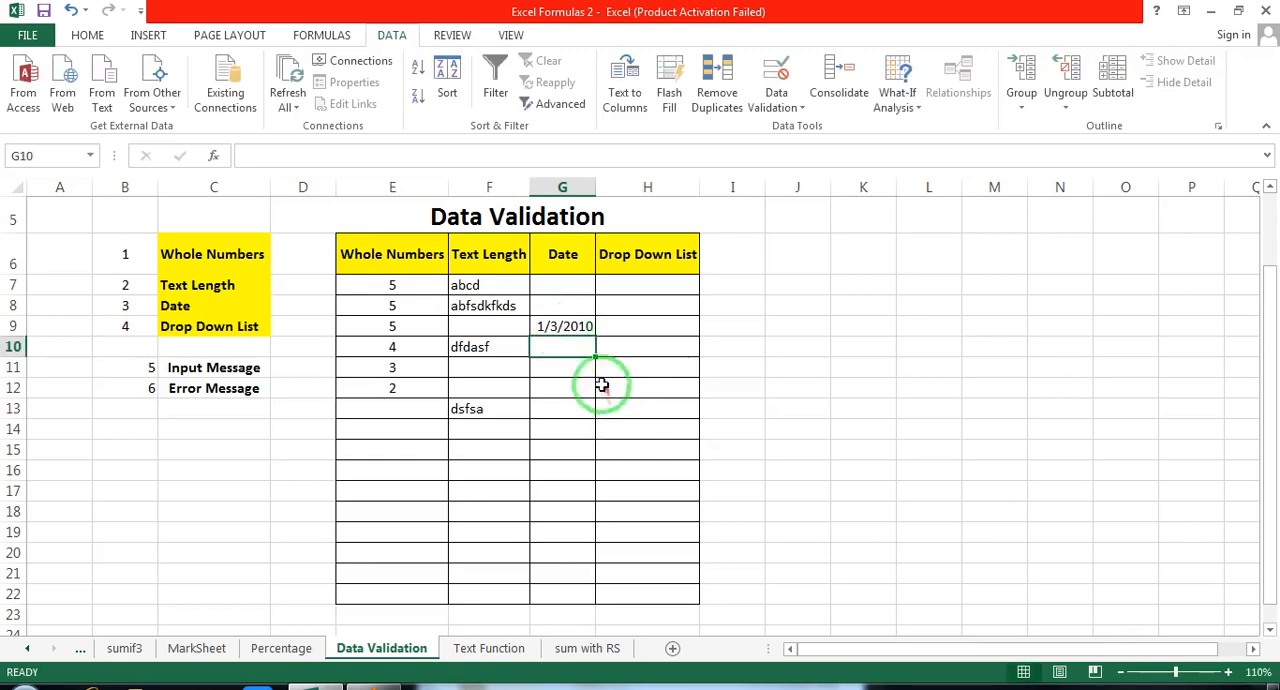
left_click(558, 334)
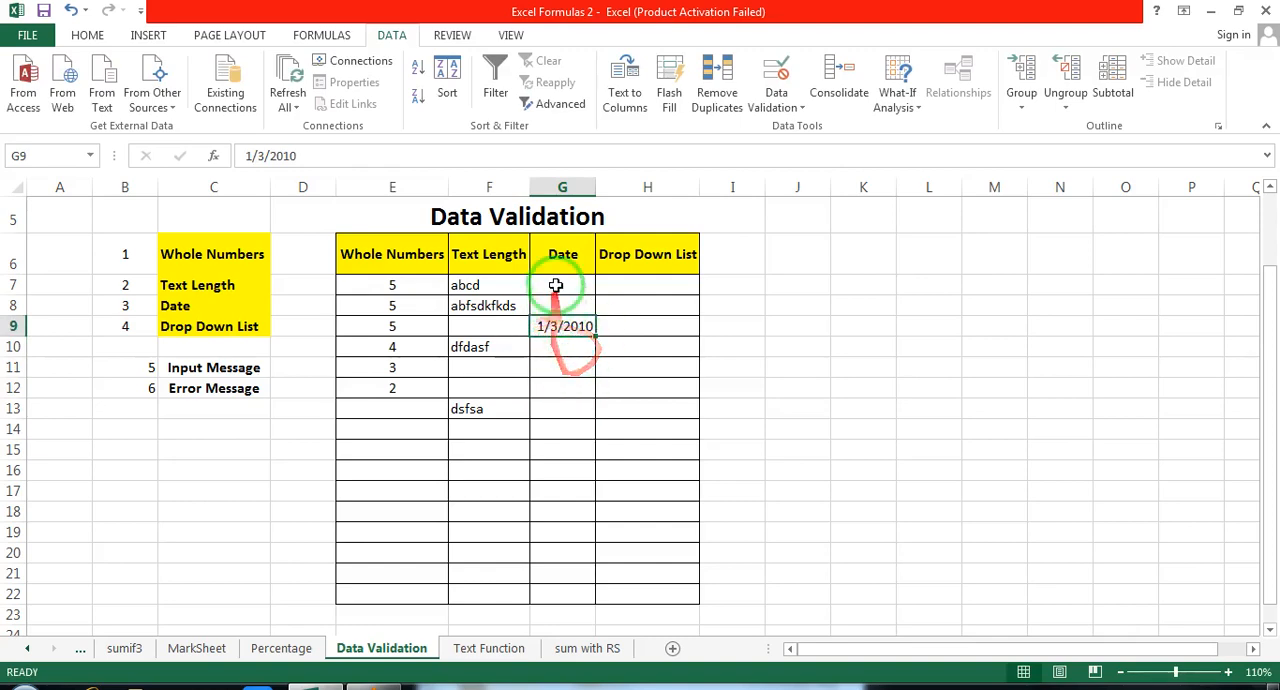
left_click_drag(562, 285, 558, 585)
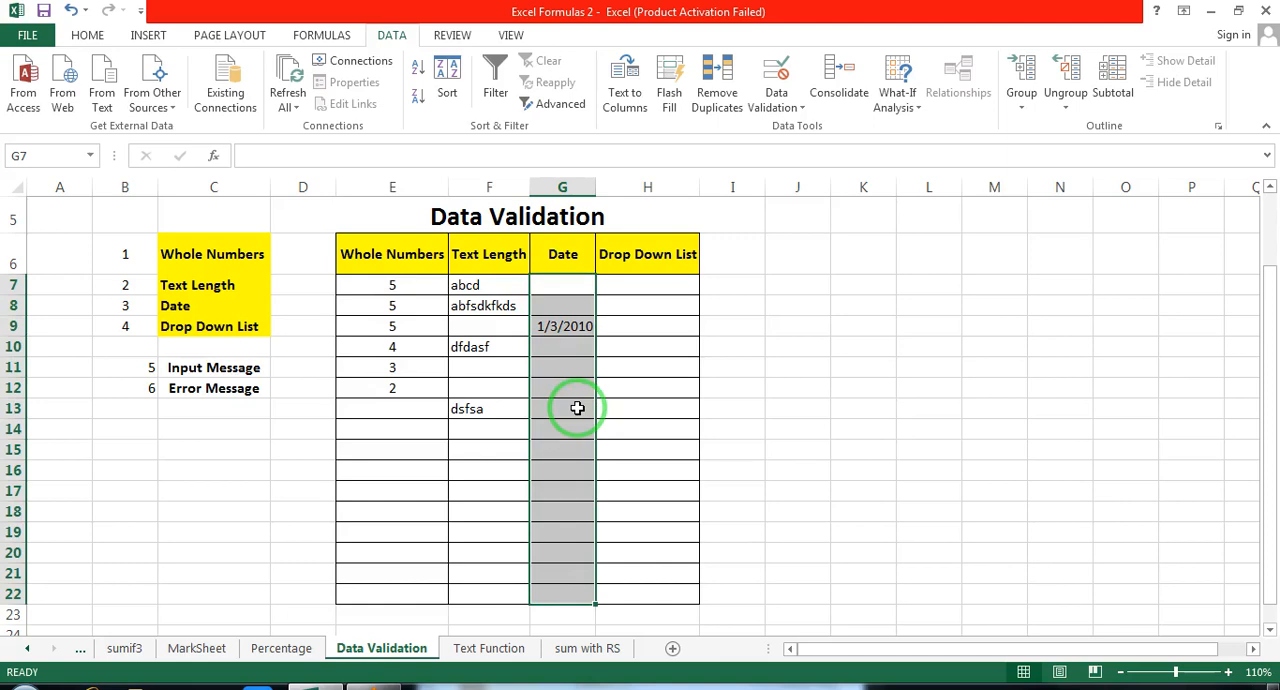
left_click_drag(560, 285, 556, 607)
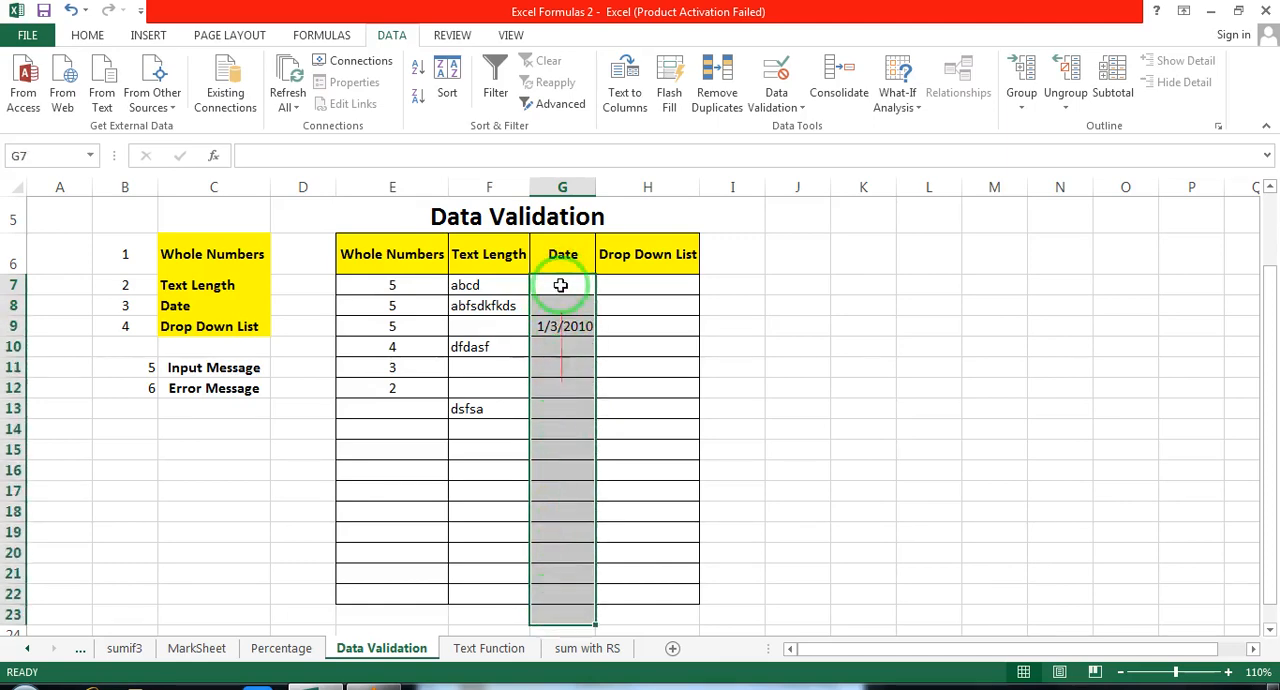
left_click(560, 284)
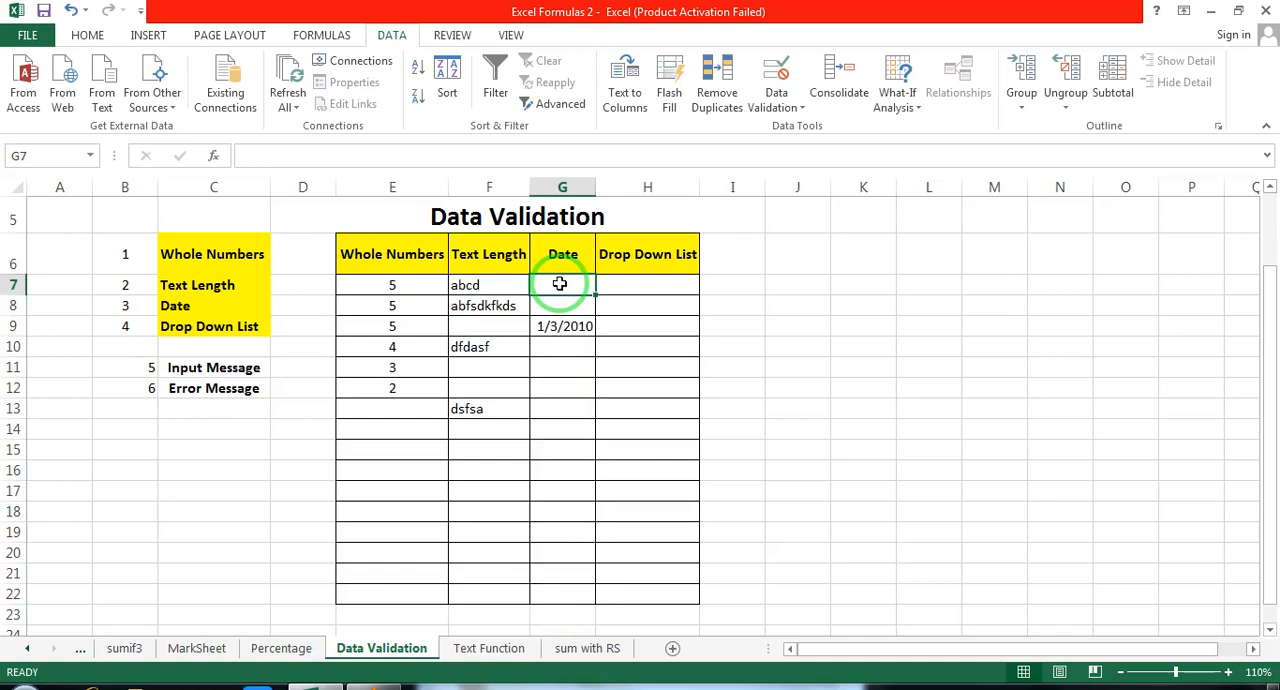
left_click(654, 284)
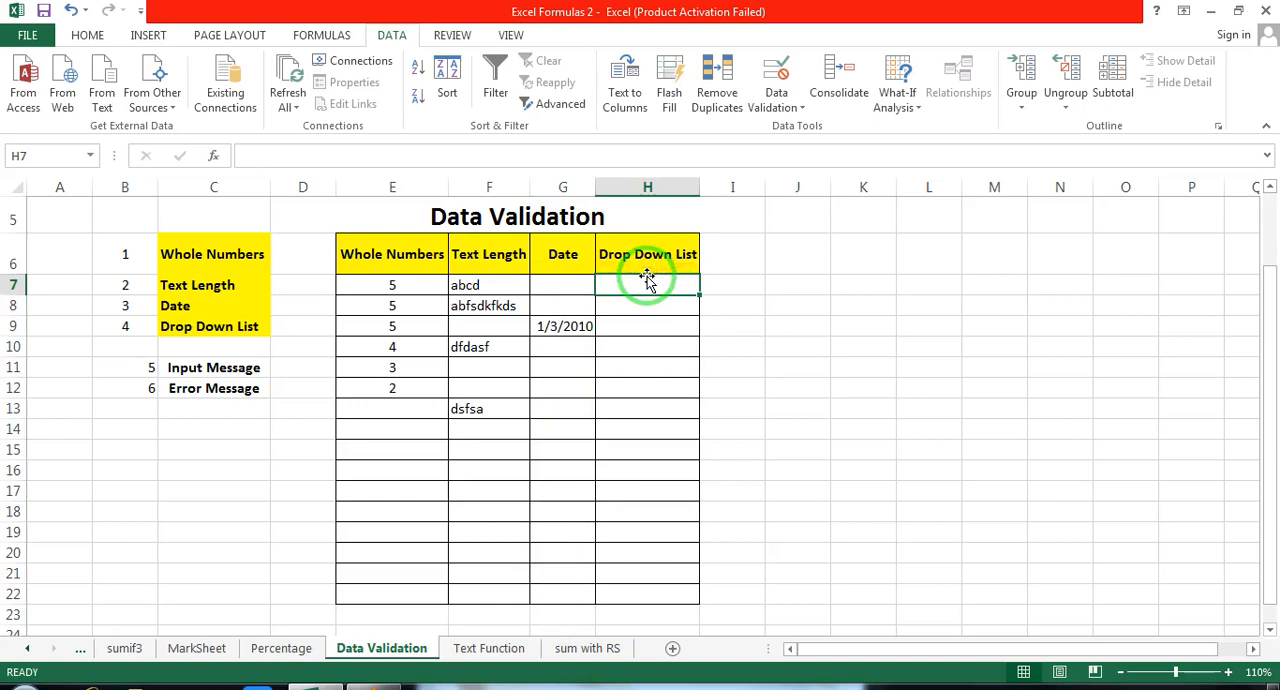
Step: Start a city list beside the table with Lahore in K7, Karachi in K8 and Kharian in K9
left_click(857, 289)
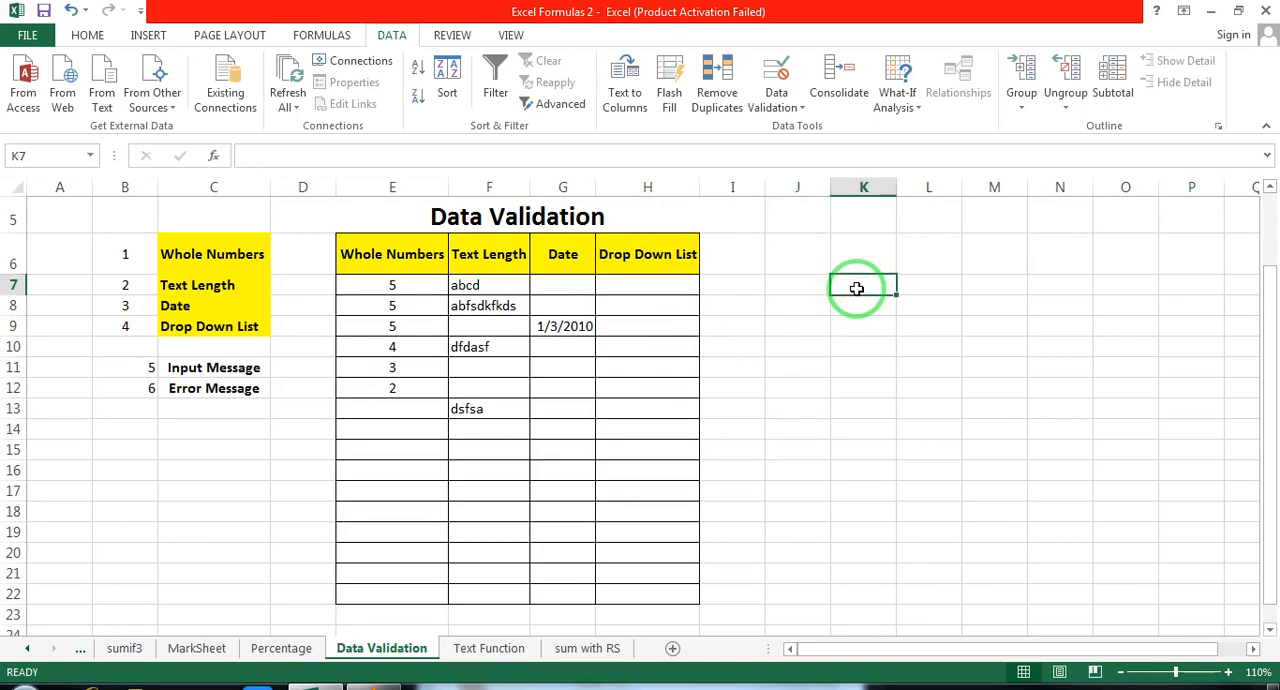
type("Lho")
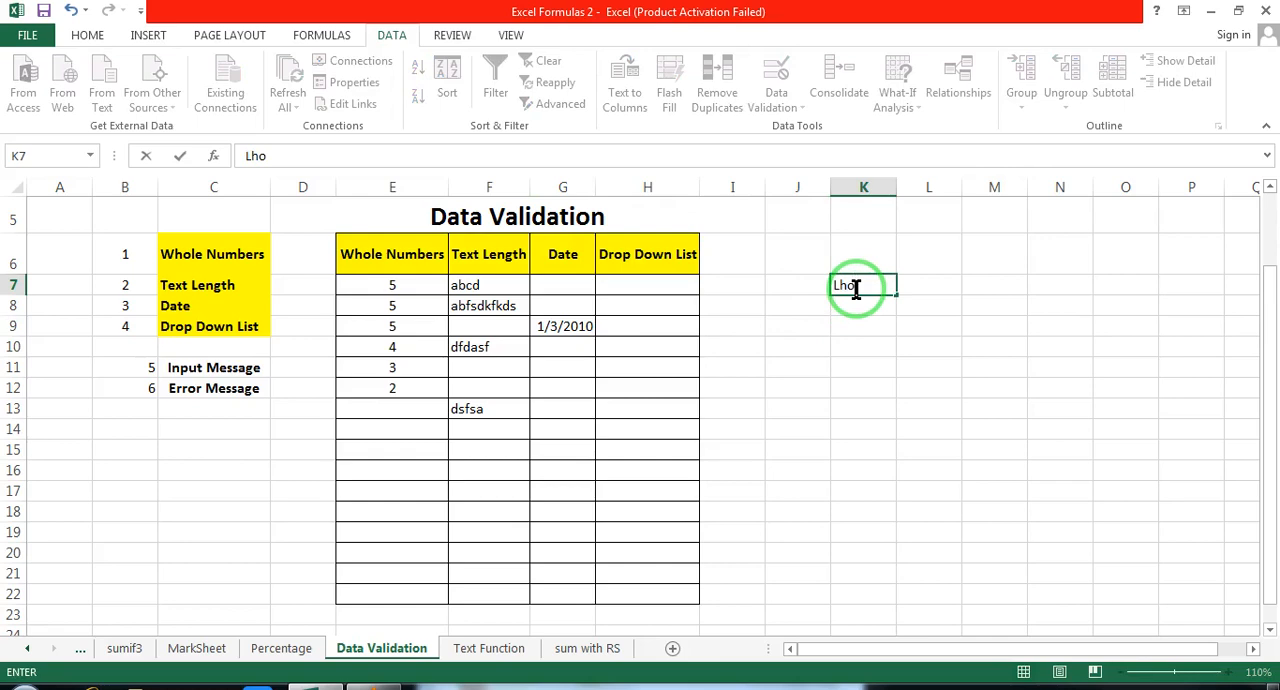
key("BackSpace")
key("BackSpace")
type("ahore")
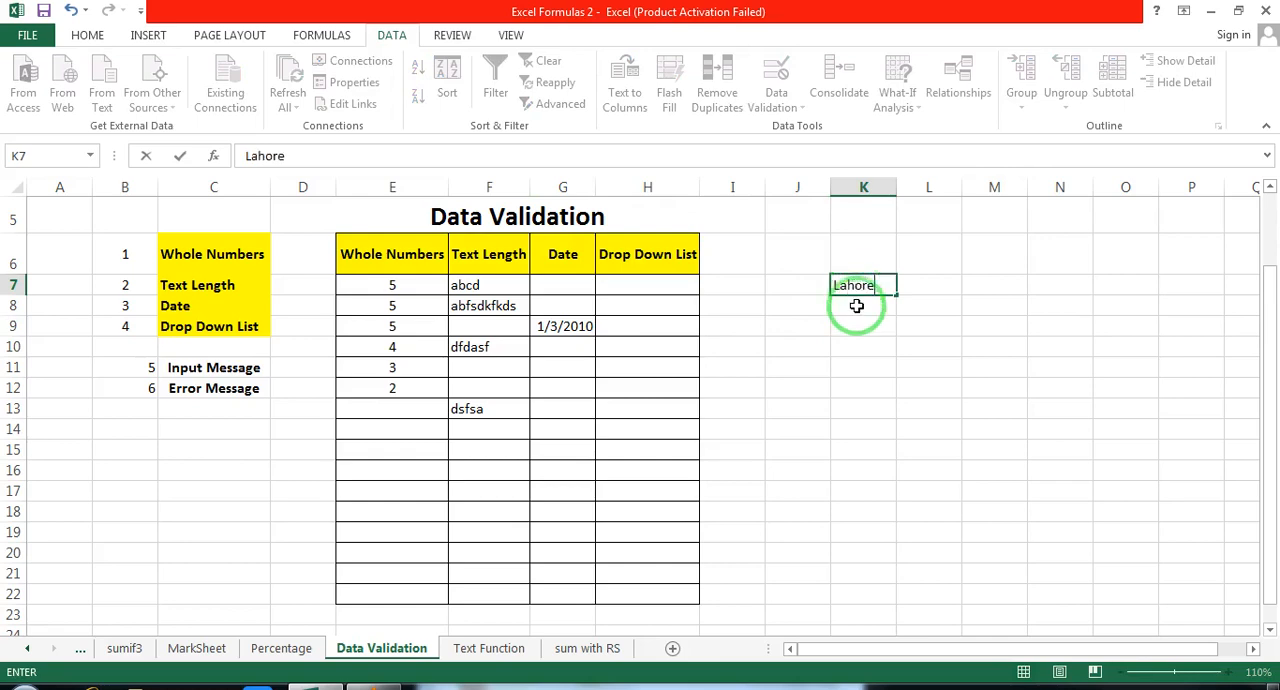
left_click(857, 306)
type("Karachi")
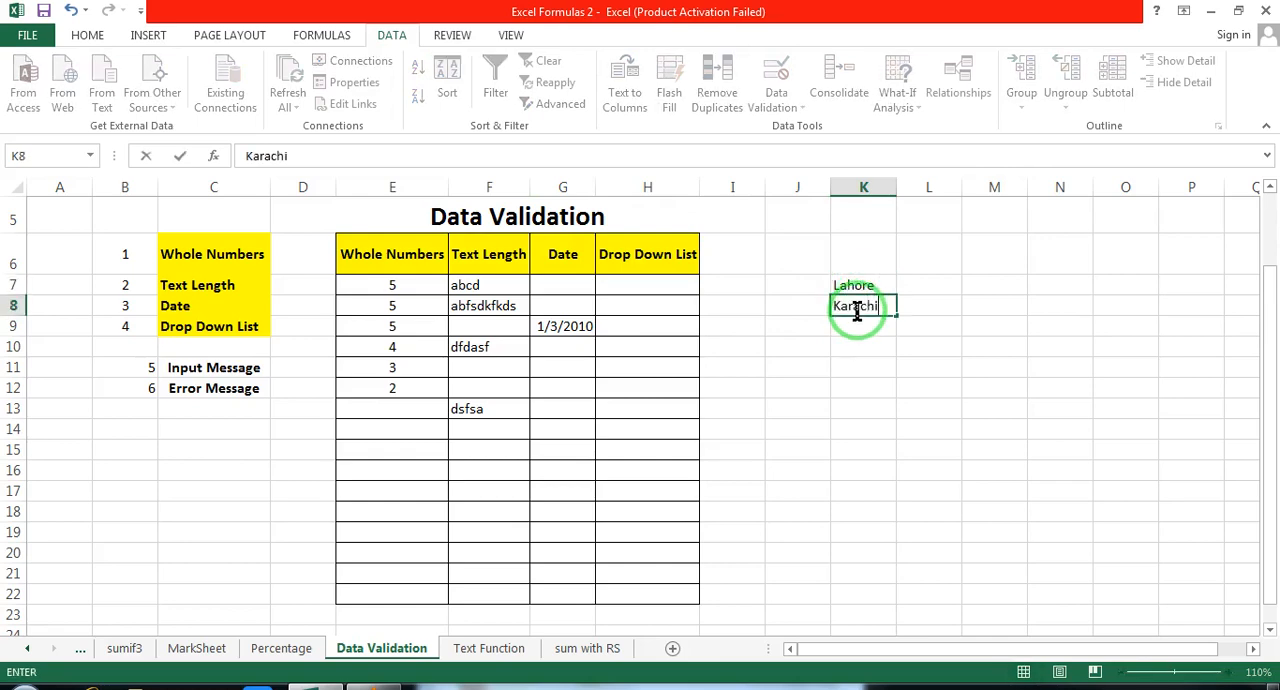
left_click(872, 338)
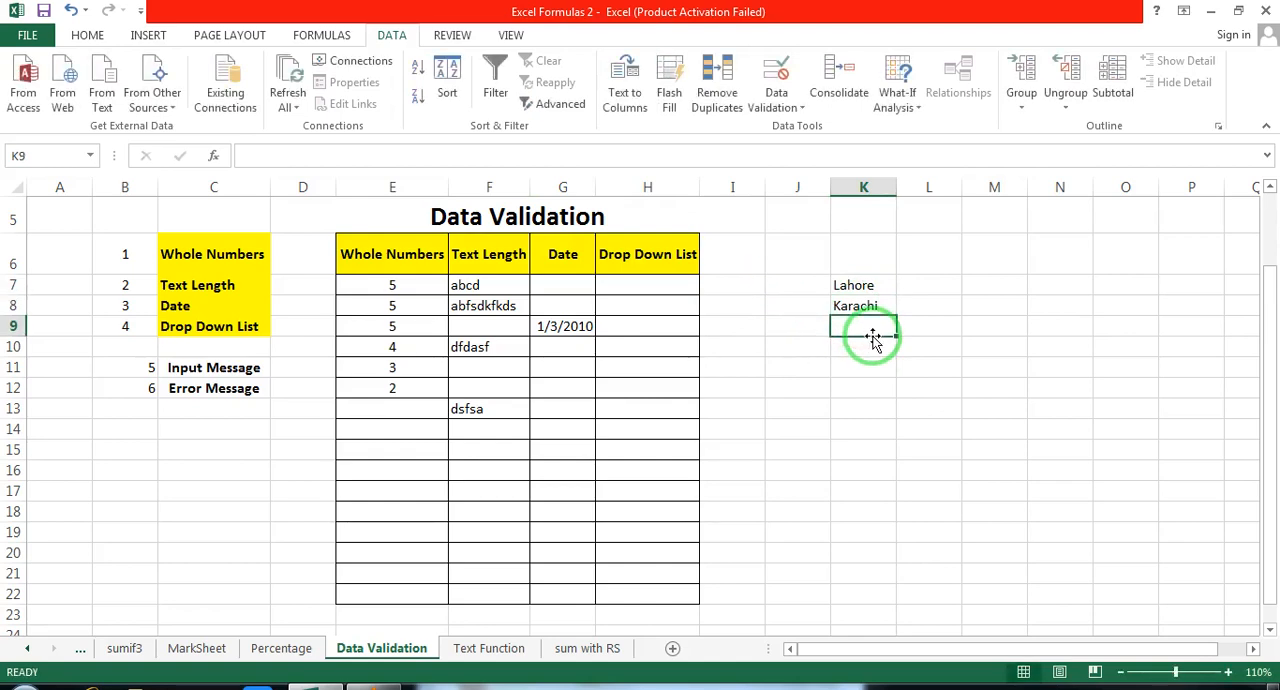
type("Kharian")
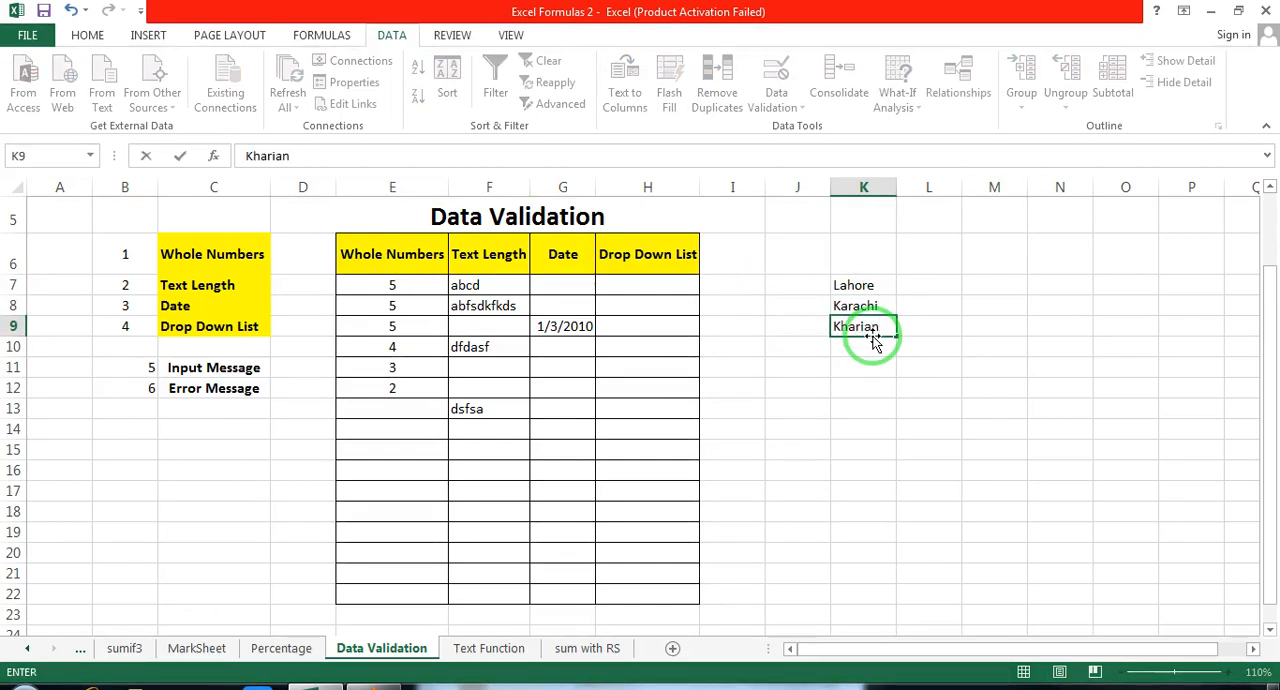
Step: Complete the city list with Islambad in K10, Hydrabad in K11, Faislabad in K12 and Gujrat in K13
left_click(874, 348)
type("I")
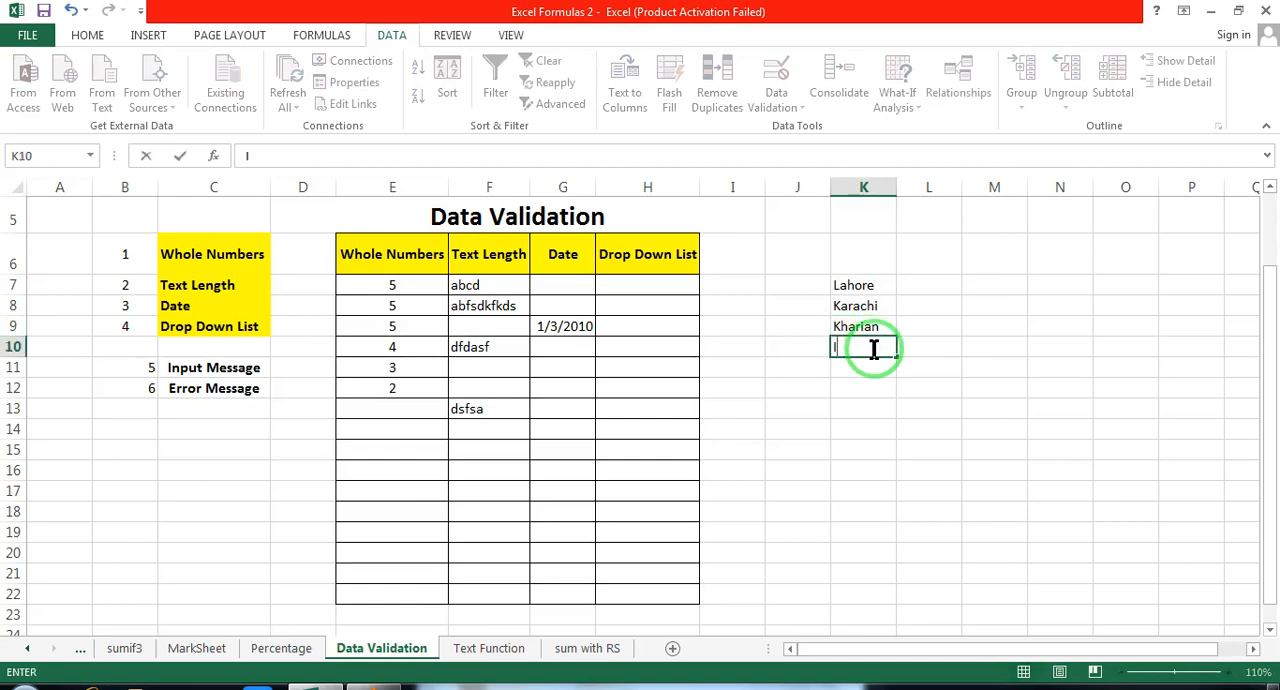
type("slambad")
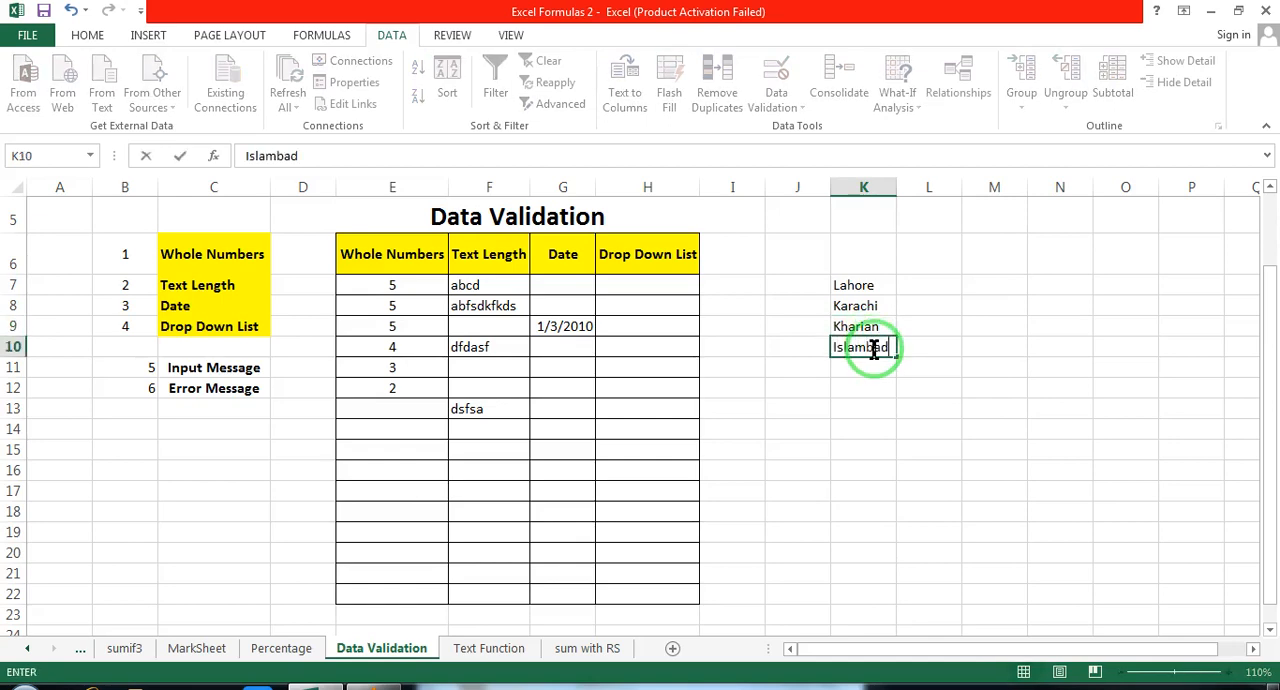
left_click(866, 368)
type("Hy")
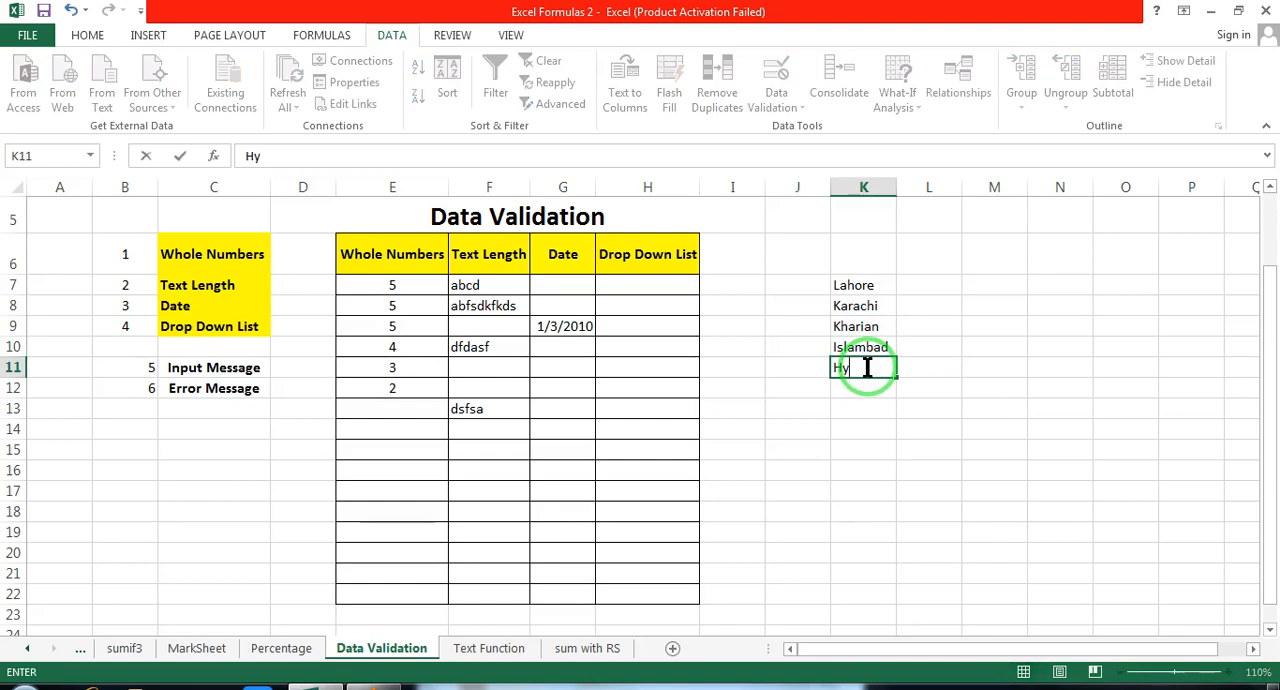
type("drabad")
left_click(867, 393)
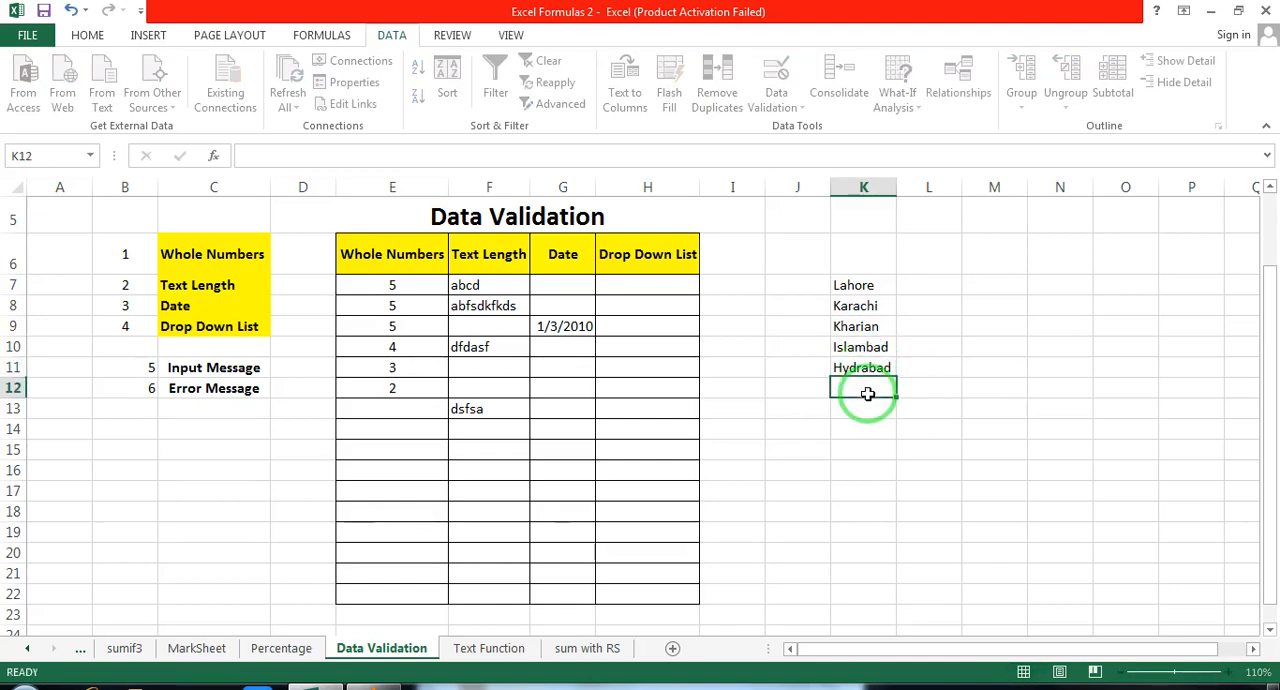
type("Fai")
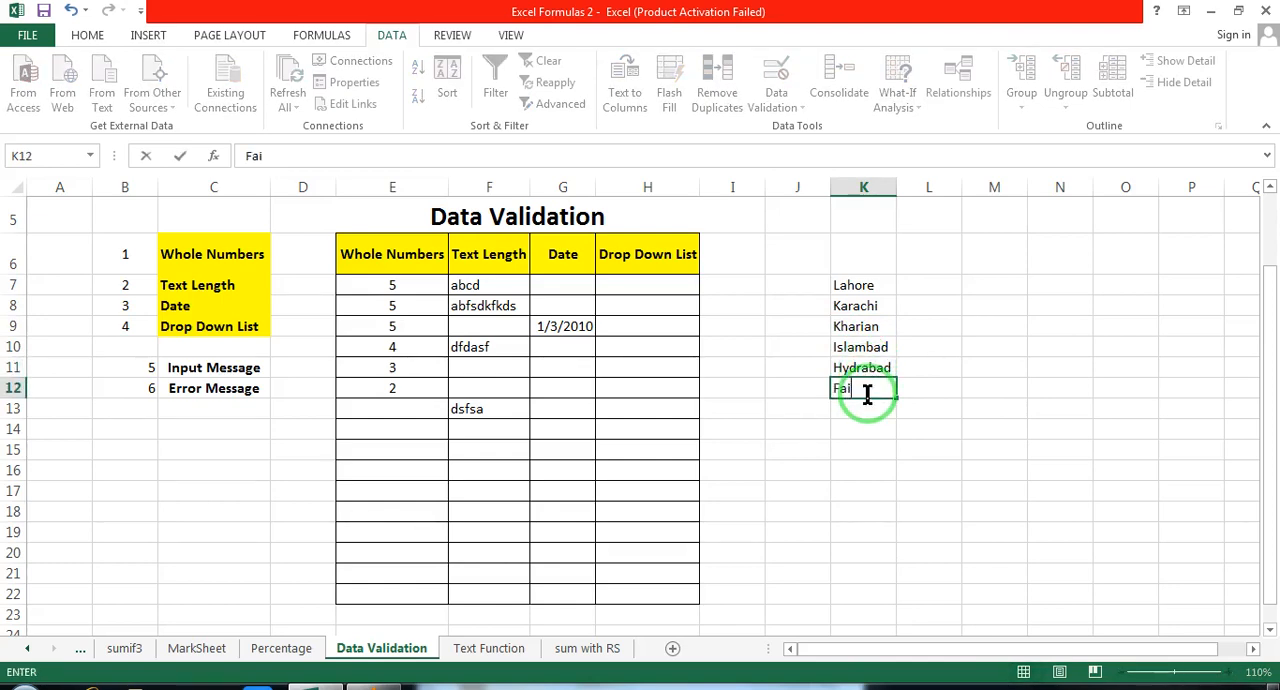
type("slabad")
left_click(863, 412)
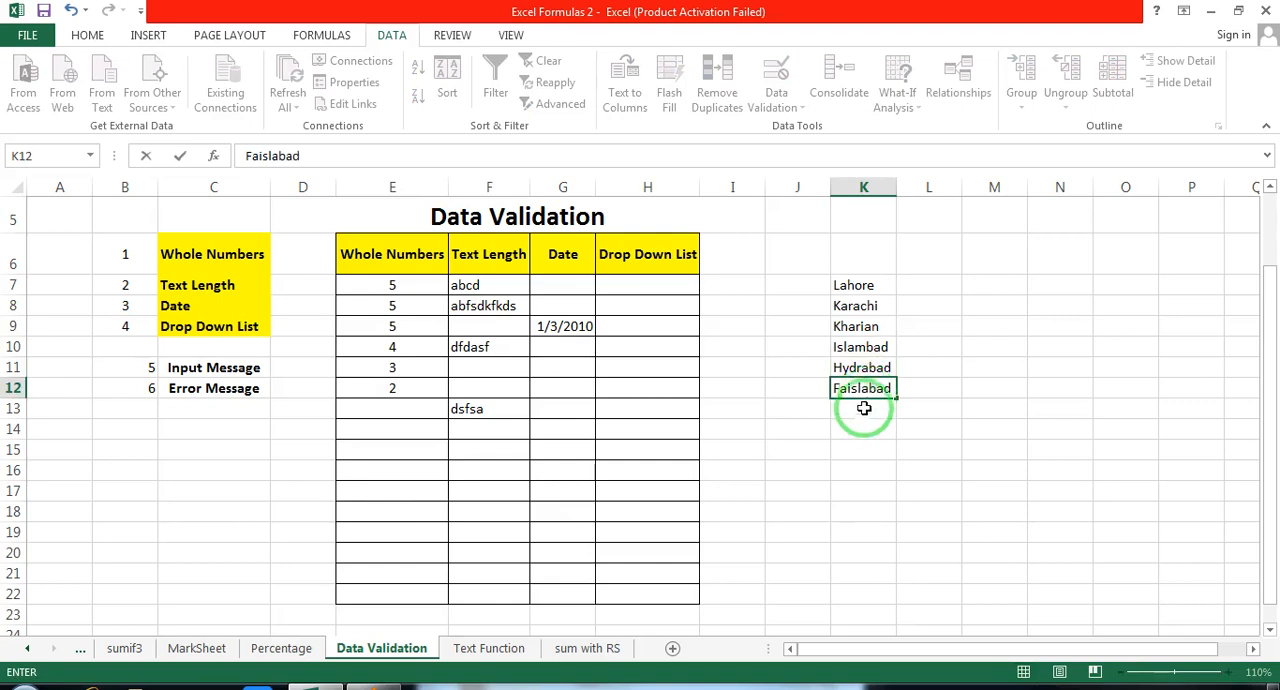
type("Gujrat")
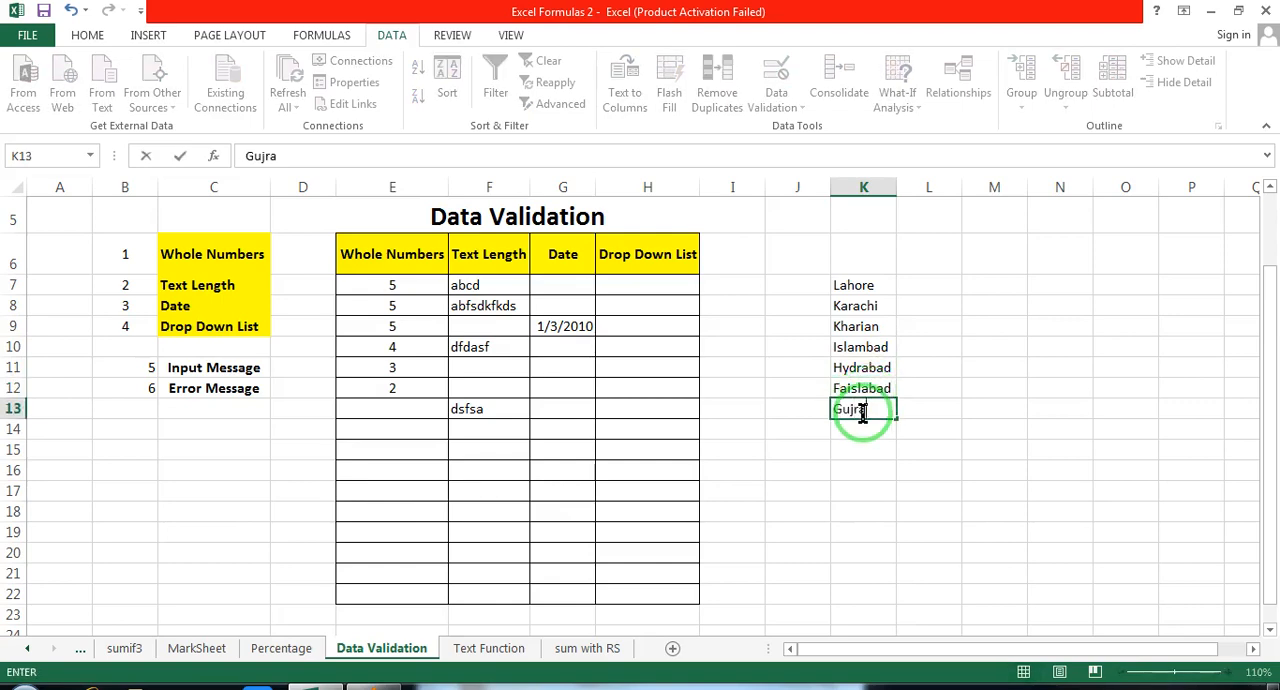
left_click(872, 446)
left_click_drag(849, 286, 877, 418)
left_click(648, 284)
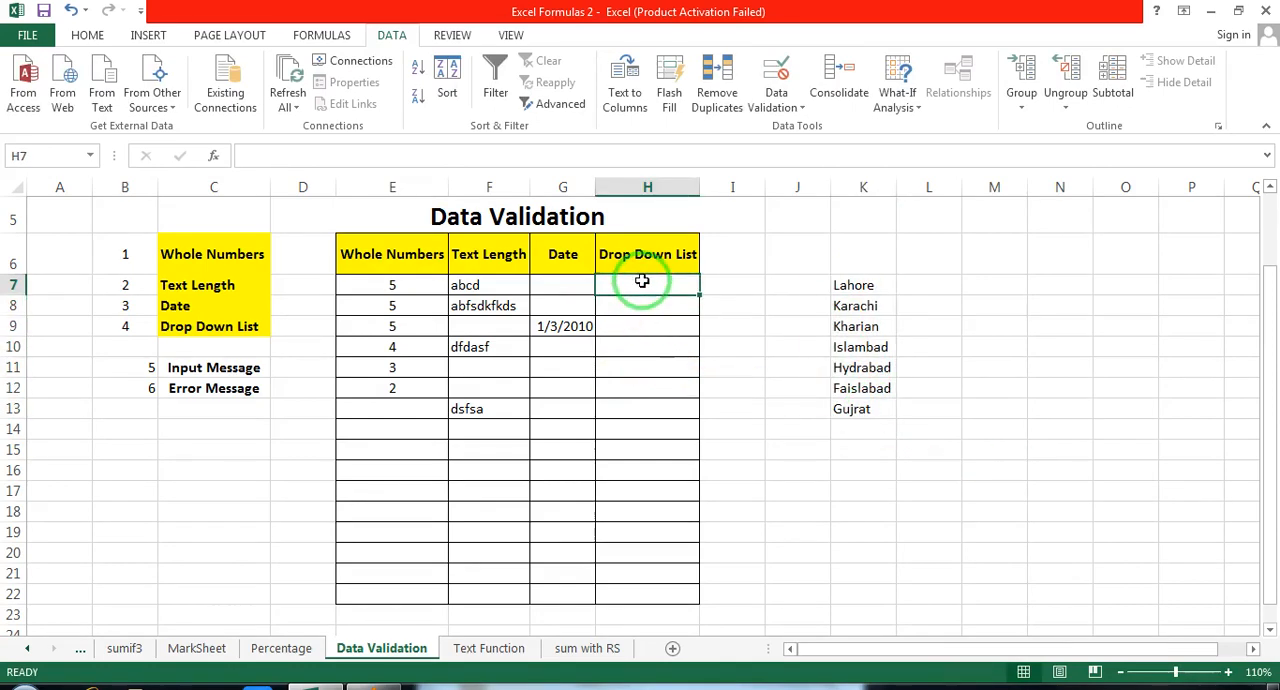
left_click(740, 325)
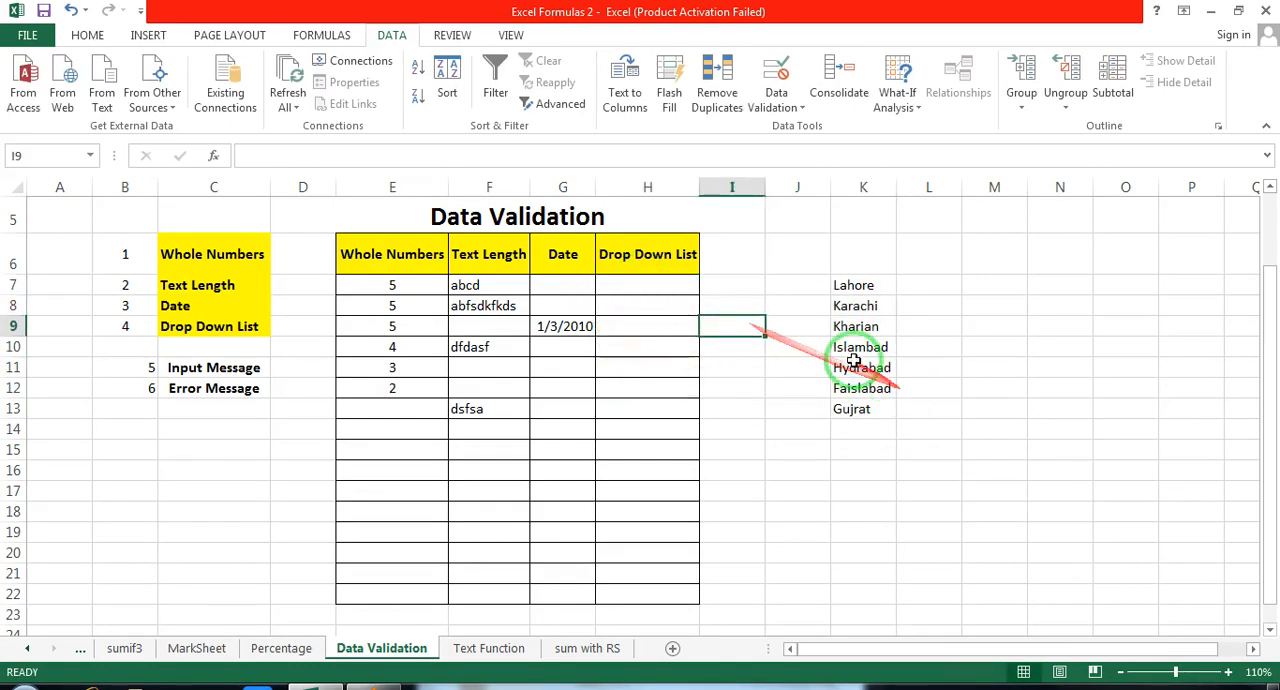
Step: Begin a data validation rule for H7:H22 under Drop Down List and set it to allow a List
left_click(640, 286)
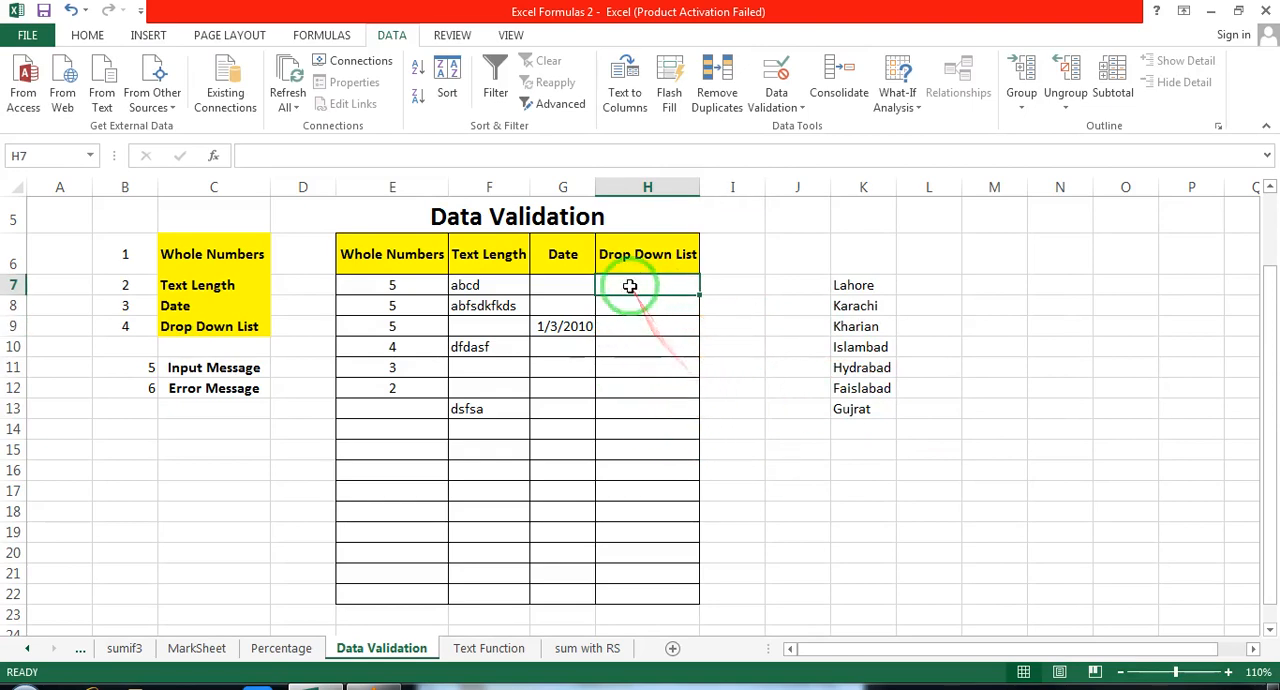
left_click_drag(626, 286, 636, 580)
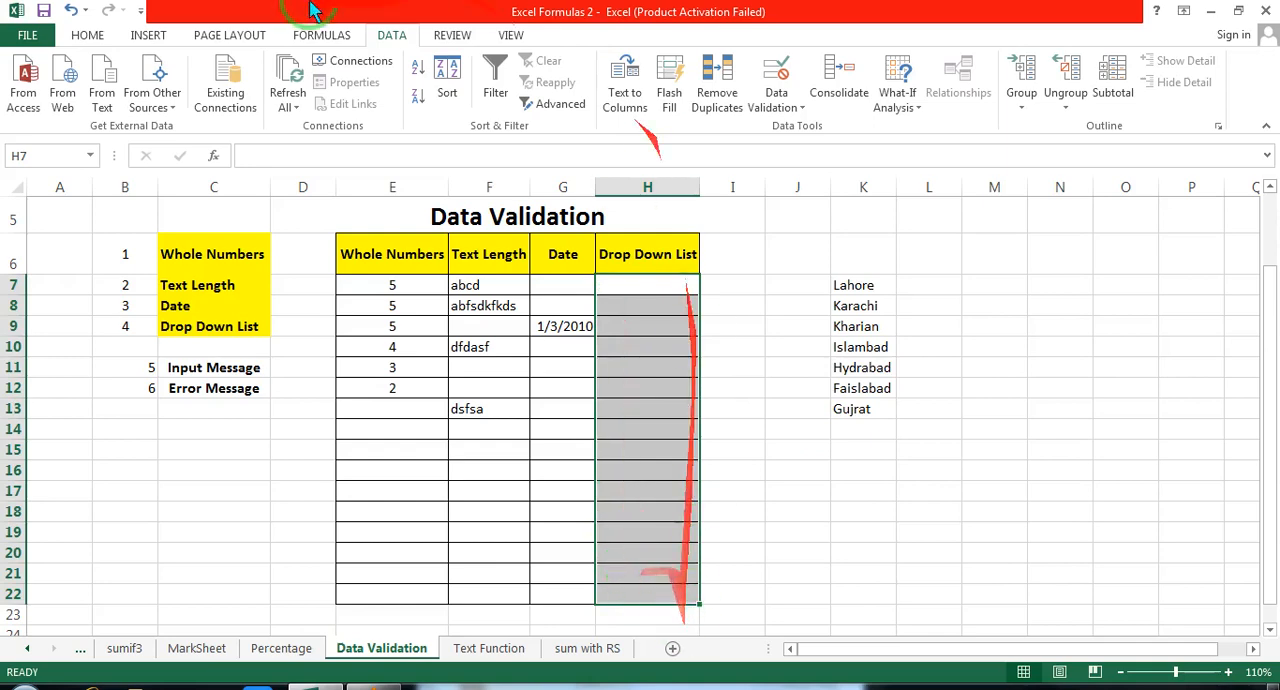
left_click(388, 42)
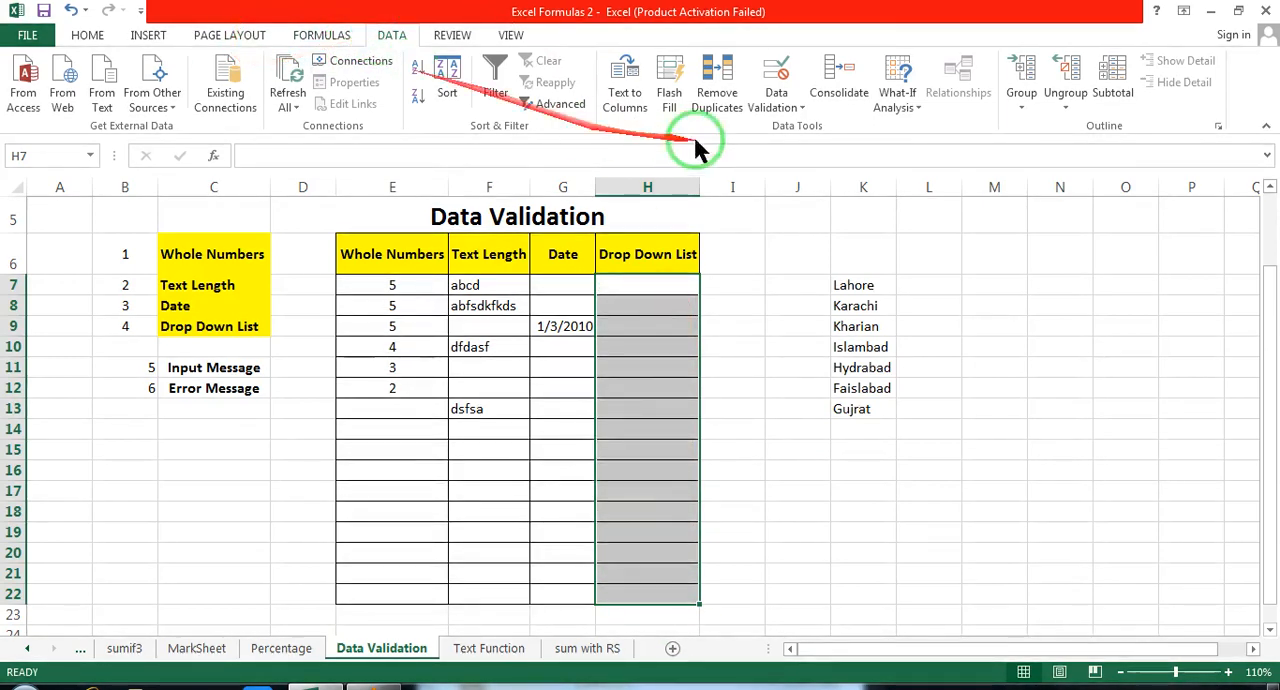
left_click(776, 95)
left_click(841, 130)
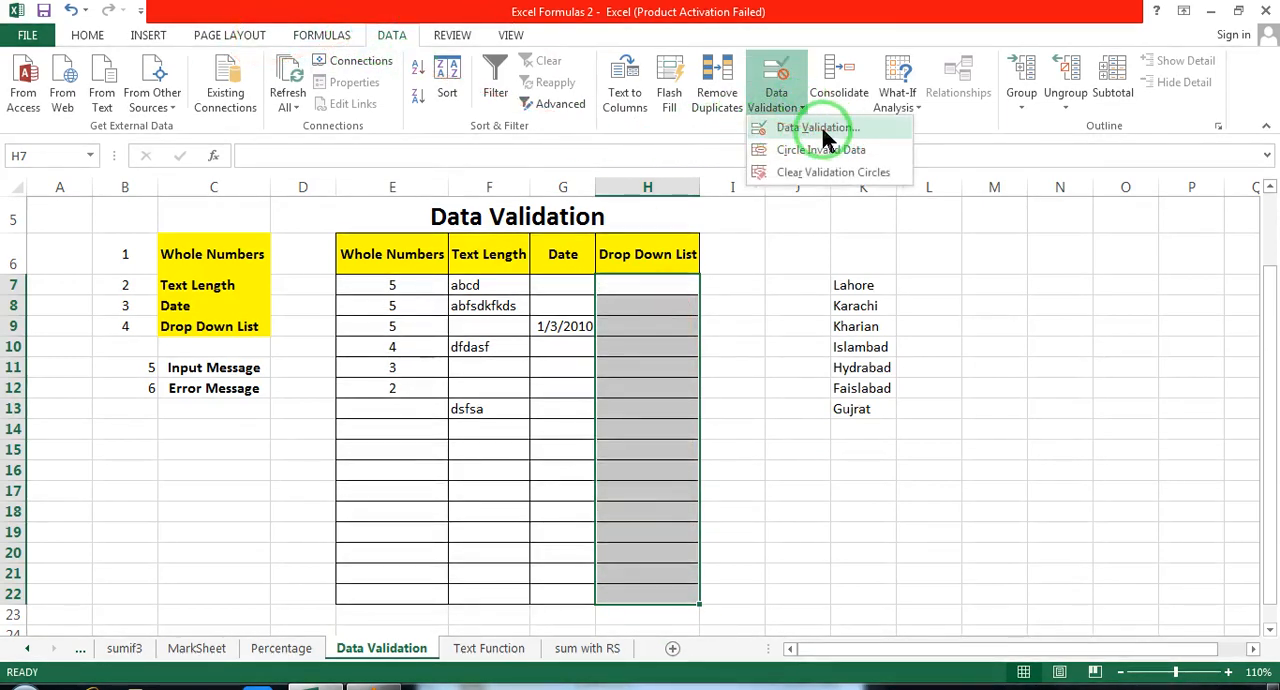
left_click(822, 130)
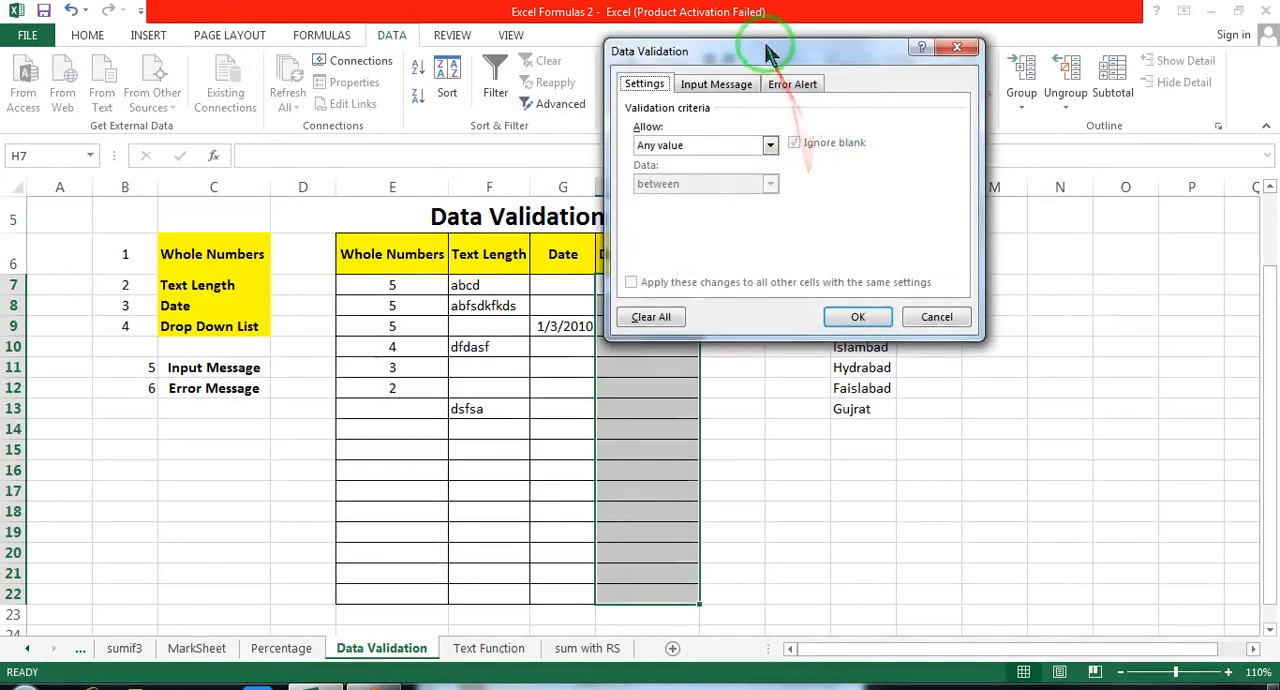
left_click_drag(771, 49, 722, 122)
left_click(601, 166)
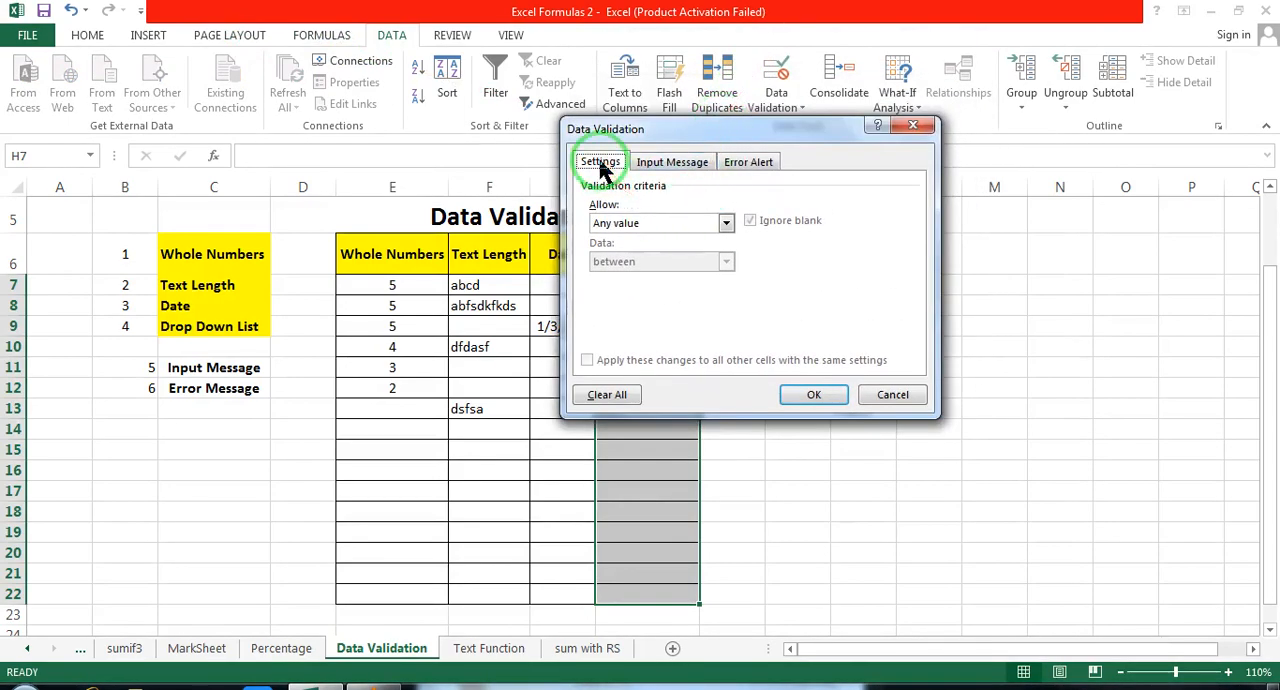
left_click(728, 223)
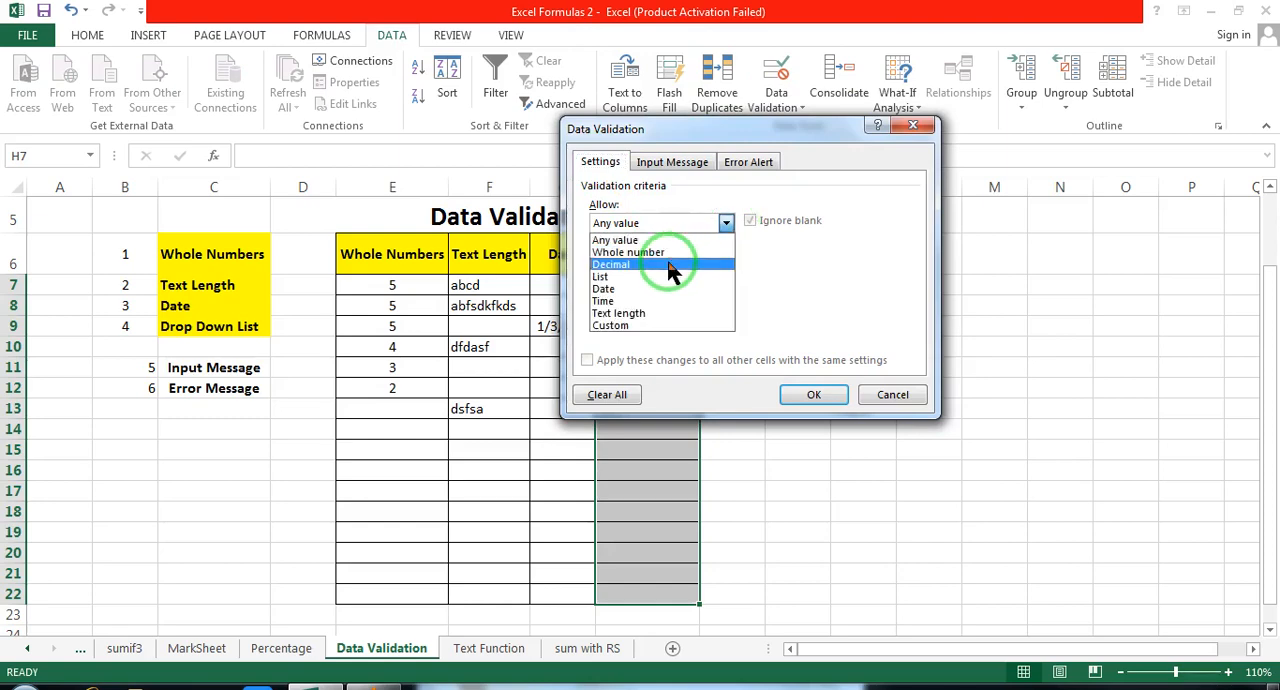
left_click(623, 278)
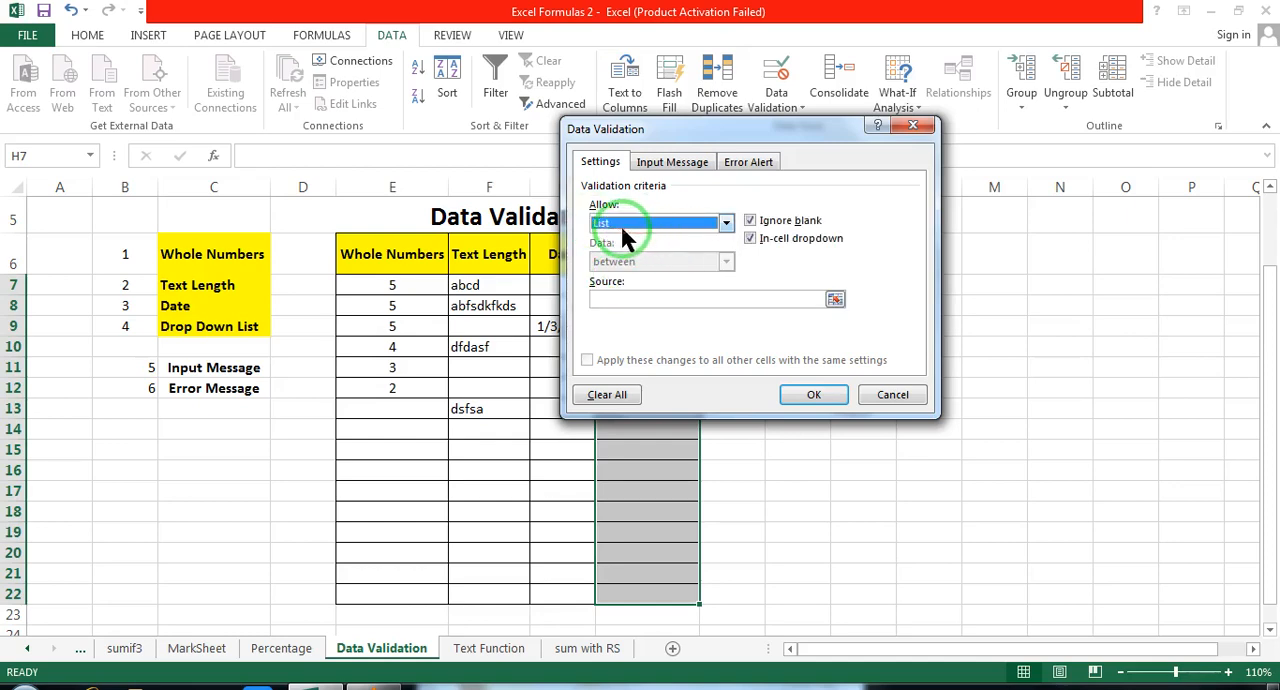
Step: Use the column's own cells, $H$7:$H$22, as the list source and apply the validation rule
left_click(608, 298)
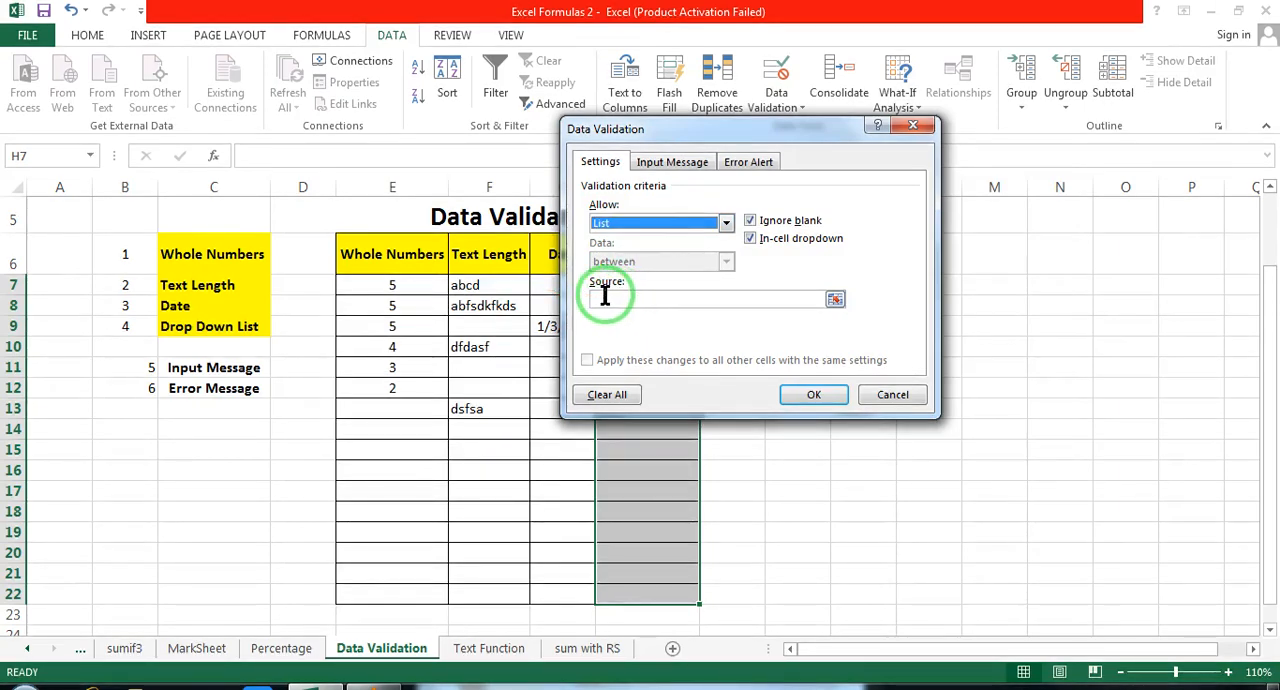
left_click(836, 300)
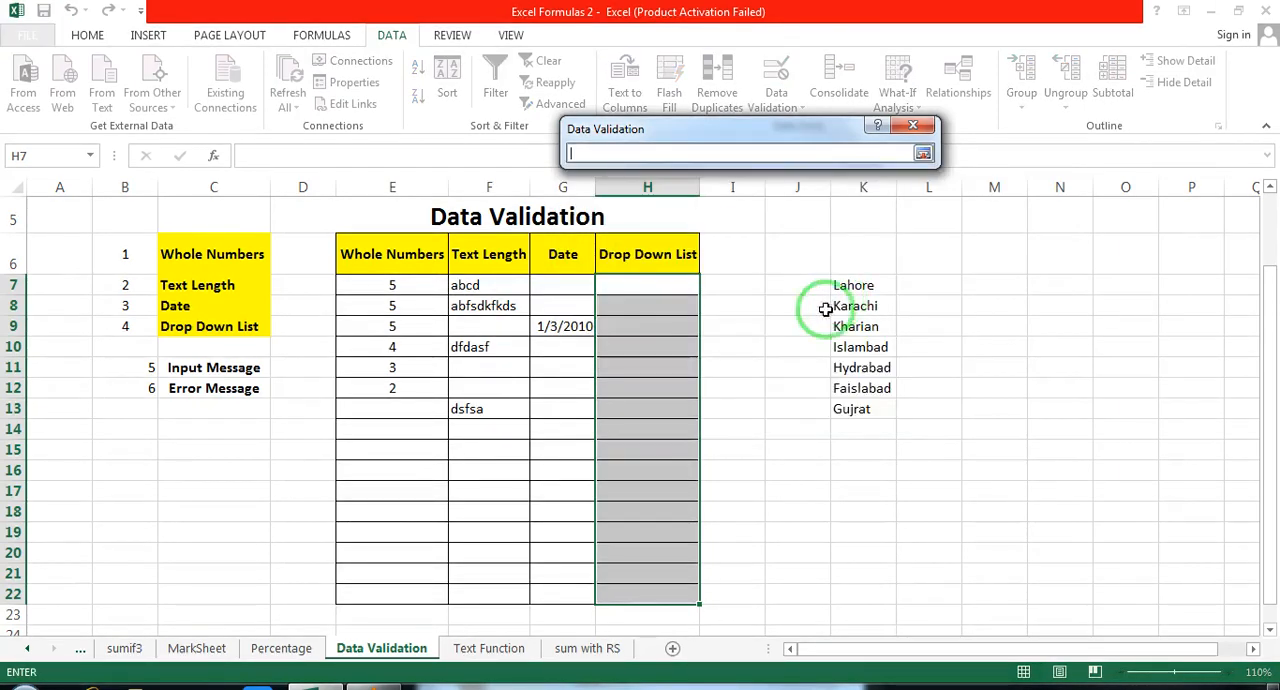
left_click_drag(642, 298, 652, 592)
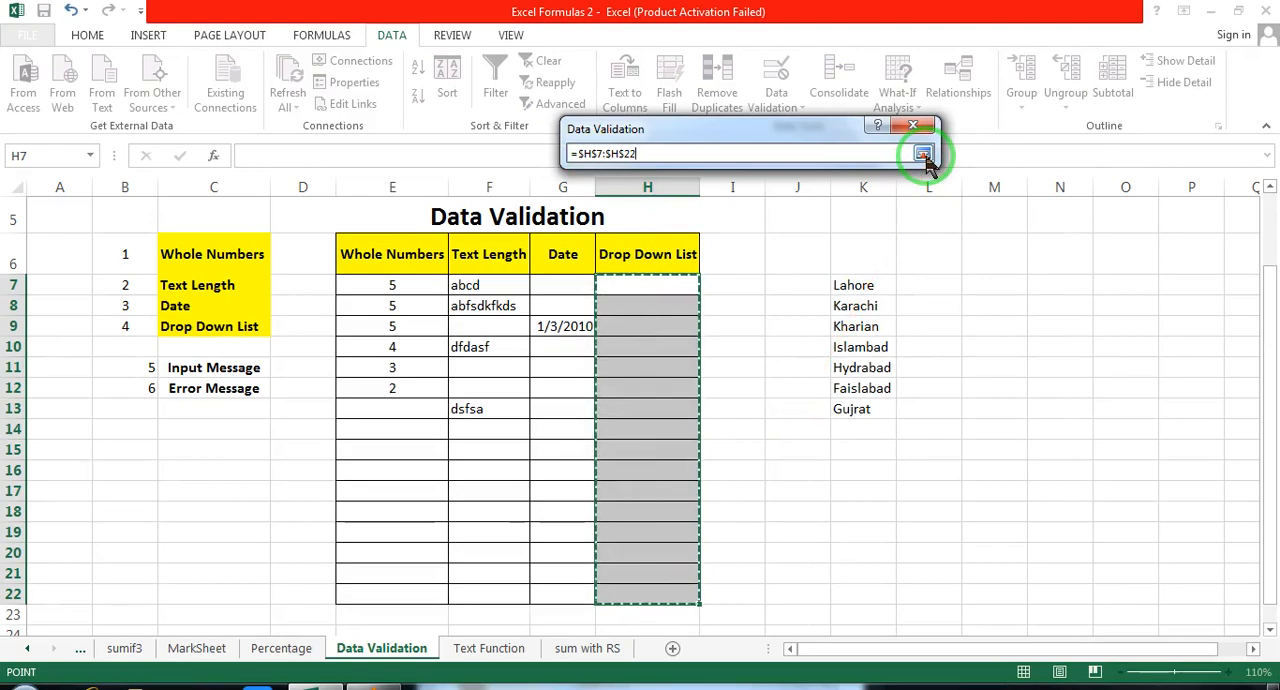
left_click(922, 155)
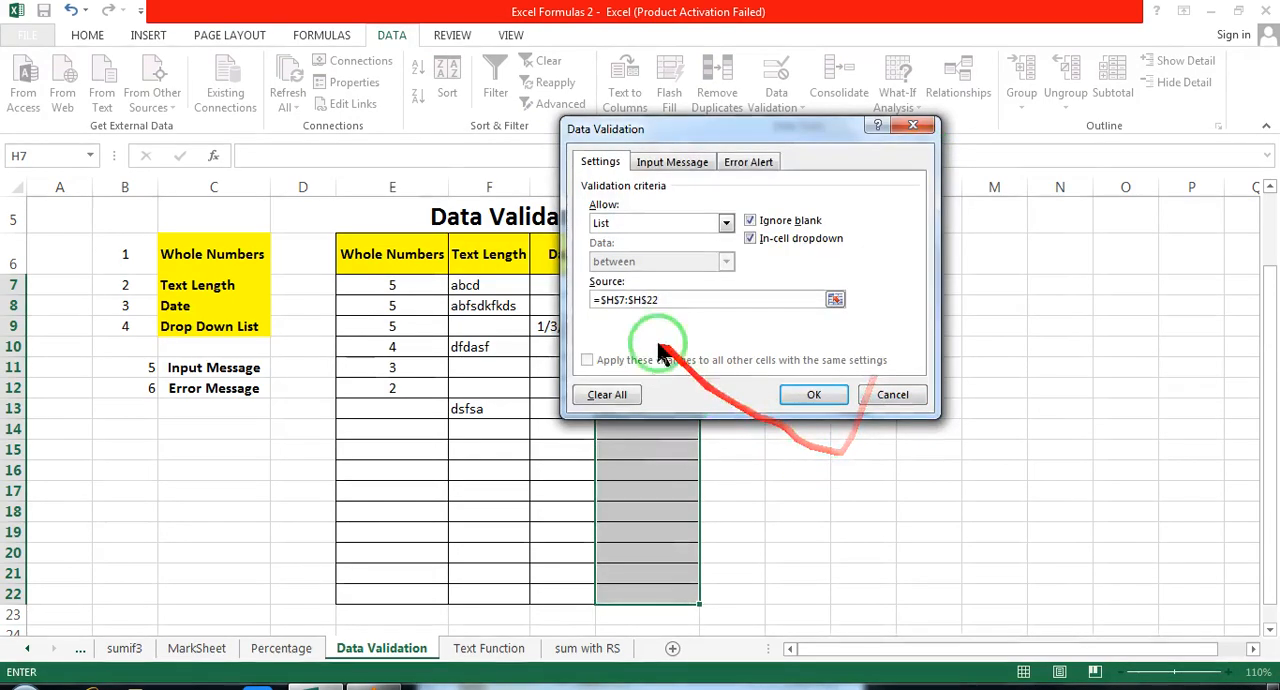
left_click(631, 301)
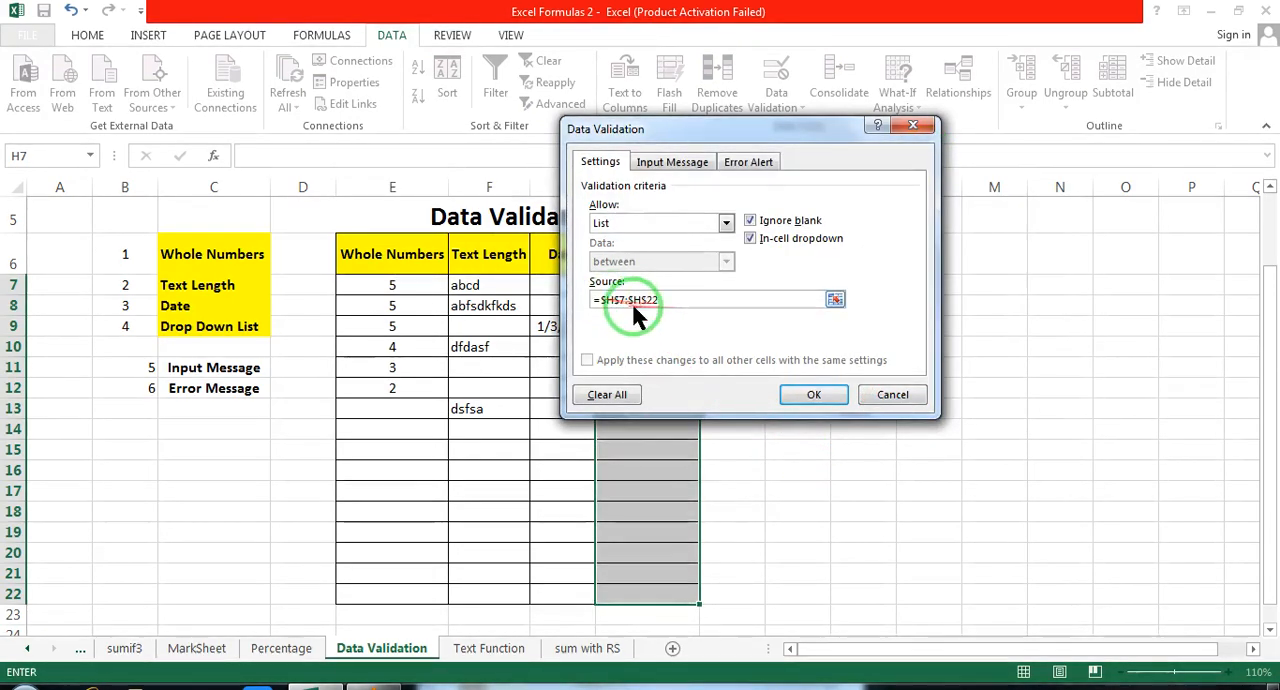
left_click(810, 396)
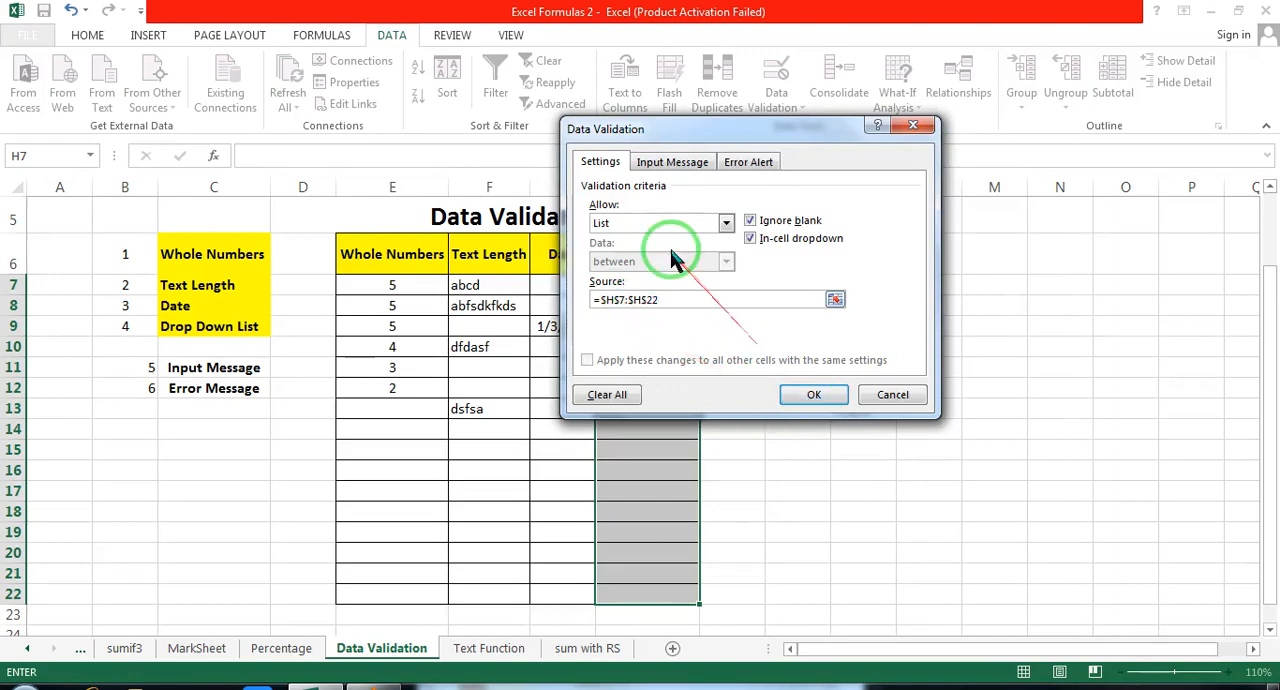
left_click(640, 302)
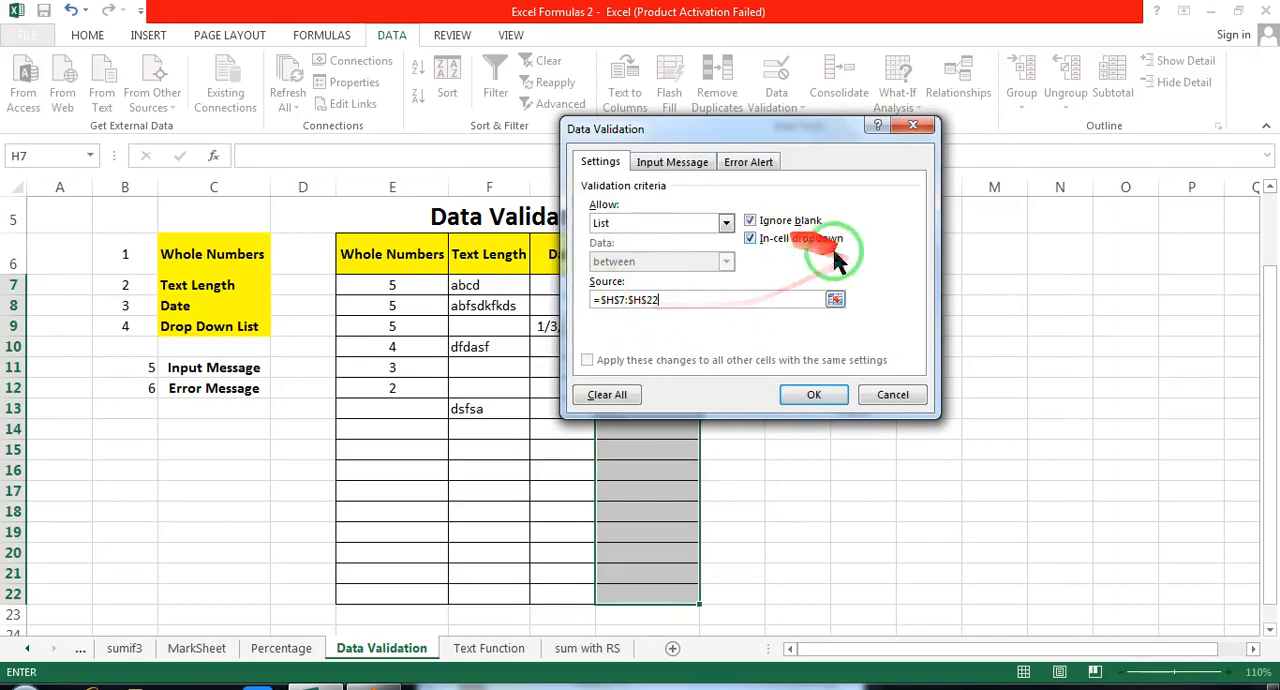
left_click(810, 396)
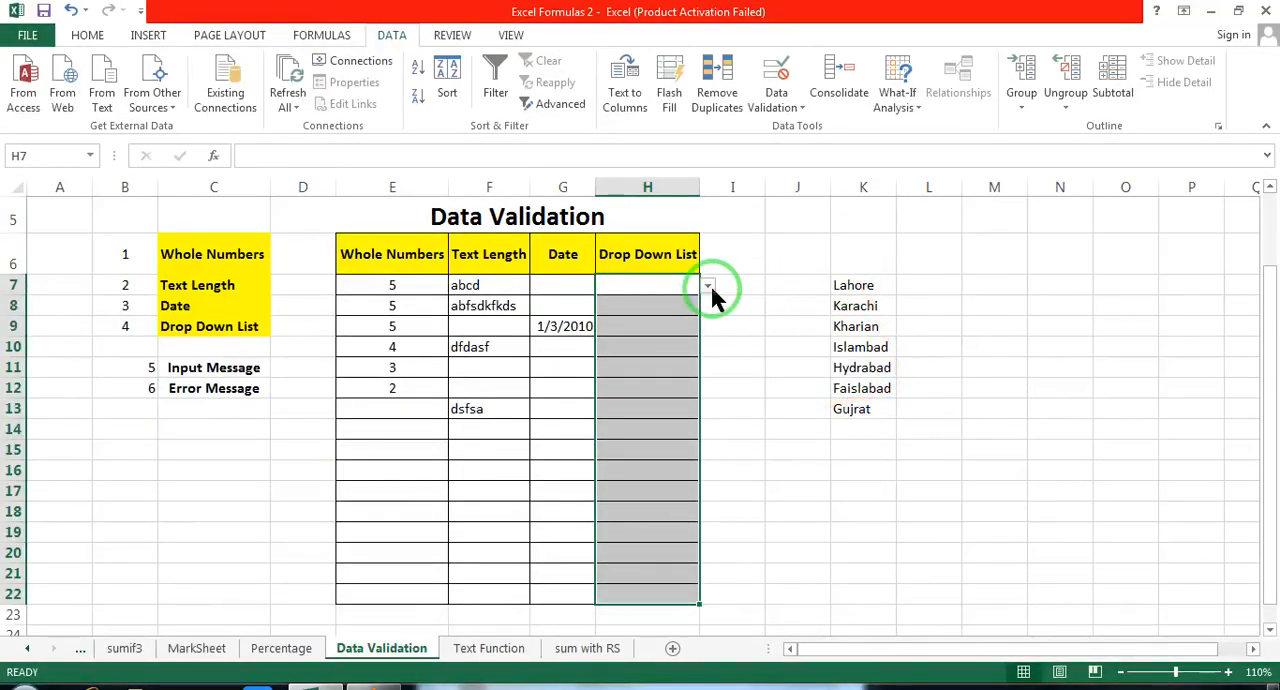
Step: Check the choices offered by the drop-down in cell H7
left_click(707, 286)
mouse_move(709, 338)
left_mouse_down()
mouse_move(713, 387)
mouse_move(711, 334)
left_mouse_up()
left_click(742, 323)
left_click(733, 272)
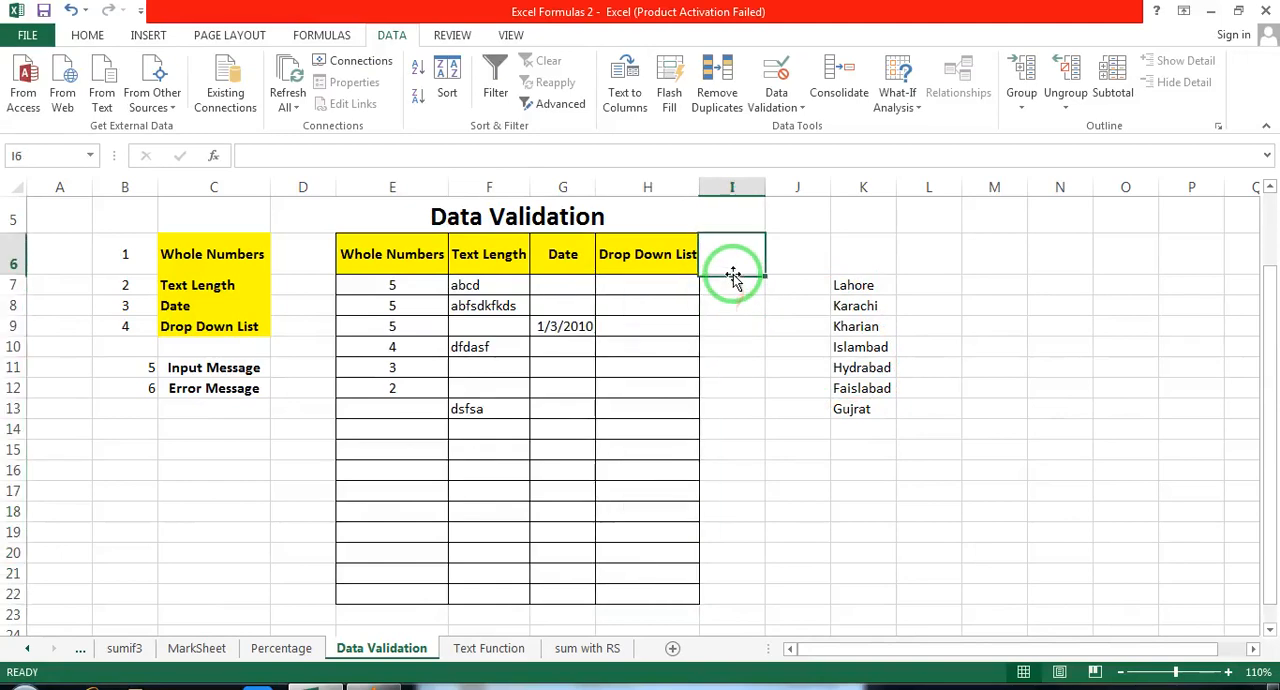
left_click(755, 285)
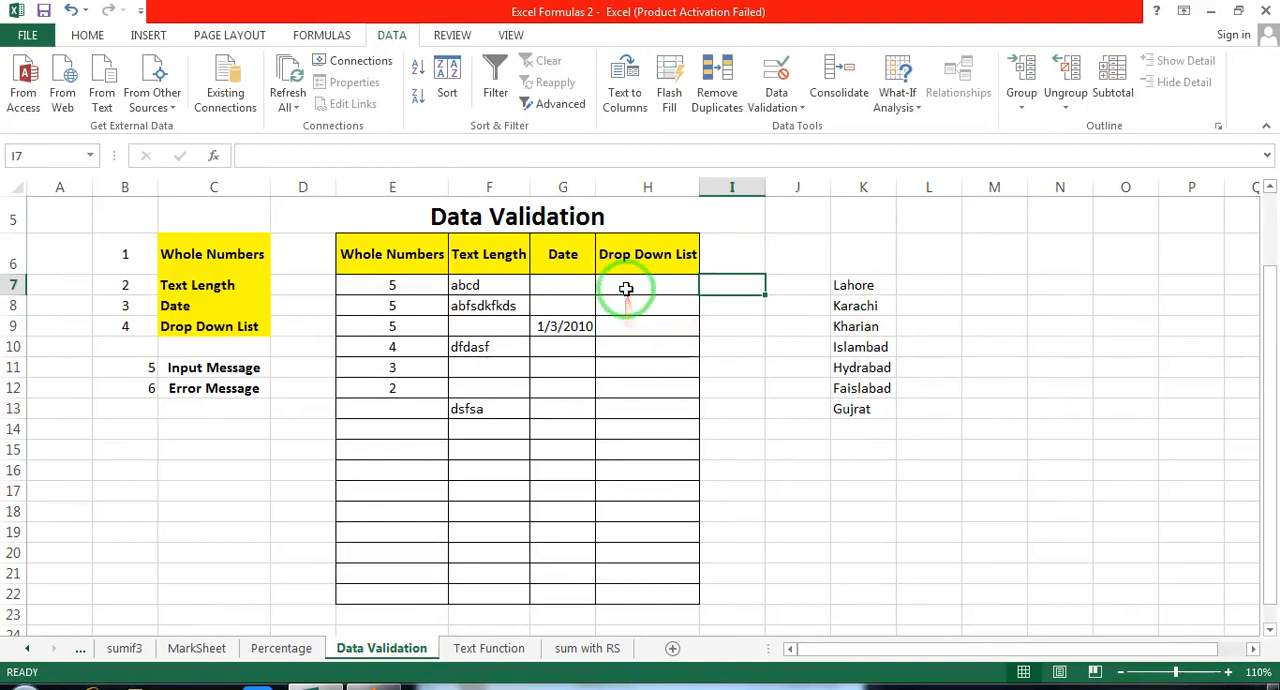
Step: Change the list source of the validation rule on H7:H22 to the city cells $K$7:$K$13 and apply it
left_click_drag(626, 282, 634, 592)
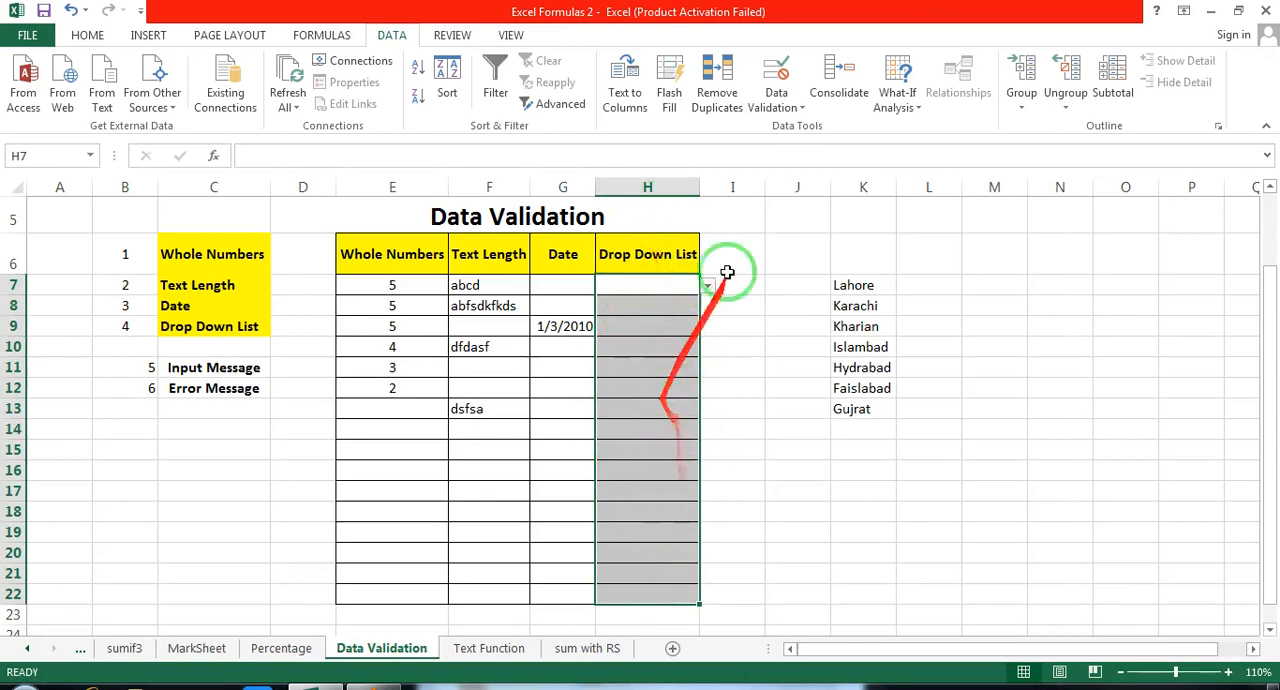
left_click(798, 108)
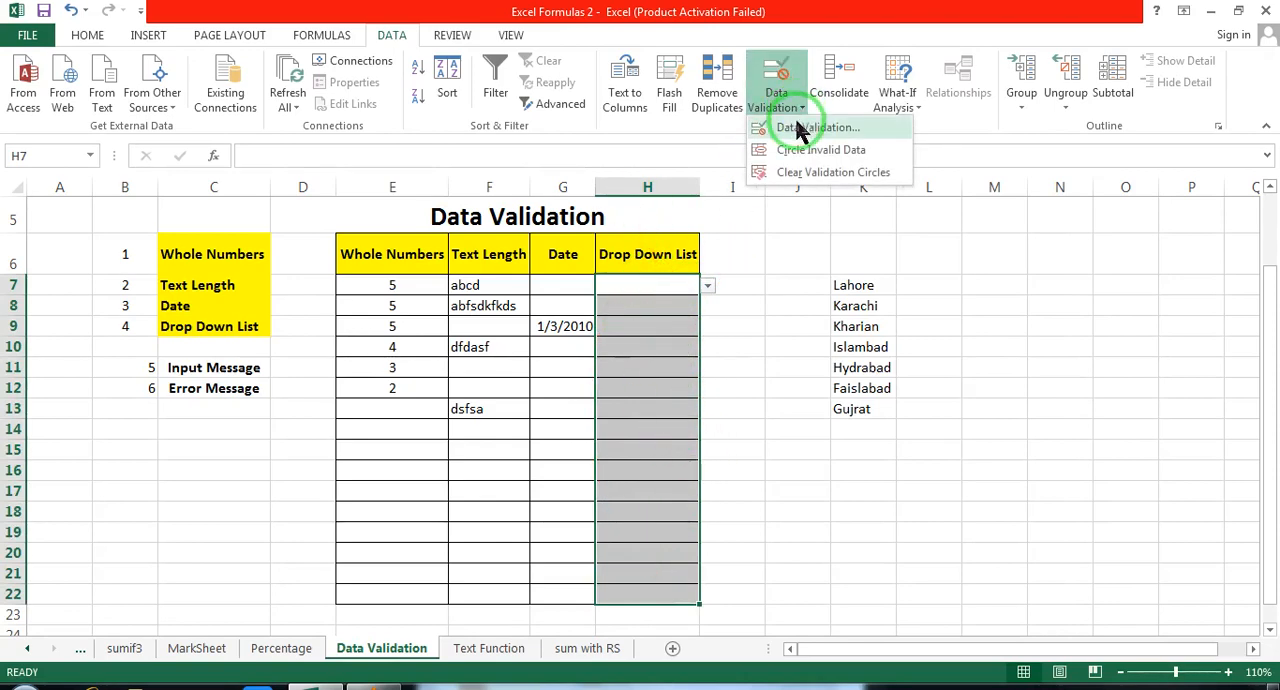
left_click(812, 128)
left_click_drag(663, 126, 588, 102)
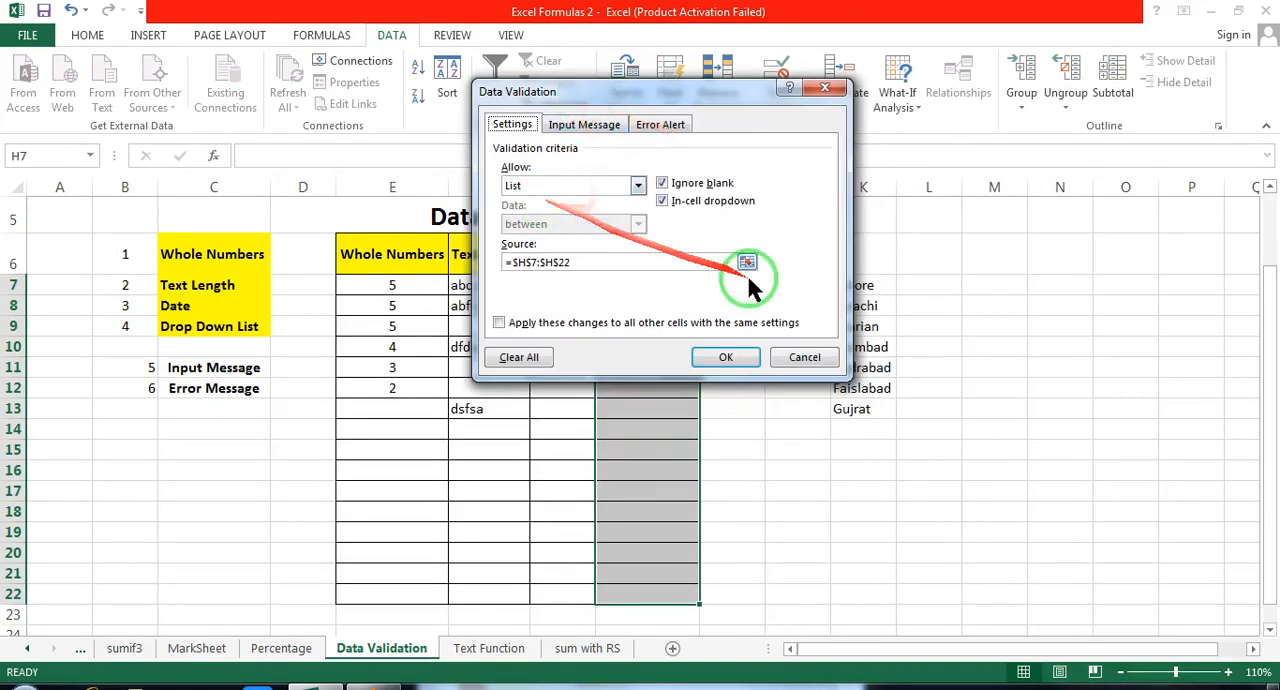
left_click_drag(642, 263, 497, 268)
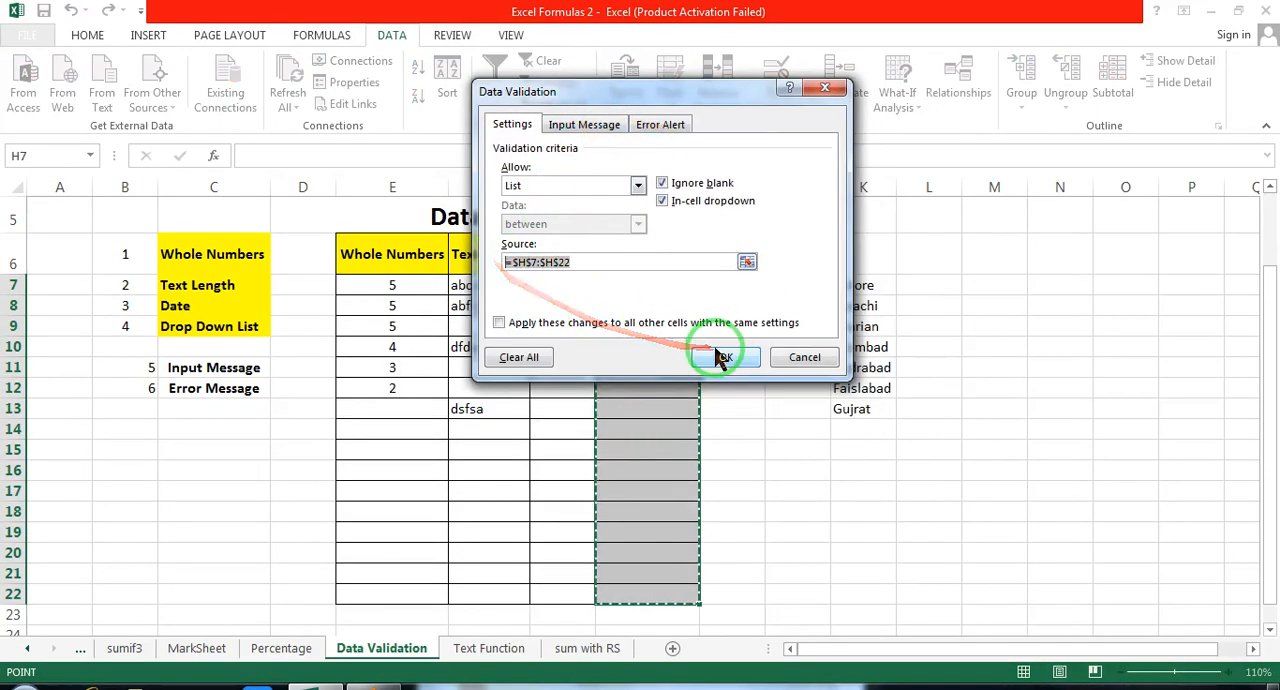
key("BackSpace")
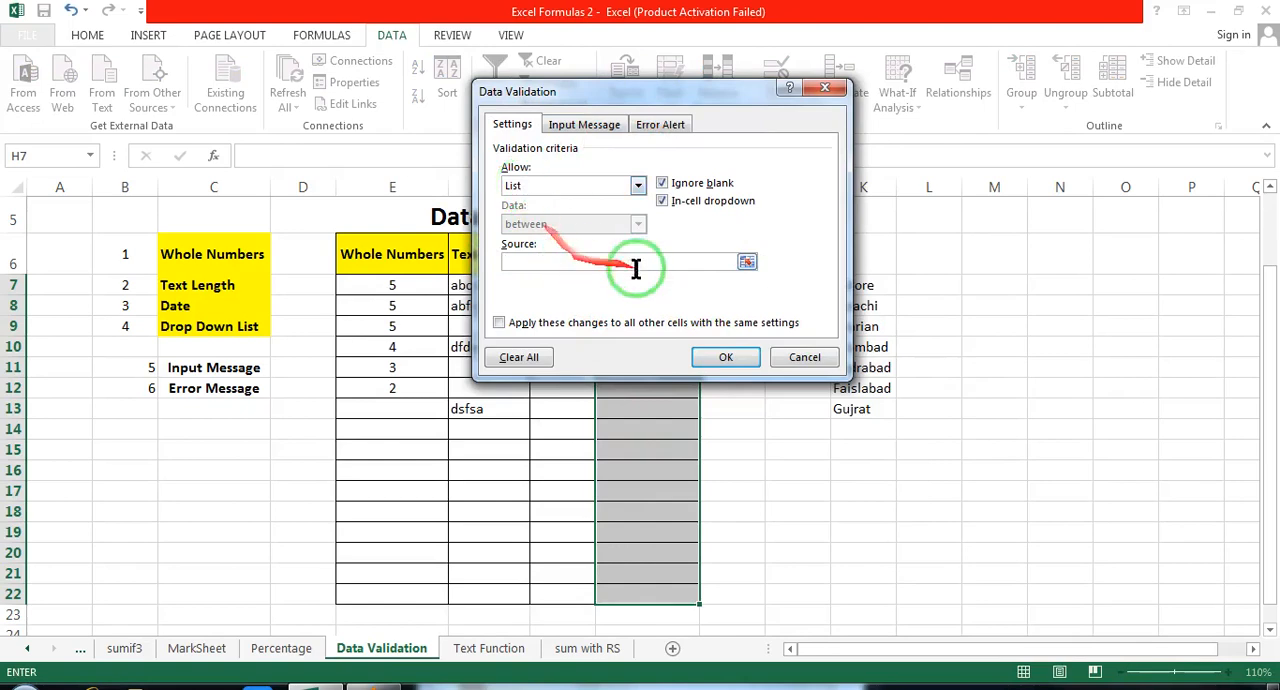
left_click(748, 262)
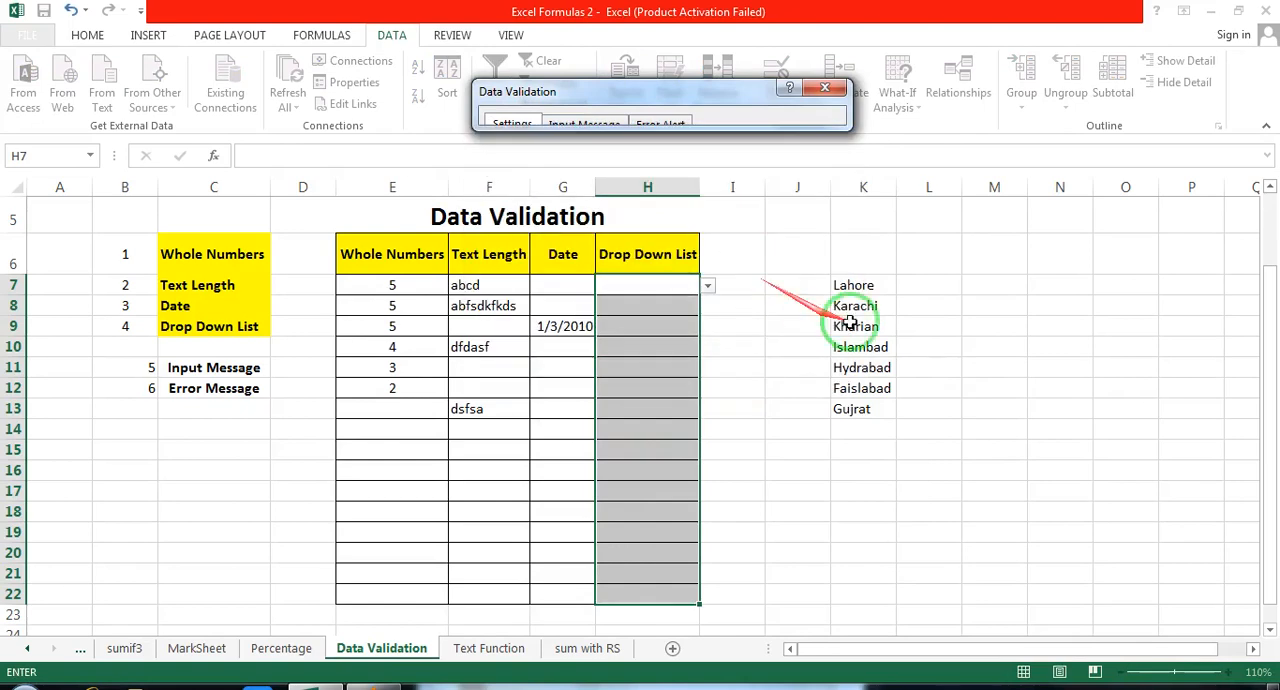
left_click_drag(836, 285, 846, 409)
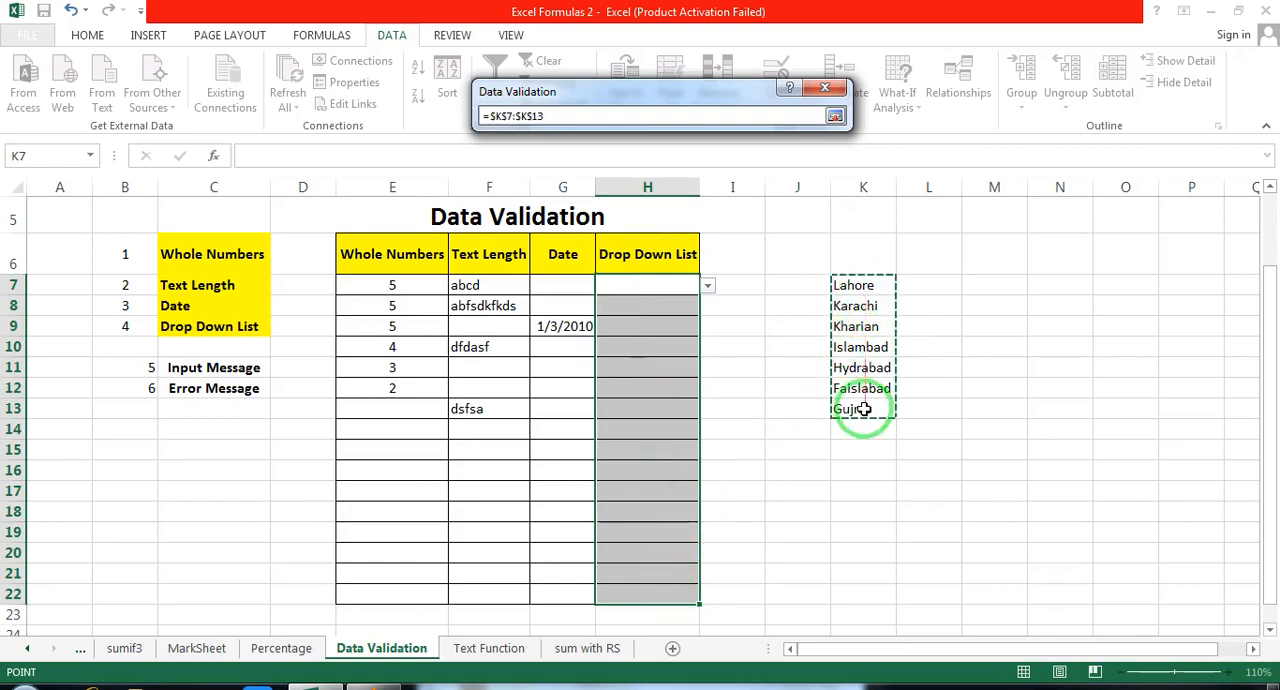
left_click(834, 117)
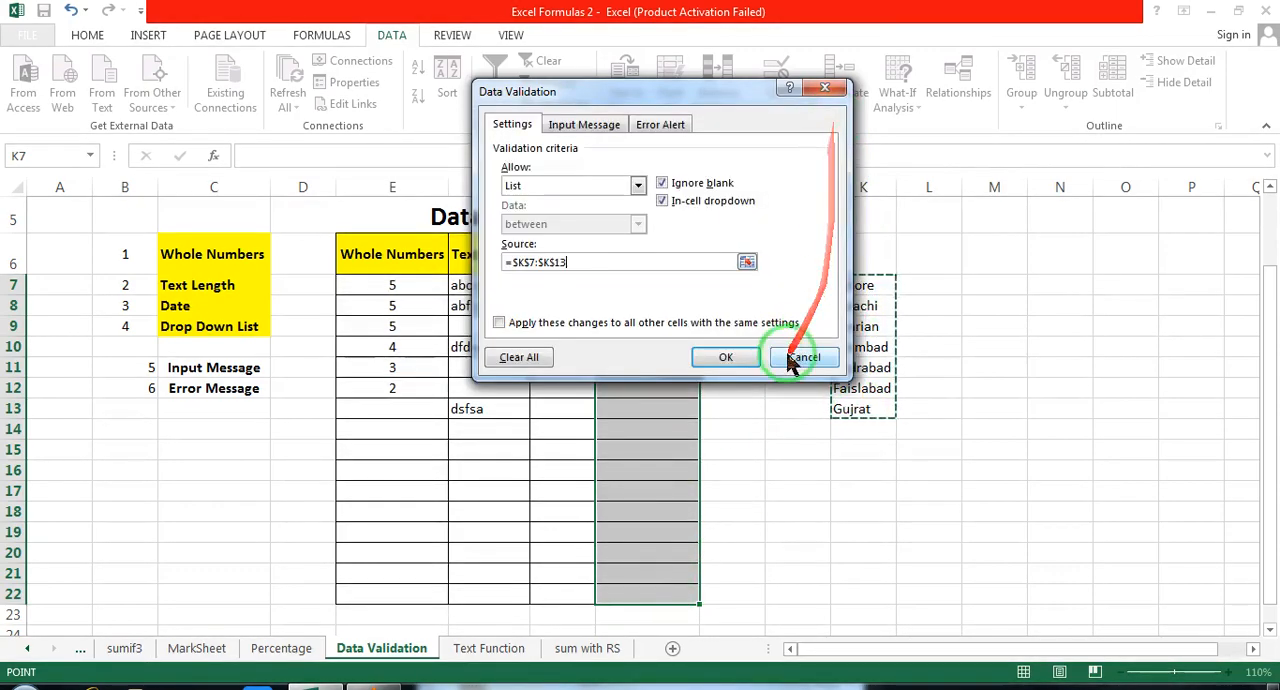
left_click(726, 357)
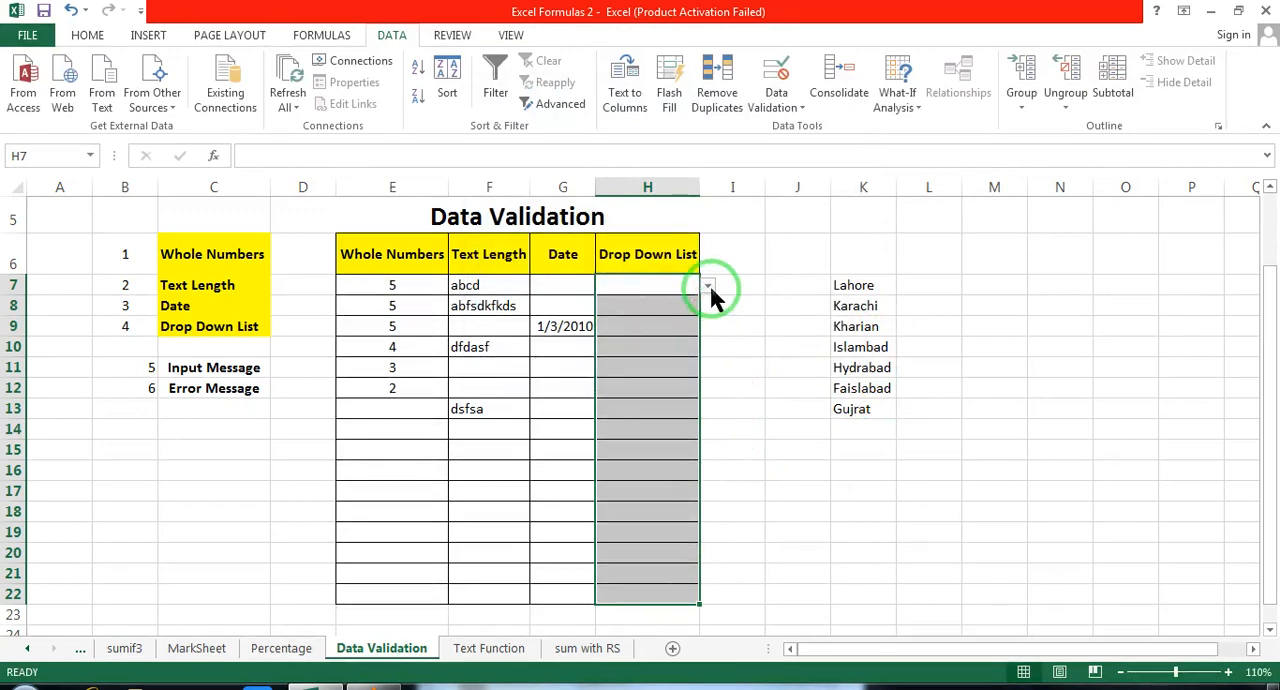
Step: Check the city choices offered by the drop-down in cell H7 against the list in column K
left_click(708, 285)
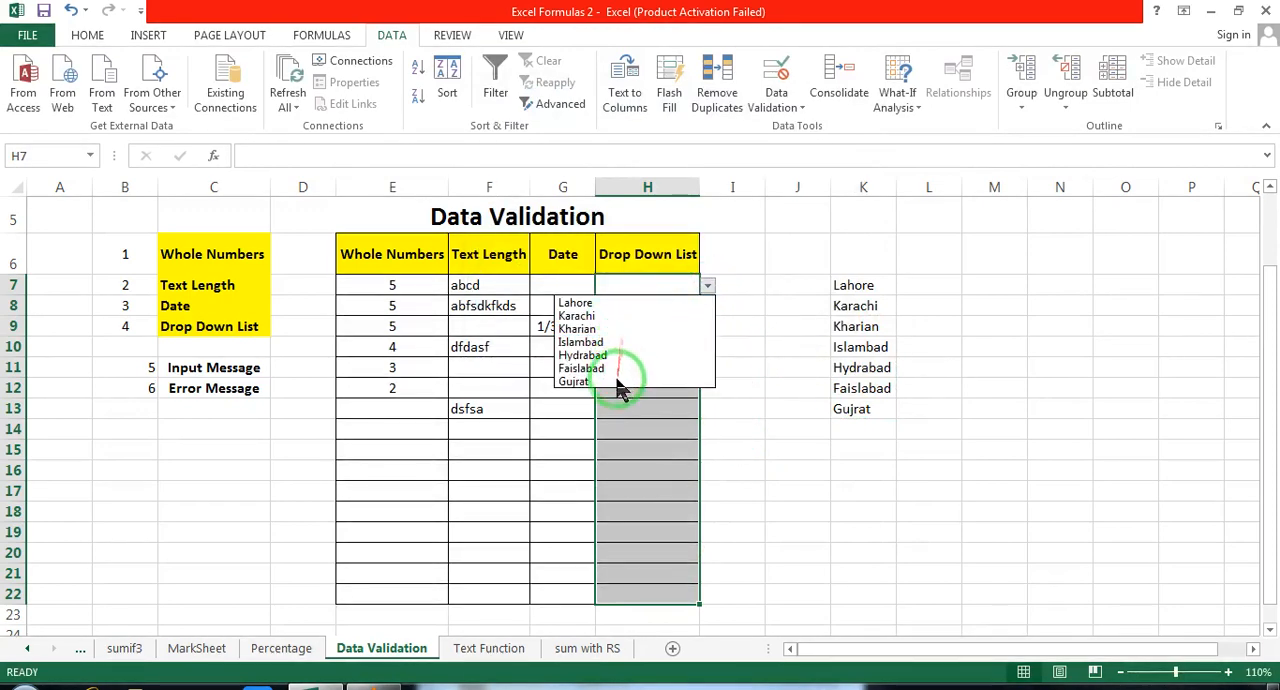
left_click(856, 281)
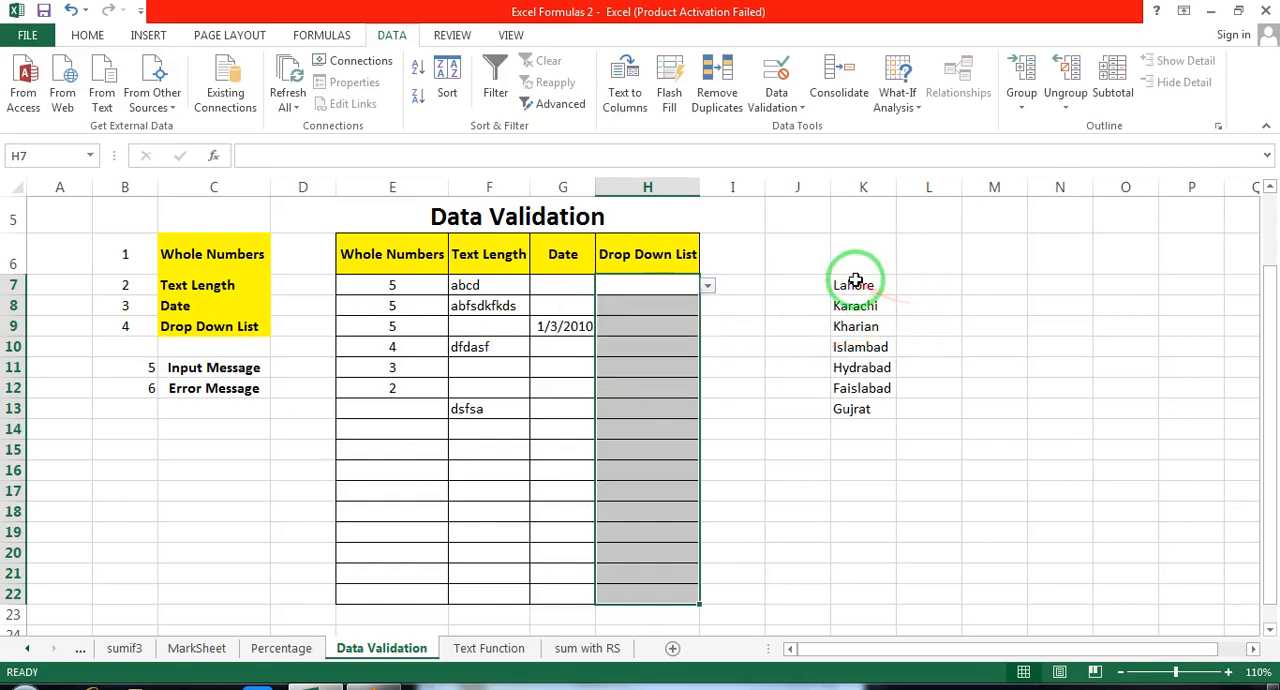
left_click(855, 285)
left_click(698, 287)
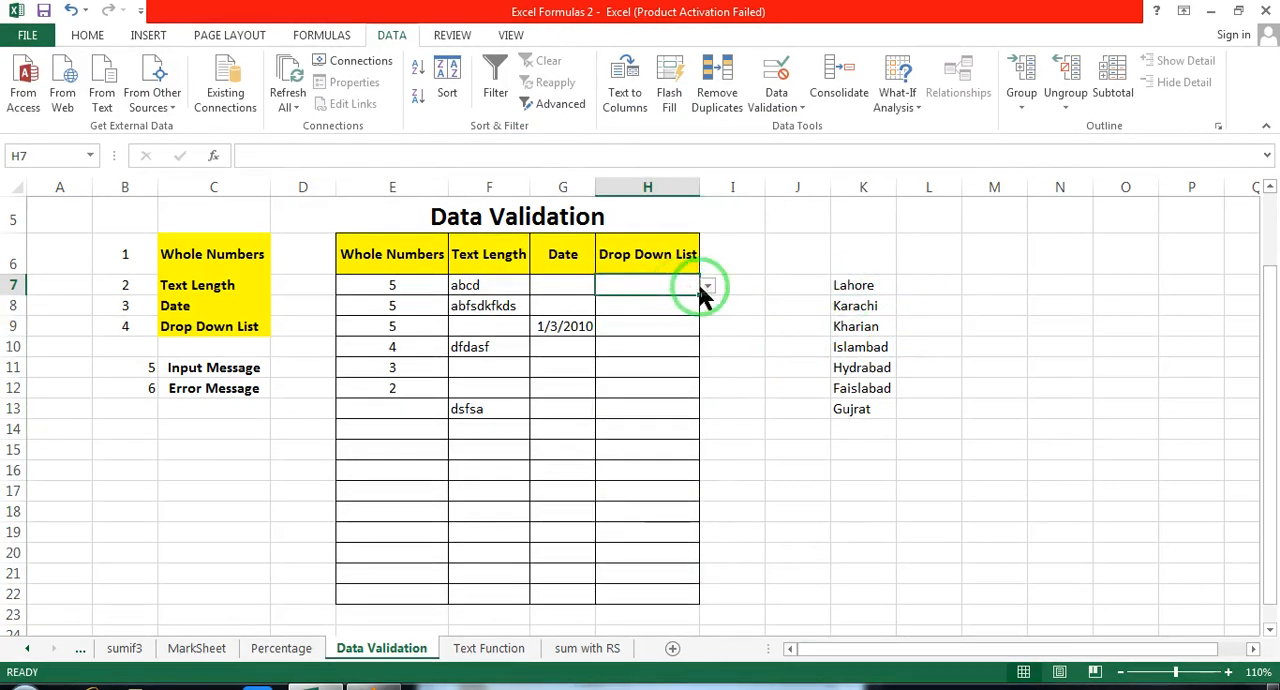
left_click(704, 289)
left_click(805, 301)
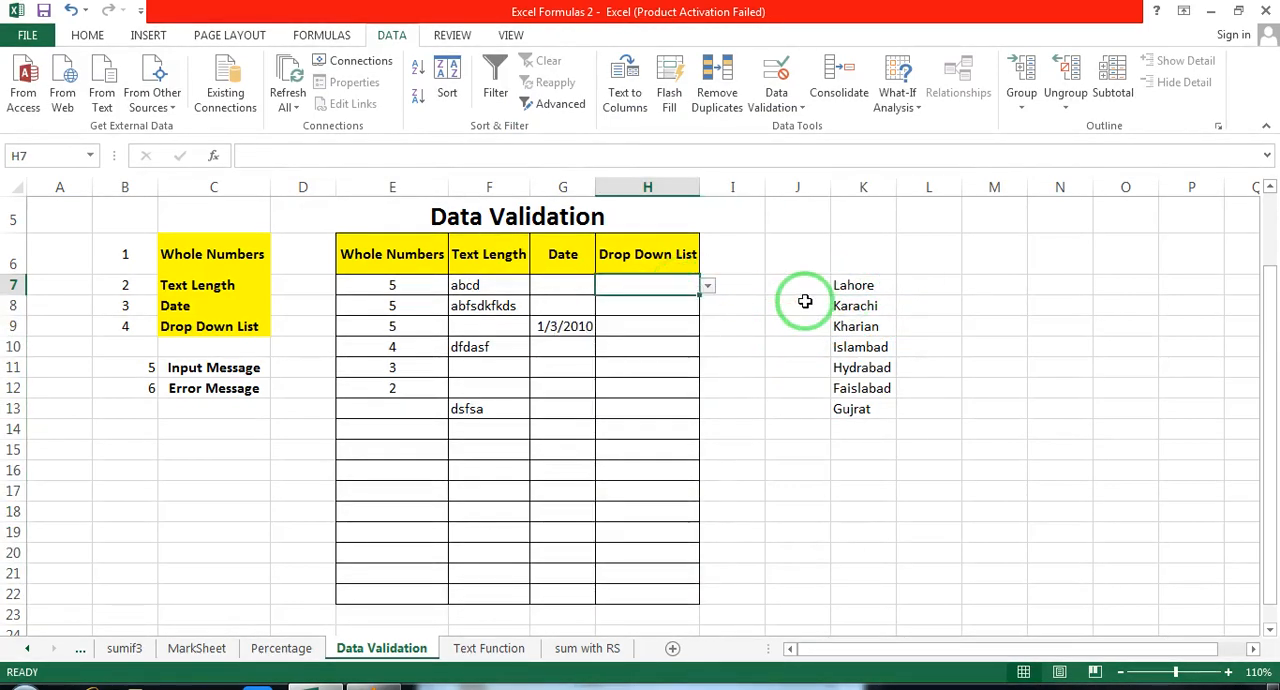
Step: Choose Kharian from the drop-down in H7 and Karachi from the drop-down in H10
left_click(707, 287)
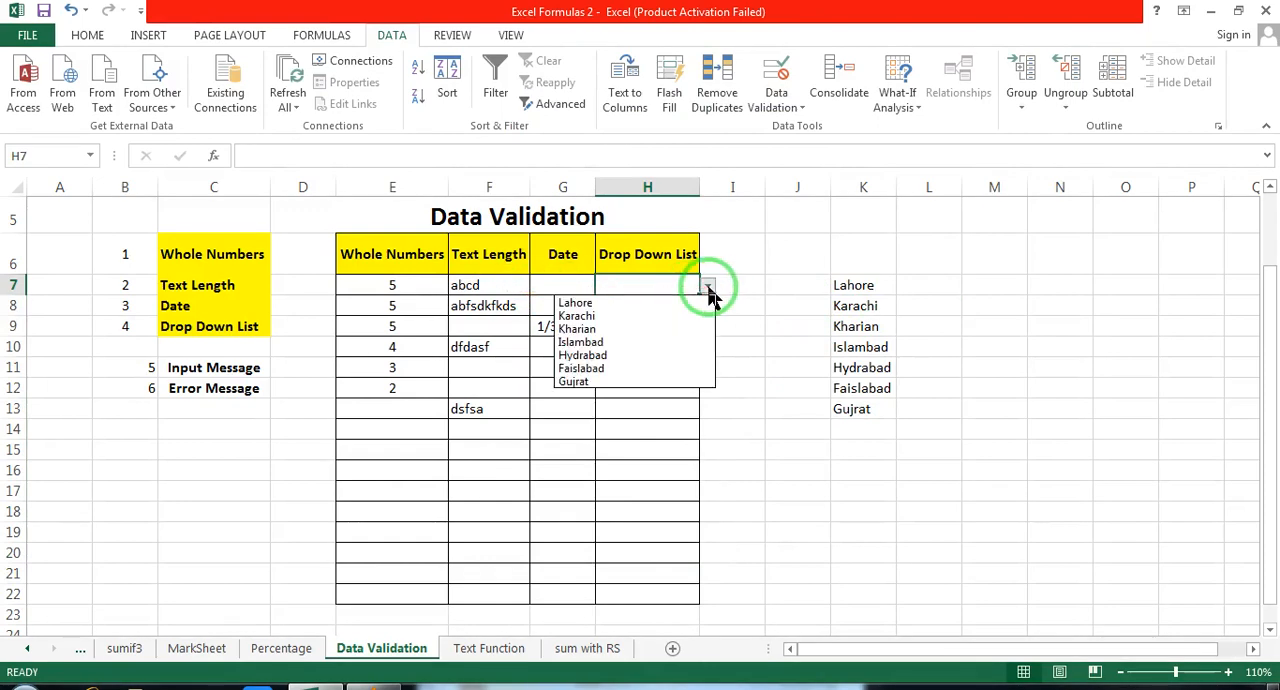
left_click(652, 330)
left_click(656, 343)
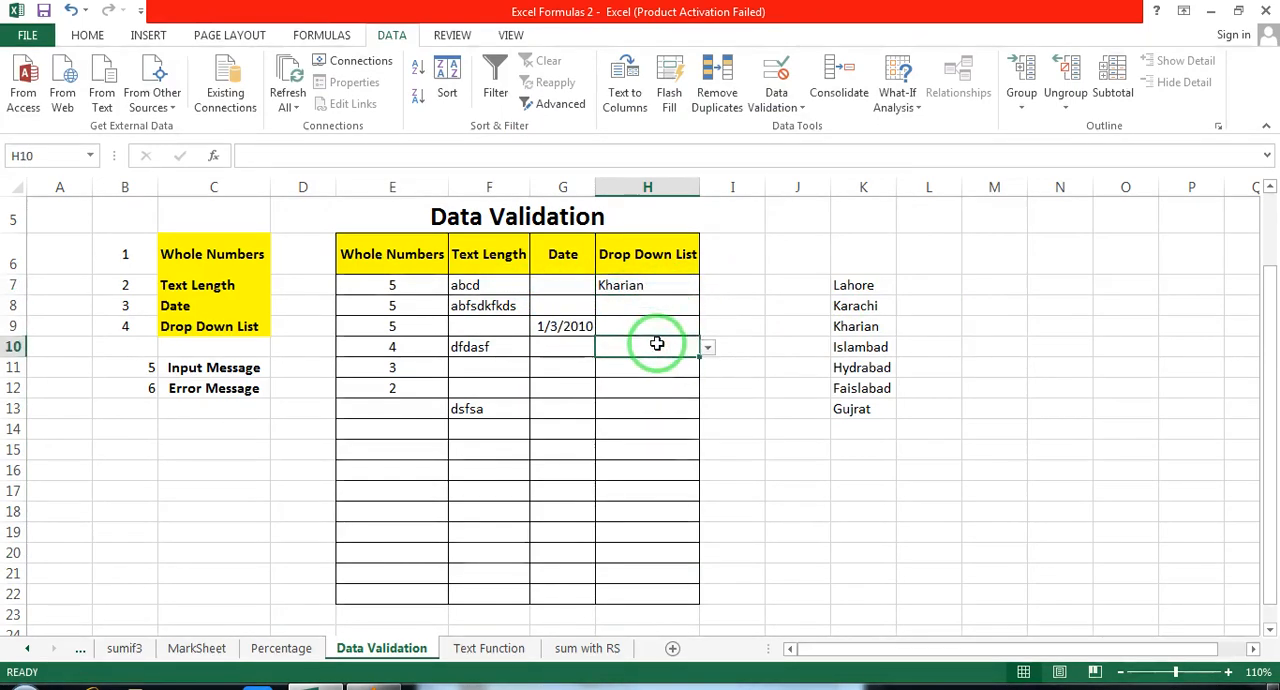
left_click(708, 346)
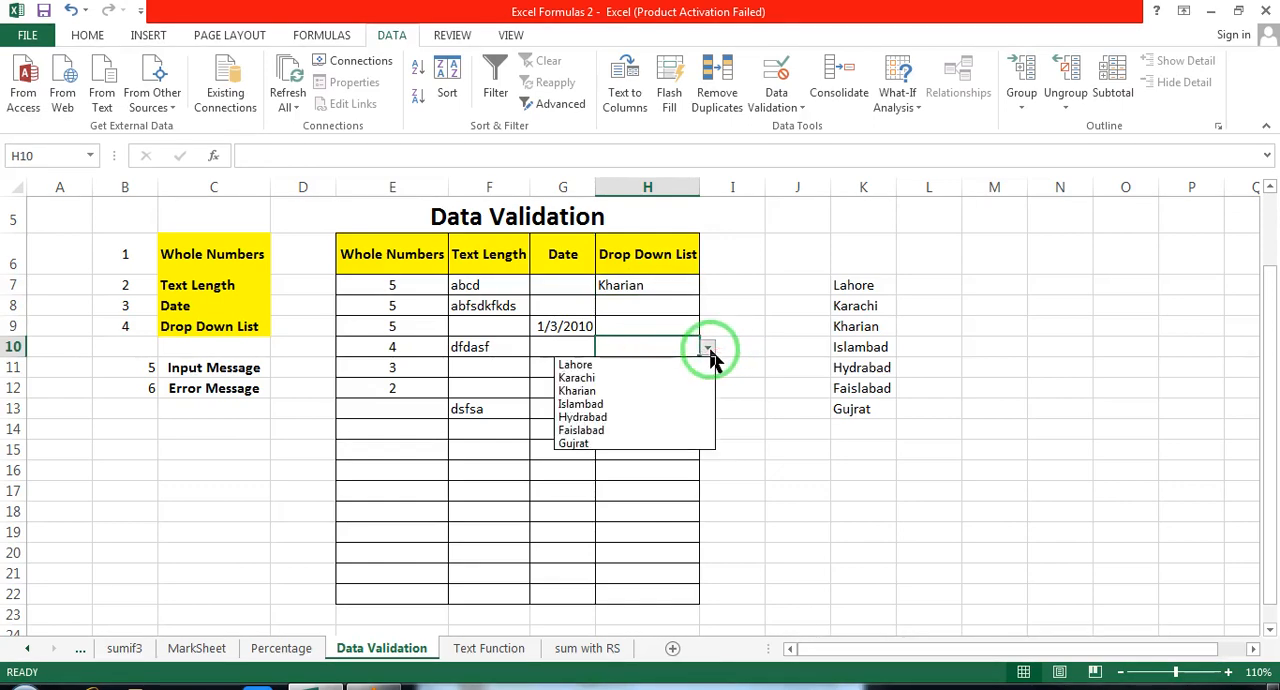
left_click(650, 378)
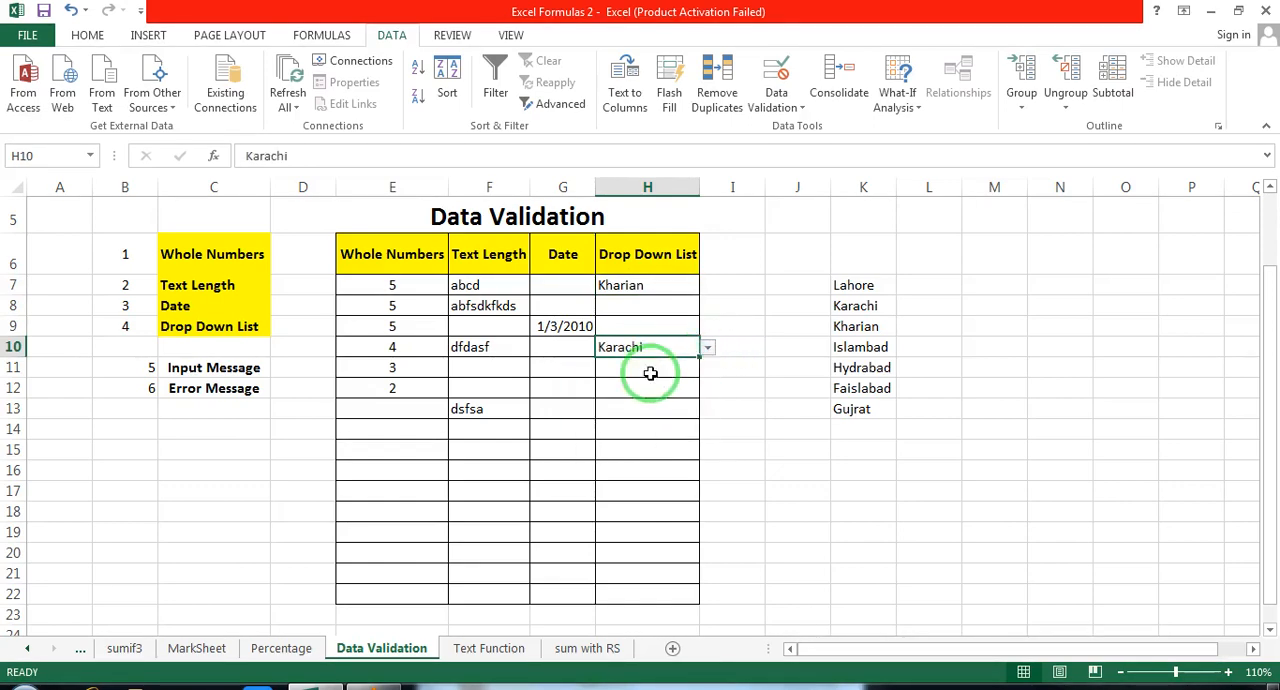
Step: Choose Hydrabad from the drop-down in H14 and Islambad from the drop-down in H18
left_click(645, 430)
left_click(708, 431)
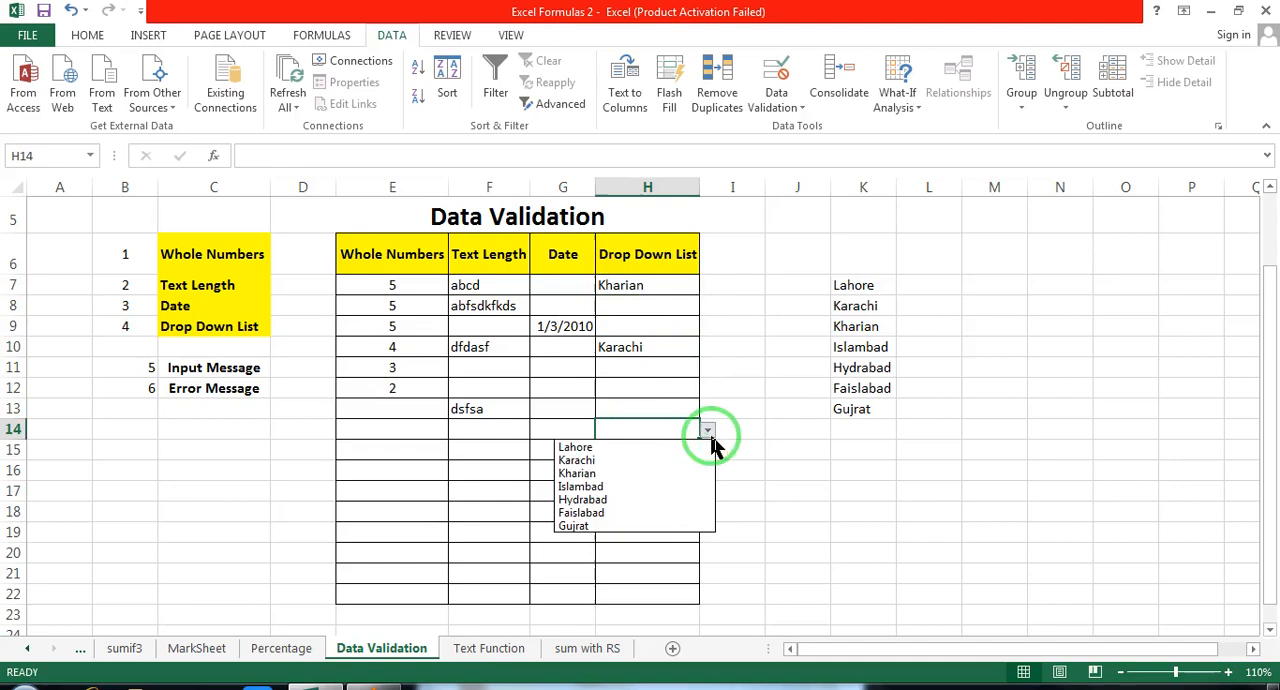
left_click(668, 500)
left_click(672, 511)
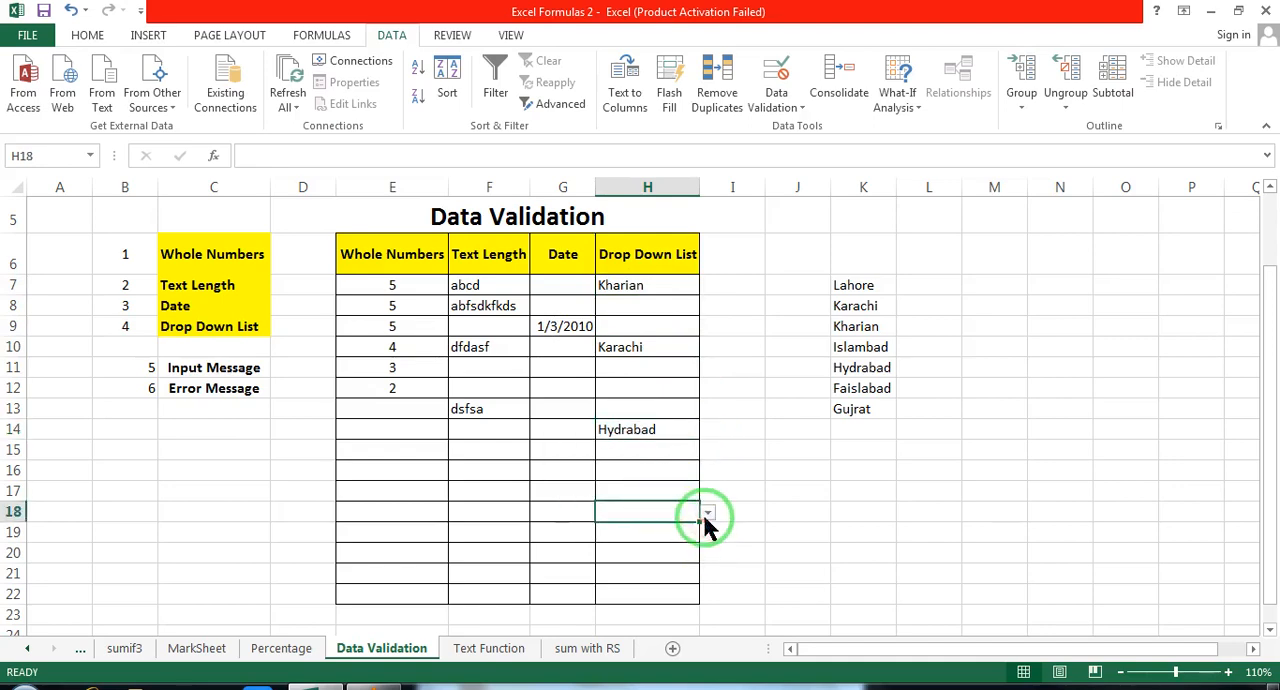
left_click(707, 514)
left_click(655, 572)
Step: Choose Lahore from the drop-down in H21
left_click(660, 574)
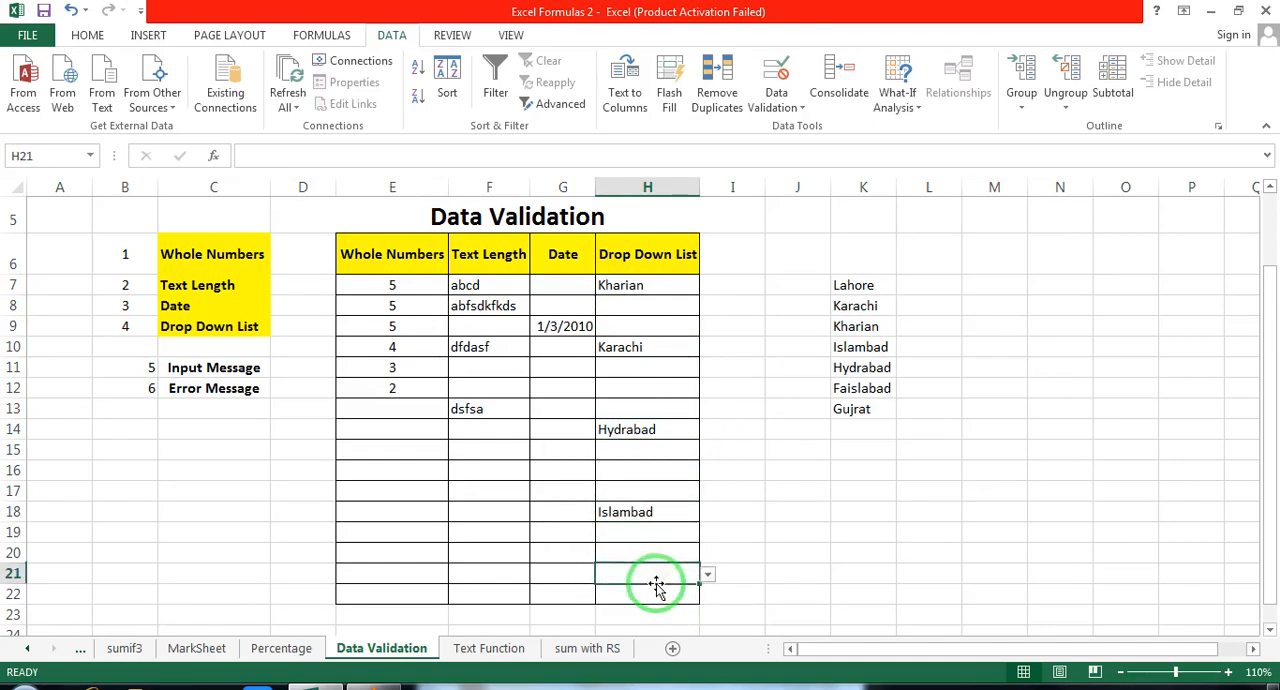
left_click(708, 576)
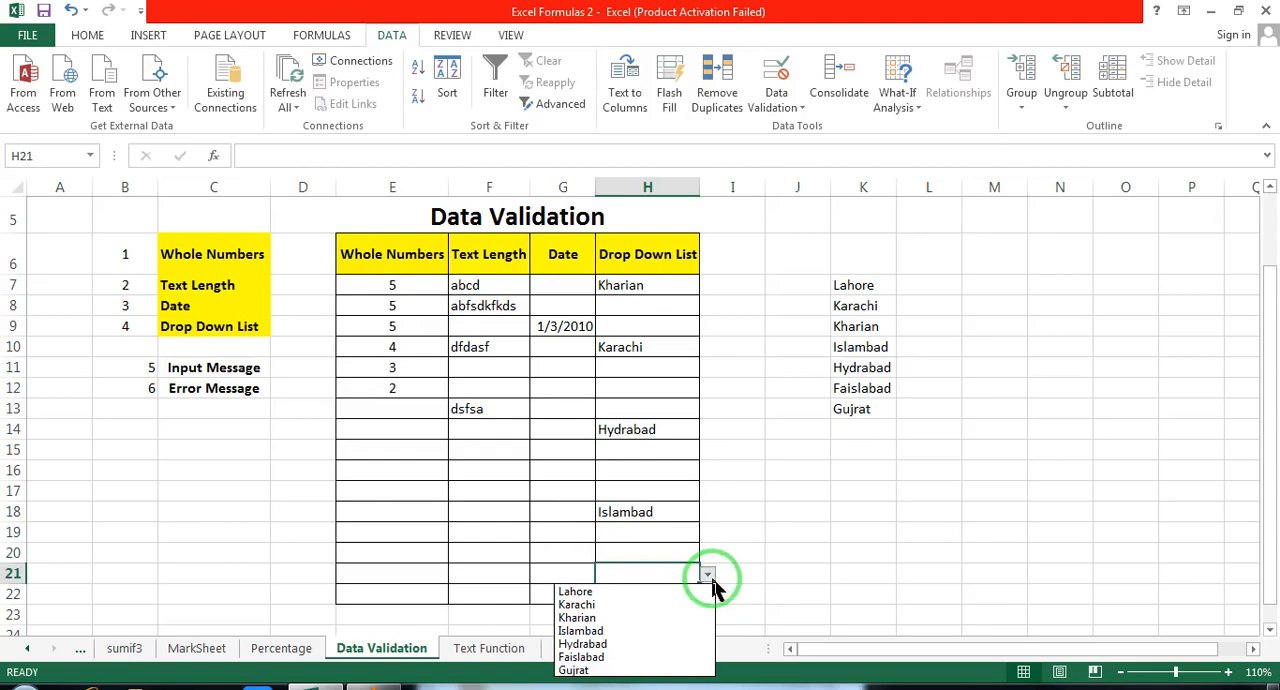
left_click(656, 591)
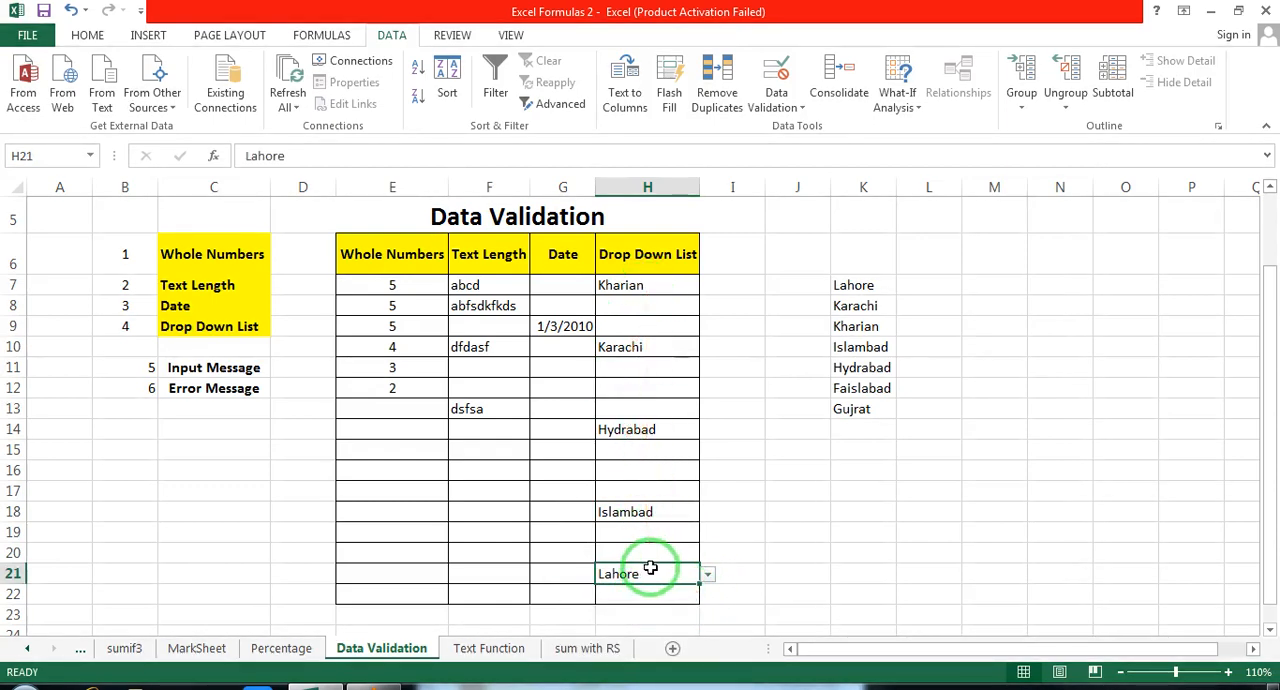
Step: Clear Islambad from K10 in the source list and check the drop-down choices in H7
left_click(858, 346)
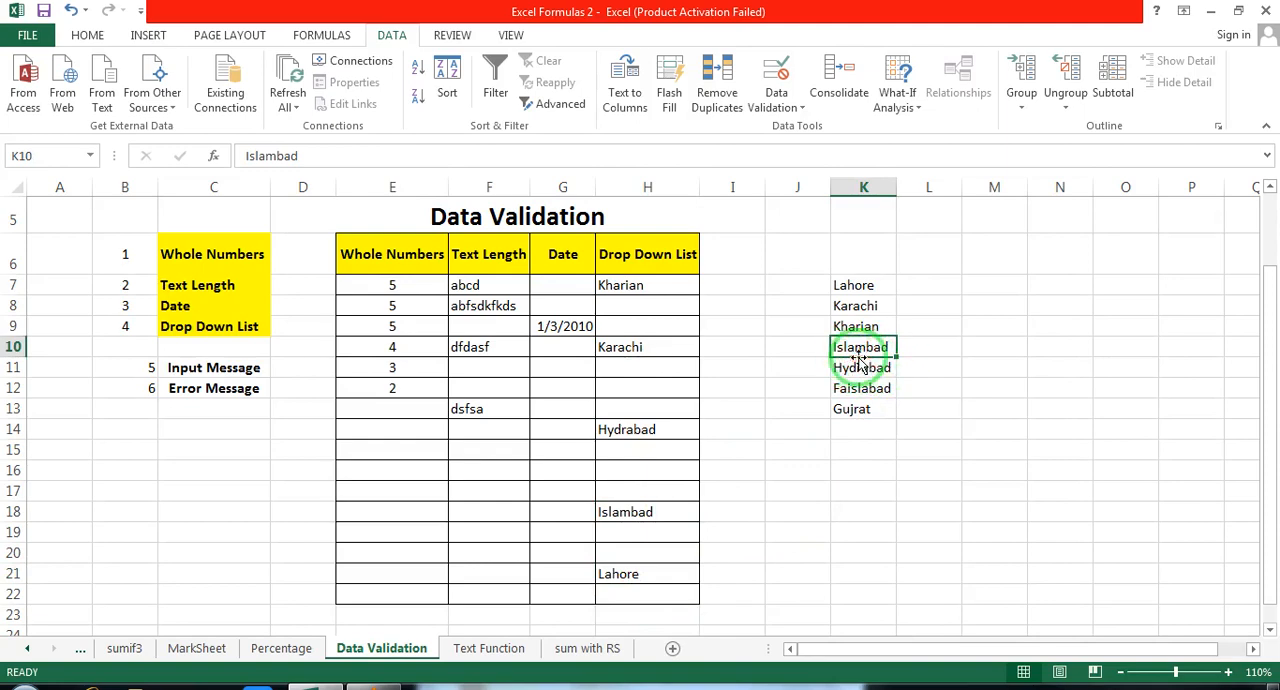
left_click(660, 291)
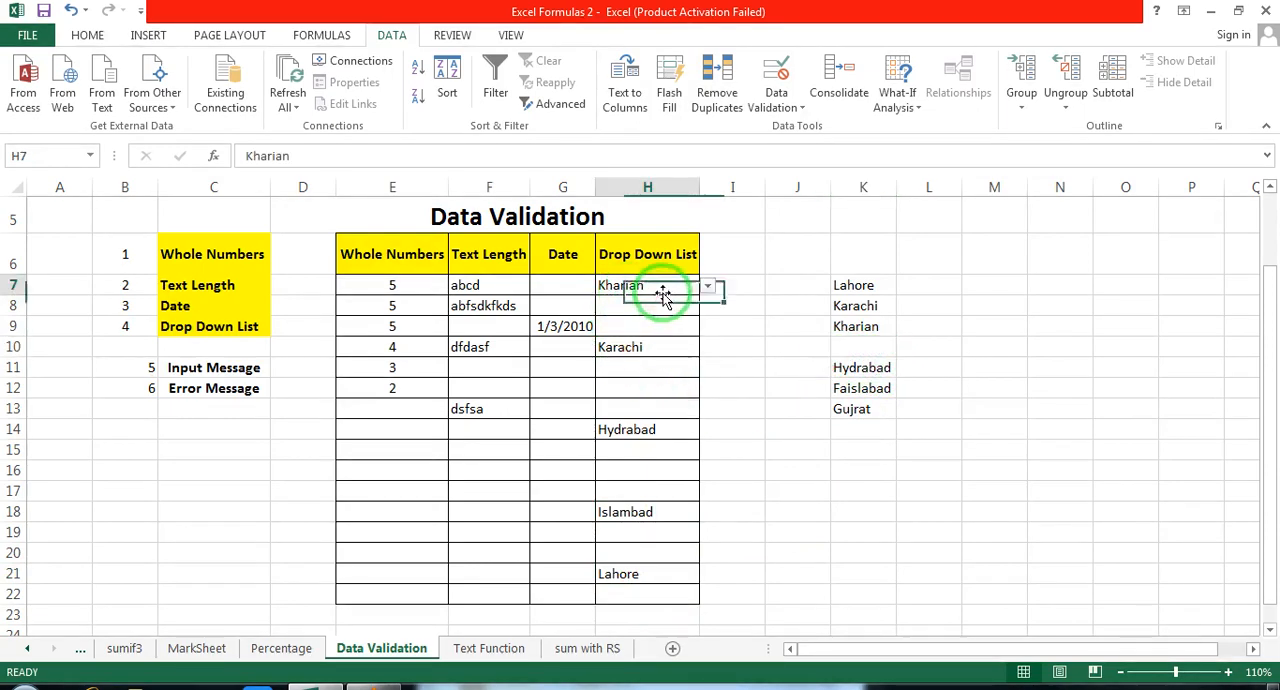
left_click(707, 287)
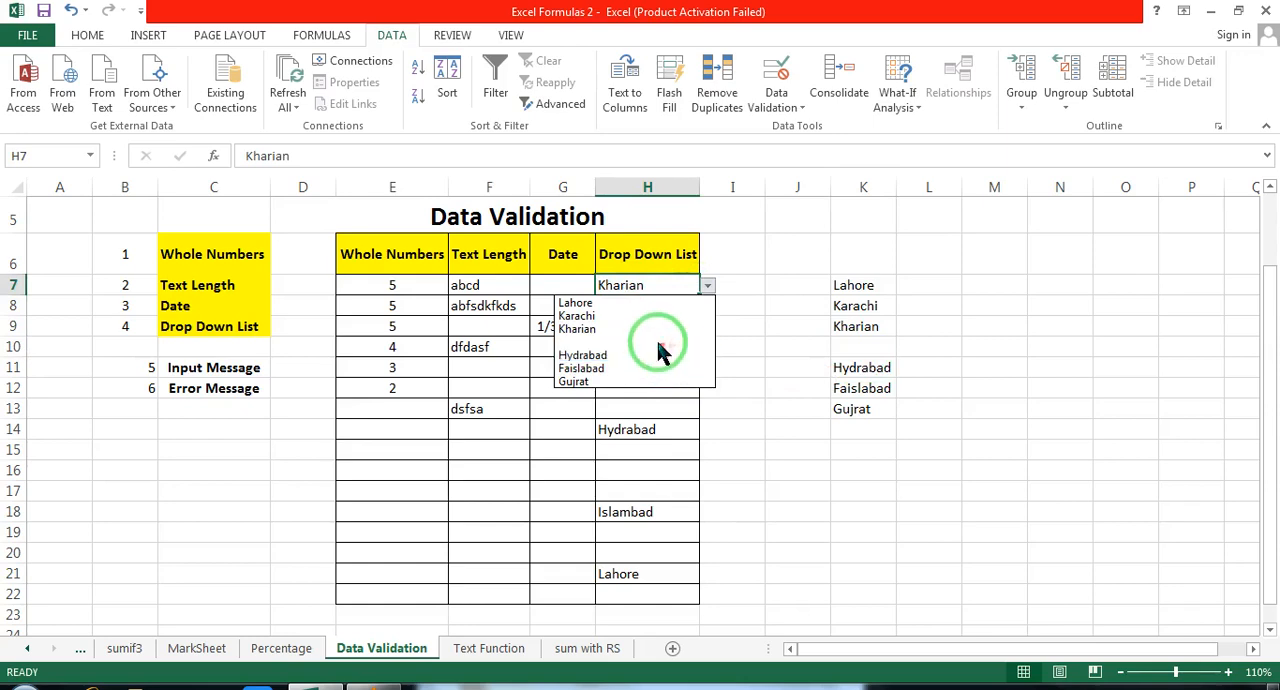
Step: Enter Malka in K10 of the source list and check the drop-down choices in H7
left_click(883, 346)
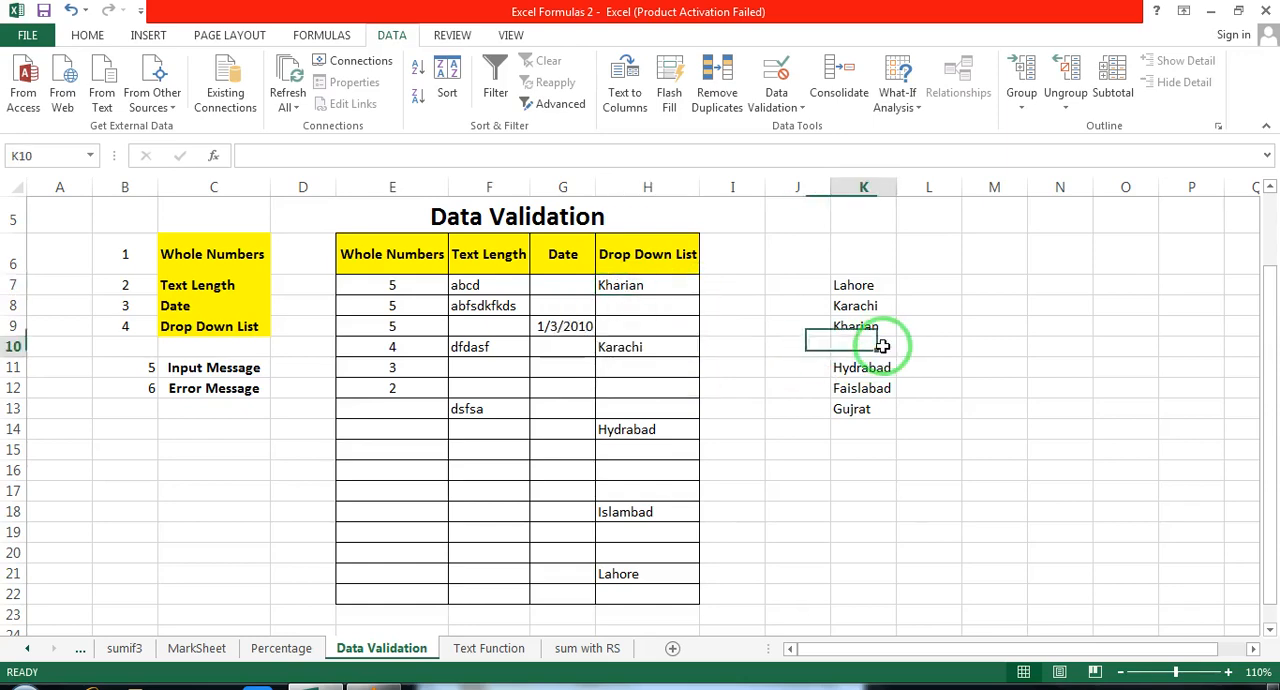
type("Malka")
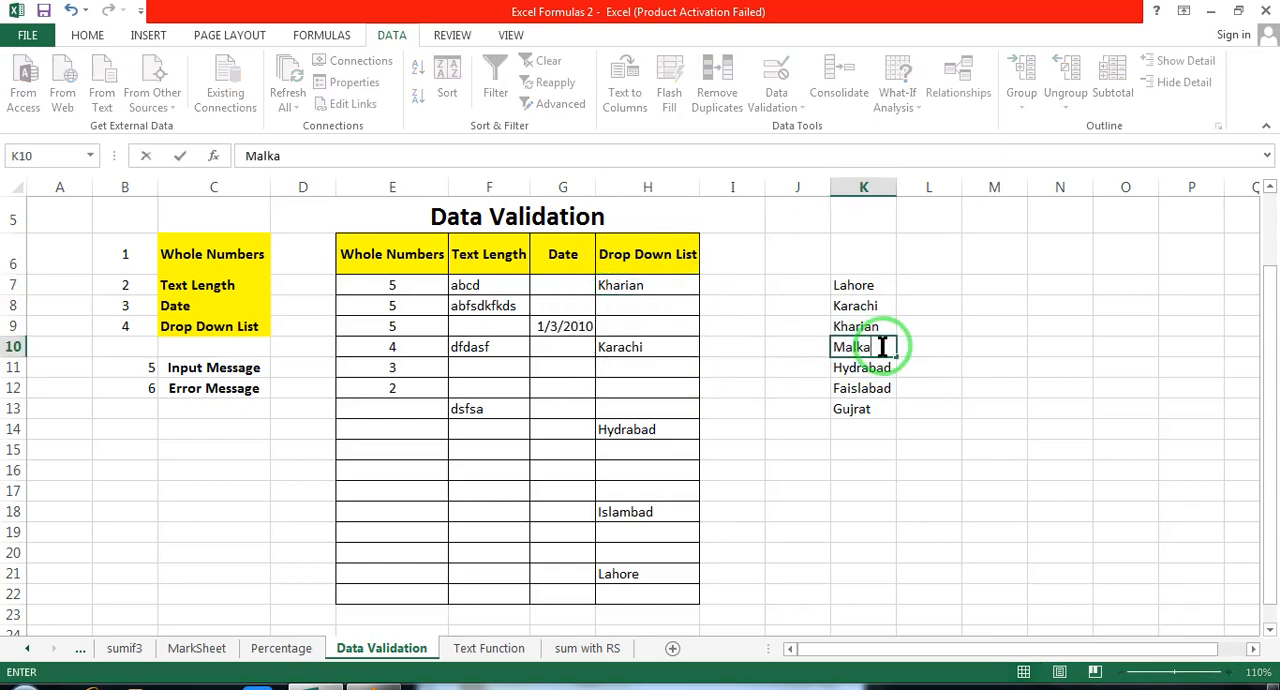
left_click(878, 412)
left_click(703, 291)
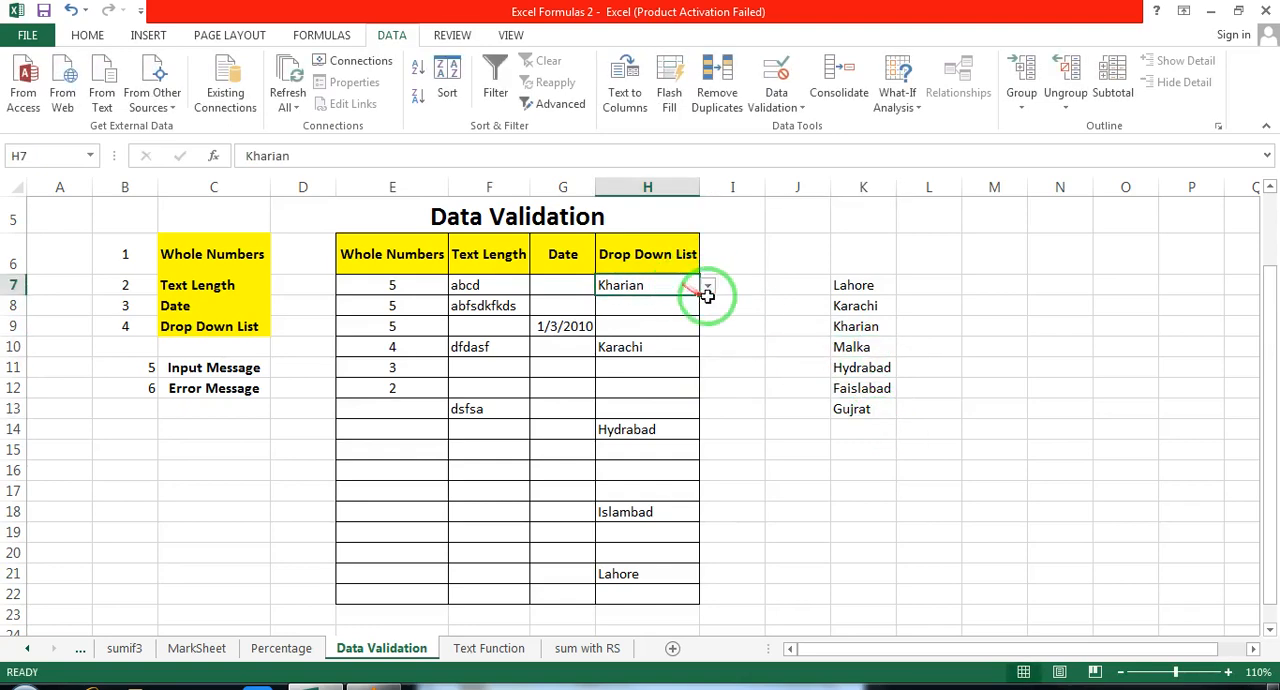
left_click(707, 287)
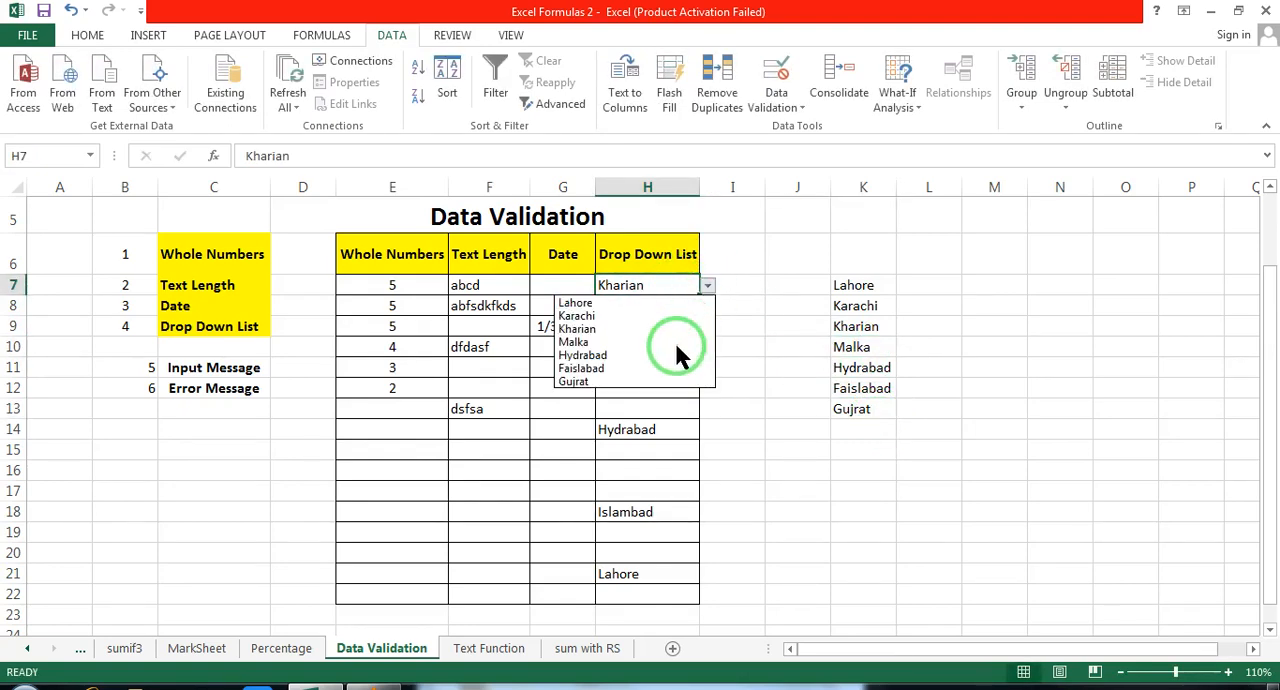
left_click(857, 282)
left_click_drag(851, 286, 850, 410)
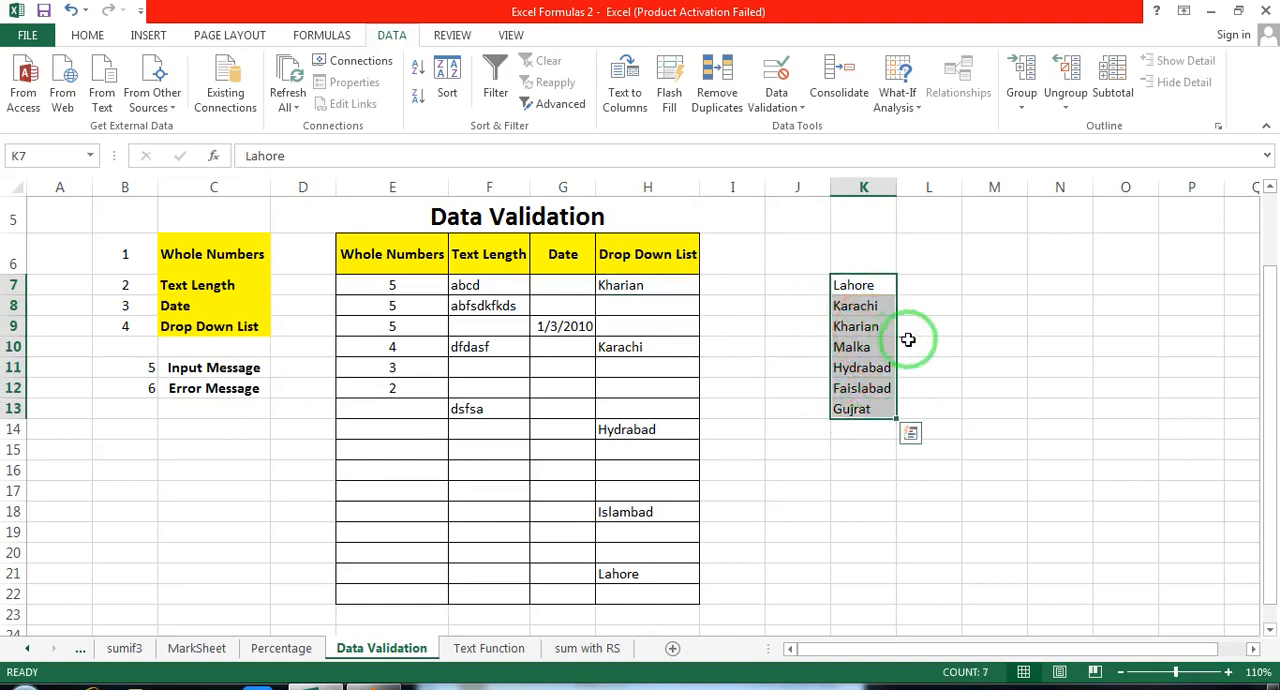
left_click(643, 286)
left_click(645, 472)
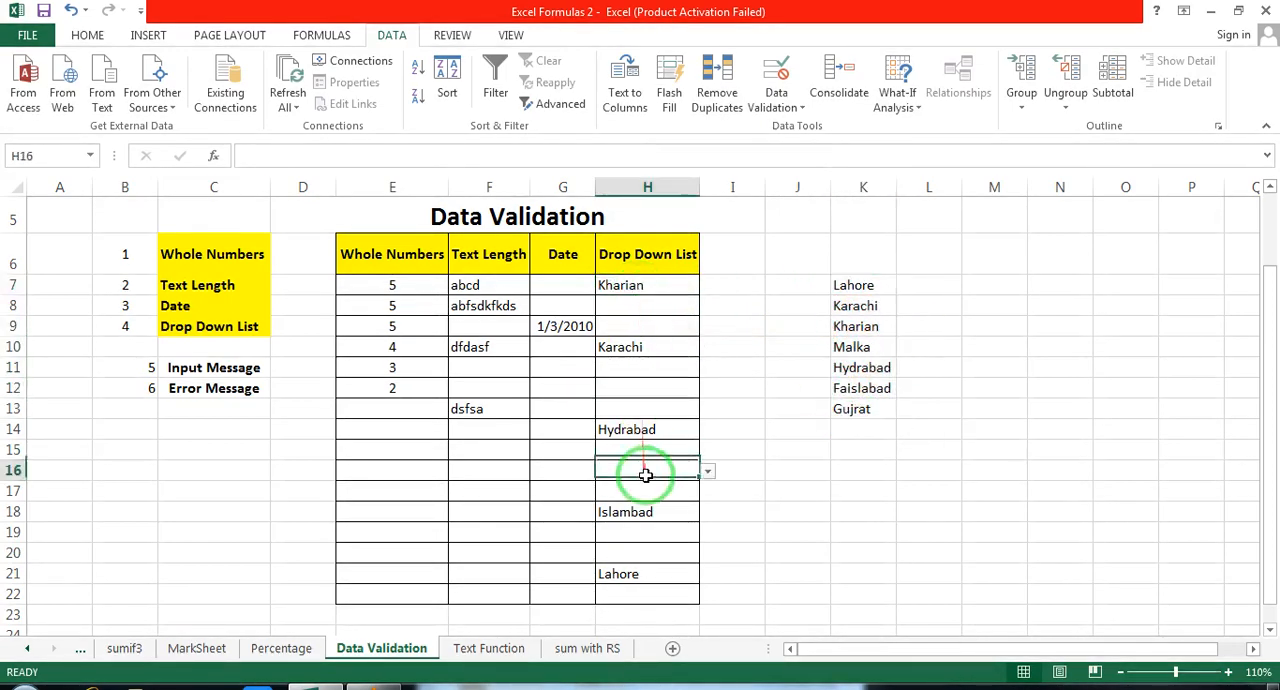
left_click(666, 545)
left_click(677, 309)
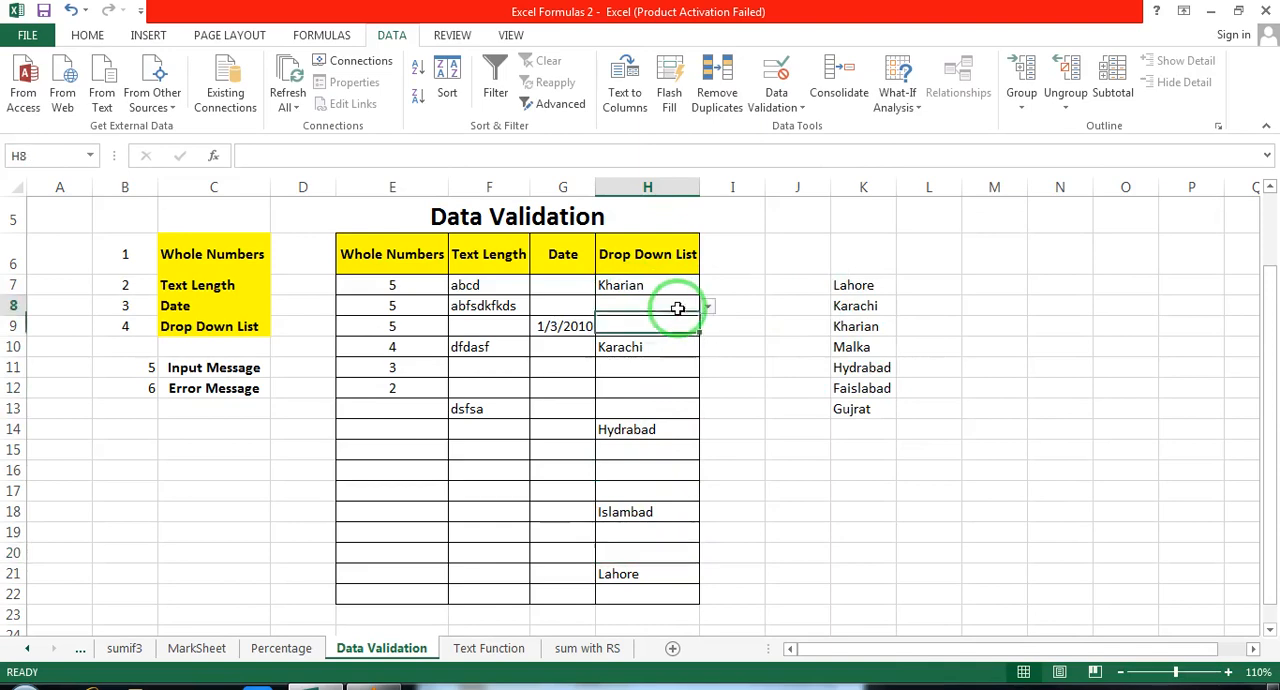
left_click_drag(646, 288, 630, 594)
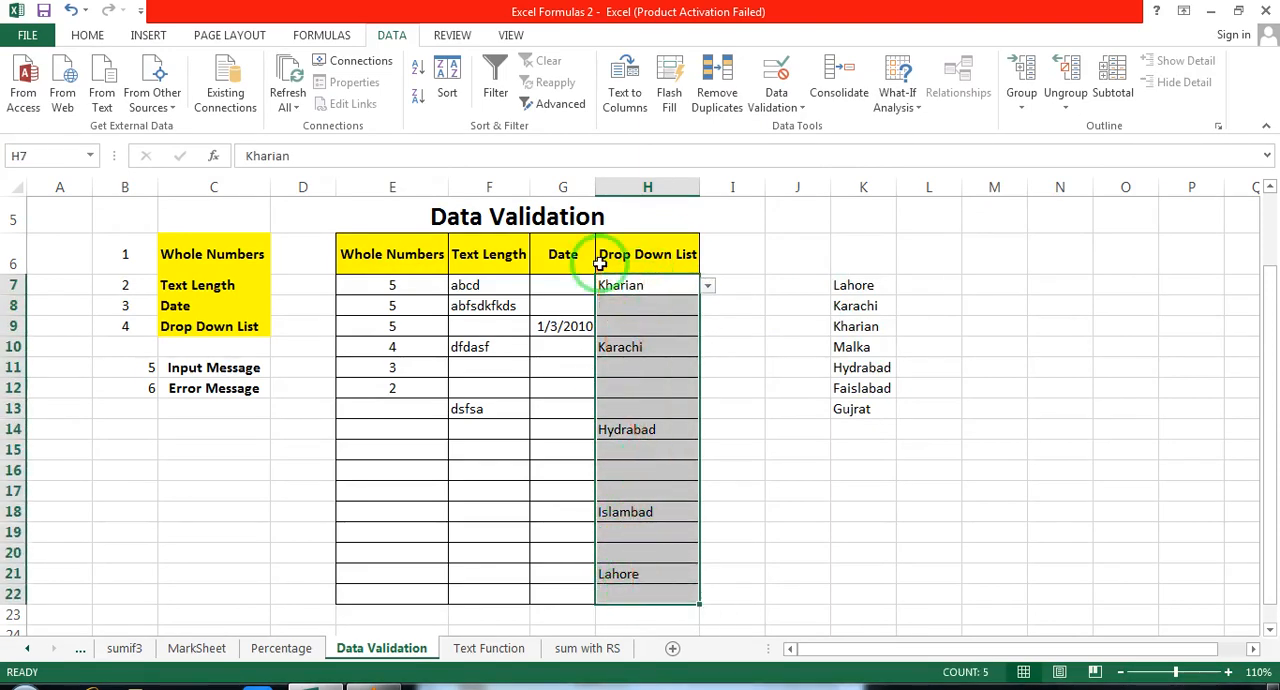
Step: Choose Hydrabad from the drop-down in H12
left_click(663, 388)
left_click(707, 389)
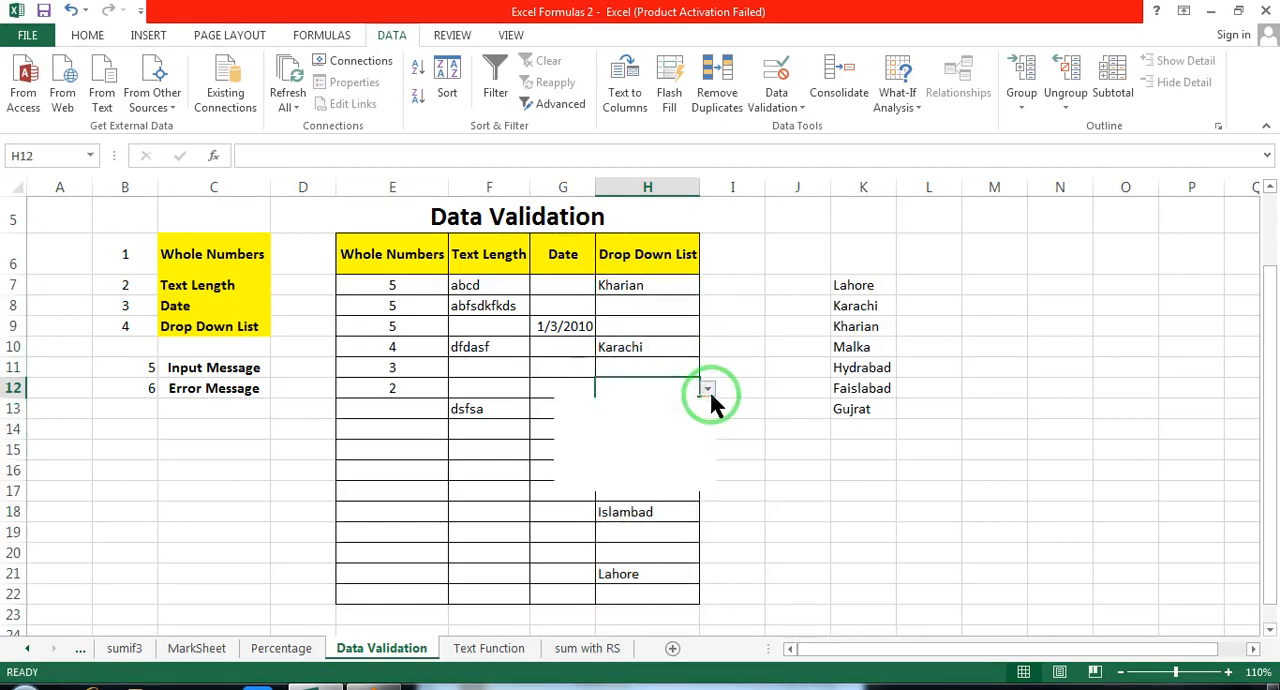
left_click(631, 454)
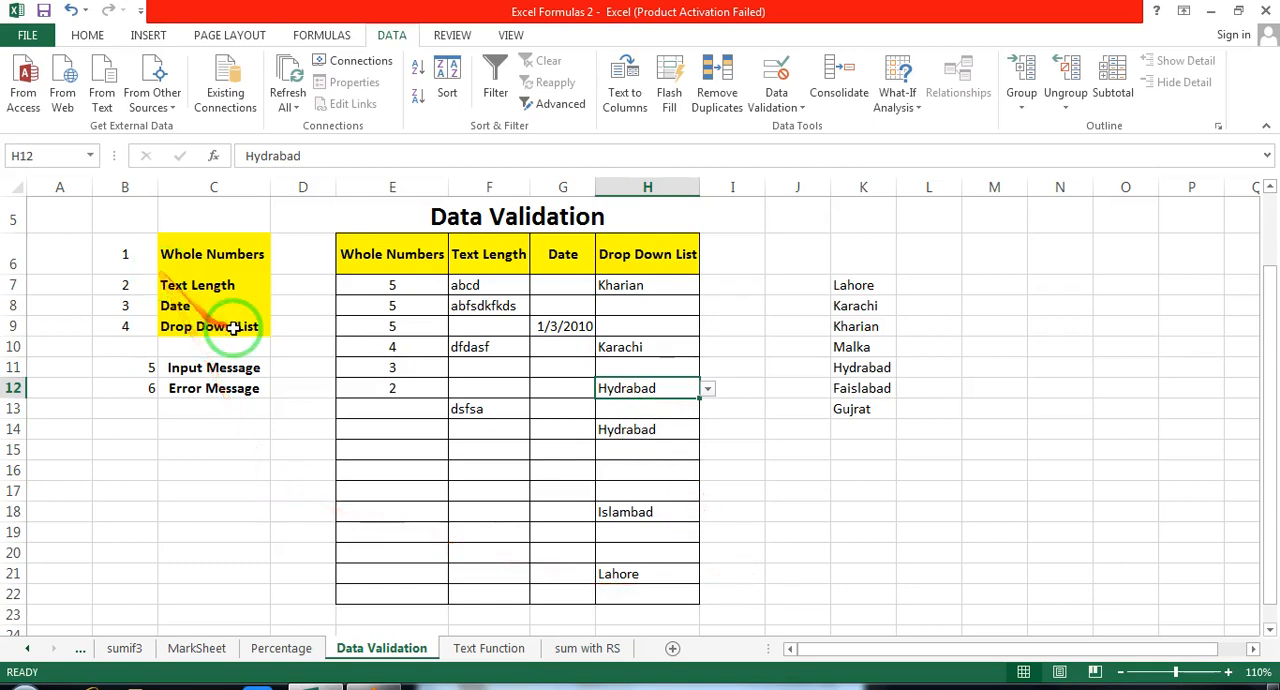
left_click_drag(192, 262, 190, 326)
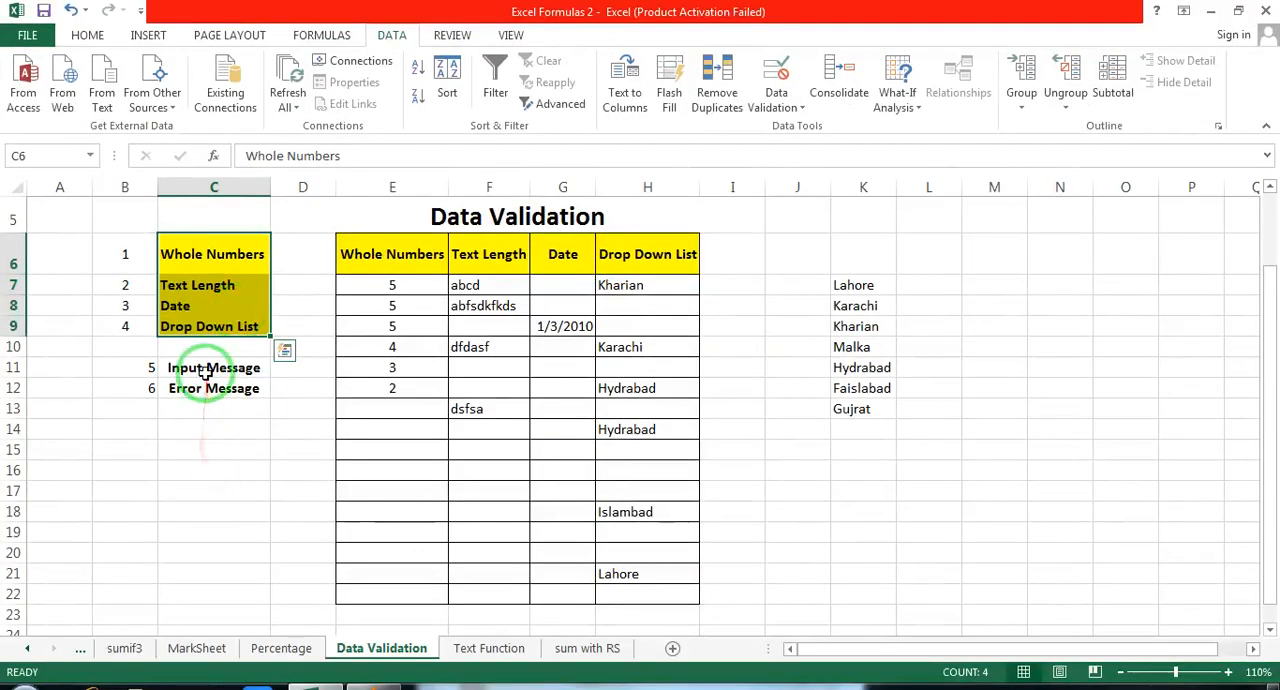
left_click(181, 412)
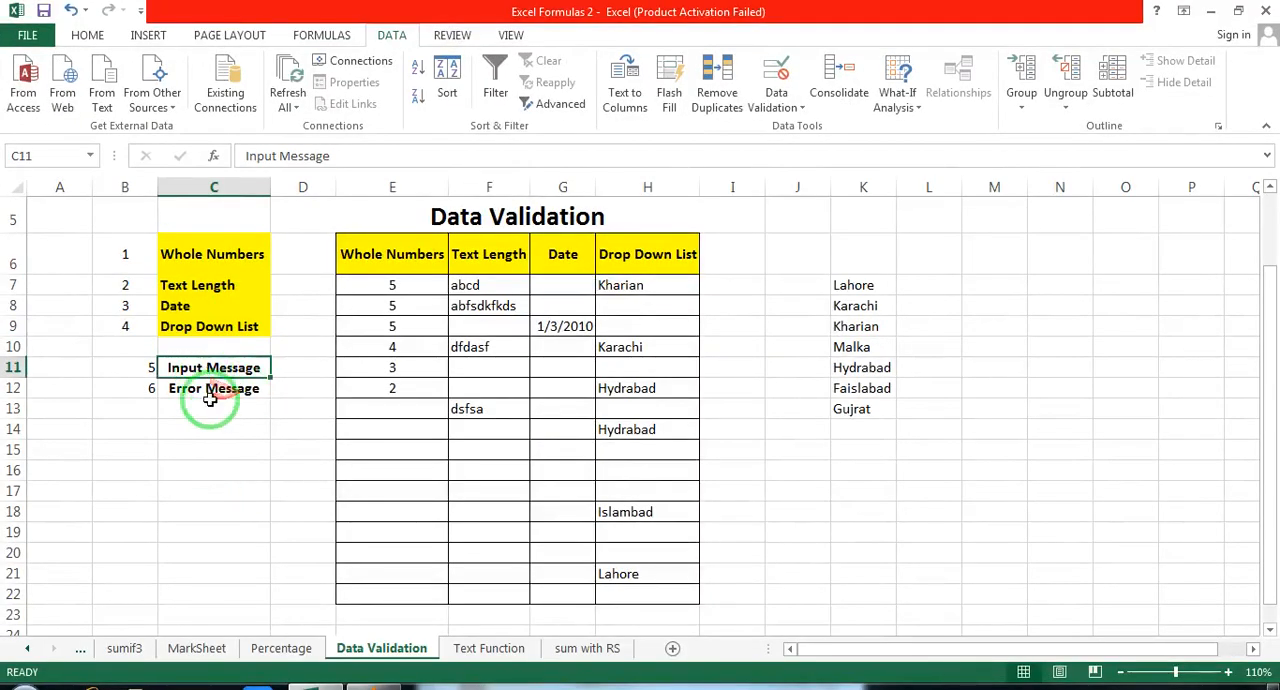
left_click(200, 391)
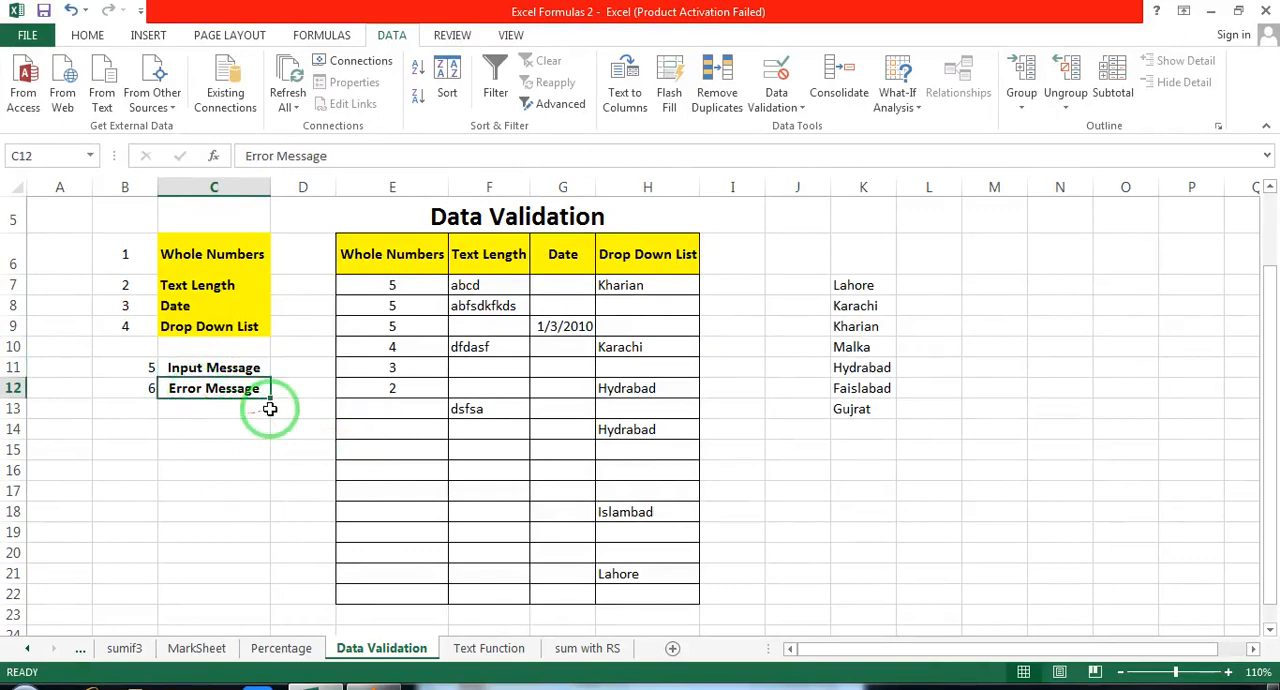
Step: Enter 4 in E13 and test the Whole Numbers rule by trying 44 in E14
left_click(408, 417)
type("4")
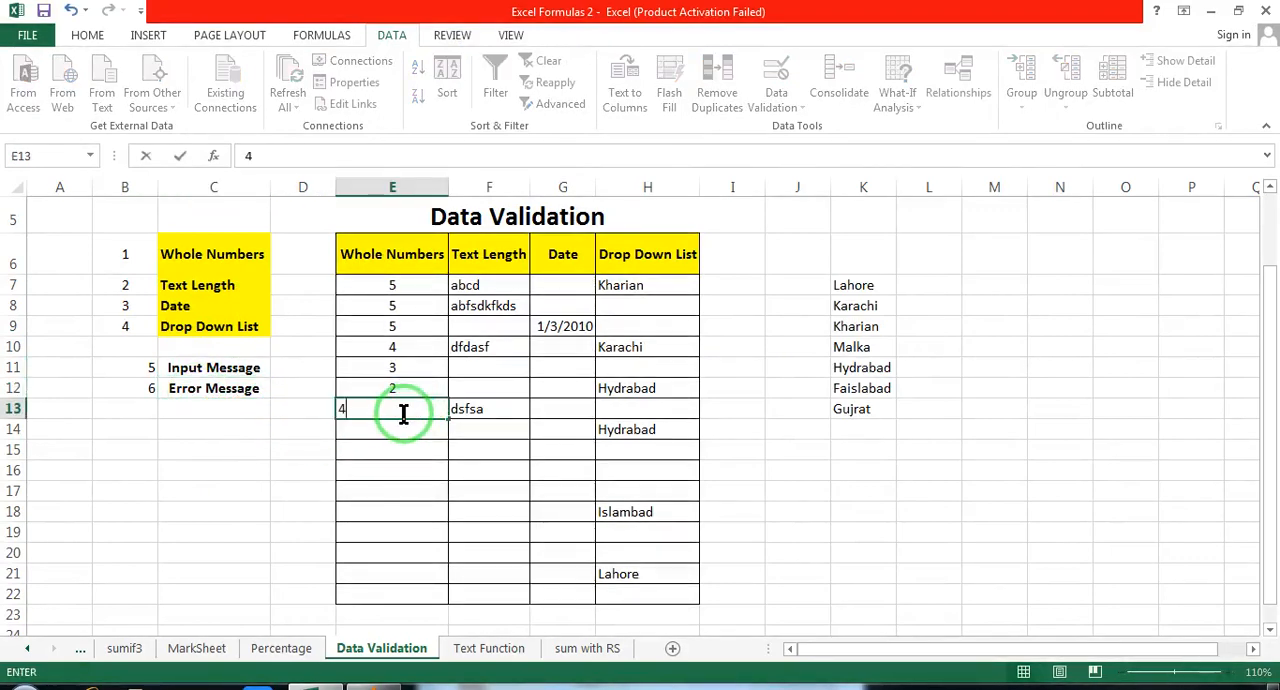
key("Return")
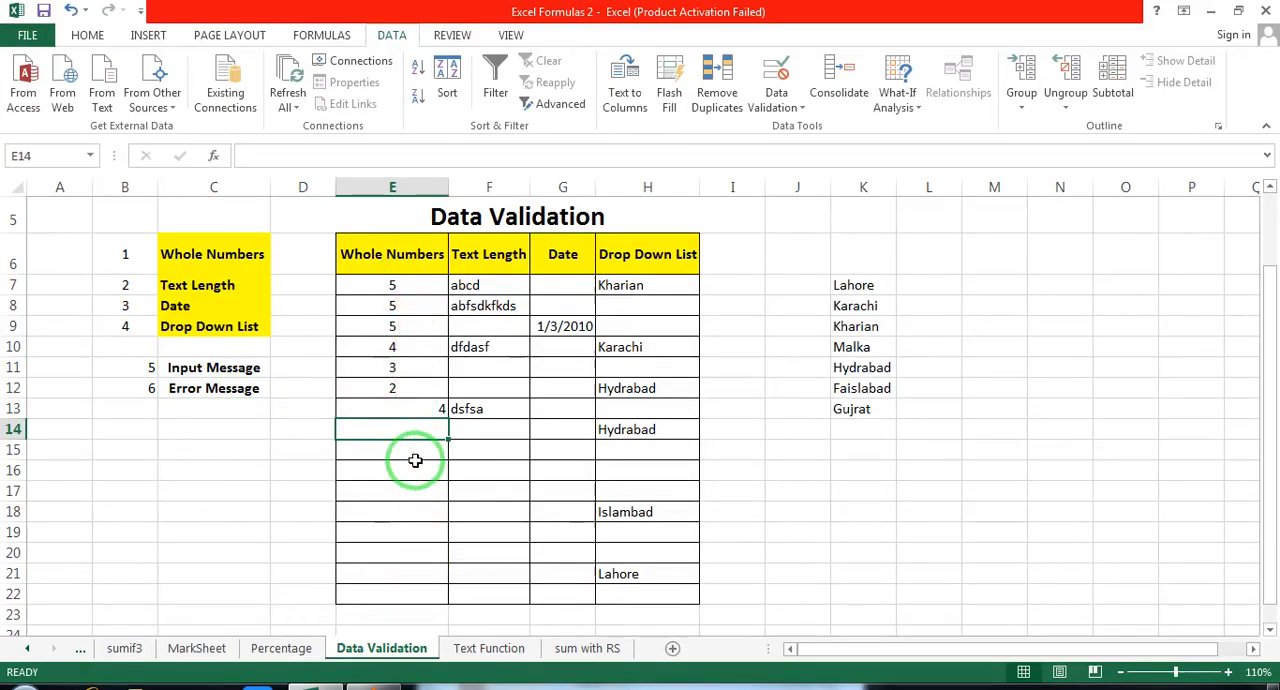
type("44")
key("Return")
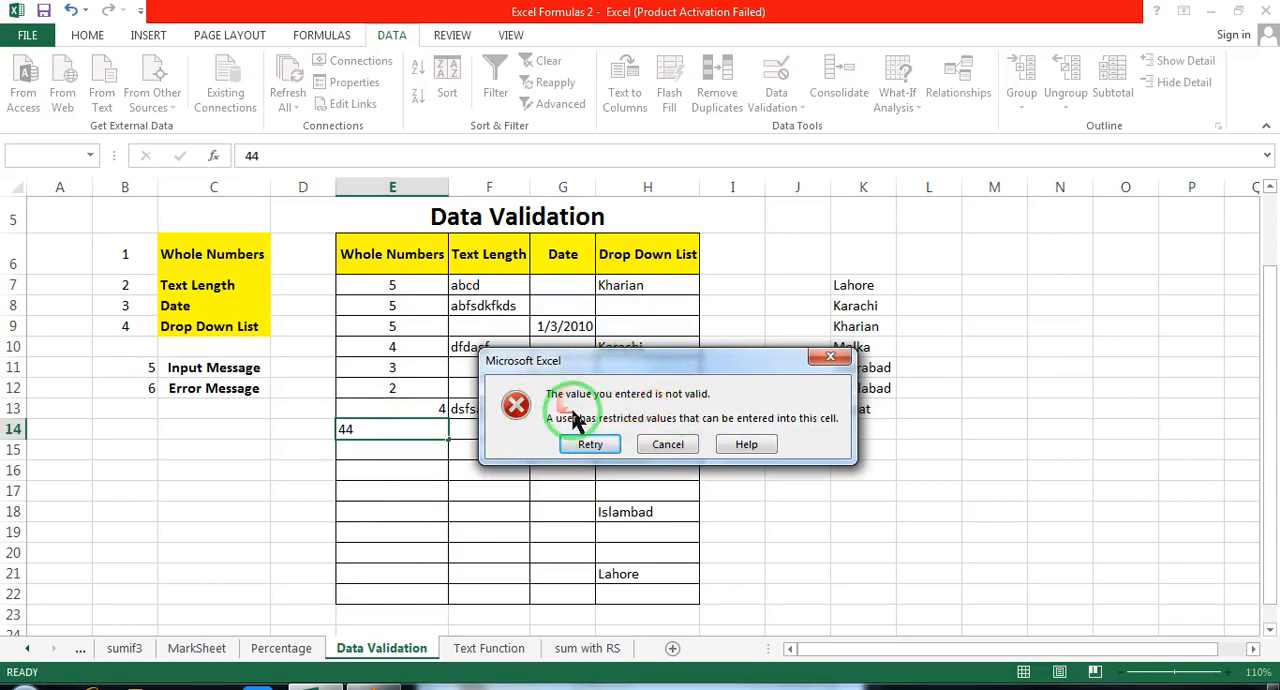
left_click(668, 444)
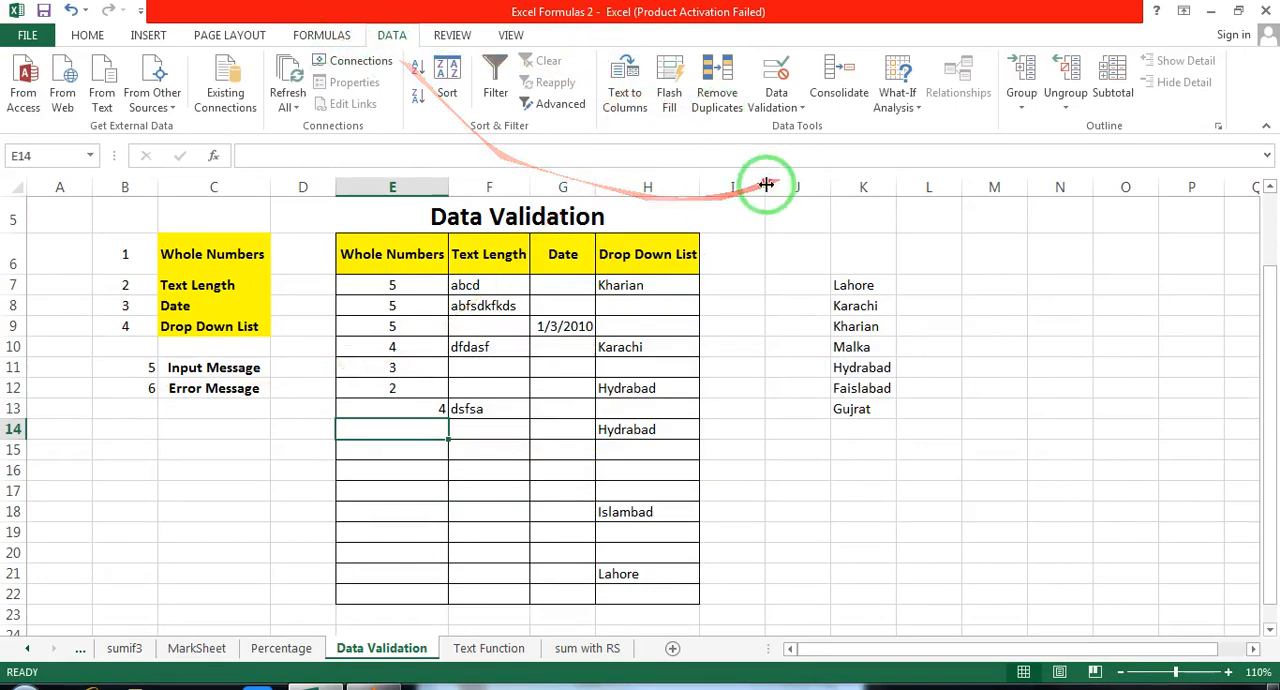
left_click(792, 108)
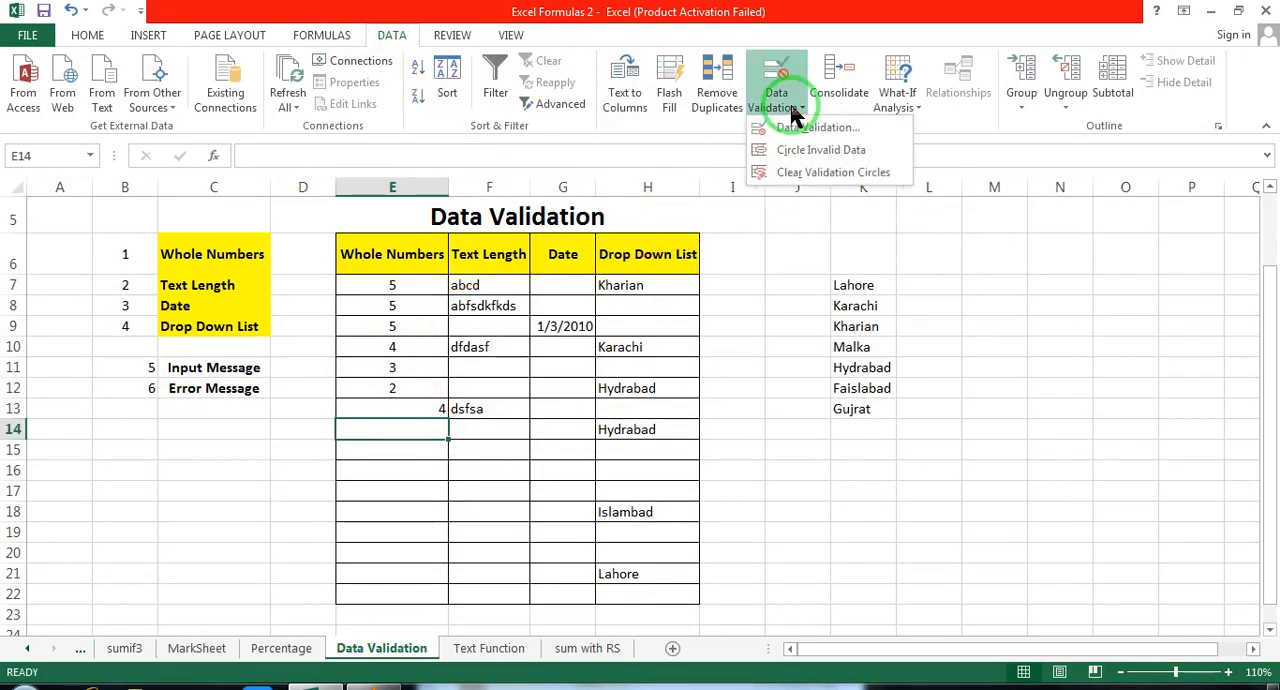
left_click(790, 127)
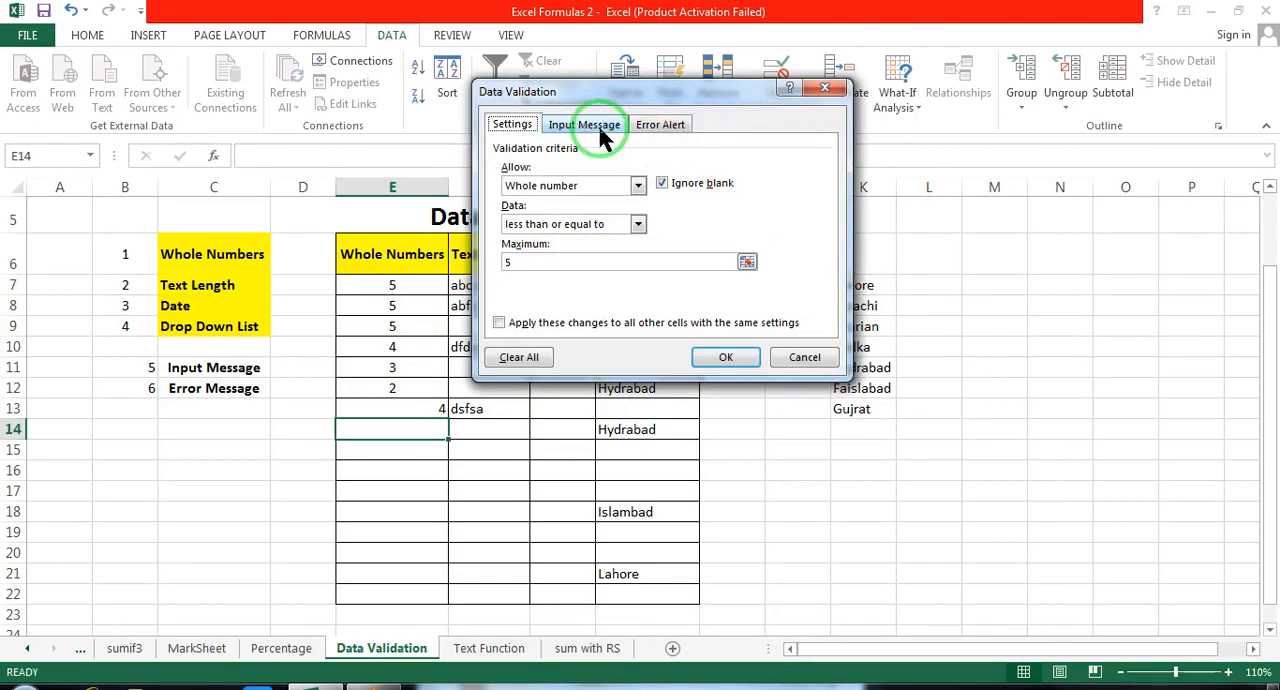
left_click(790, 366)
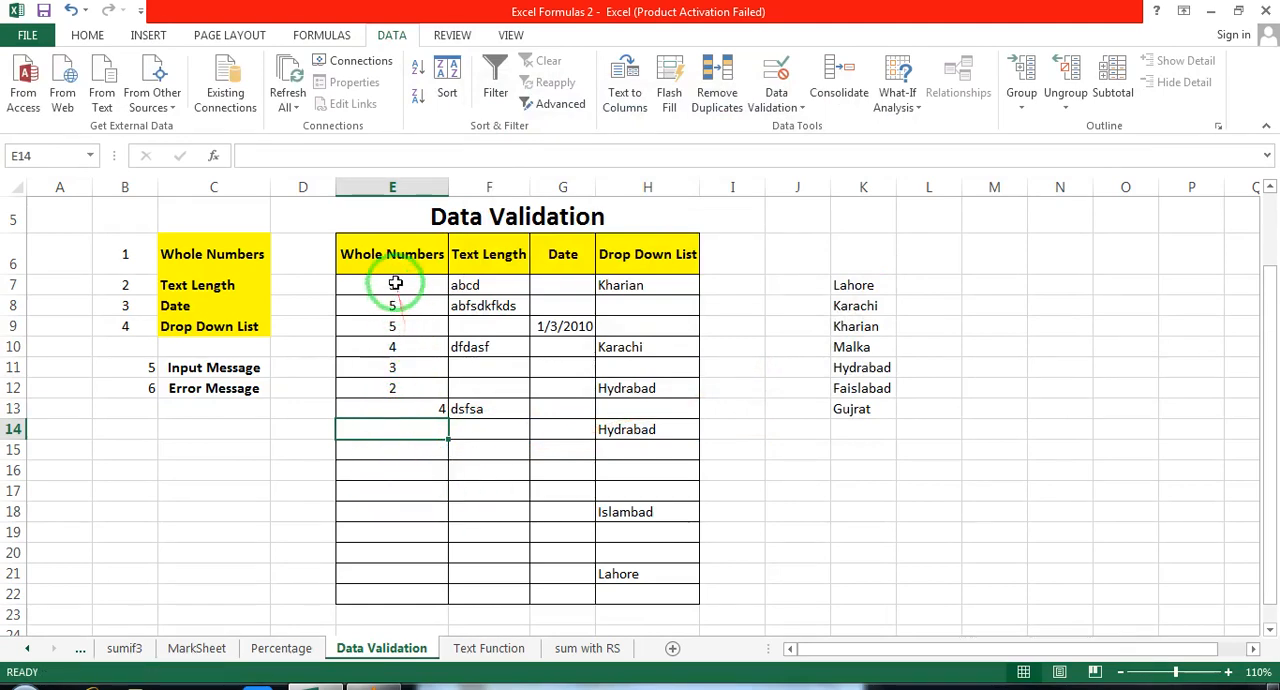
Step: Raise the maximum of the whole number validation rule on E7:E22 to 10
left_click_drag(398, 284, 375, 594)
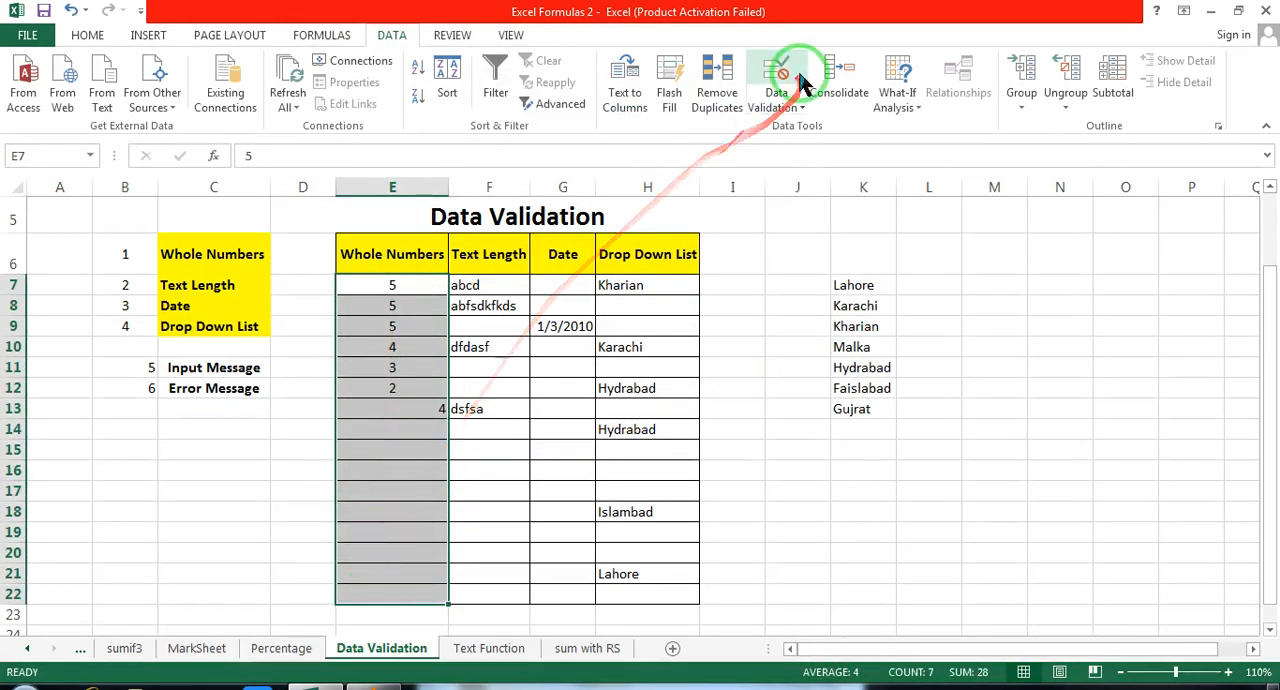
left_click(803, 108)
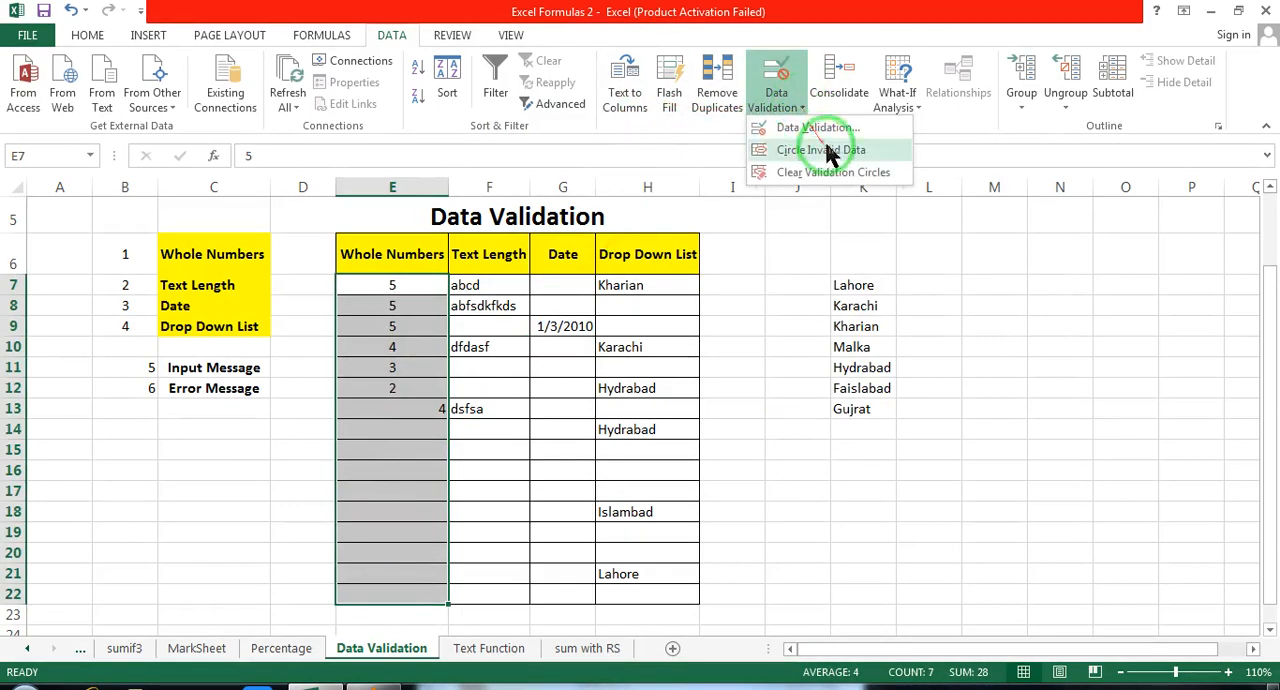
left_click(830, 128)
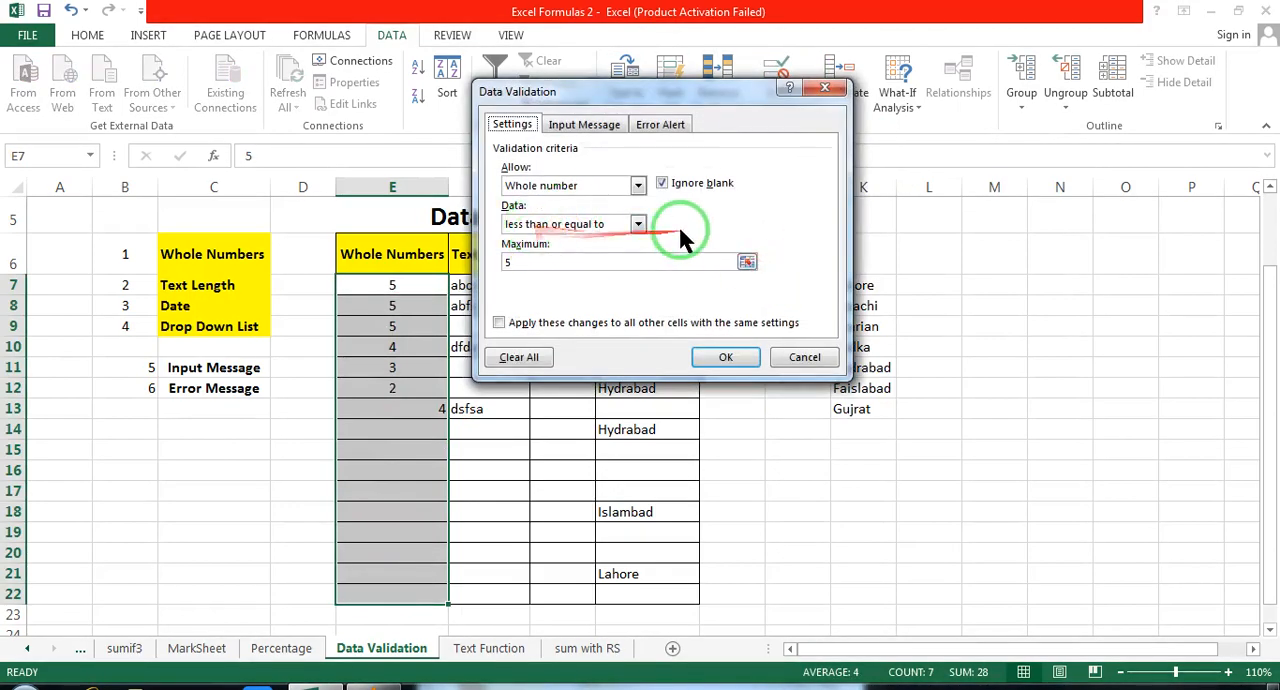
left_click(639, 224)
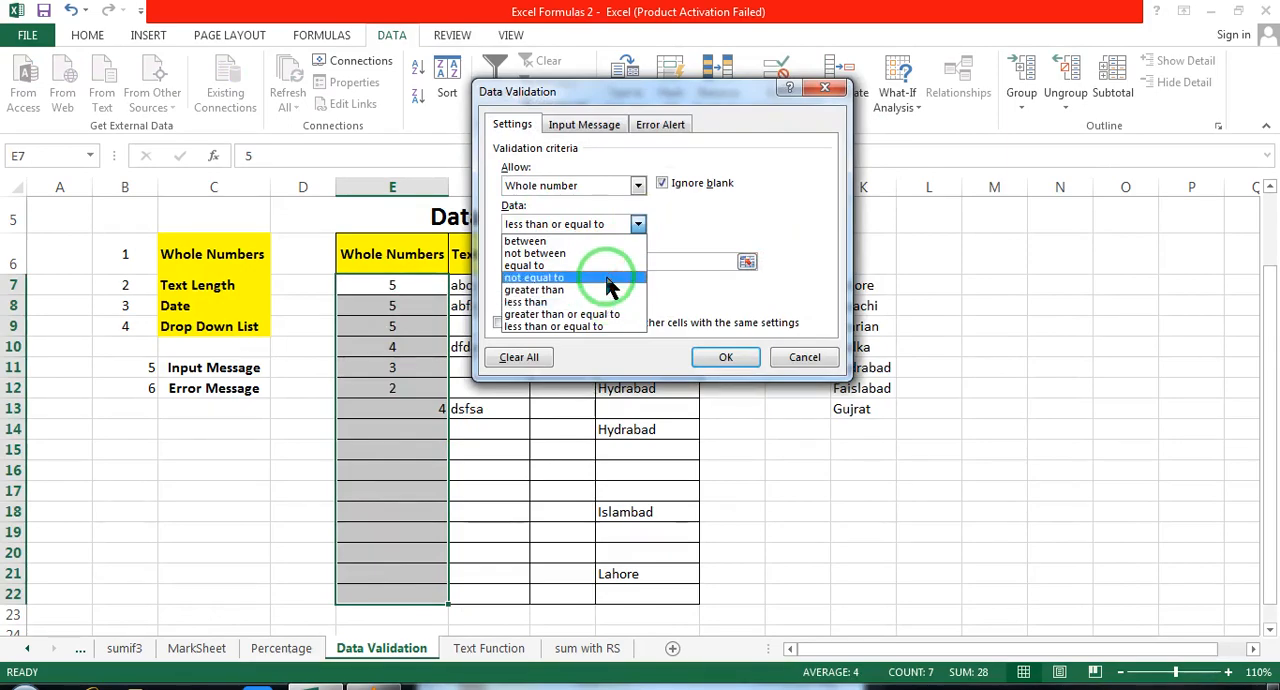
left_click(733, 237)
left_click(541, 262)
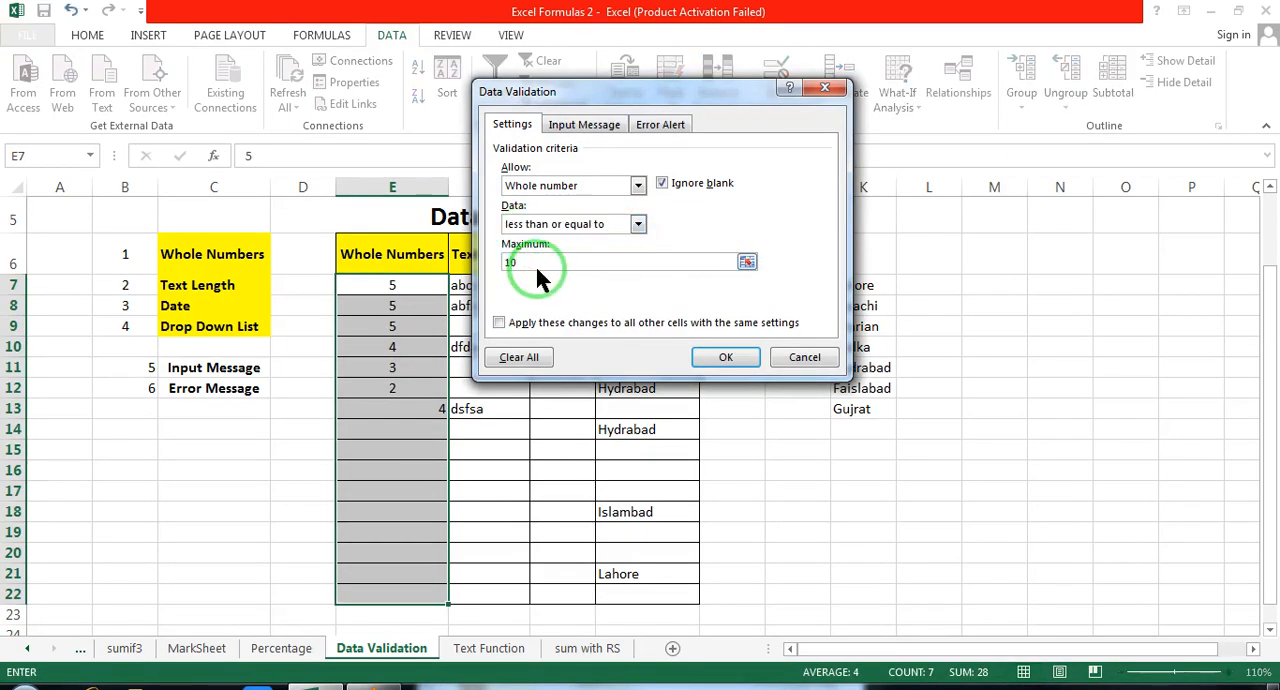
left_click(716, 356)
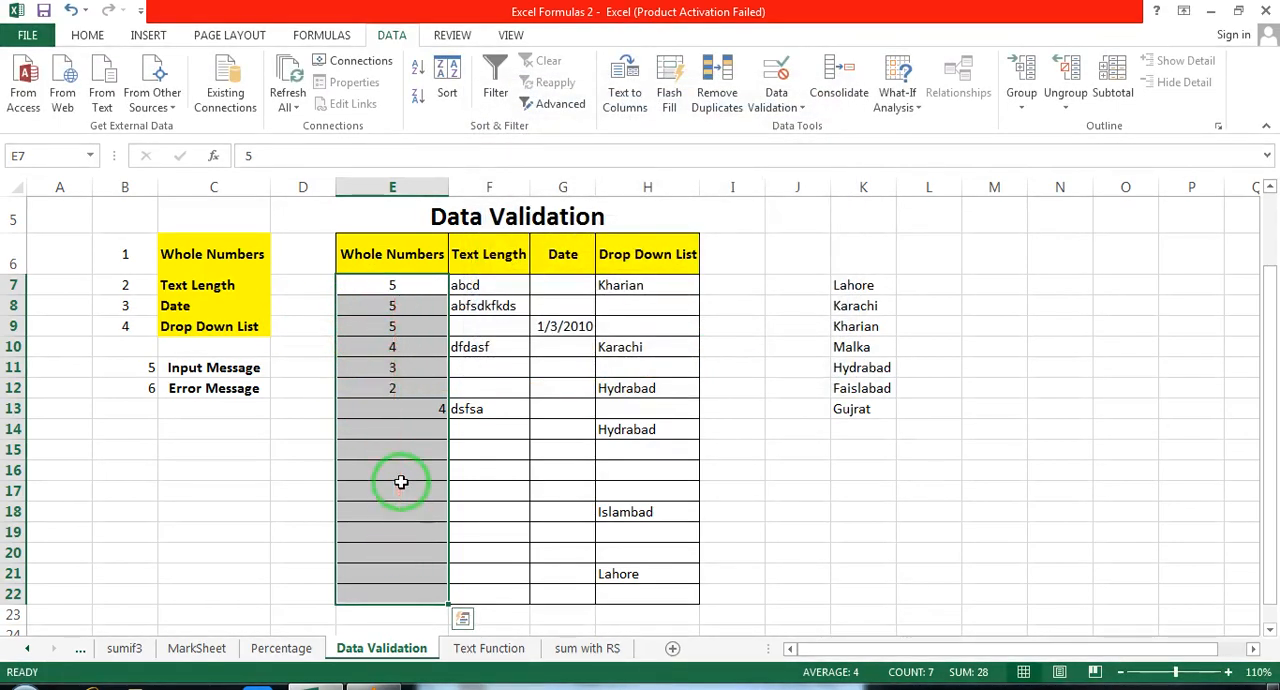
Step: Try to enter 11 in E15 to test the whole number limit
left_click(385, 447)
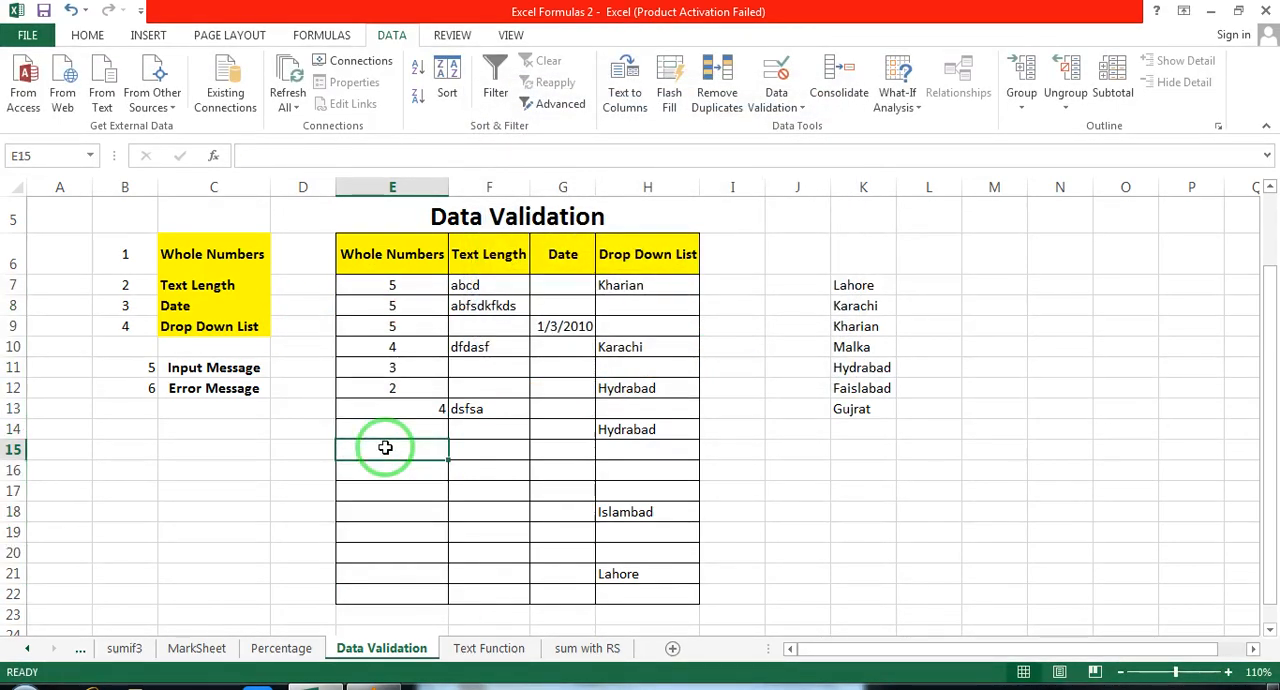
type("11")
key("Return")
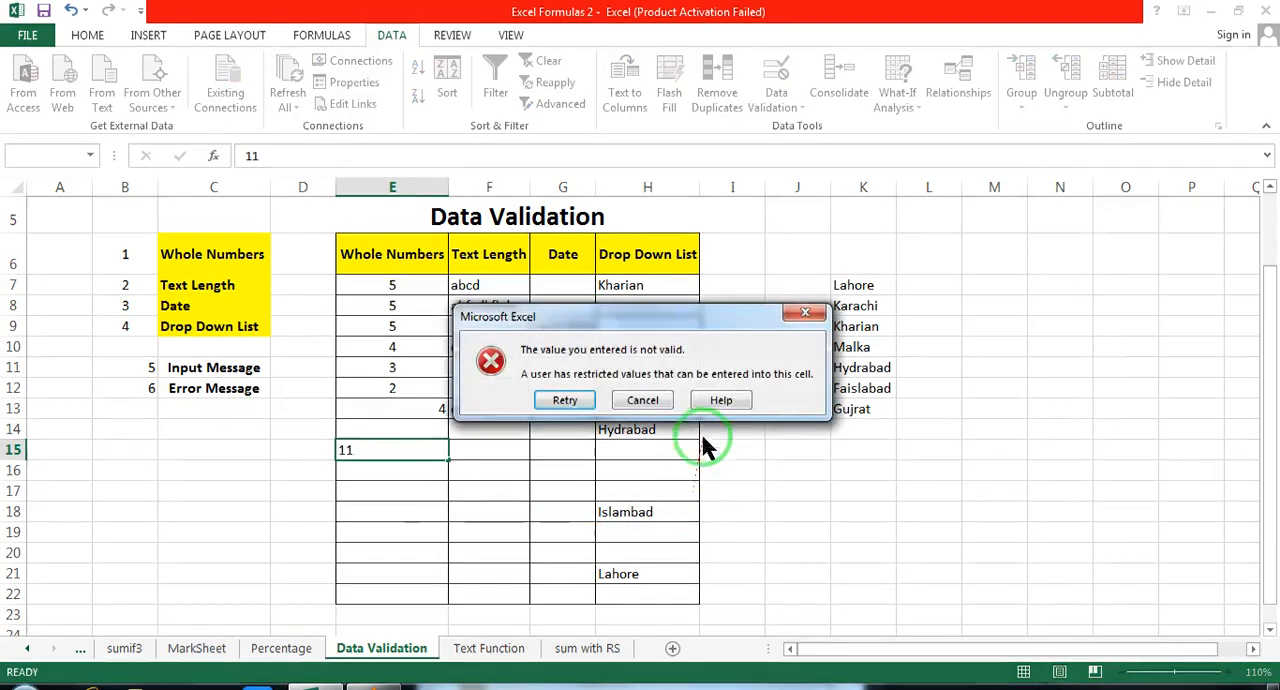
left_click(640, 399)
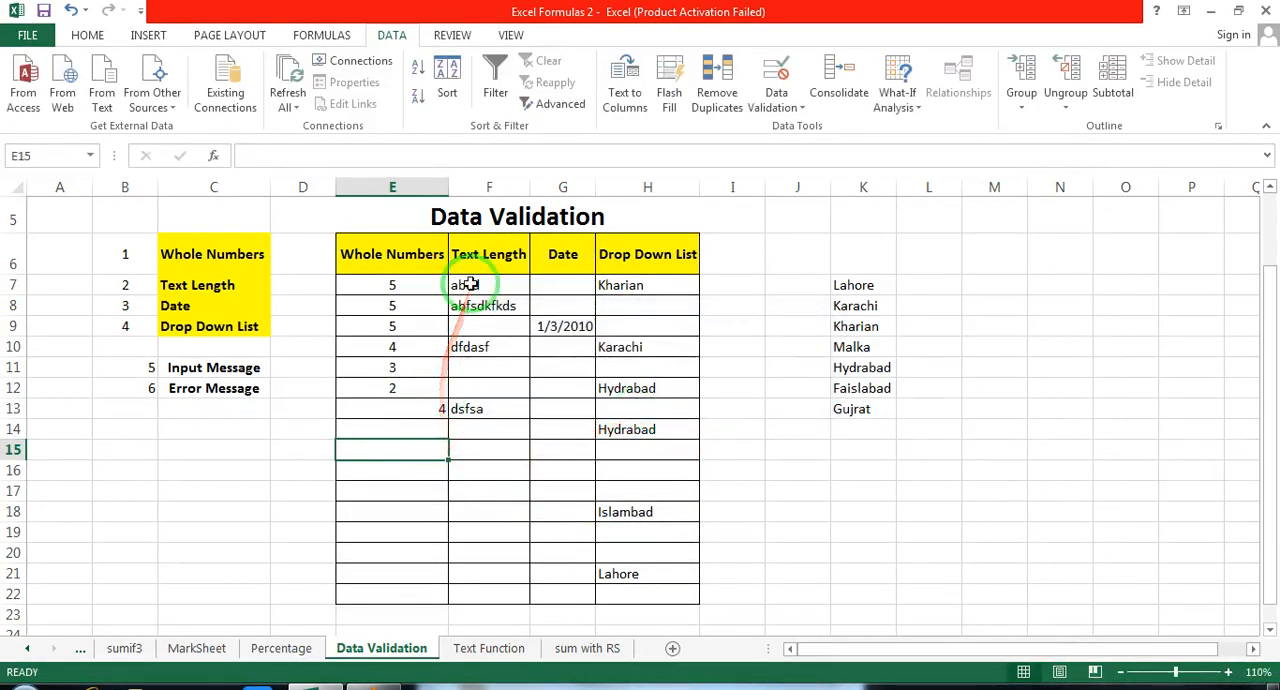
Step: Give the data validation input message for E15 the title Invalid and start its message text
left_click(790, 100)
left_click(797, 130)
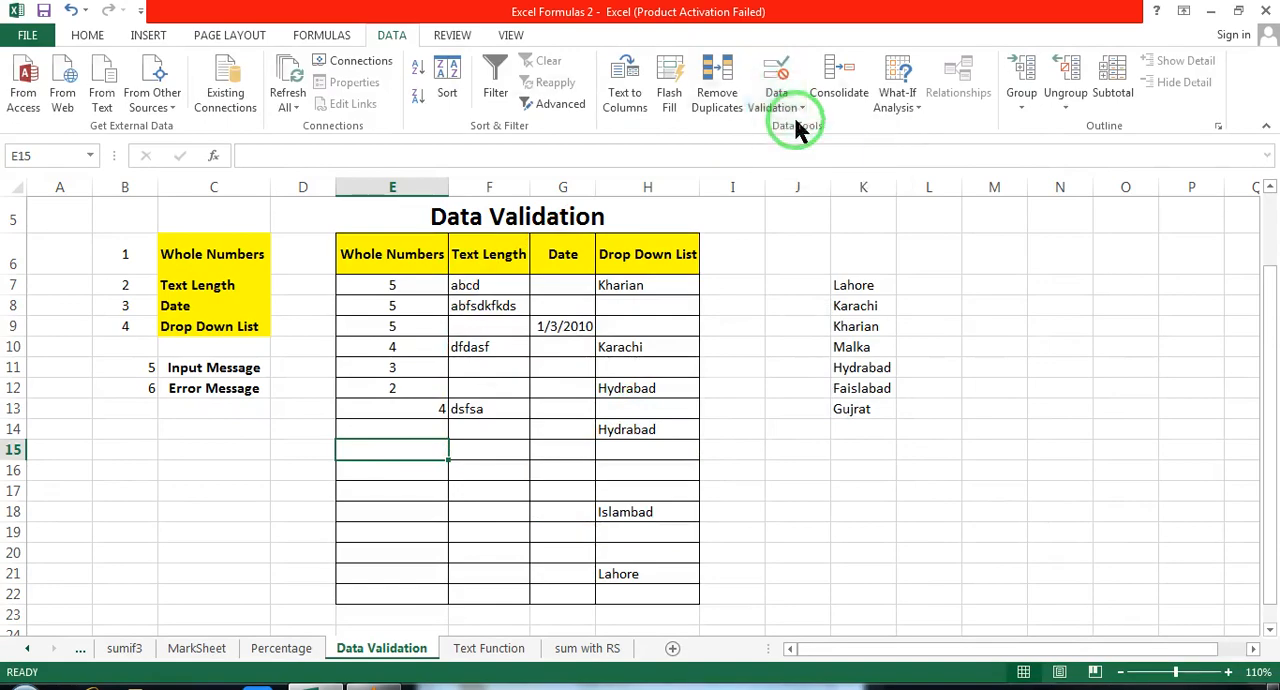
left_click(580, 128)
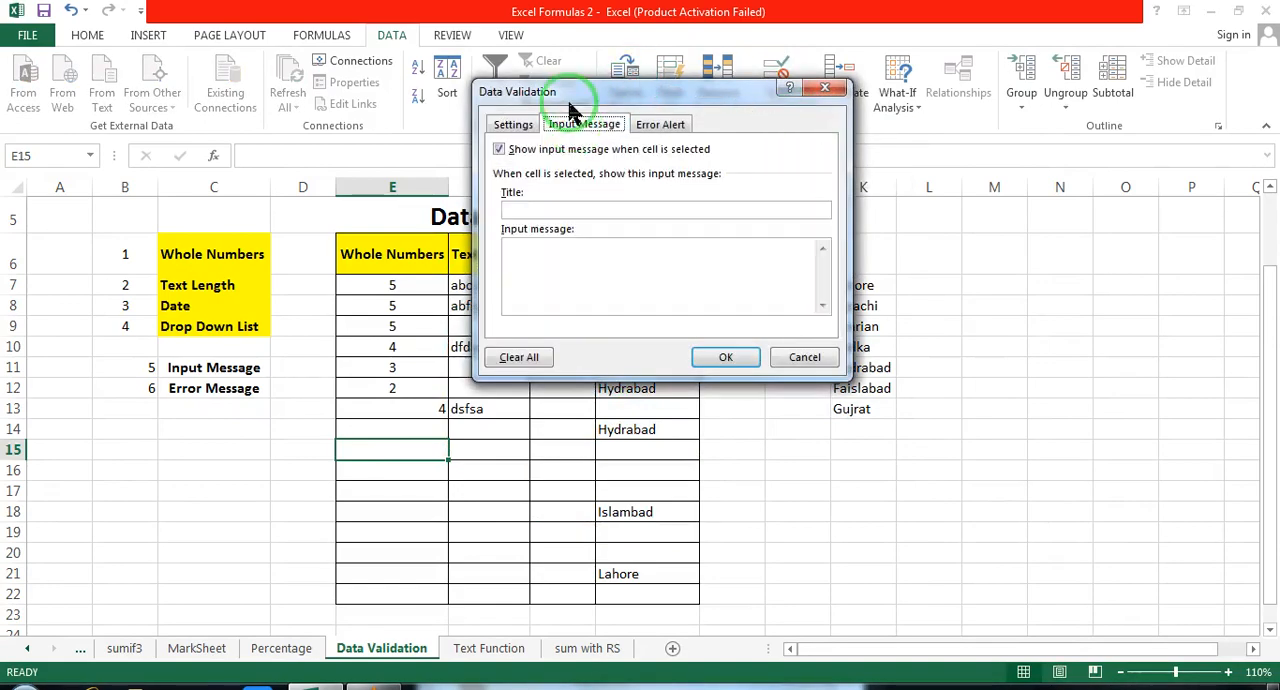
left_click_drag(572, 110, 739, 160)
left_click(684, 258)
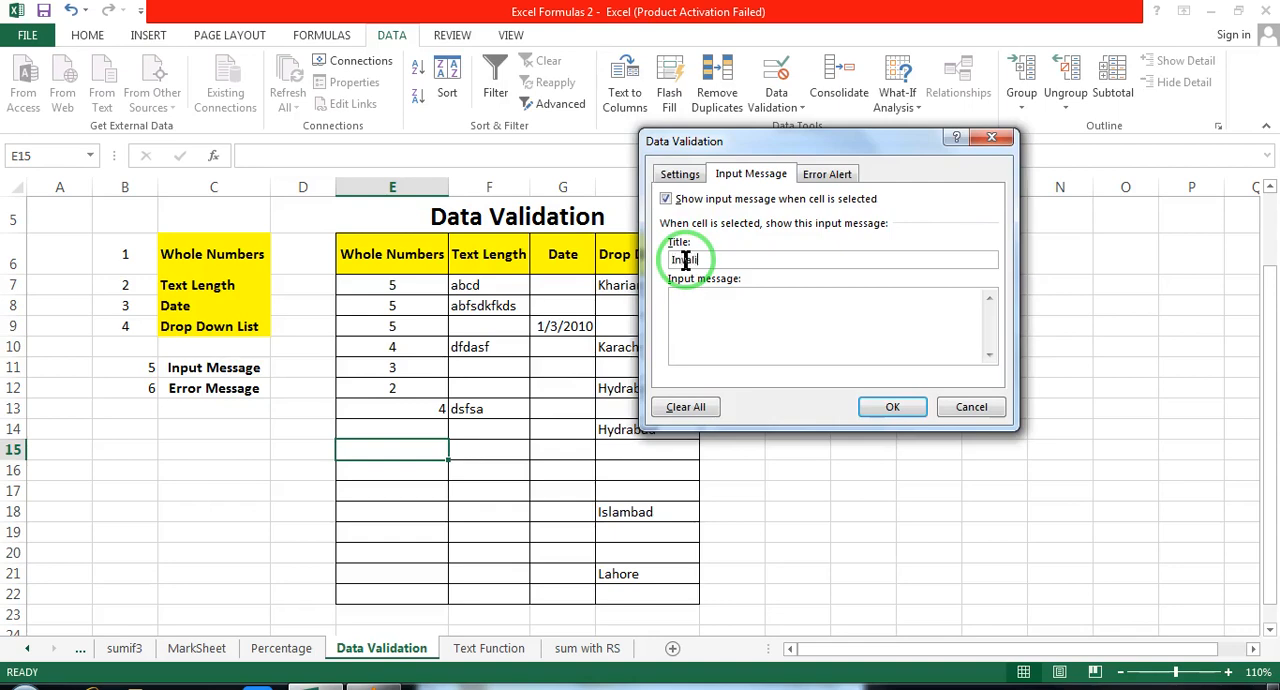
left_click(710, 306)
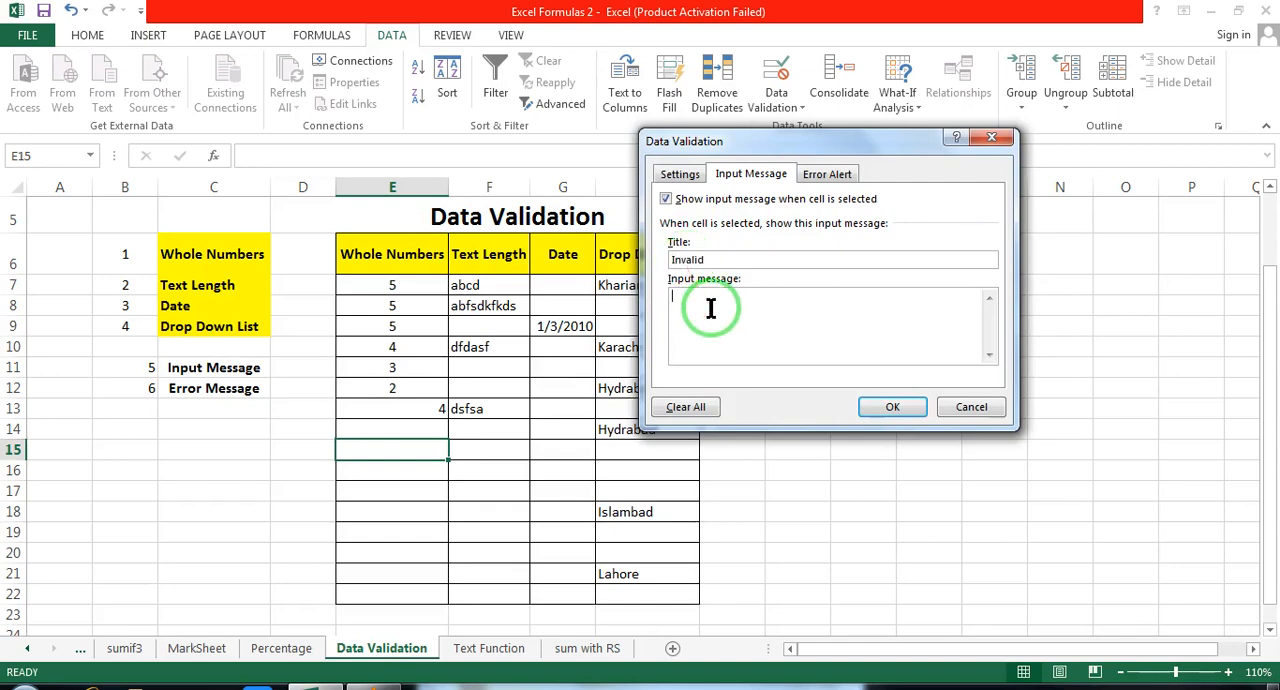
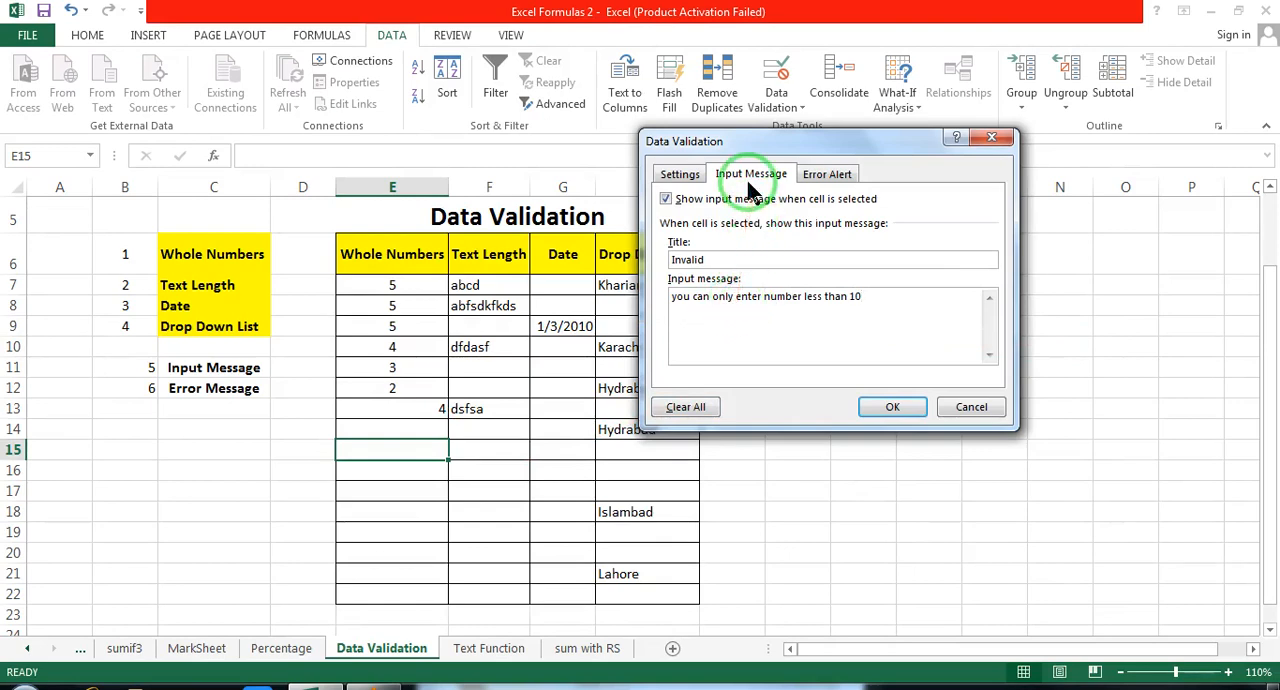
Step: Give E15 a Stop error alert titled Invalid with the message "Pls enter the number only less than 10" and apply the validation settings
left_click(830, 180)
left_click(851, 261)
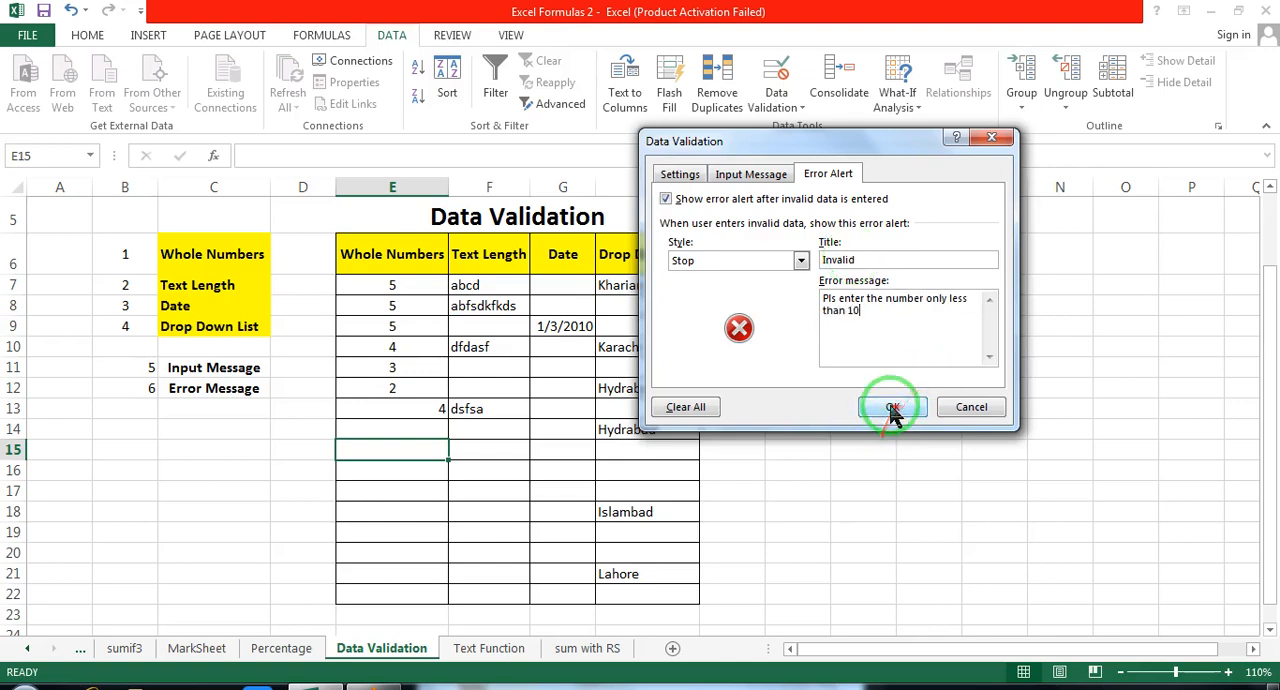
left_click(757, 177)
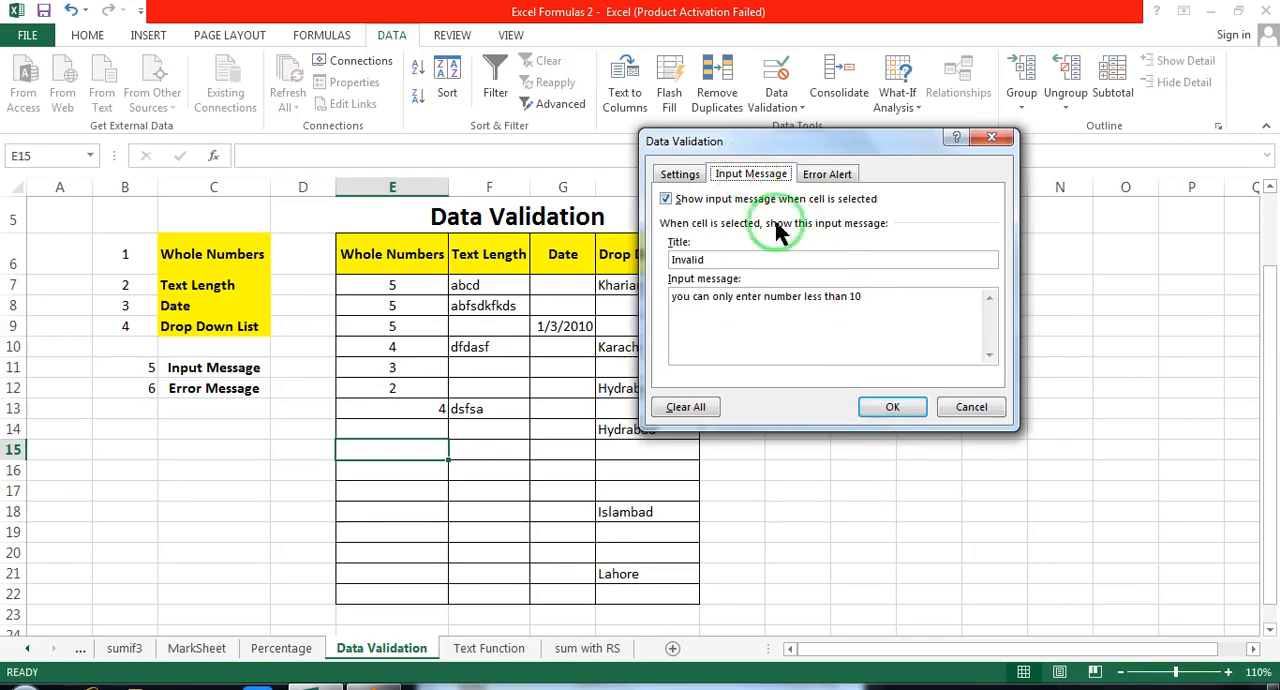
left_click(826, 174)
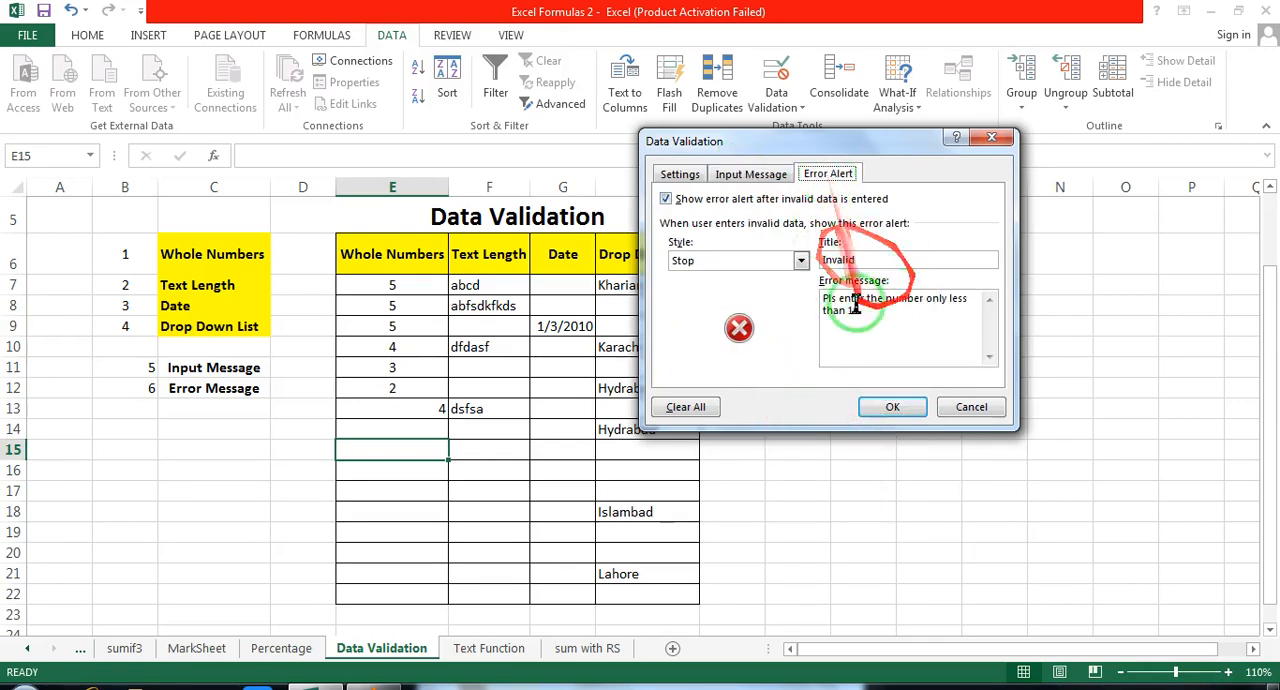
left_click(893, 407)
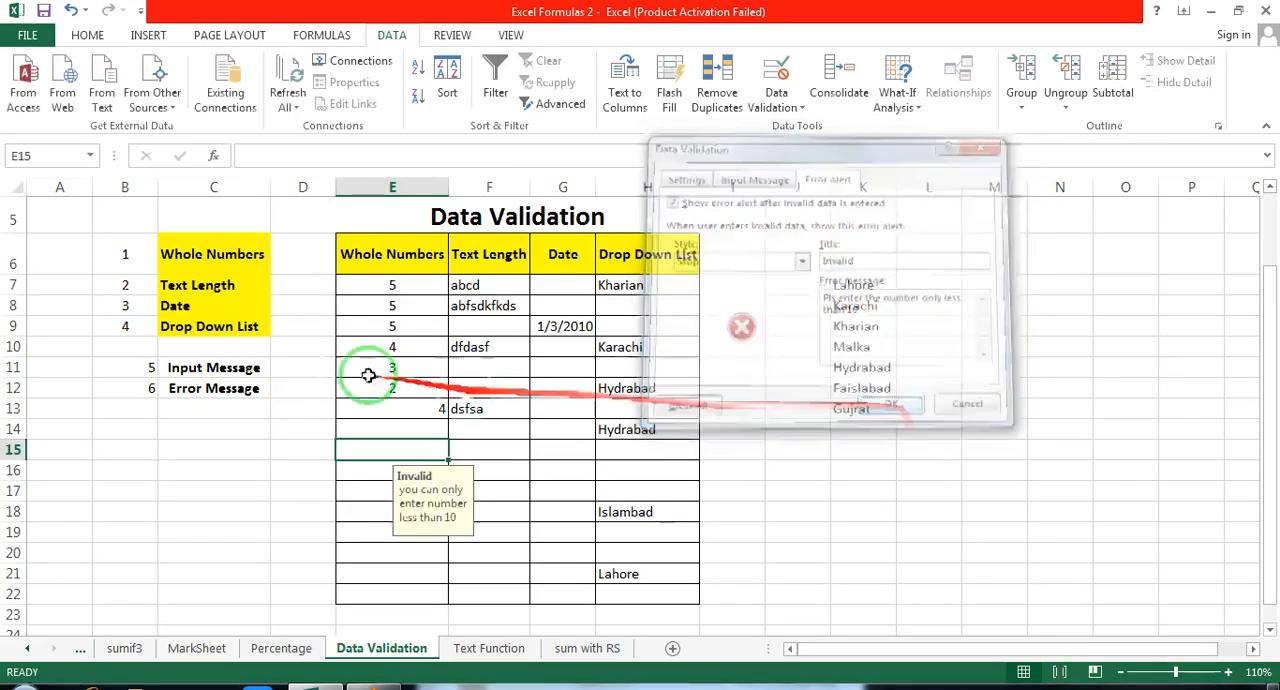
Step: Check whether E14 in the Whole Numbers column shows the input message
left_click(251, 366)
left_click(227, 391)
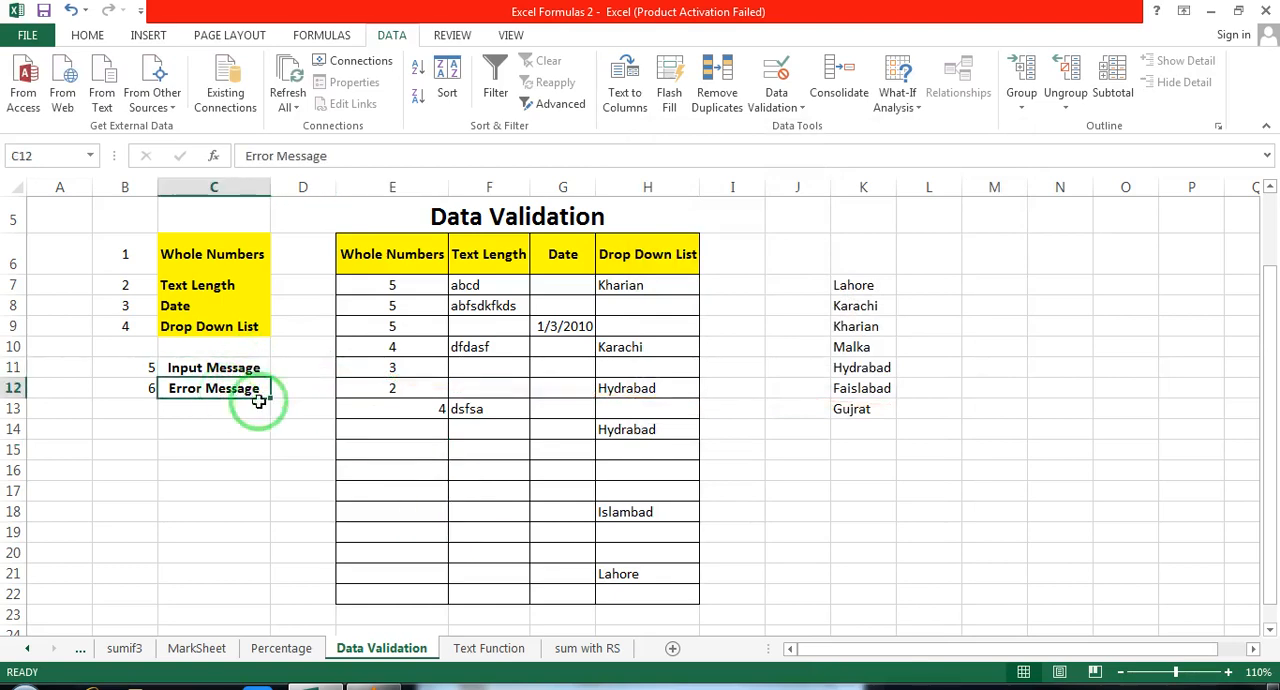
left_click(391, 430)
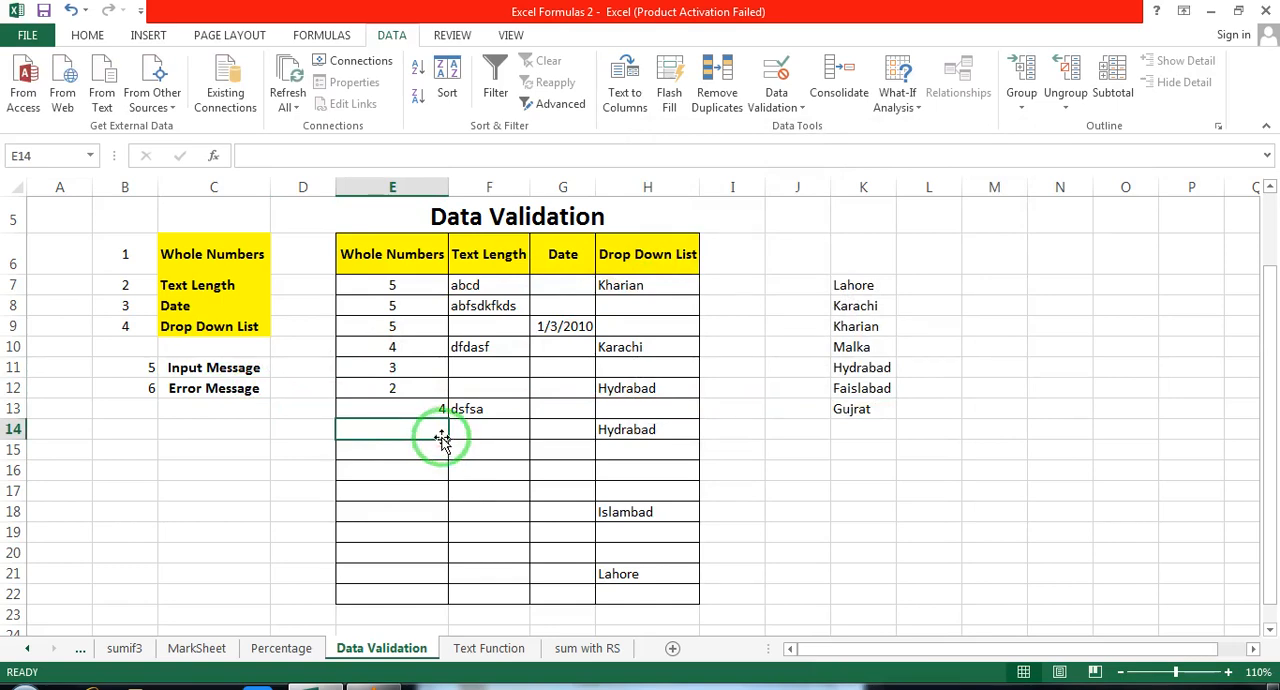
left_click(501, 487)
left_click(510, 324)
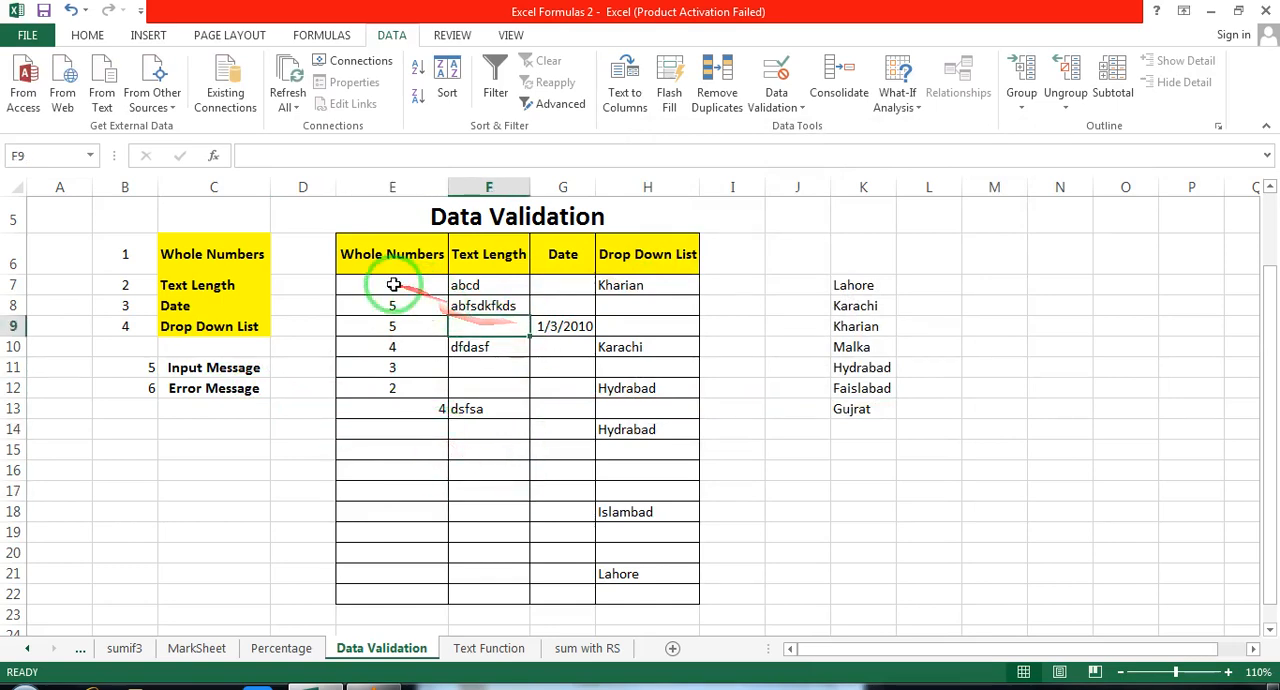
Step: Add an input message to E7:E22 with the title invalid and the text "you can only enter number less than 10"
left_click_drag(386, 284, 392, 596)
left_click(800, 108)
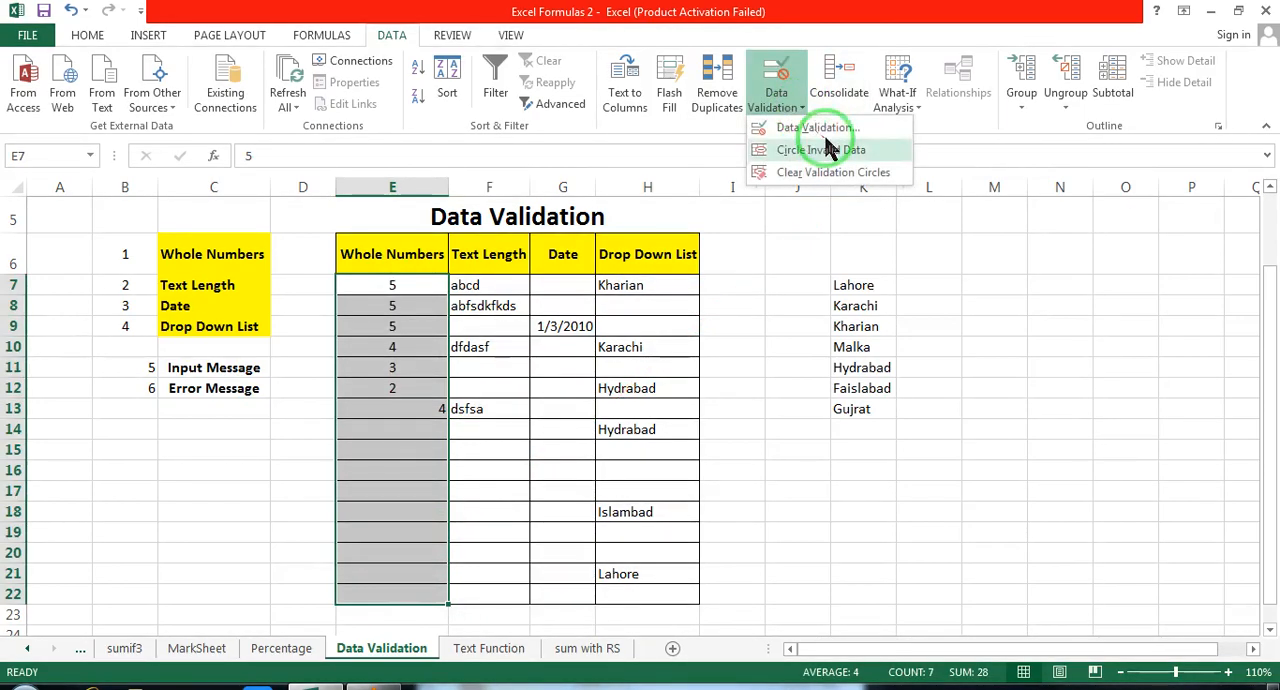
left_click(822, 127)
left_click(604, 400)
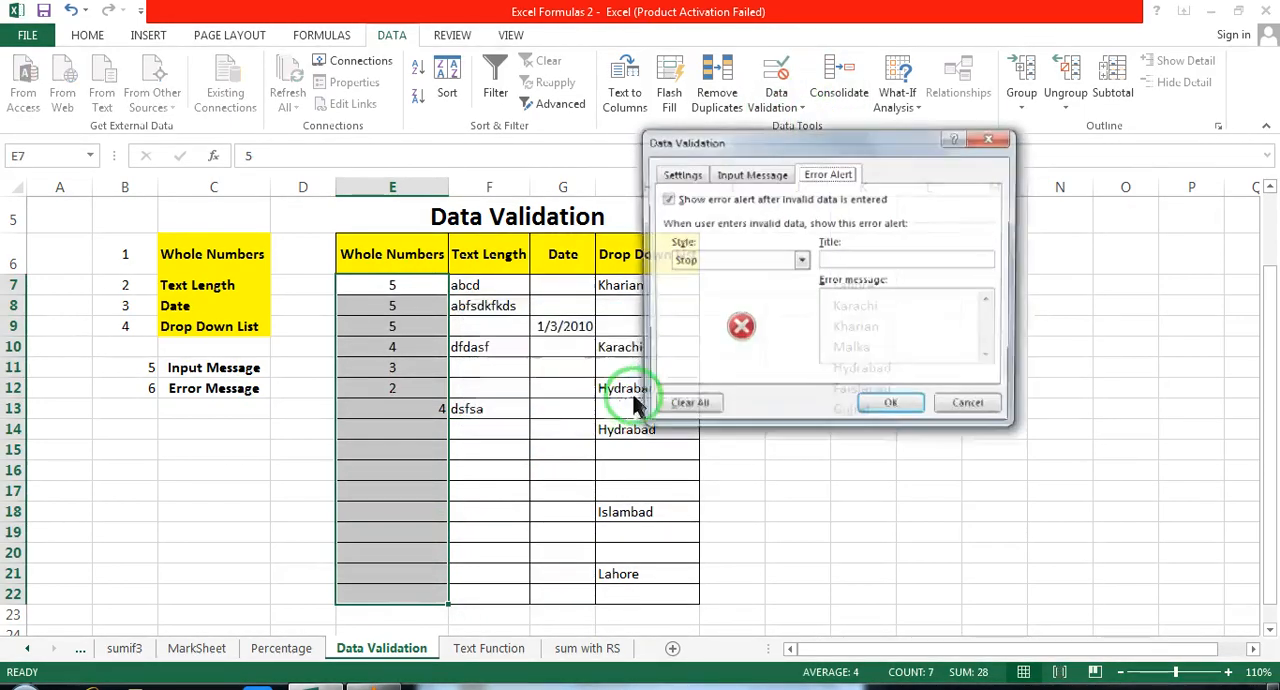
left_click(745, 178)
left_click(744, 260)
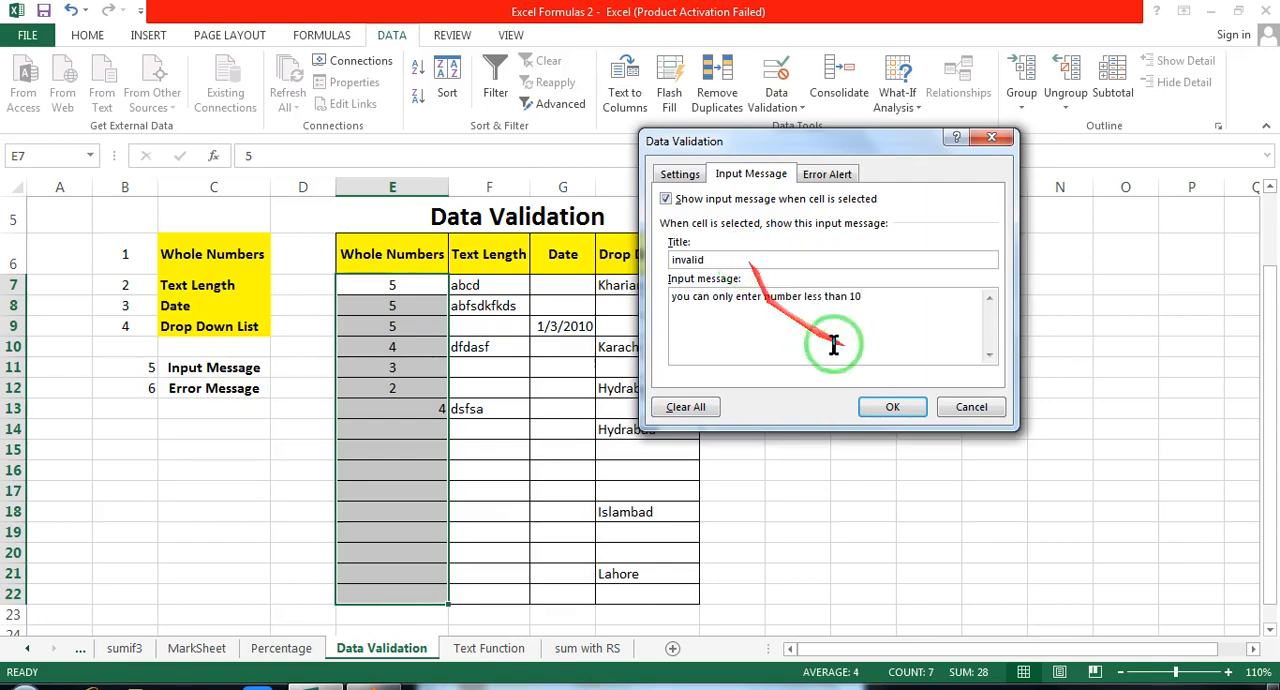
Step: Give E7:E22 a Stop error alert titled Invalid Number with the message "enter only less than 10" and apply the settings
left_click(827, 174)
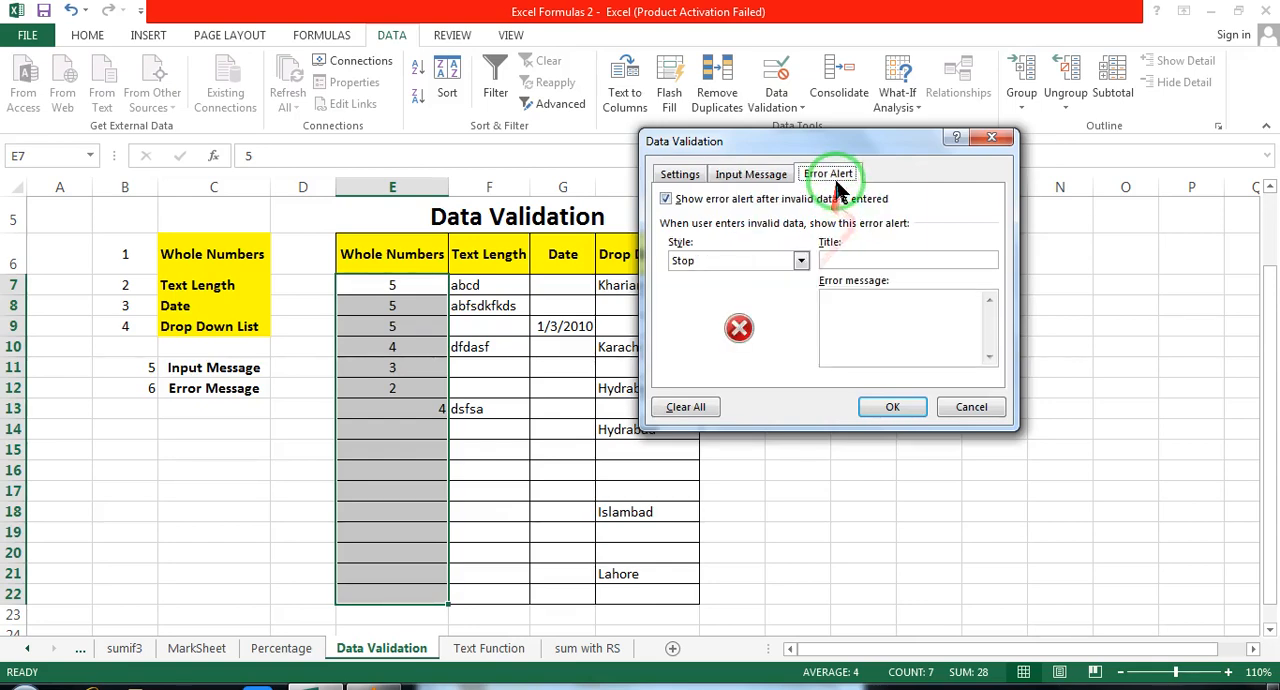
left_click(838, 257)
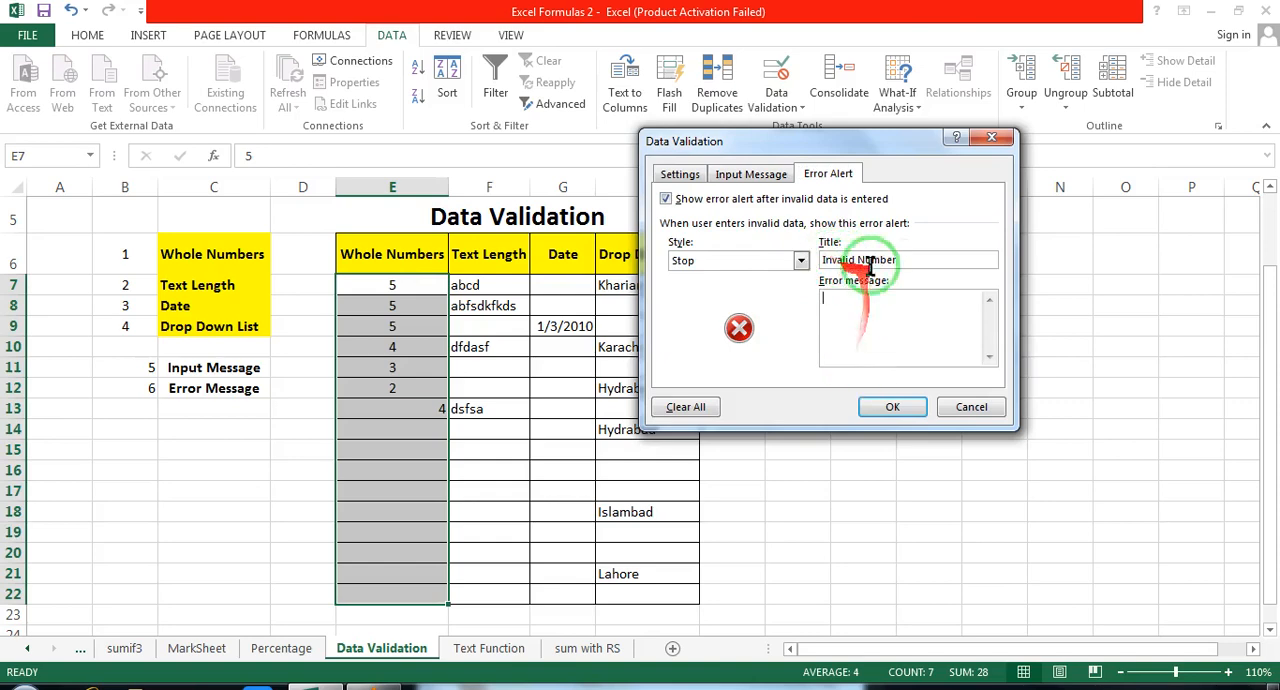
key("Tab")
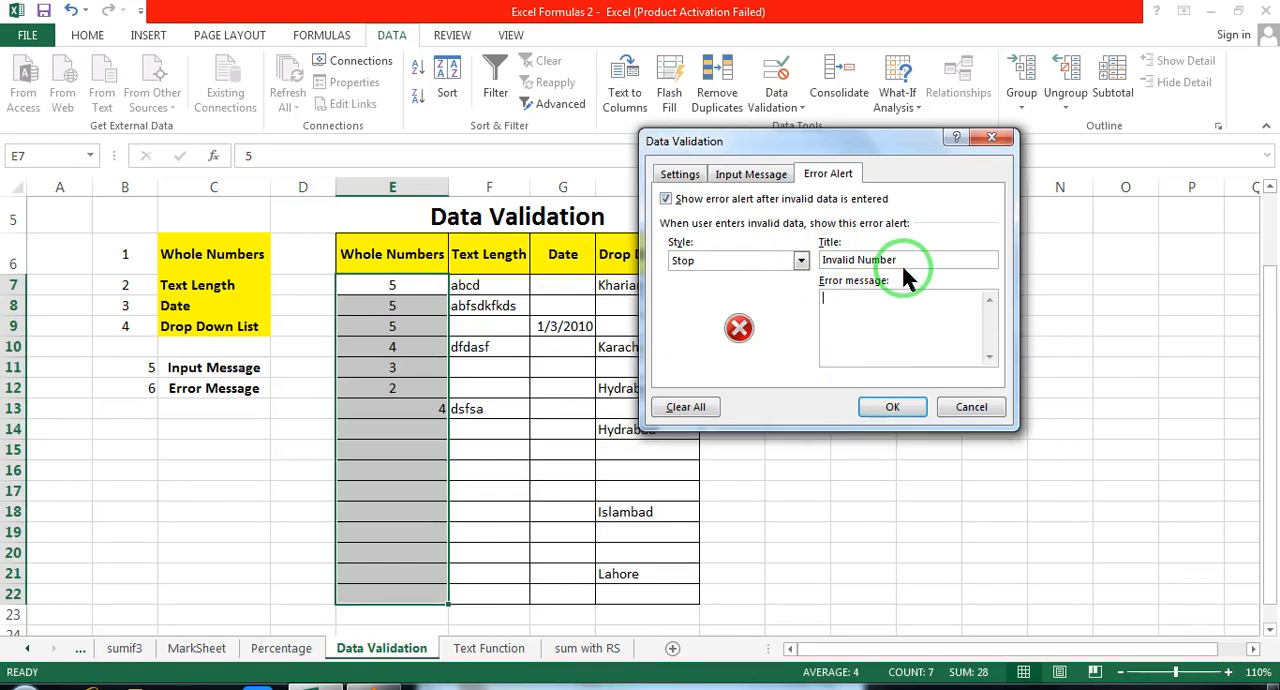
type("enter only less than 10")
left_click(893, 407)
Step: Check the input message on several cells of the Whole Numbers column, including E13, E14 and E17
left_click(430, 409)
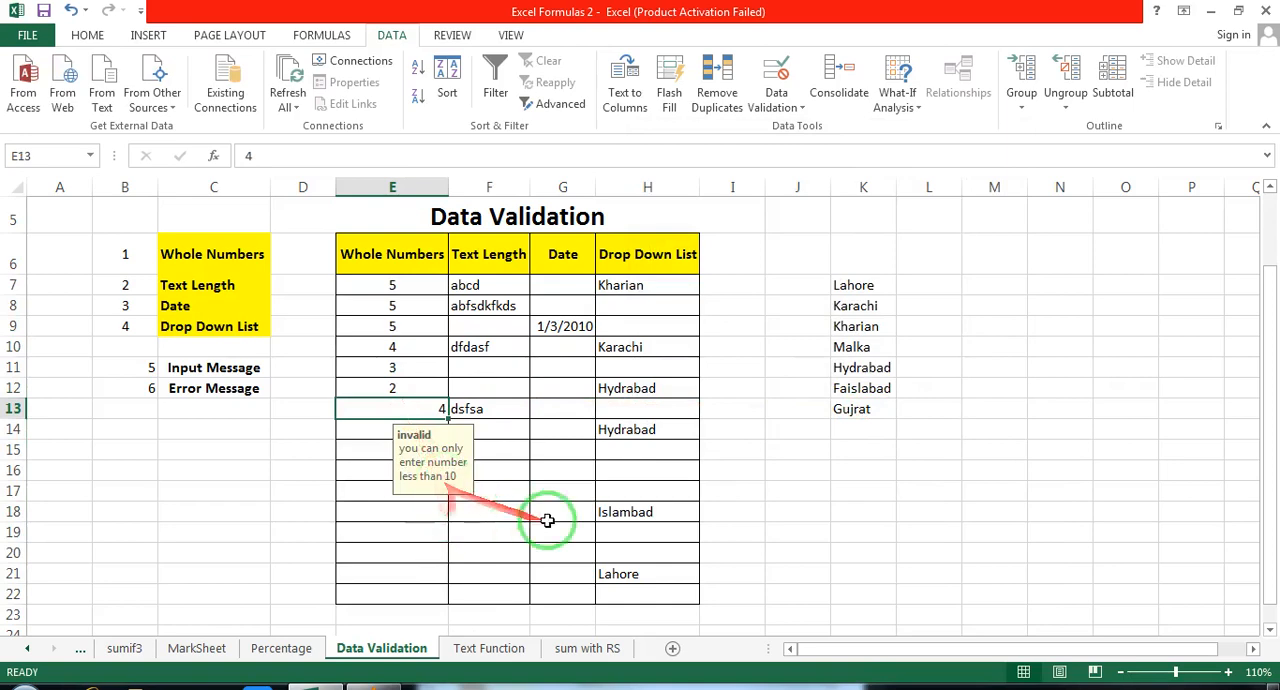
left_click(356, 433)
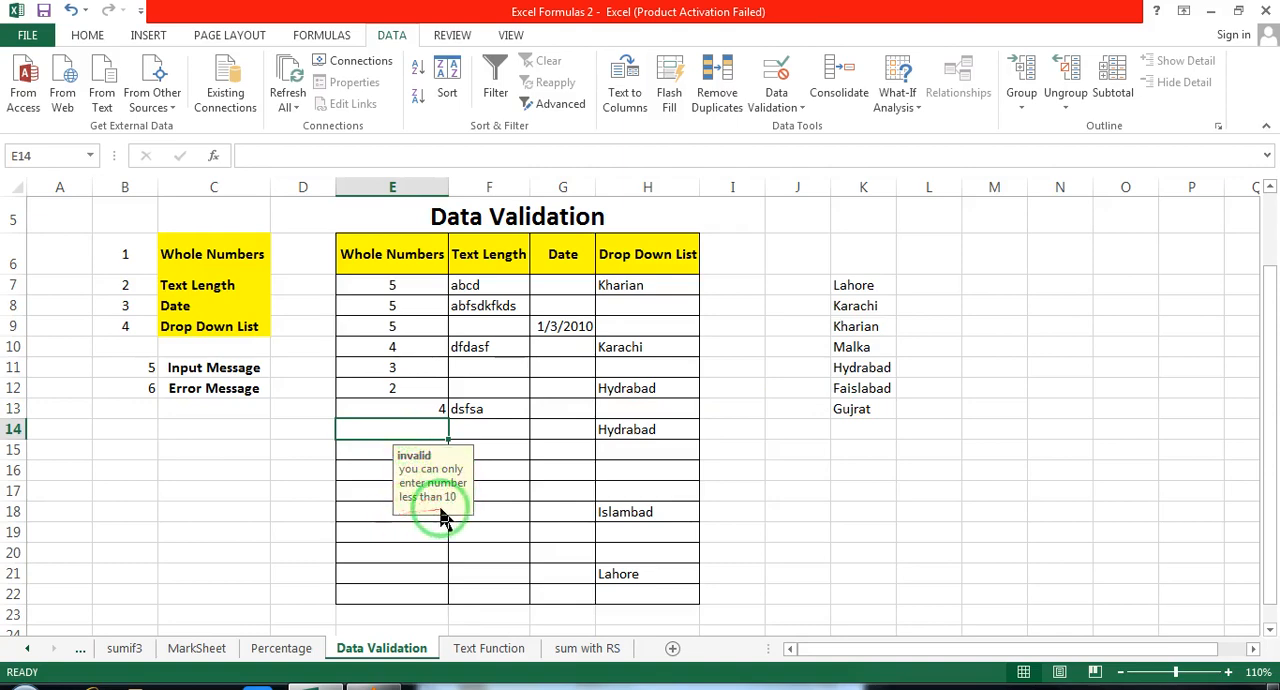
left_click(378, 469)
left_click(383, 554)
left_click(393, 487)
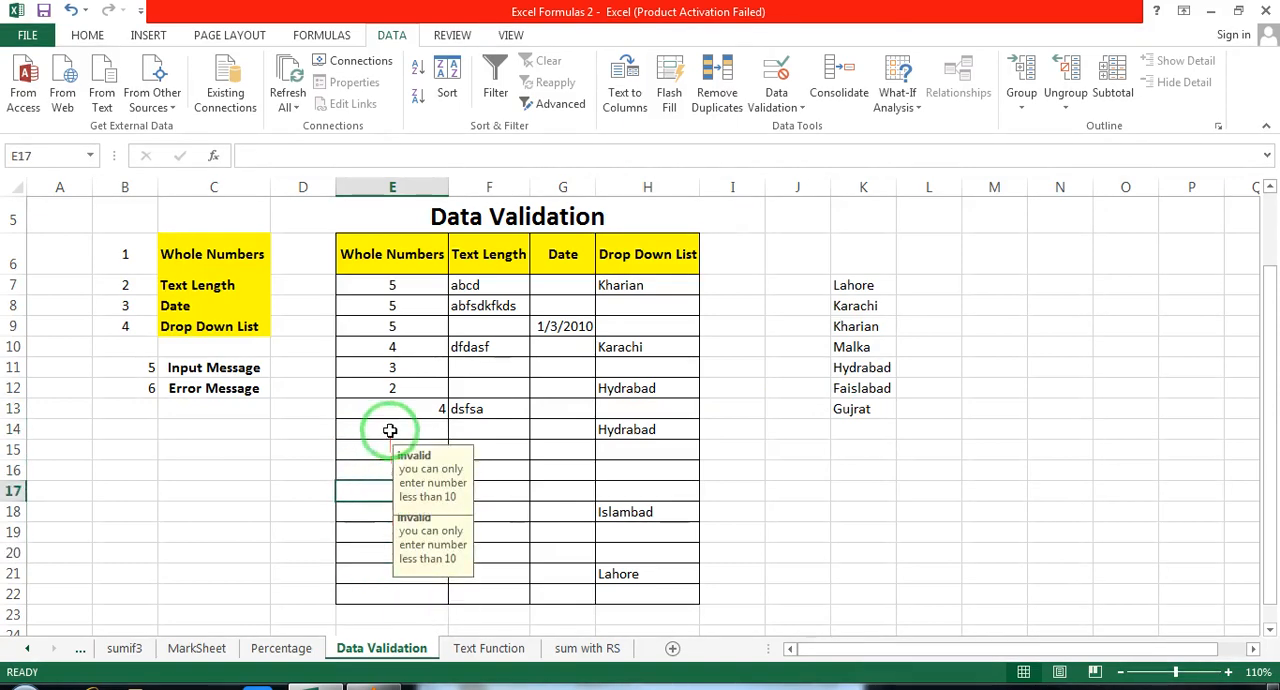
left_click(390, 430)
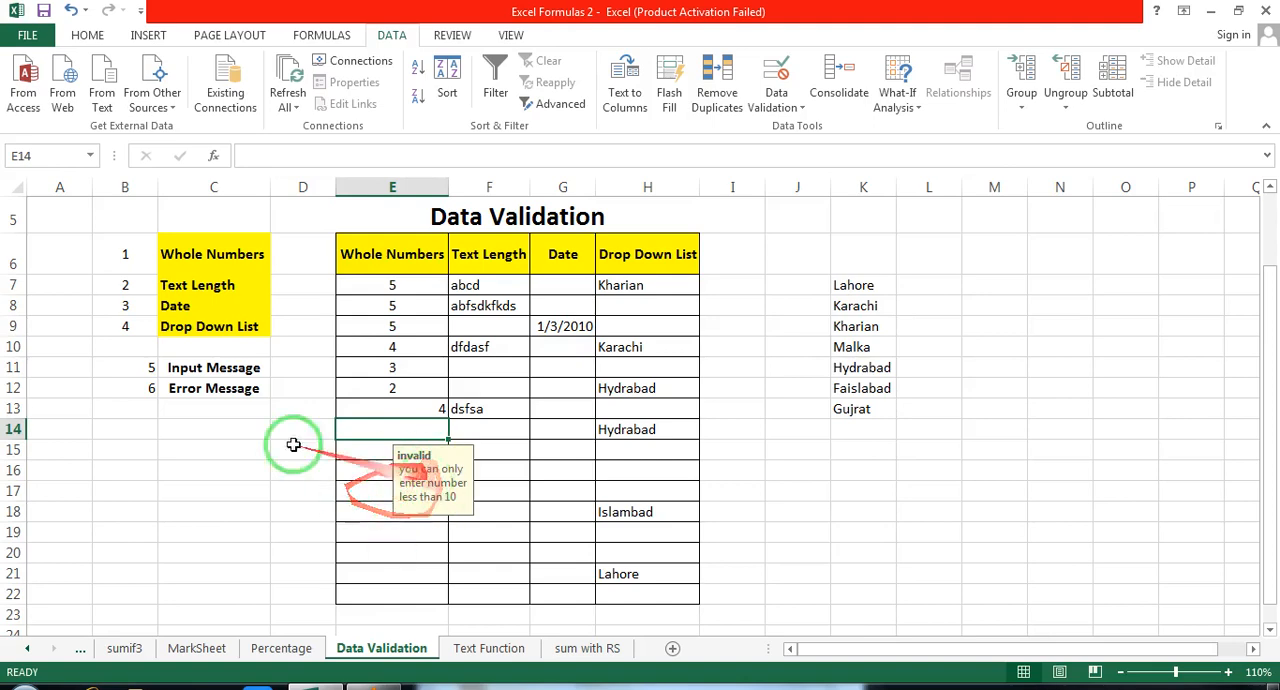
left_click(352, 409)
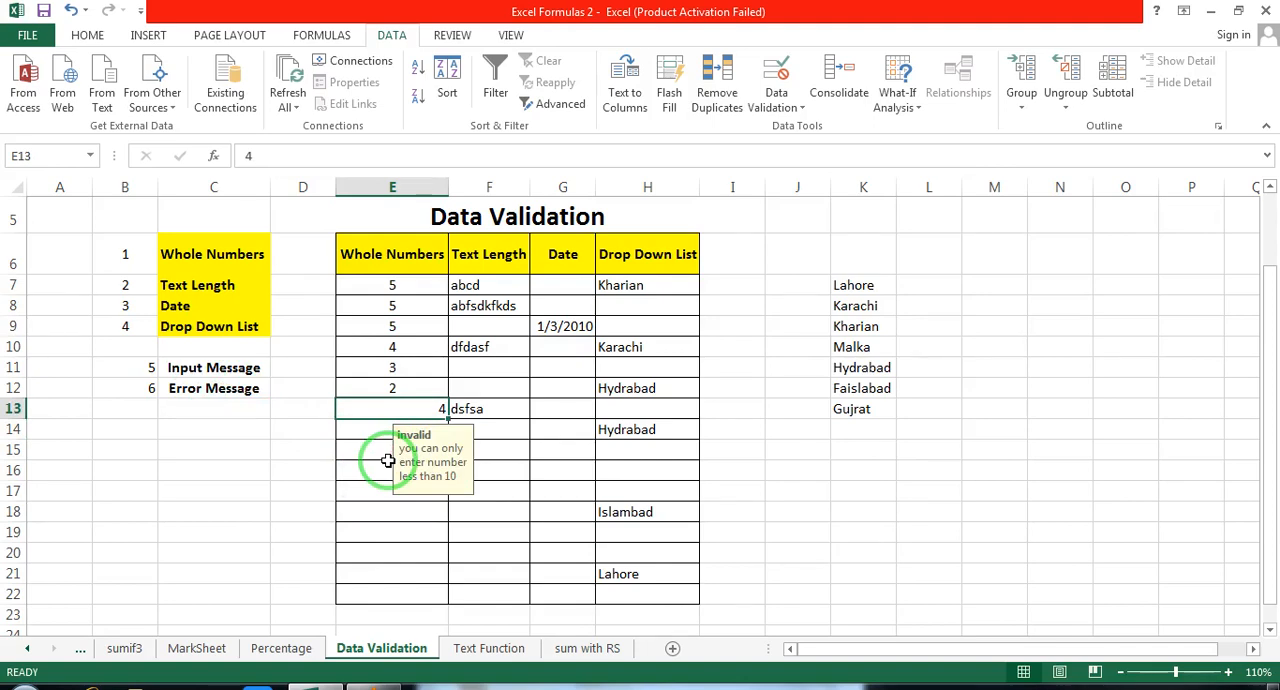
Step: Review the error alert settings of E7:E22 and close them without changes
left_click_drag(380, 286, 362, 589)
left_click(790, 108)
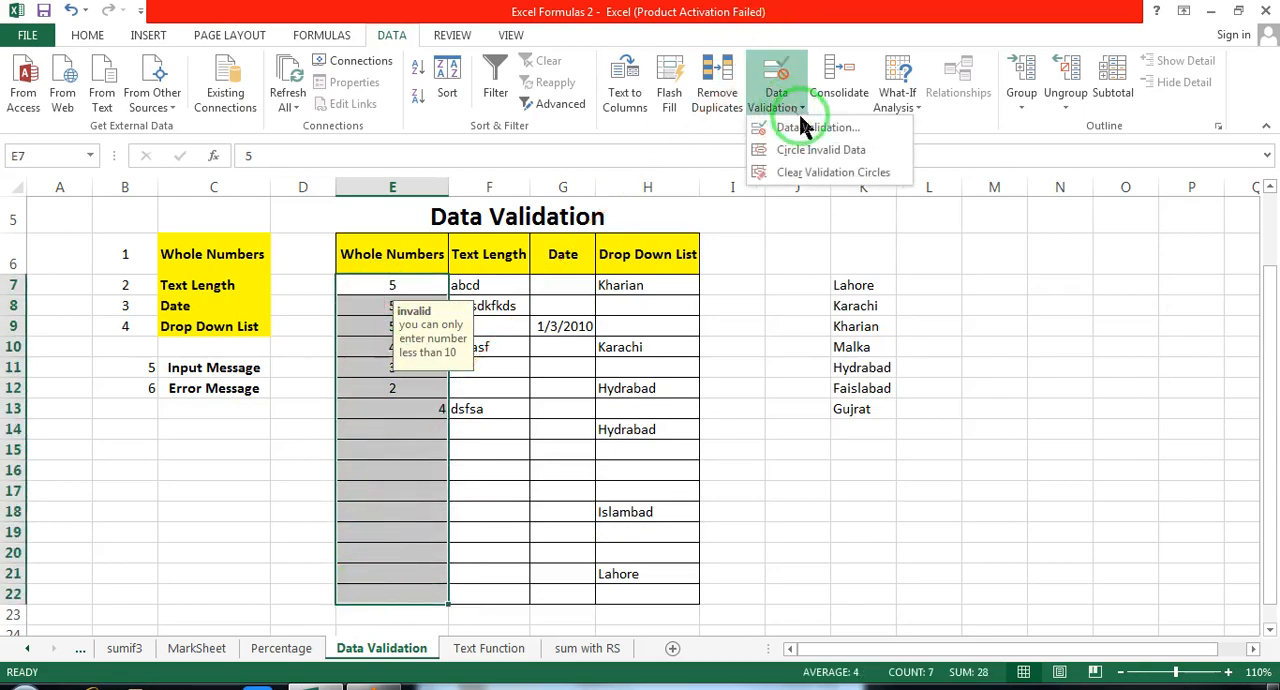
left_click(805, 130)
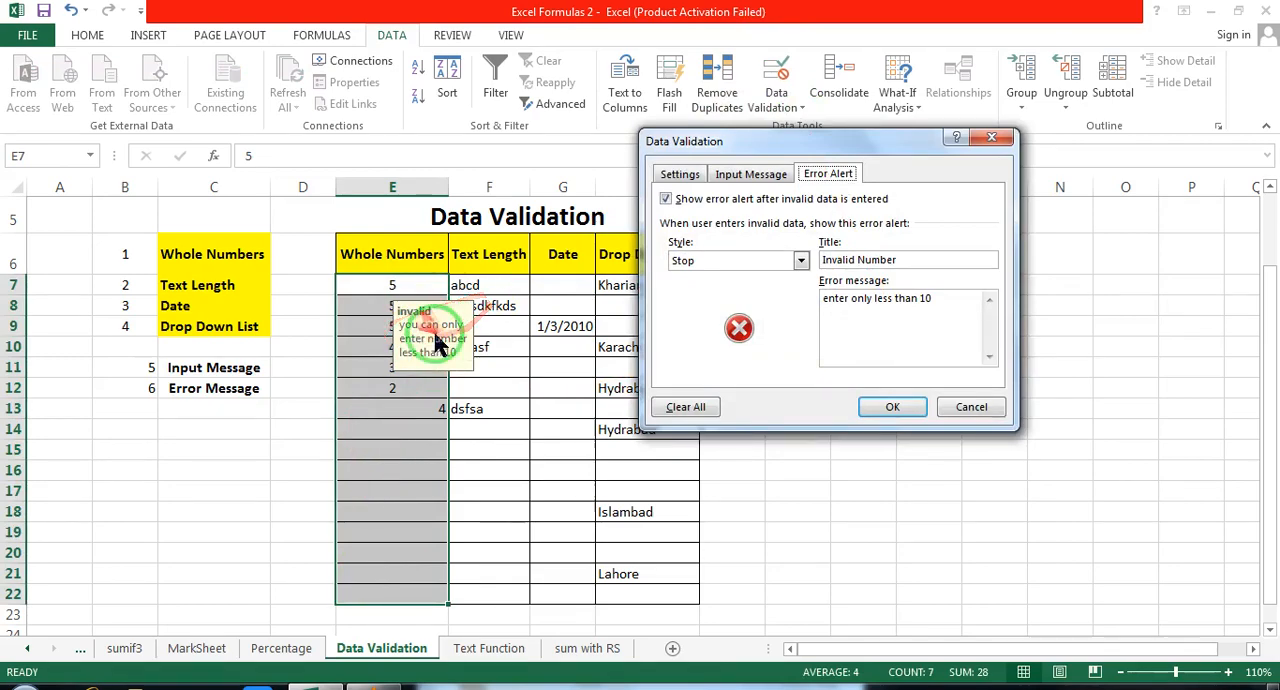
left_click(975, 410)
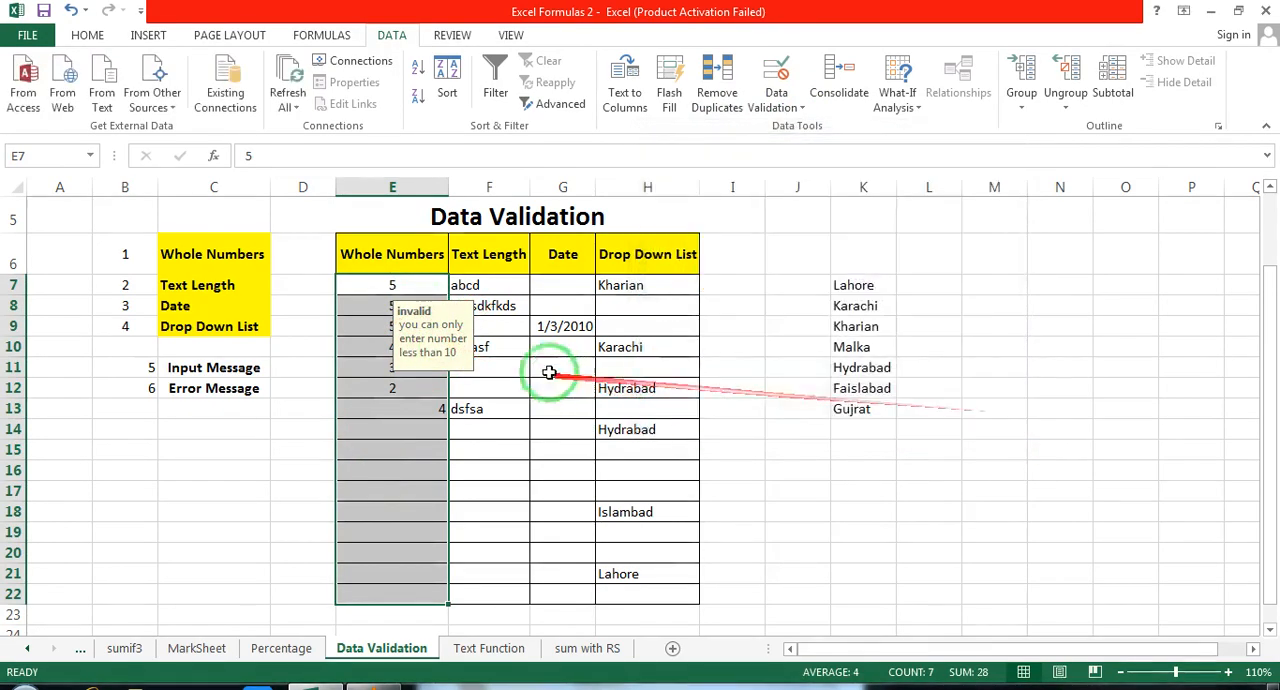
Step: Test the Whole Numbers validation by entering 11 in E15 and 12 in E18
left_click(385, 388)
left_click(389, 456)
type("11")
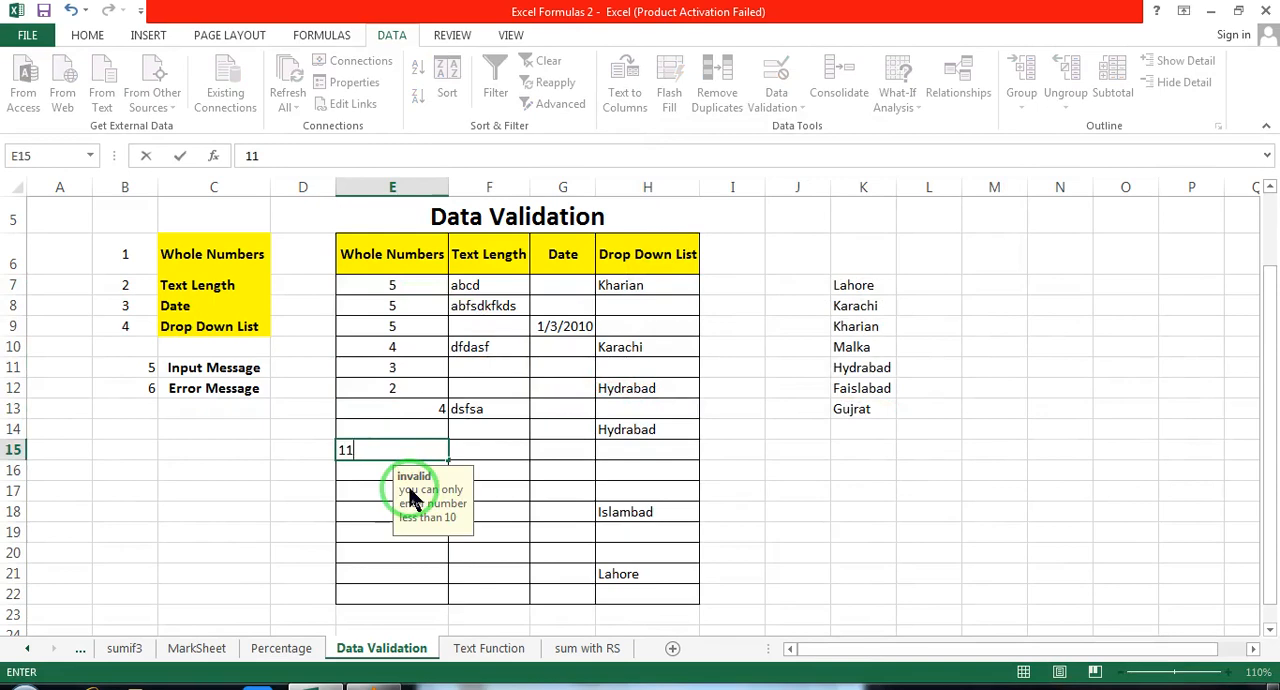
key("Return")
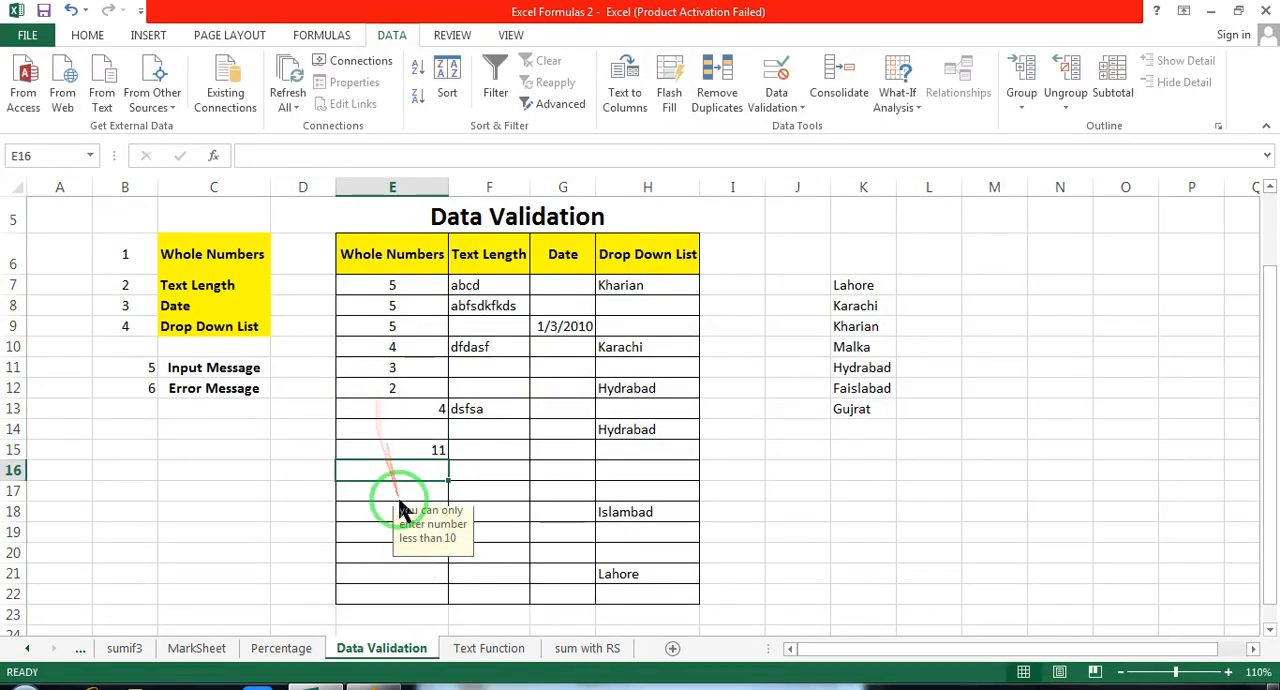
left_click(352, 506)
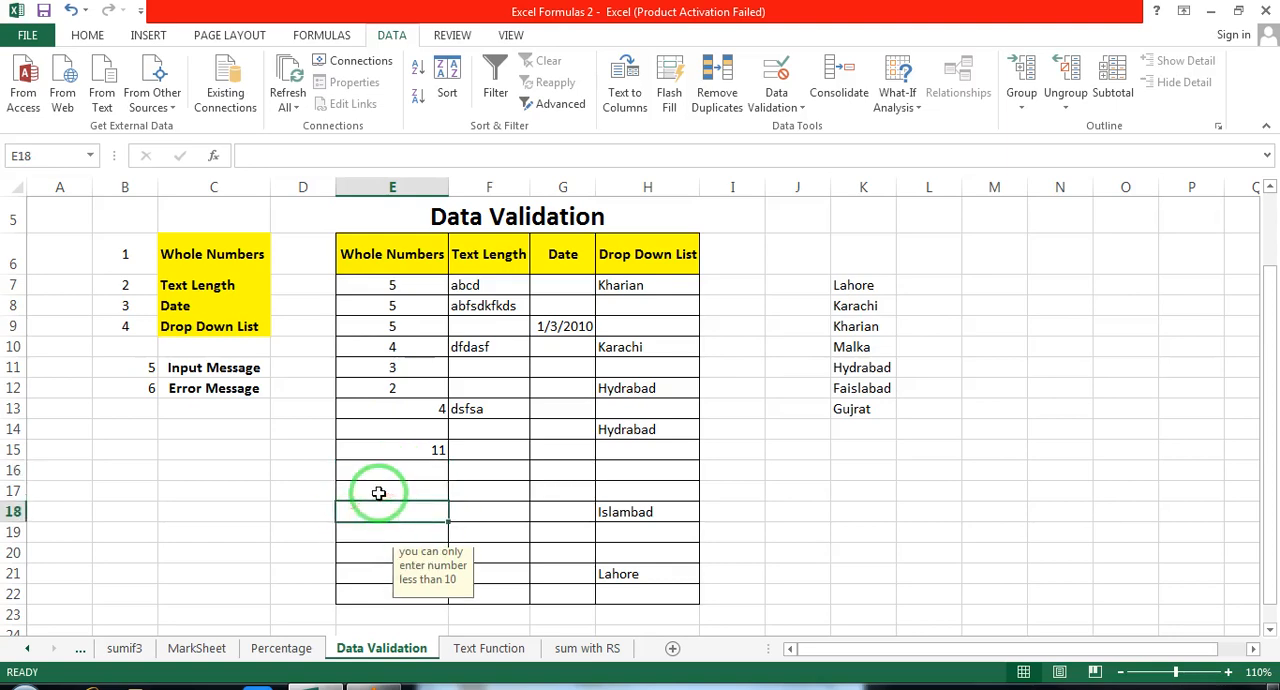
type("12")
left_click(352, 582)
left_click(403, 510)
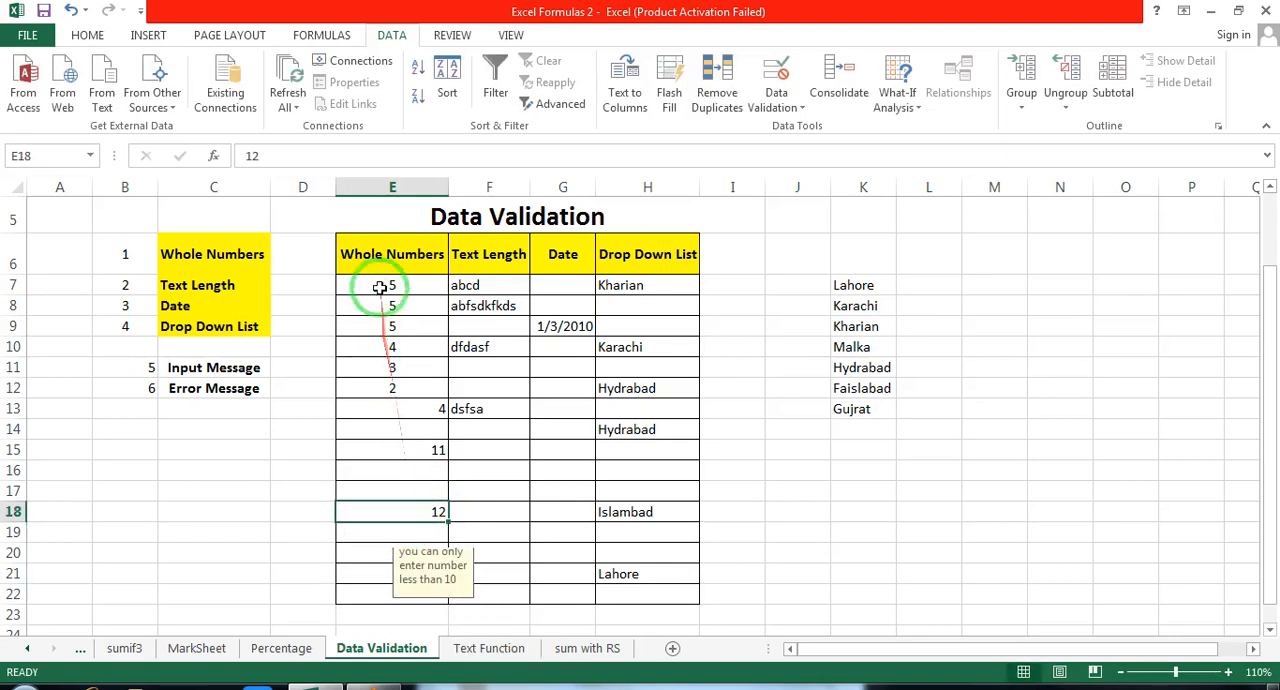
Step: Restrict E7:E22 to whole numbers less than a maximum of 10 in the data validation settings
left_click_drag(380, 288, 360, 594)
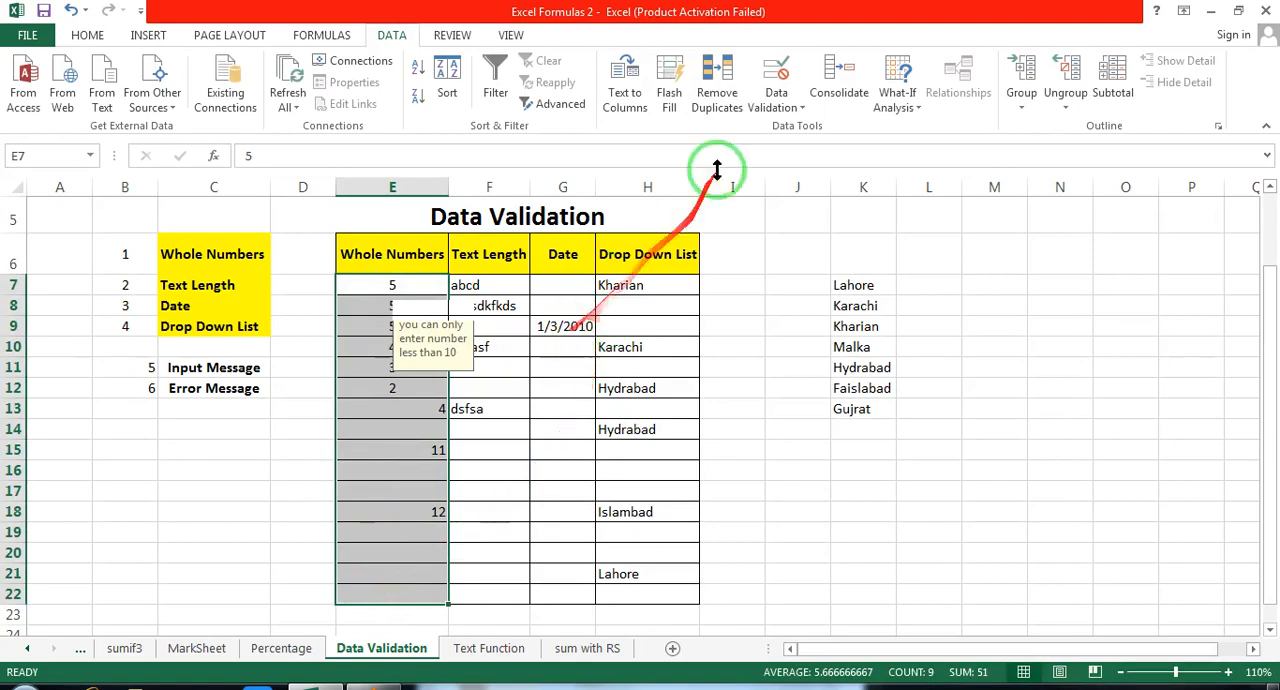
left_click(777, 100)
left_click(812, 127)
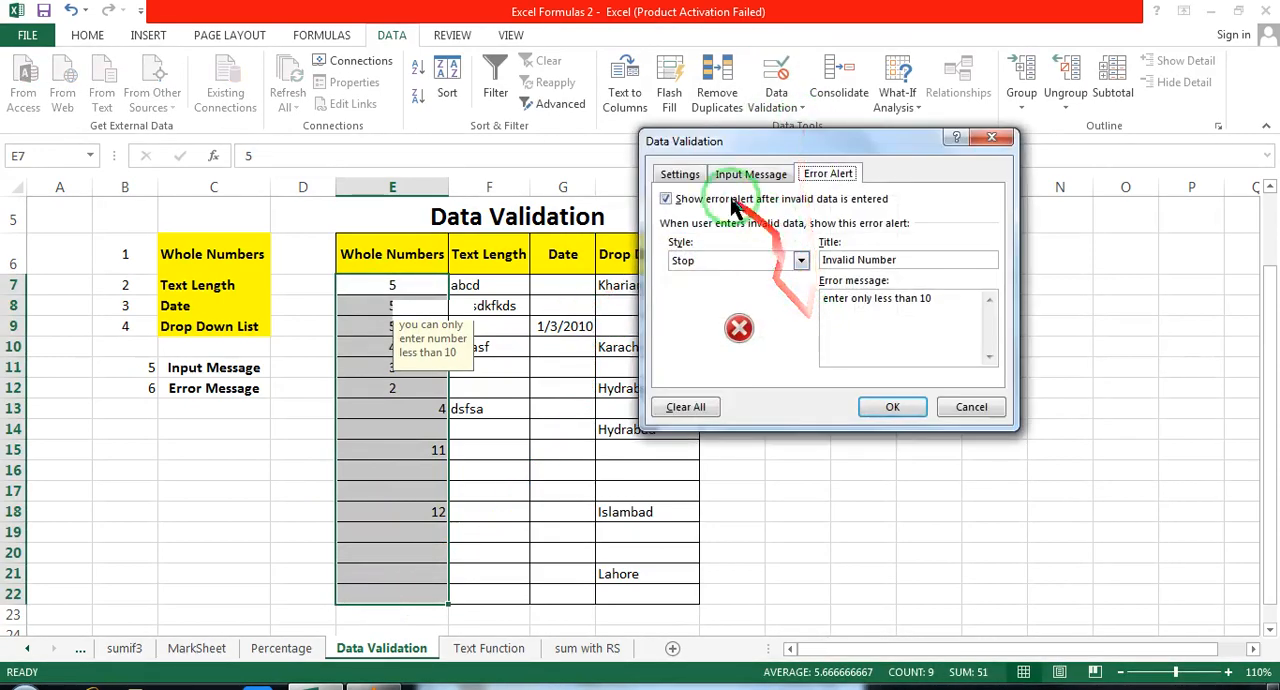
left_click(680, 174)
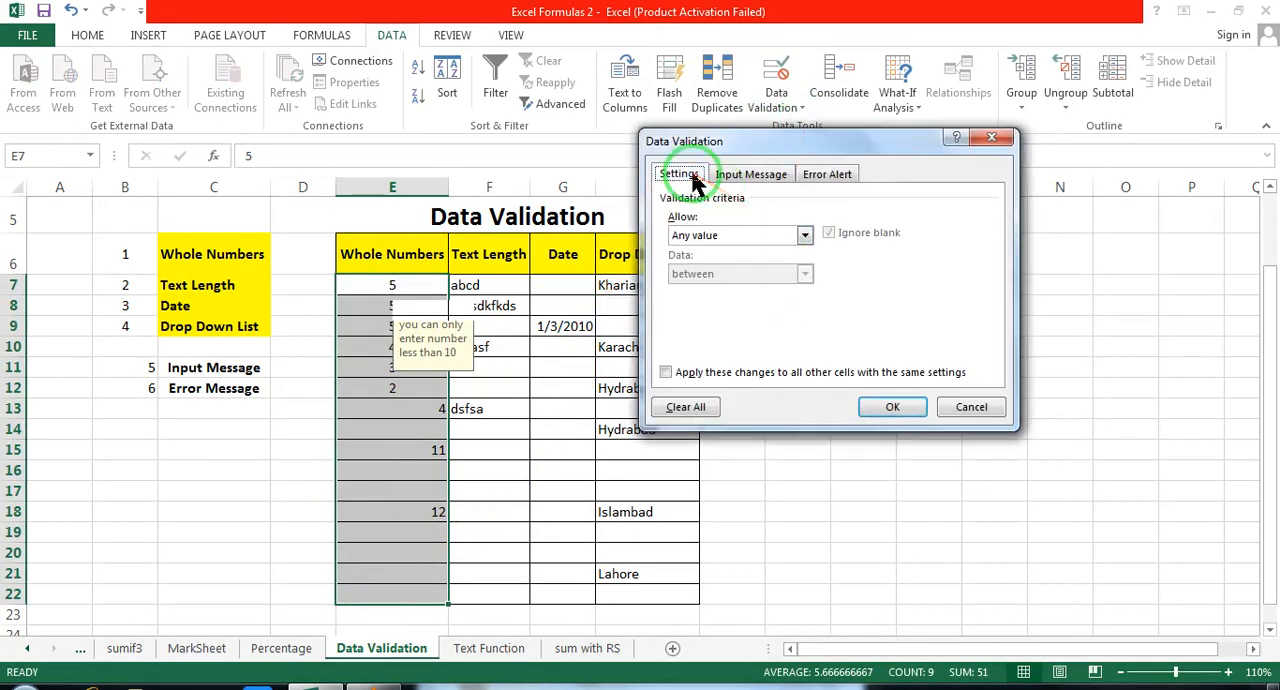
left_click(786, 240)
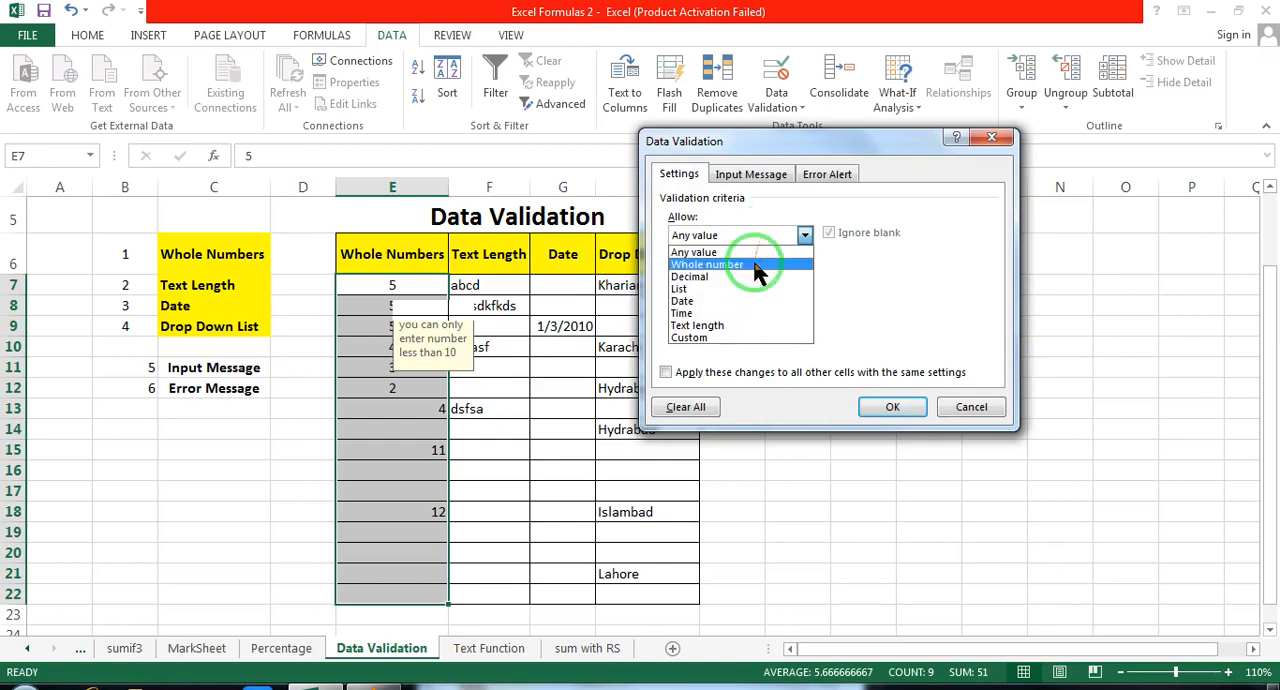
left_click(757, 265)
left_click(742, 274)
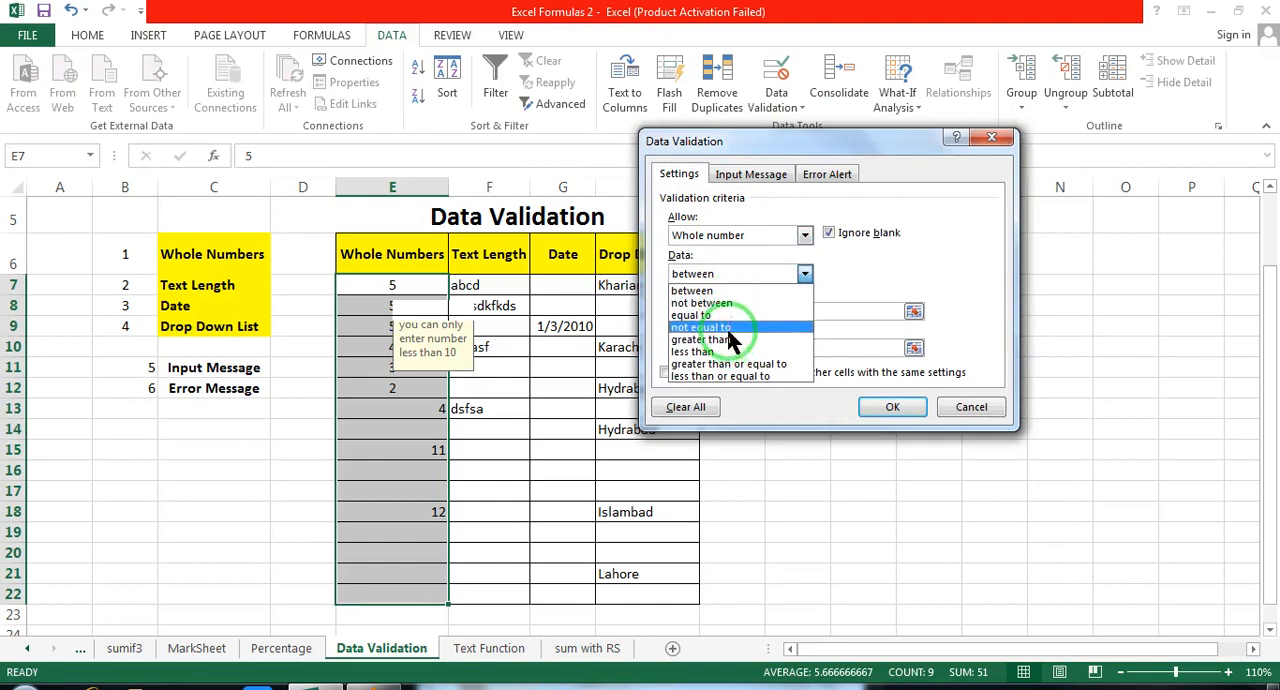
left_click(715, 351)
left_click(716, 316)
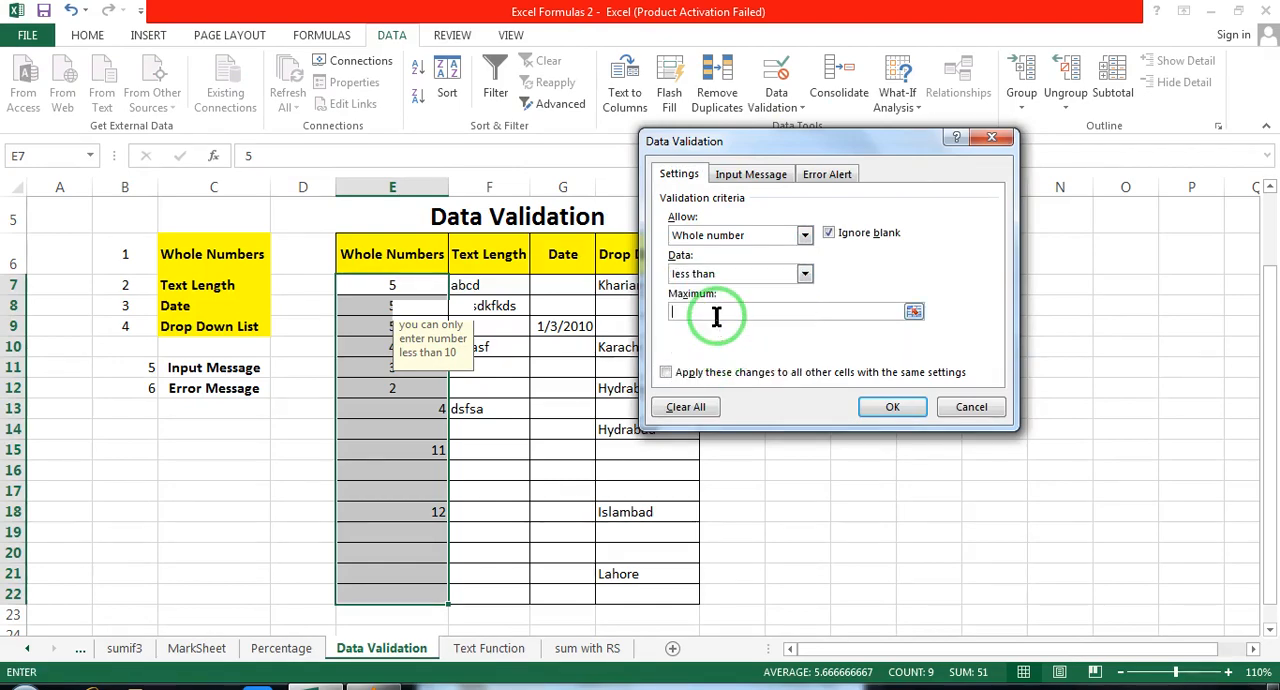
type("10")
left_click(890, 407)
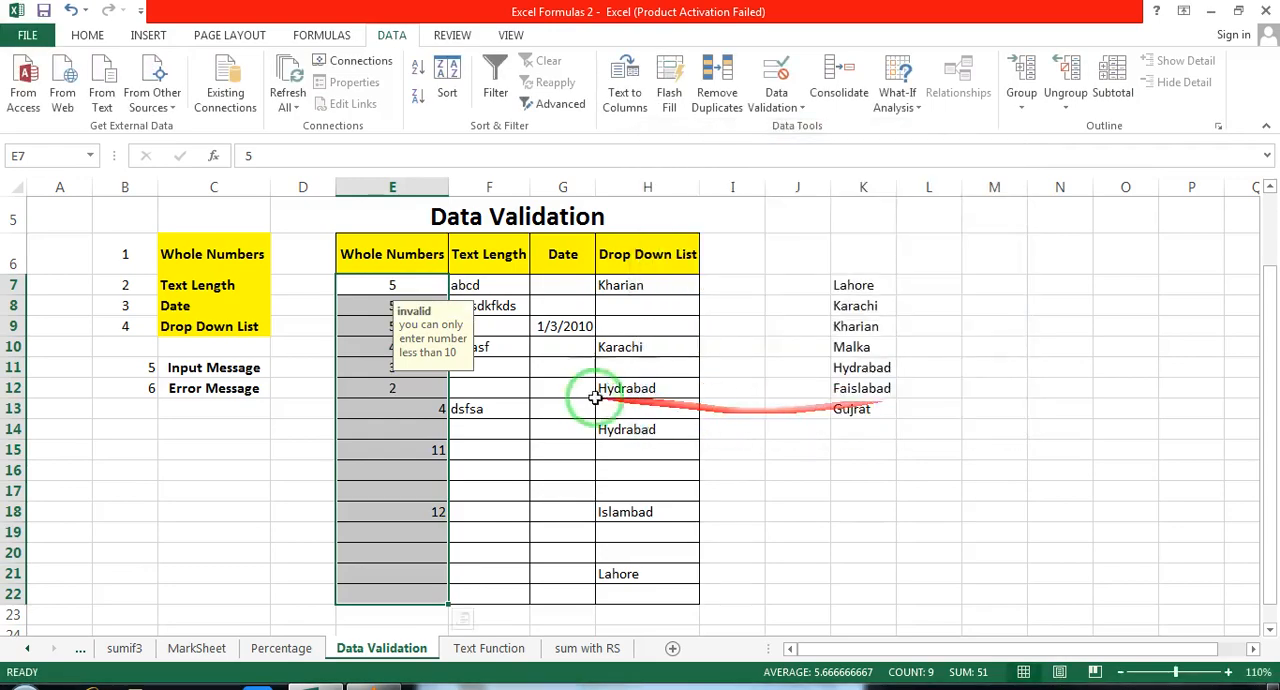
Step: Clear the test values from E18 and E15
left_click(425, 408)
left_click(425, 514)
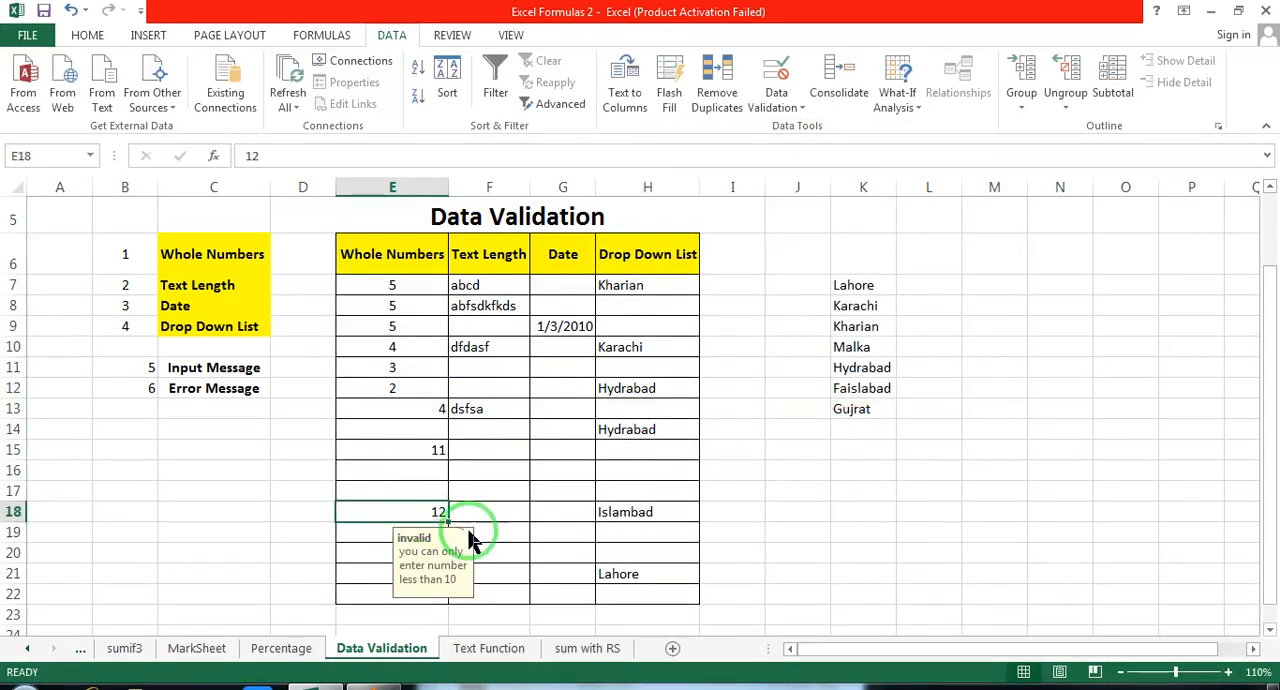
key("Delete")
left_click(437, 452)
key("Delete")
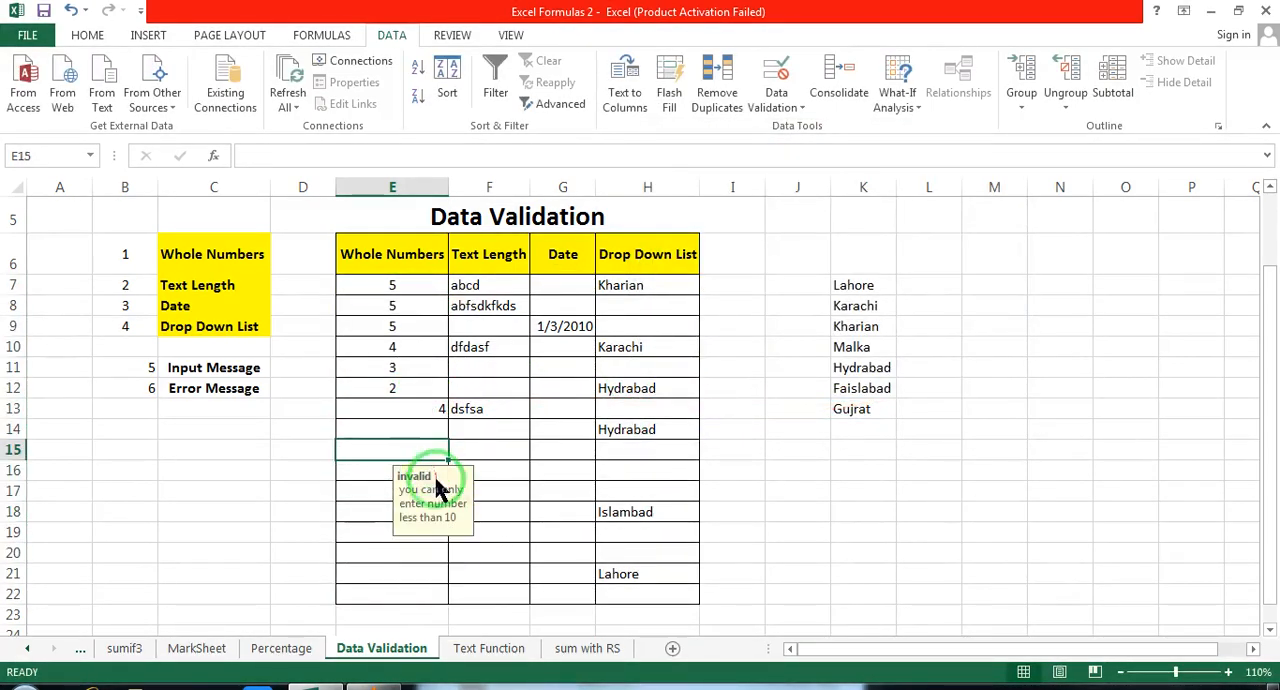
Step: Test the Whole Numbers validation by entering 11 in E16, reposition the error alert, and cancel the entry
left_click(372, 477)
type("11")
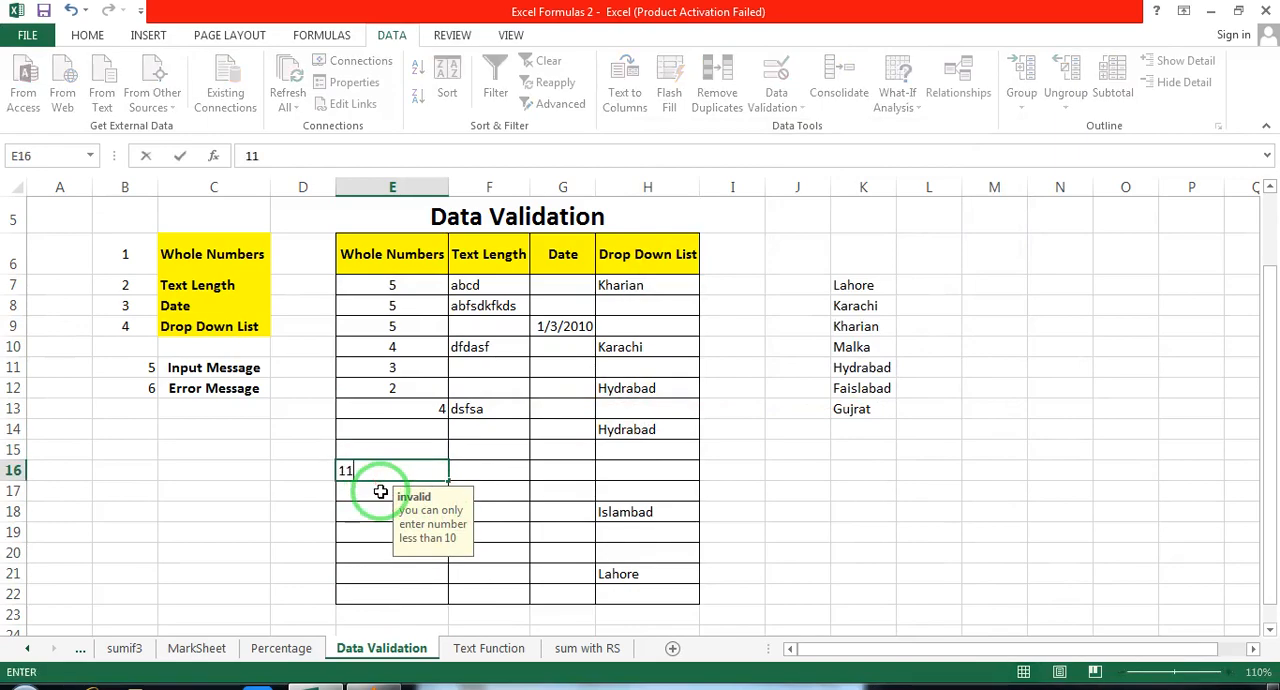
key("Return")
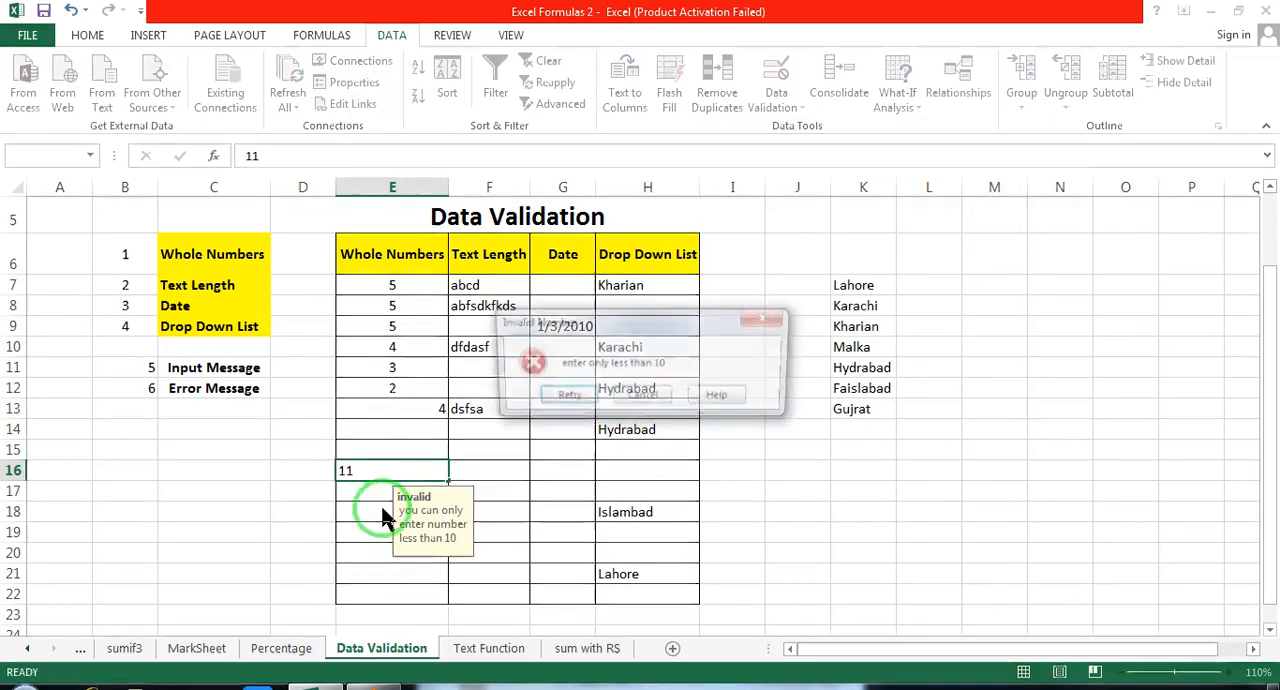
left_click_drag(651, 278, 706, 355)
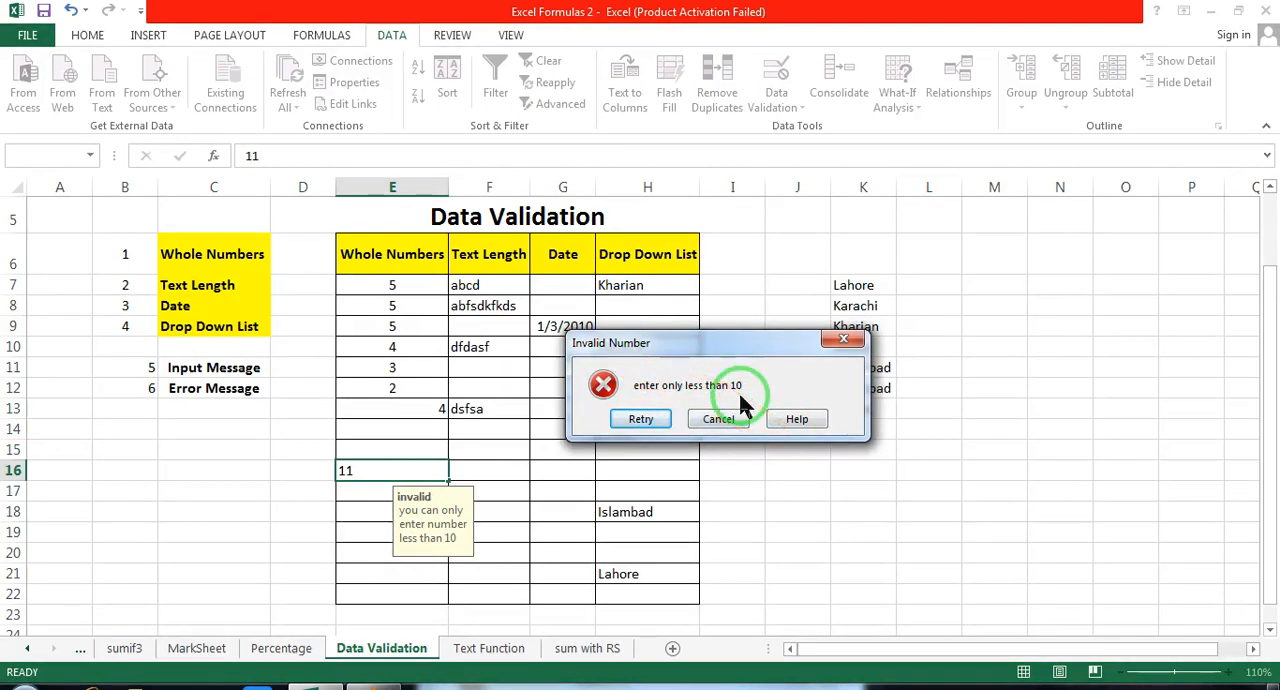
mouse_move(740, 343)
left_mouse_down()
mouse_move(735, 330)
mouse_move(590, 323)
left_mouse_up()
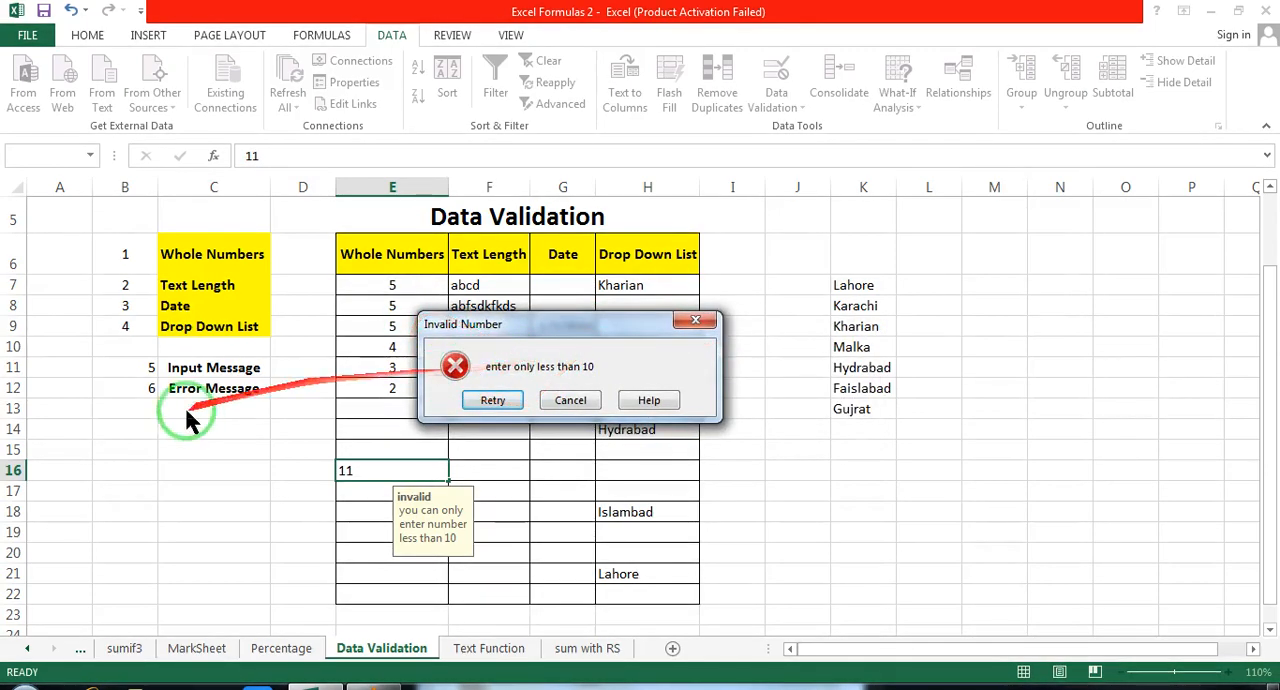
left_click(570, 400)
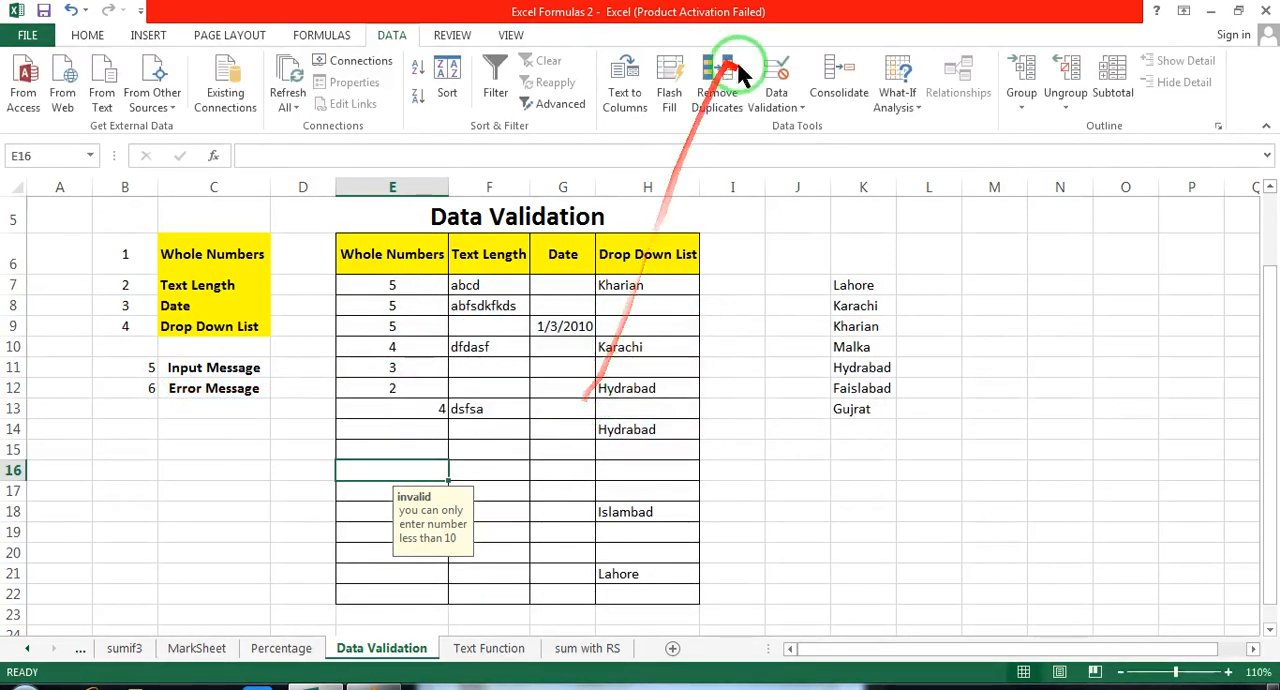
Step: Review the input message and error alert settings of E7:E22 and close them without changes
left_click_drag(390, 283, 390, 594)
left_click(801, 108)
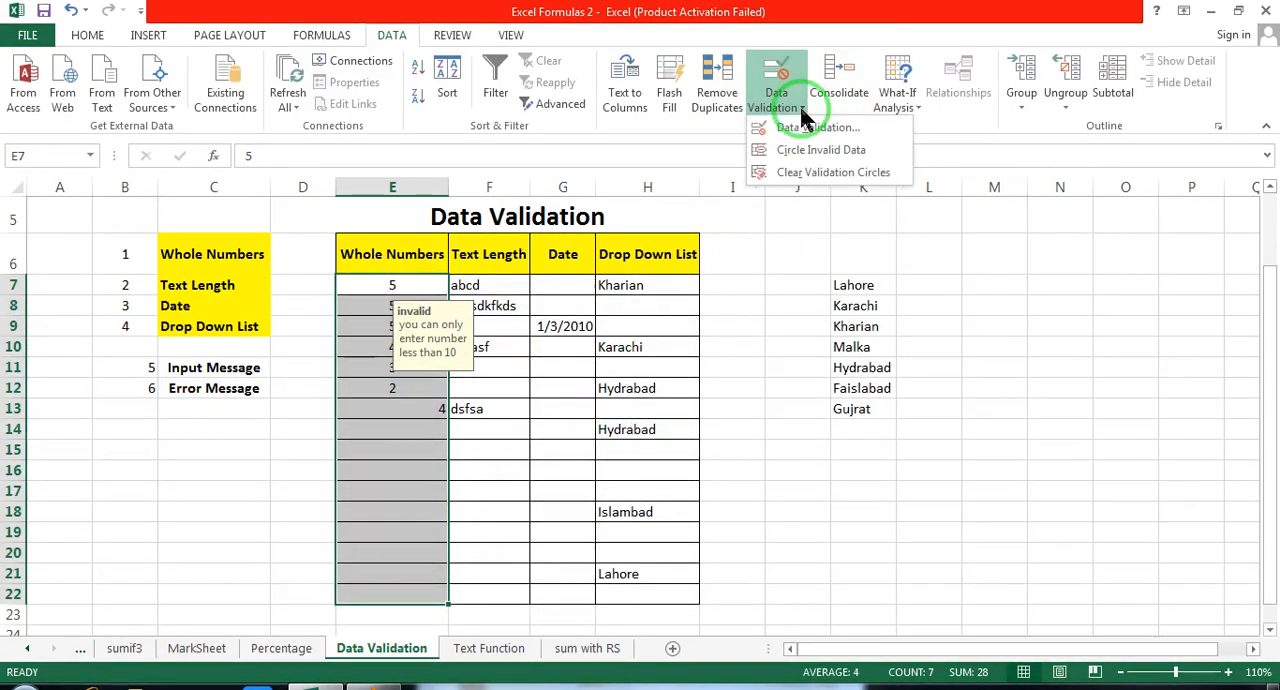
left_click(810, 128)
left_click(748, 180)
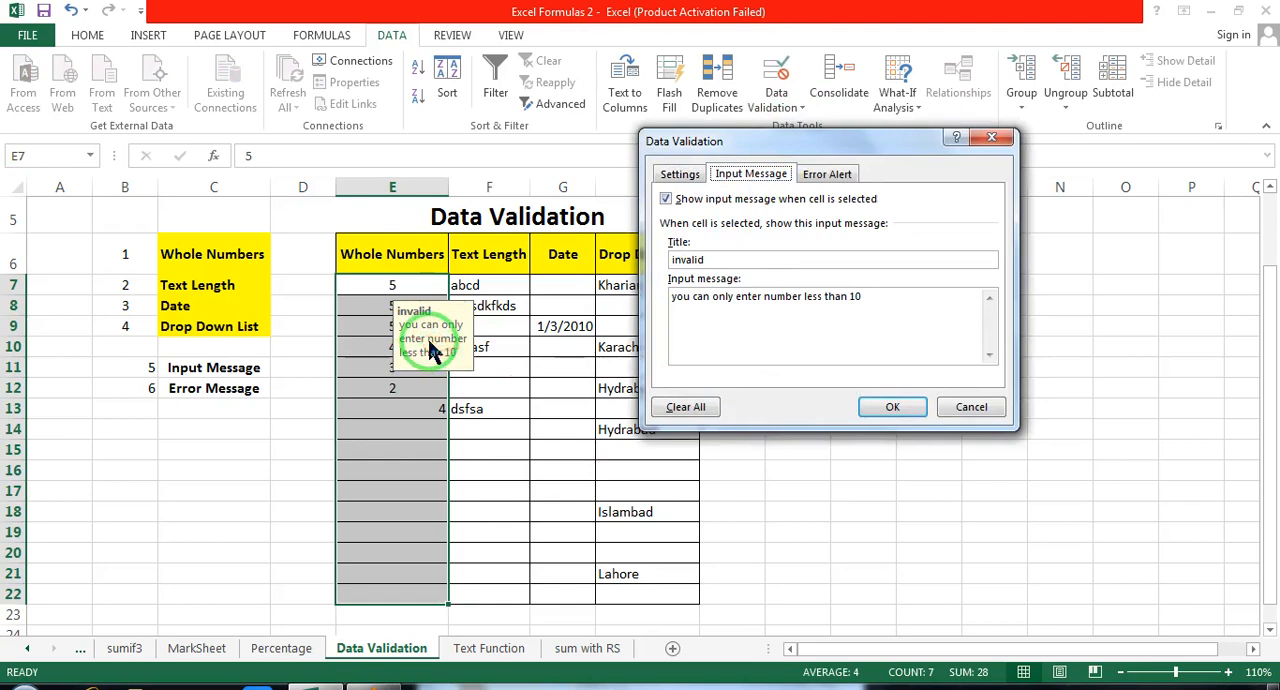
left_click(828, 173)
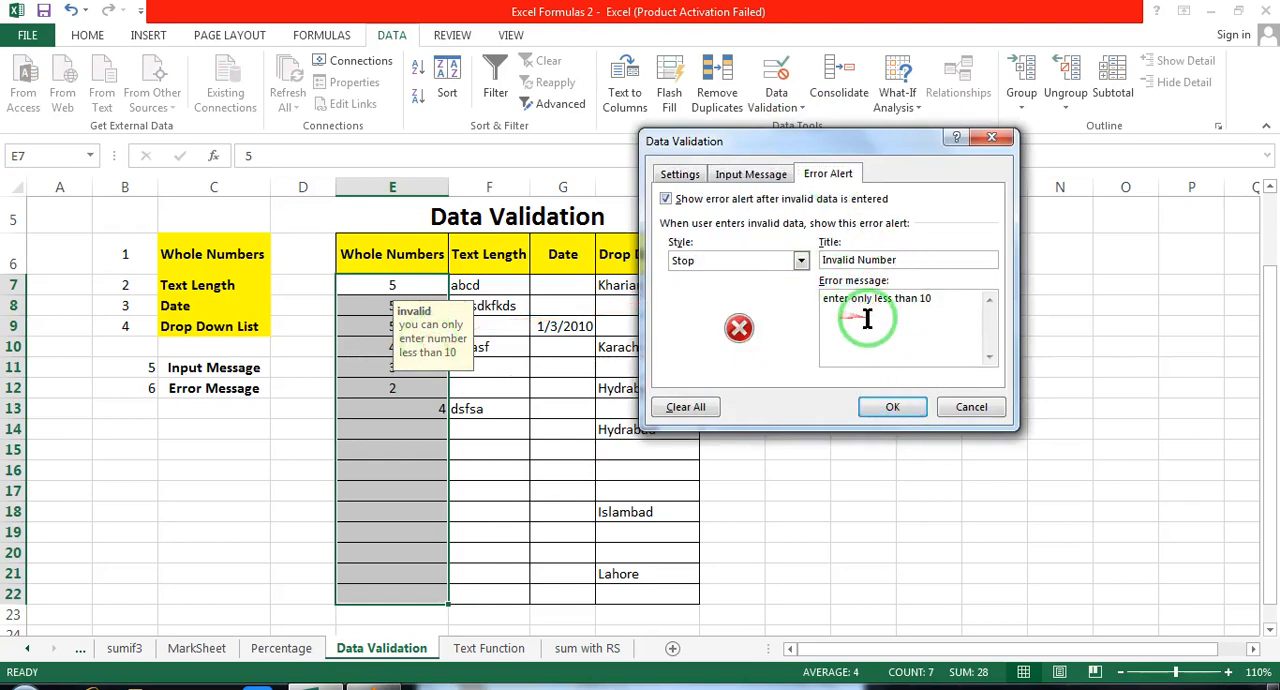
left_click(860, 409)
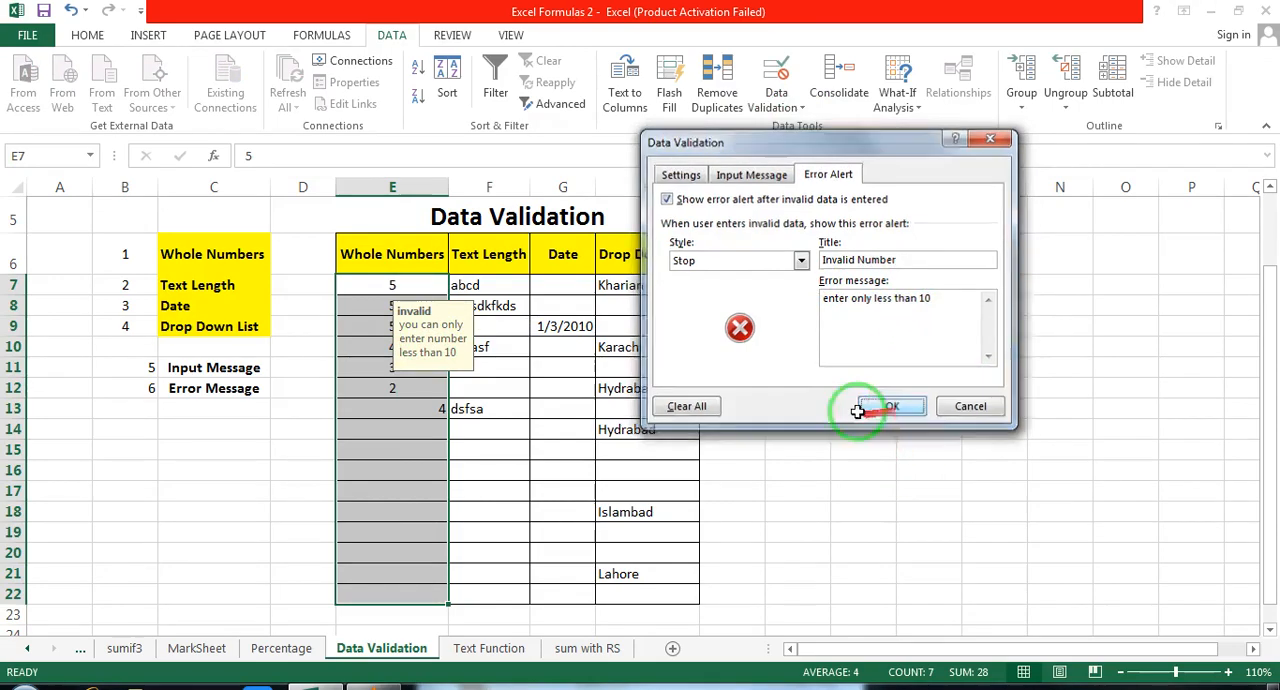
Step: Test the Whole Numbers validation again by entering 12 in E17, and cancel the entry
left_click(426, 495)
type("12")
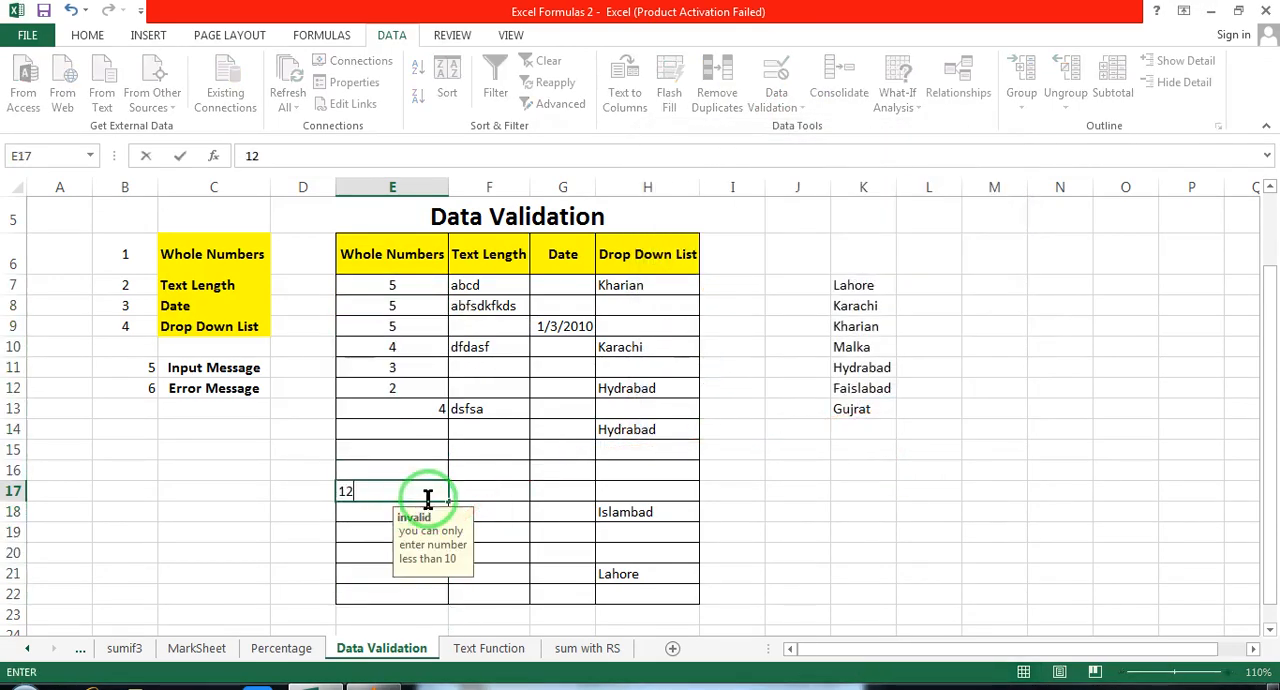
key("Return")
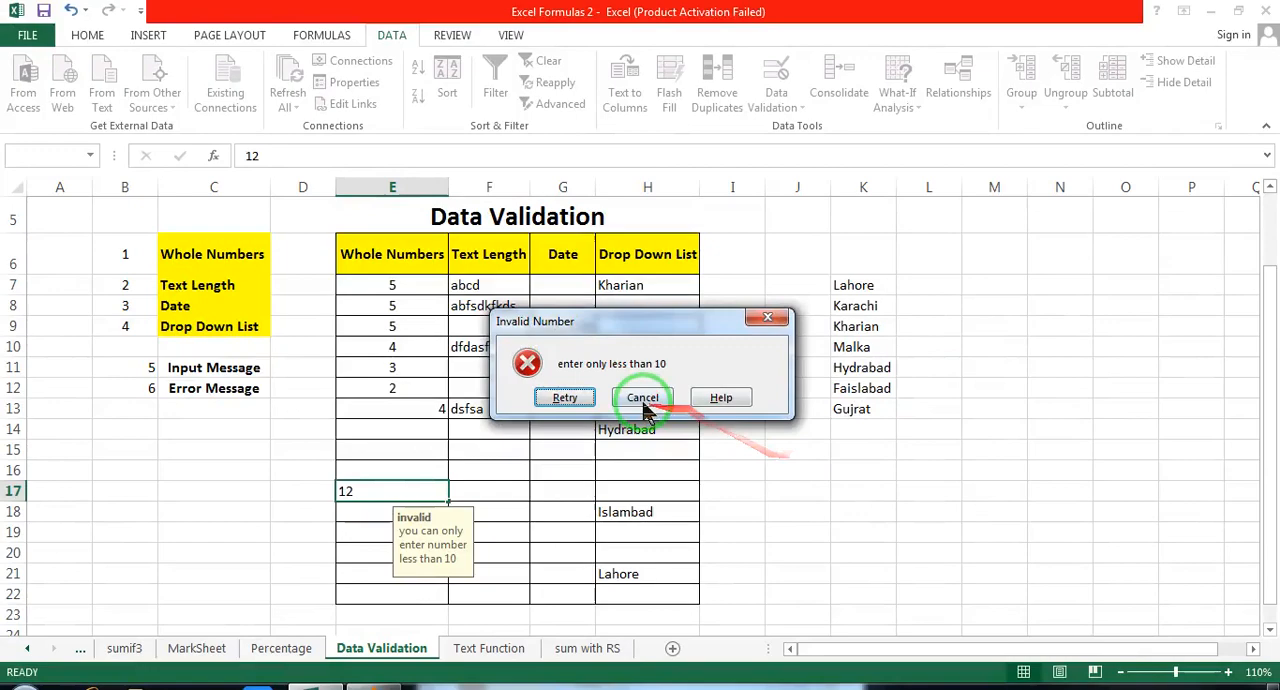
left_click(644, 404)
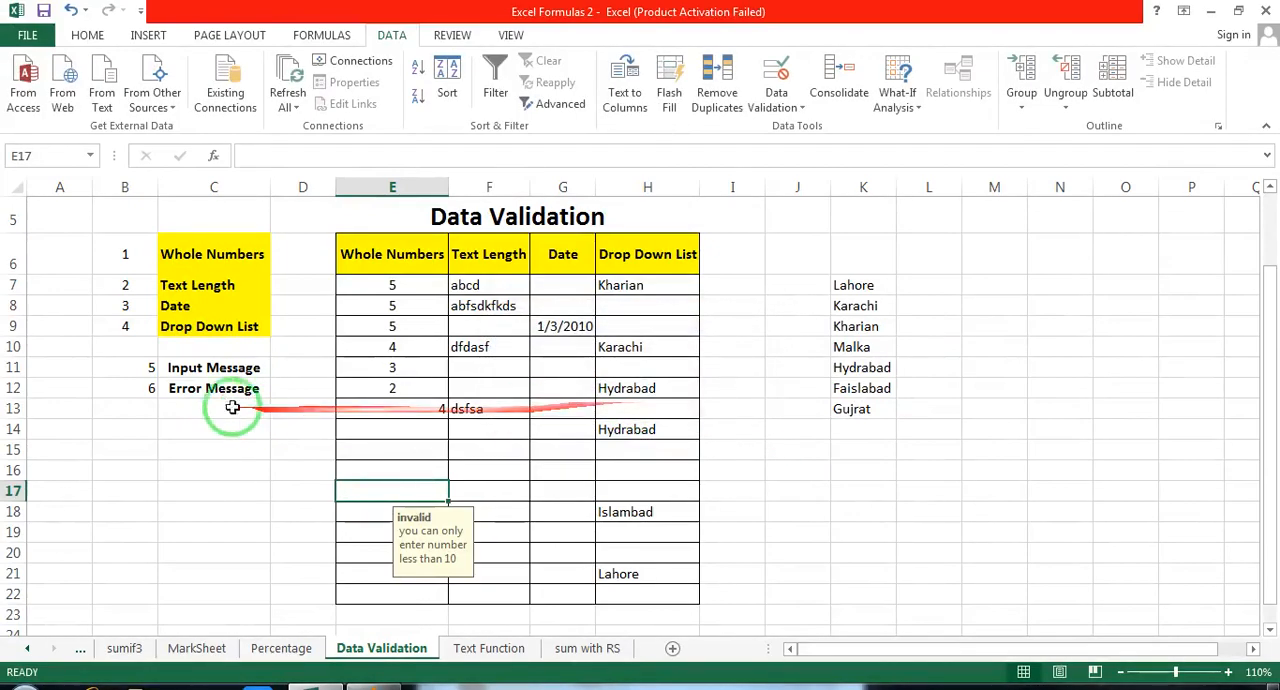
Step: Highlight the list of validation topics in C6:C12, from Whole Numbers to Error Message
left_click(200, 388)
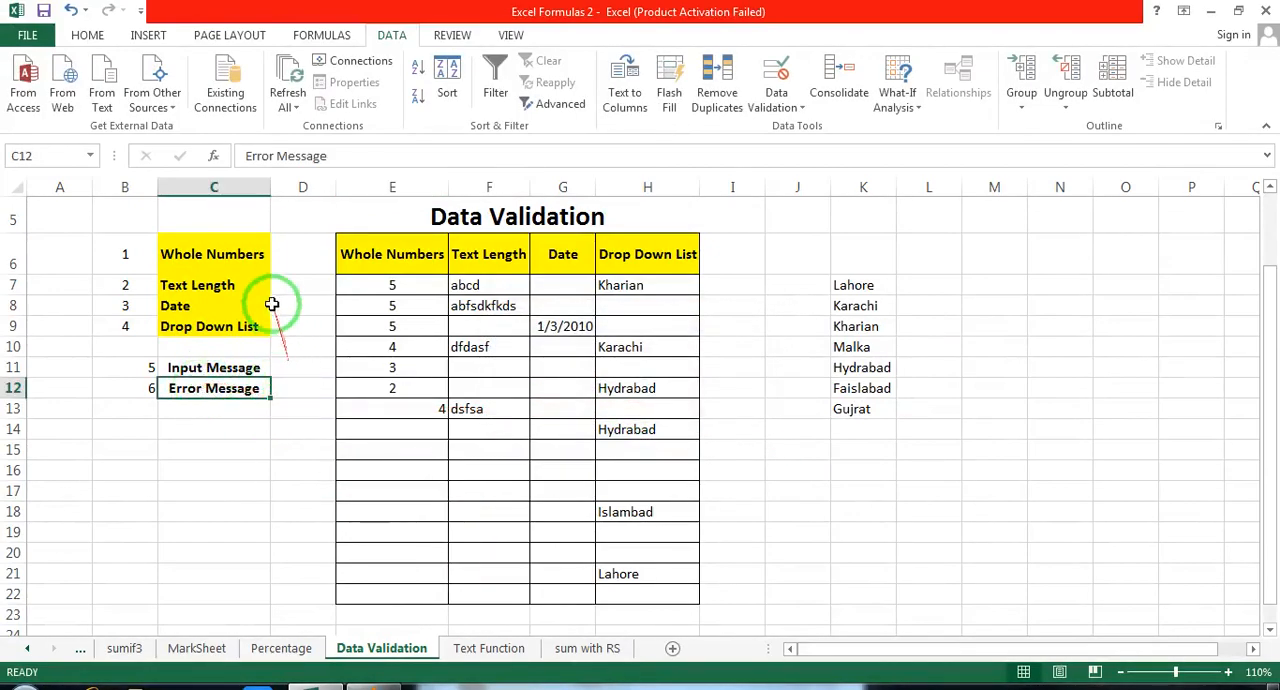
left_click_drag(220, 251, 190, 381)
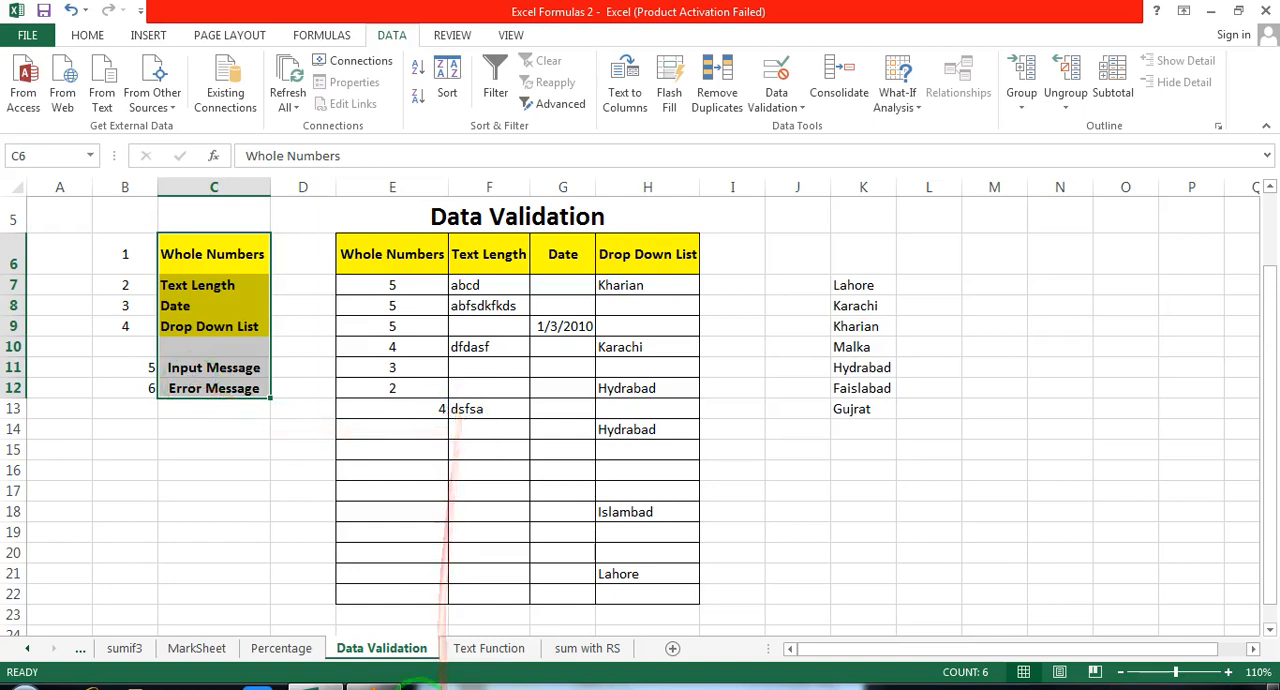
Step: Switch to VLC media player and show the promo end.mp4 video in full screen
mouse_move(388, 686)
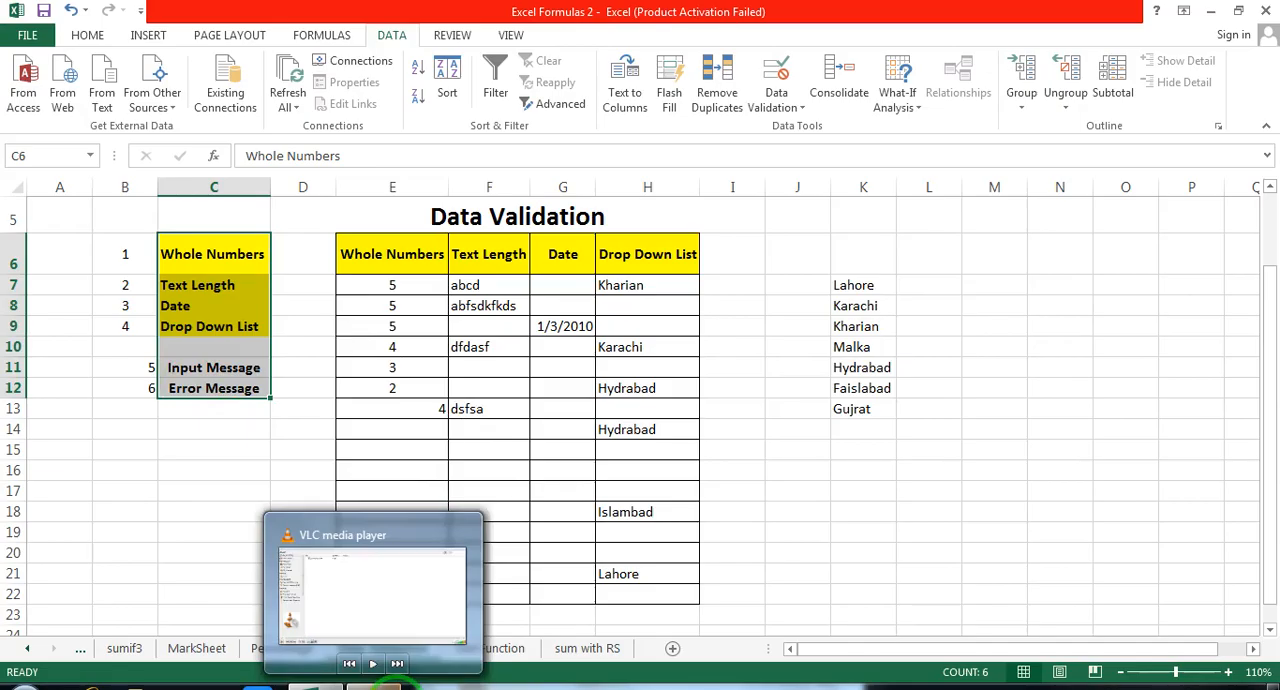
left_click(388, 686)
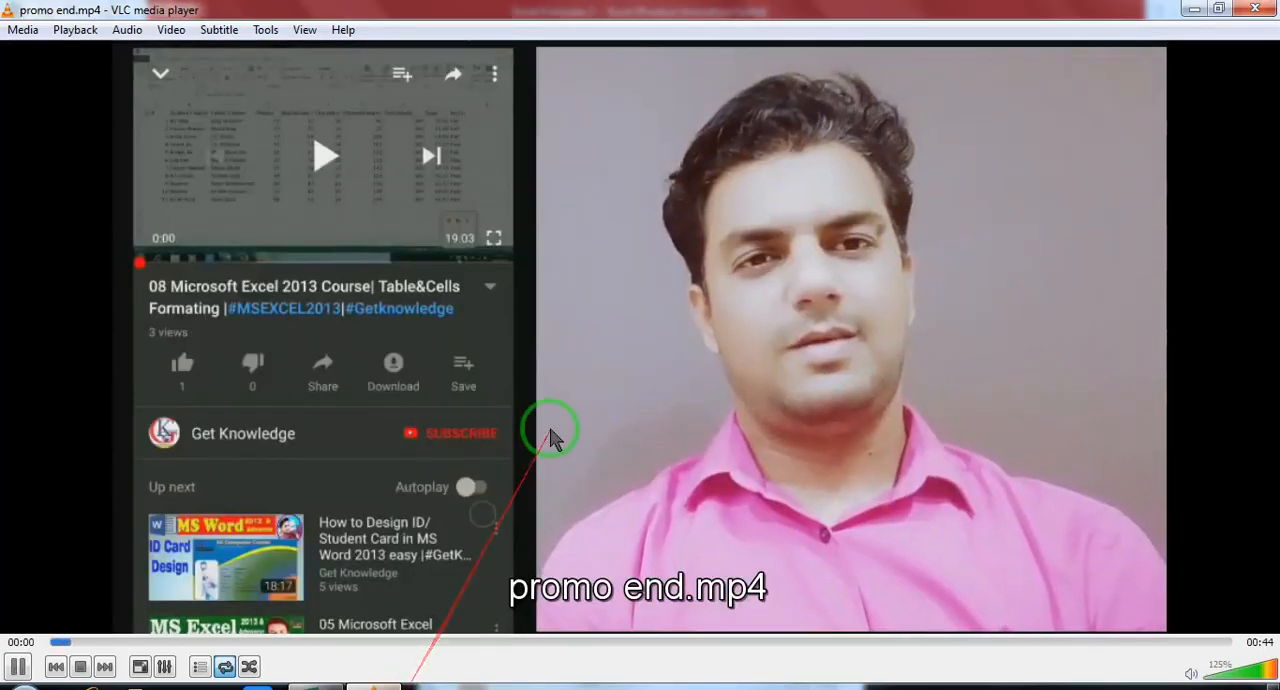
double_click(548, 435)
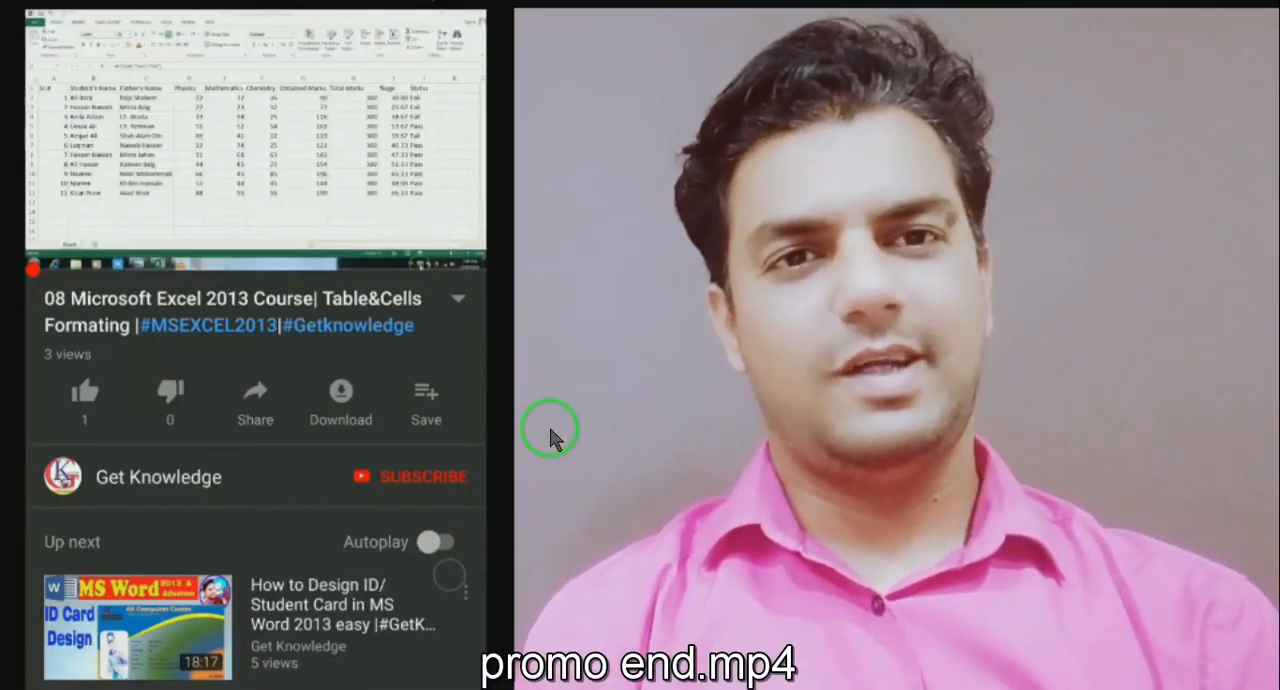